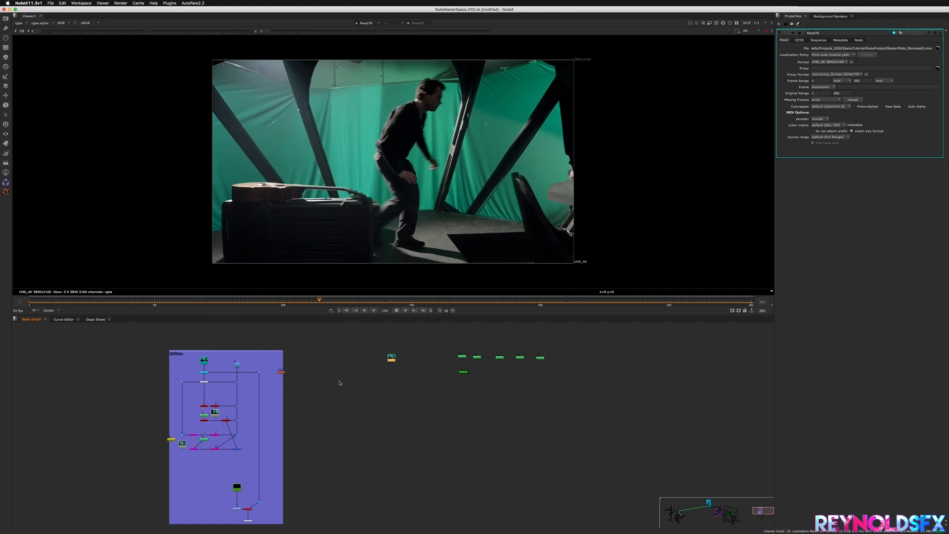
Review the denoised master plate at several points, including frames 130 and 150.
middle_click_drag(315, 369, 353, 356)
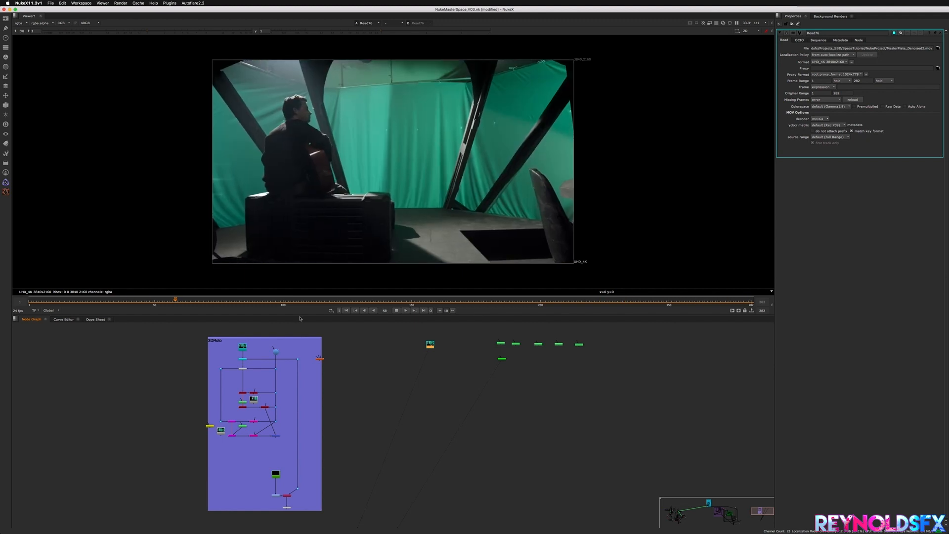
left_click(361, 300)
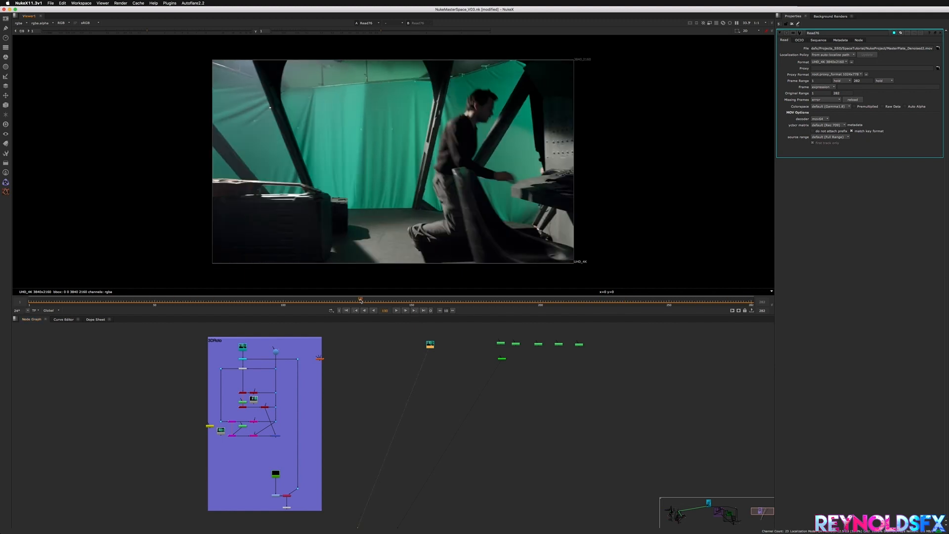
left_click(412, 300)
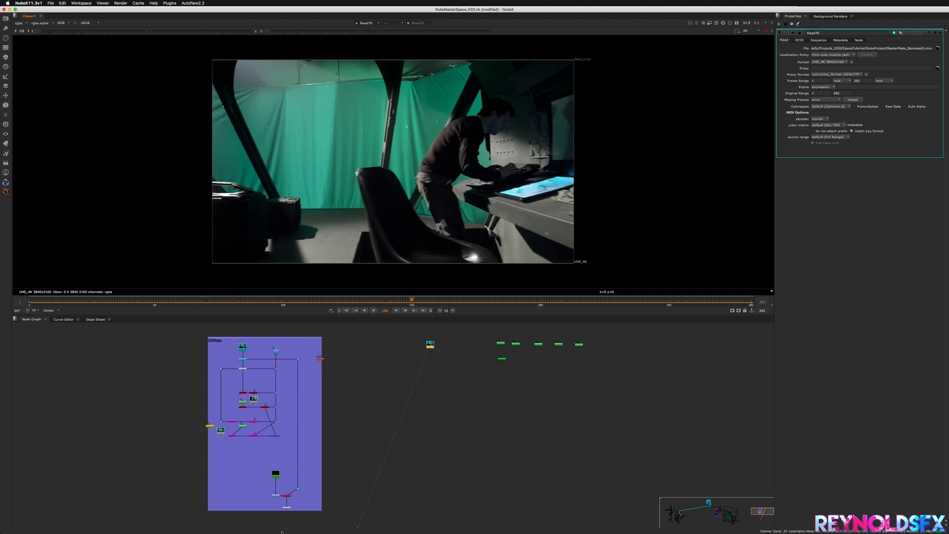
View the alpha of the black-thumbnail node low in the 3DRoto backdrop and scrub through its frames.
scroll(278, 476, "up", 3)
left_click(274, 473)
key("1")
left_click_drag(361, 301, 465, 303)
key("a")
mouse_move(357, 298)
left_mouse_down()
mouse_move(163, 304)
mouse_move(345, 305)
left_mouse_up()
View the master plate's Read node outside the backdrop, switching from its alpha to full colour.
scroll(467, 387, "down", 4)
middle_click_drag(531, 355, 437, 424)
left_click(406, 392)
key("1")
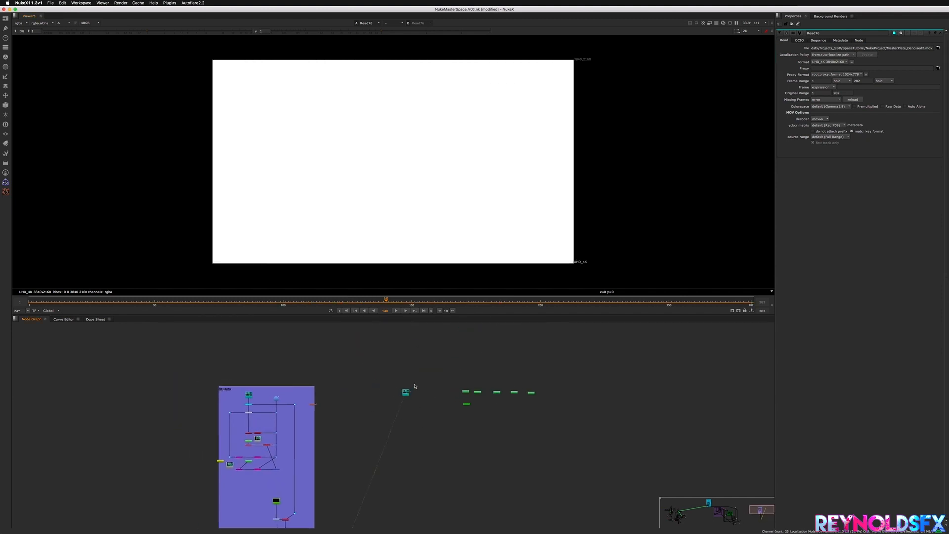
key("a")
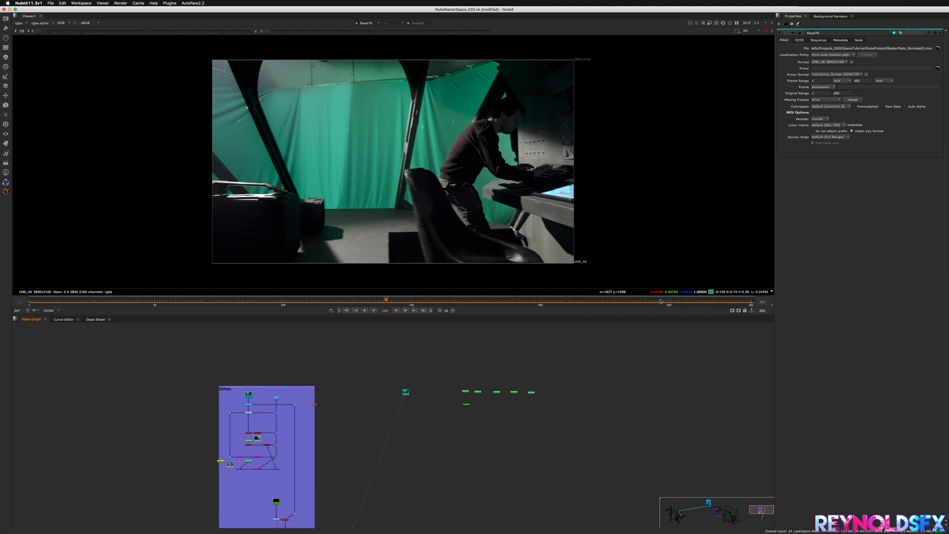
Play the master plate, stop it and scrub back to frame 104.
left_click(396, 310)
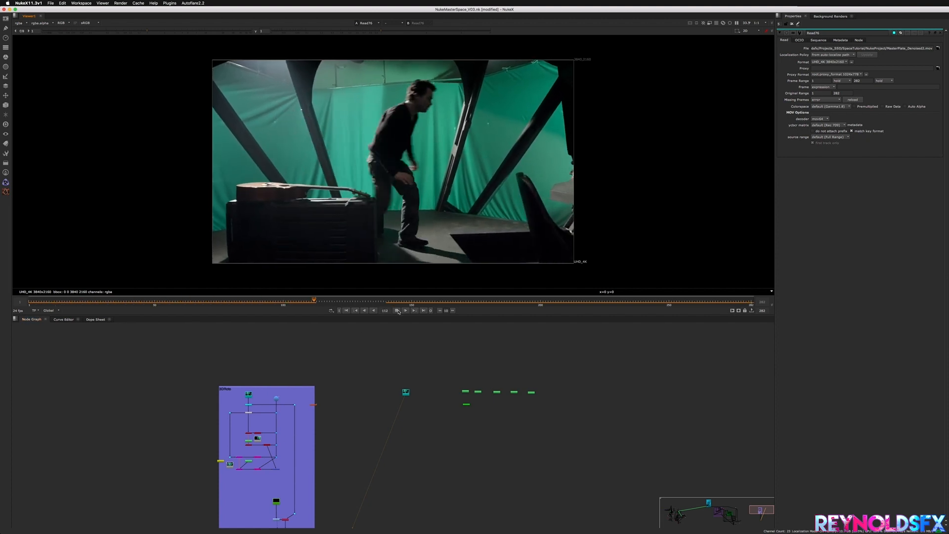
left_click(397, 310)
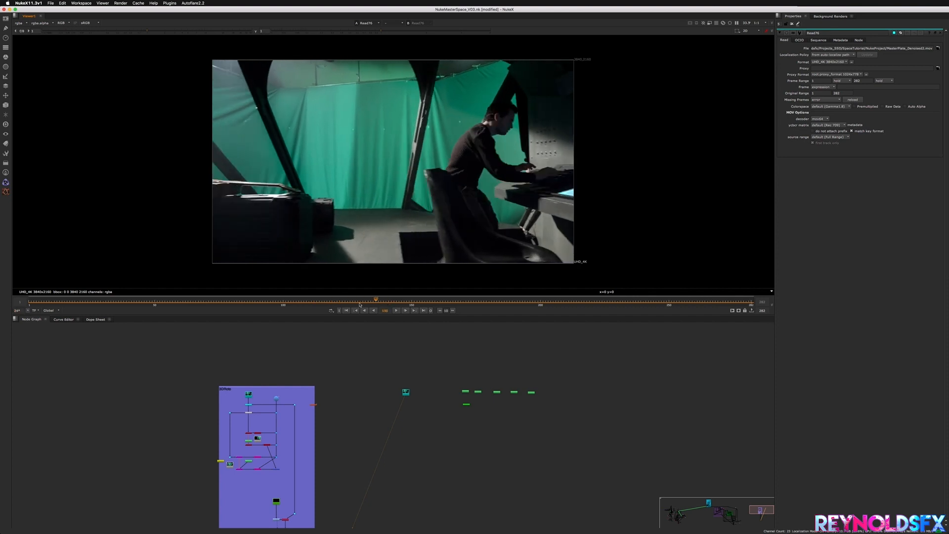
left_click(305, 301)
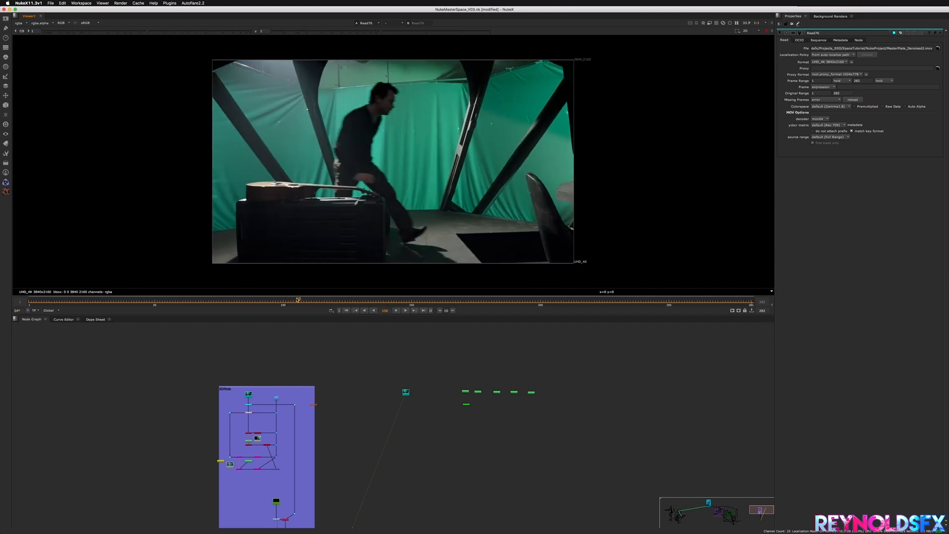
mouse_move(279, 303)
left_mouse_down()
mouse_move(318, 304)
mouse_move(293, 306)
left_mouse_up()
Examine the actor's head and shoulders against the green screen while scrubbing around frame 104.
scroll(549, 142, "up", 3)
middle_click_drag(550, 142, 375, 68)
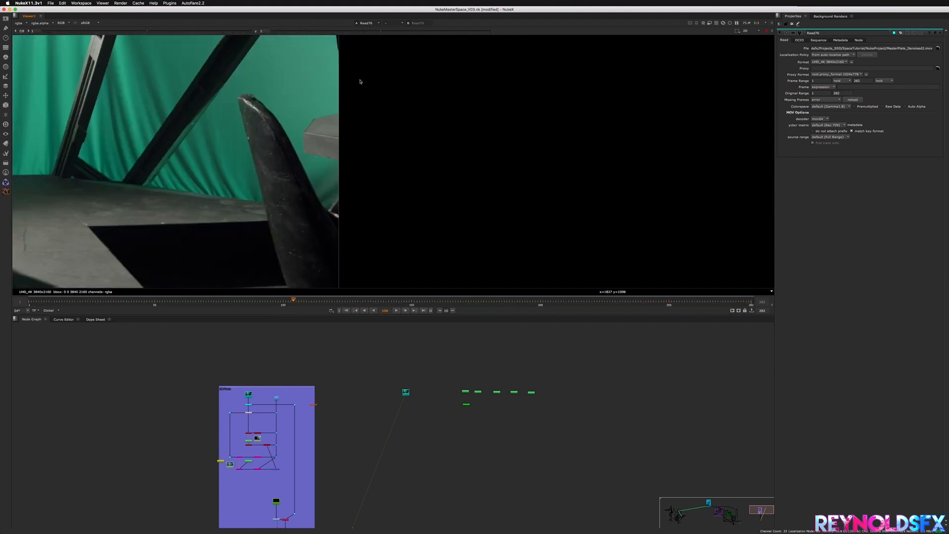
scroll(398, 138, "down", 2)
scroll(398, 139, "up", 2)
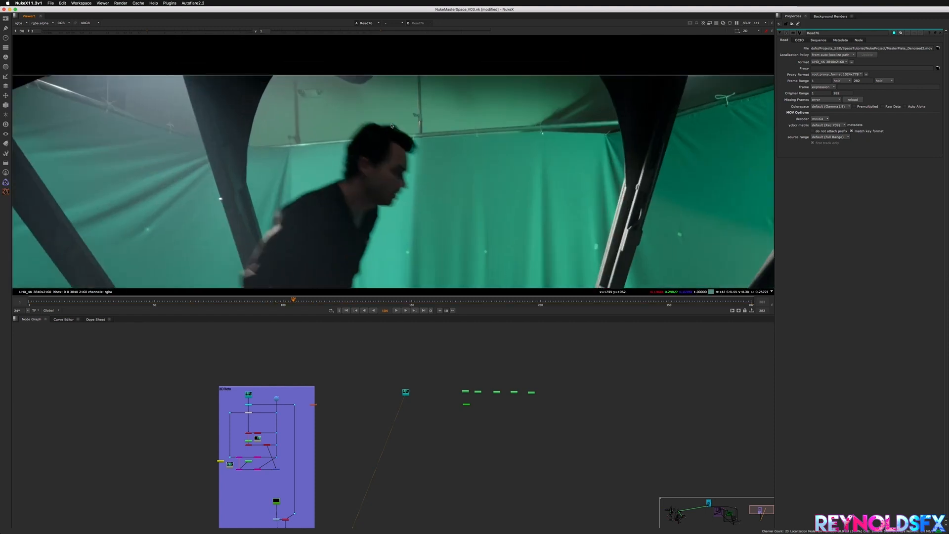
left_click(311, 302)
mouse_move(311, 301)
left_mouse_down()
mouse_move(324, 301)
mouse_move(291, 298)
mouse_move(351, 302)
mouse_move(295, 306)
left_mouse_up()
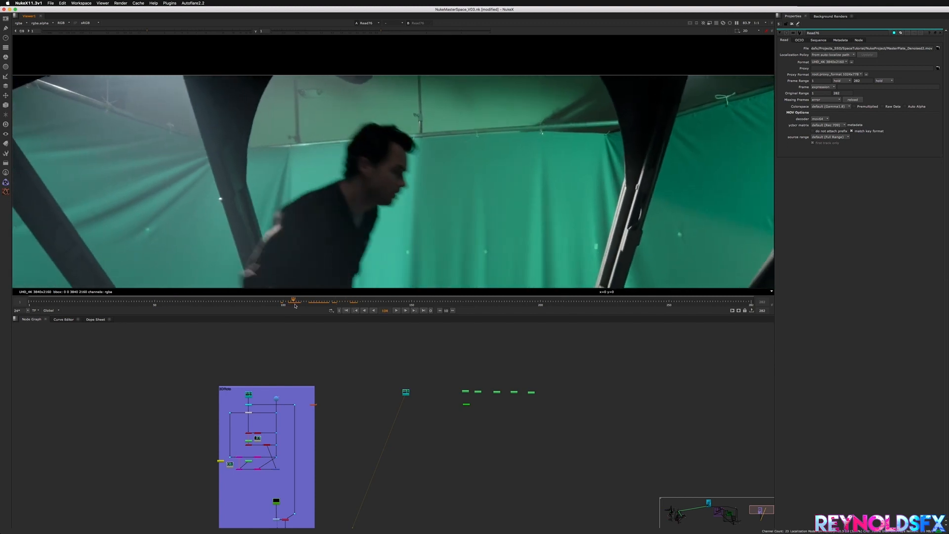
Step back and forth through frames 103 to 115 to examine the actor's moving hair and face edges.
key("Right")
key("Right")
key("Right")
key("Right")
key("Right")
key("Right")
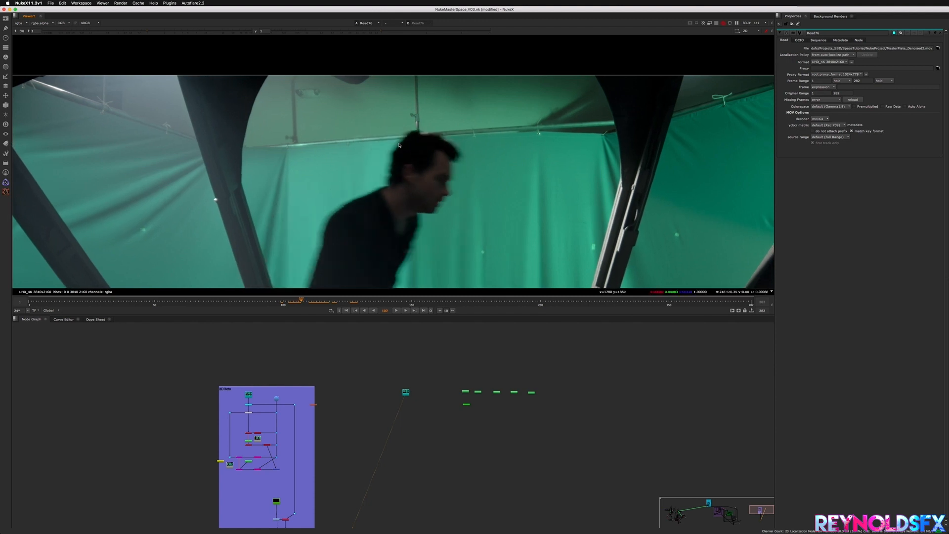
key("Right")
key("Right")
key("Right")
key("Right")
key("Right")
key("Right")
key("Right")
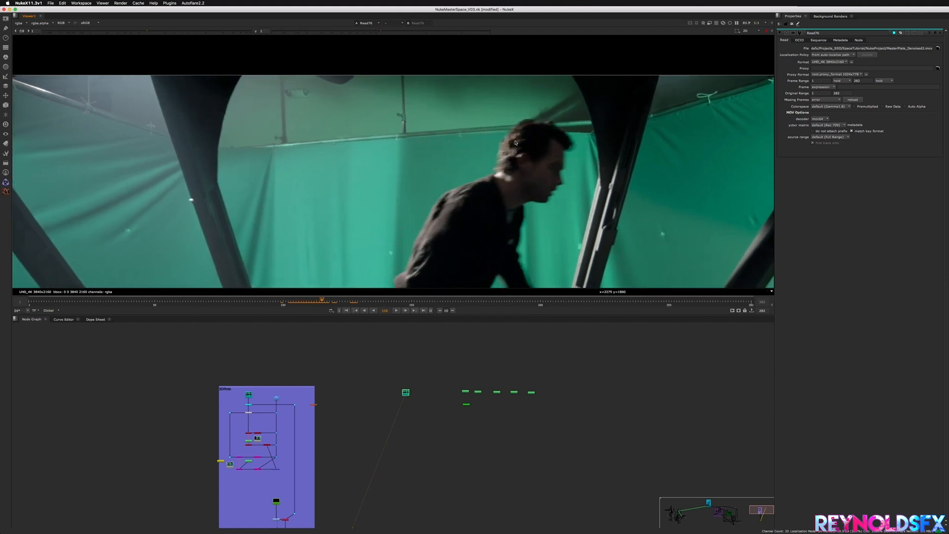
key("Left")
key("Left")
key("Left")
key("Left")
key("Left")
key("Left")
key("Left")
key("Left")
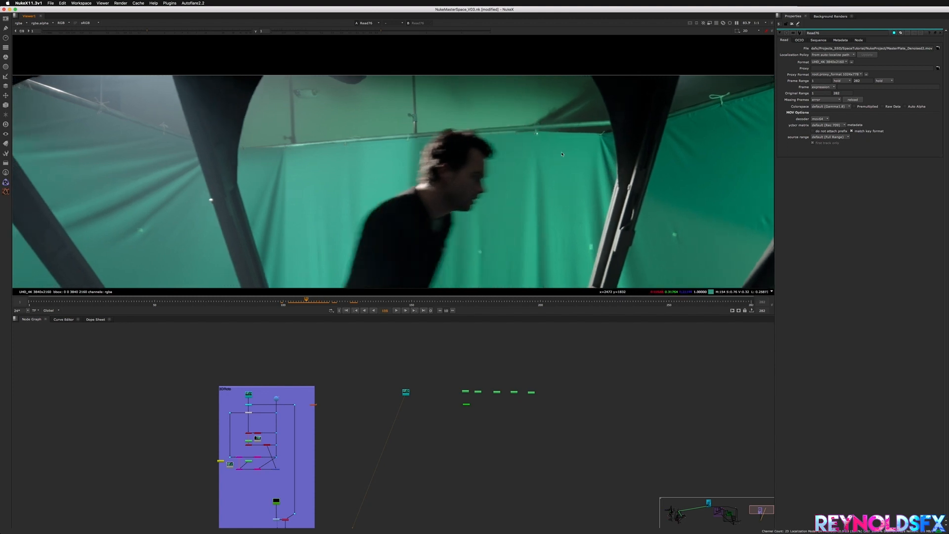
key("Left")
key("Left")
key("Left")
key("Left")
key("Left")
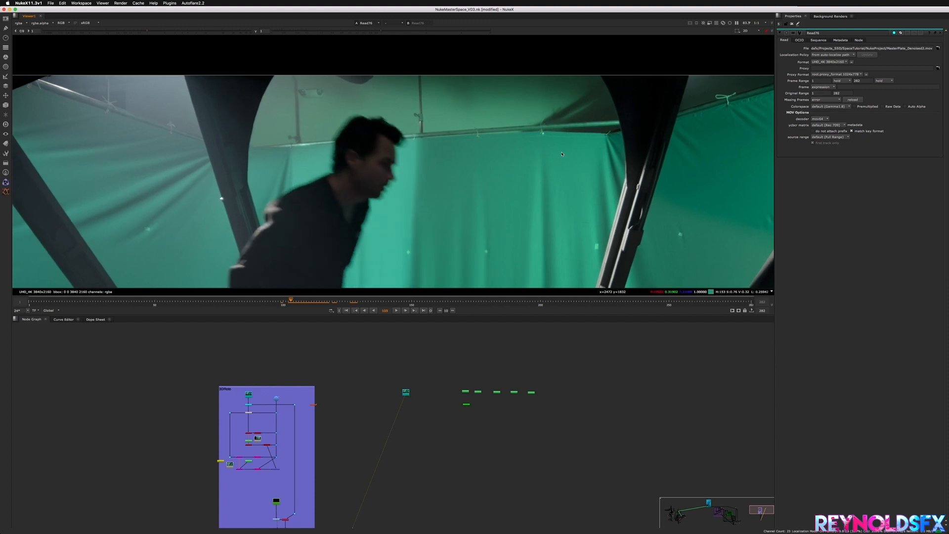
key("Right")
key("Right")
key("Right")
key("Right")
key("Right")
key("Right")
key("Right")
key("Right")
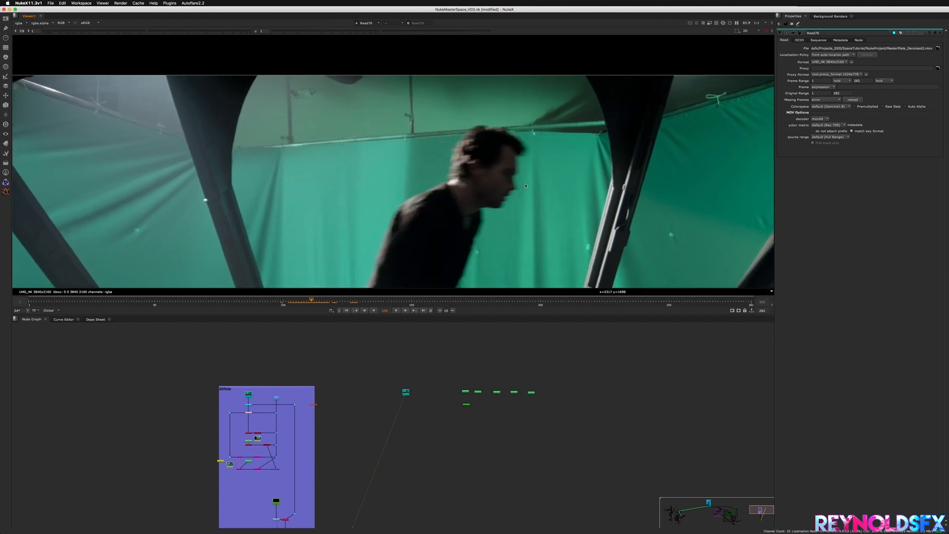
key("Right")
key("Right")
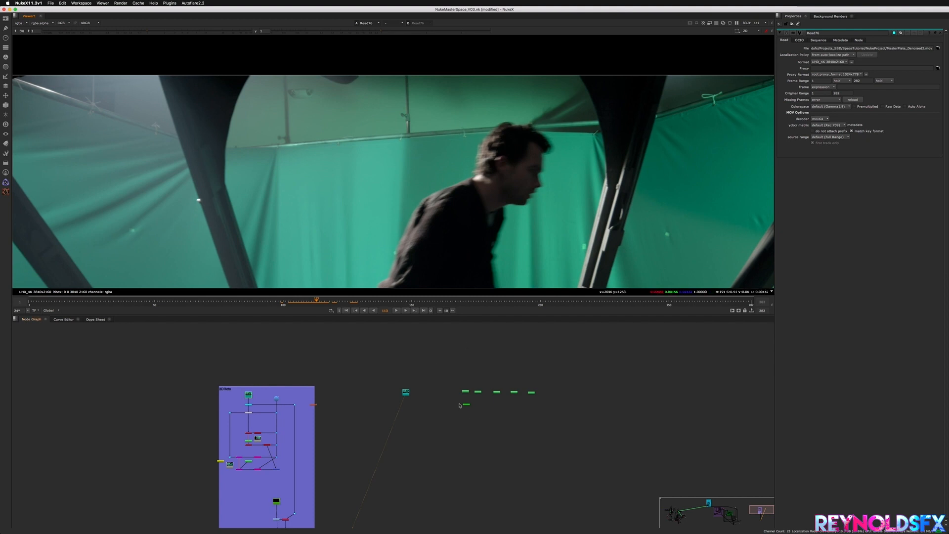
Open the Window_1 roto and scrub the plate to check how its shapes follow the window.
scroll(459, 406, "up", 5)
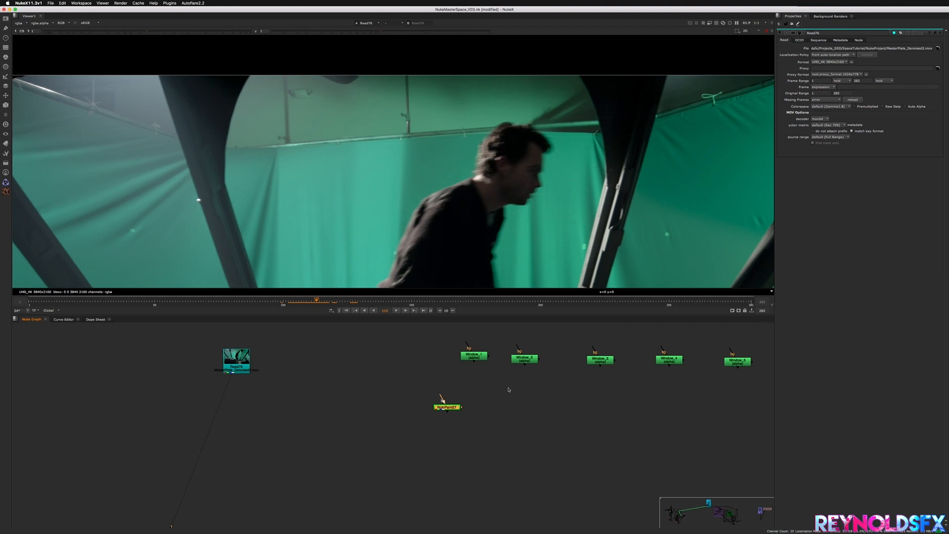
middle_click_drag(441, 385, 475, 407)
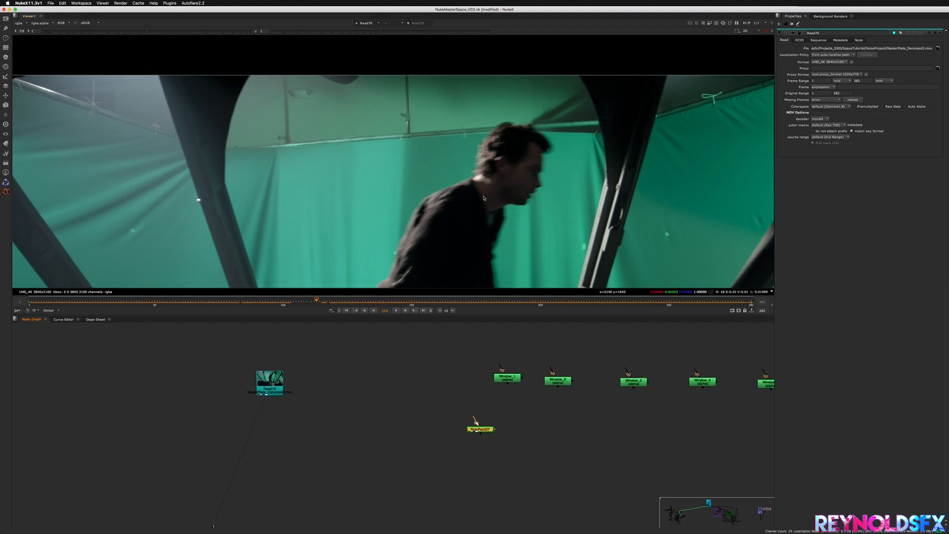
key("f")
left_click(514, 412)
left_click(507, 376)
double_click(507, 377)
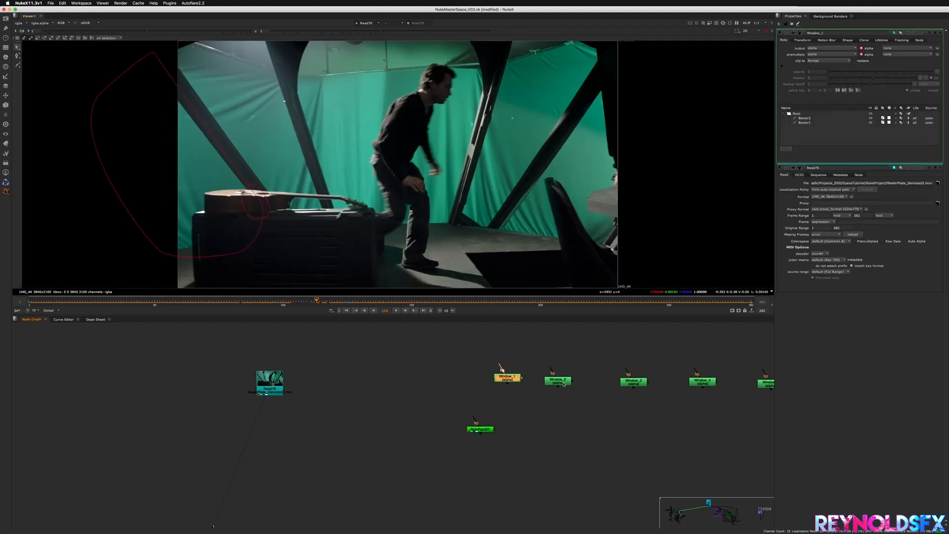
scroll(514, 388, "right", 5)
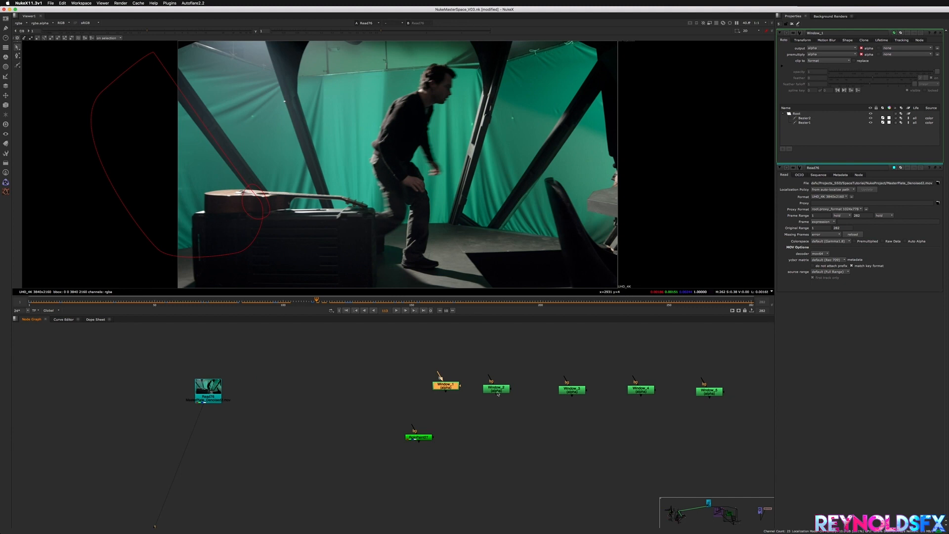
left_click(427, 300)
left_click_drag(394, 301, 267, 304)
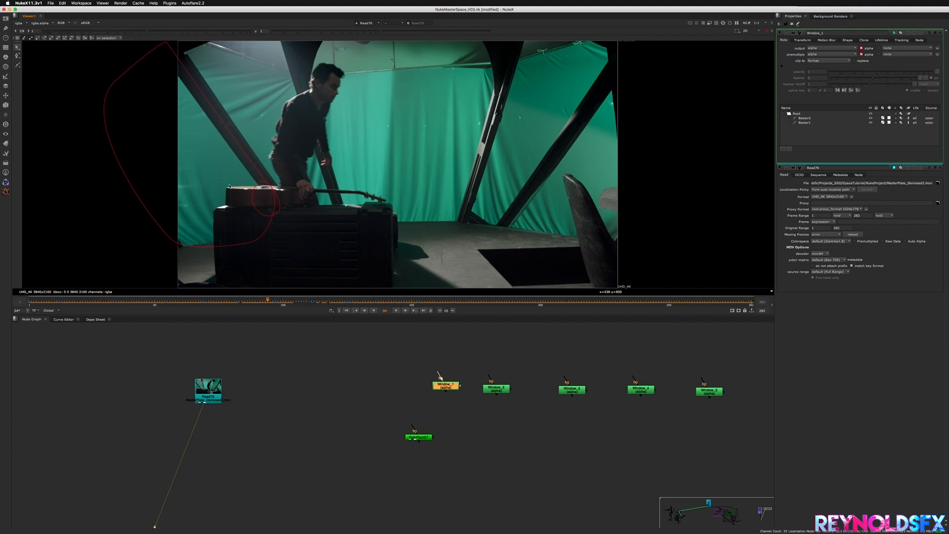
Open the Window_2 through Window_5 rotos and scrub to check their shapes against the plate.
double_click(497, 388)
double_click(583, 391)
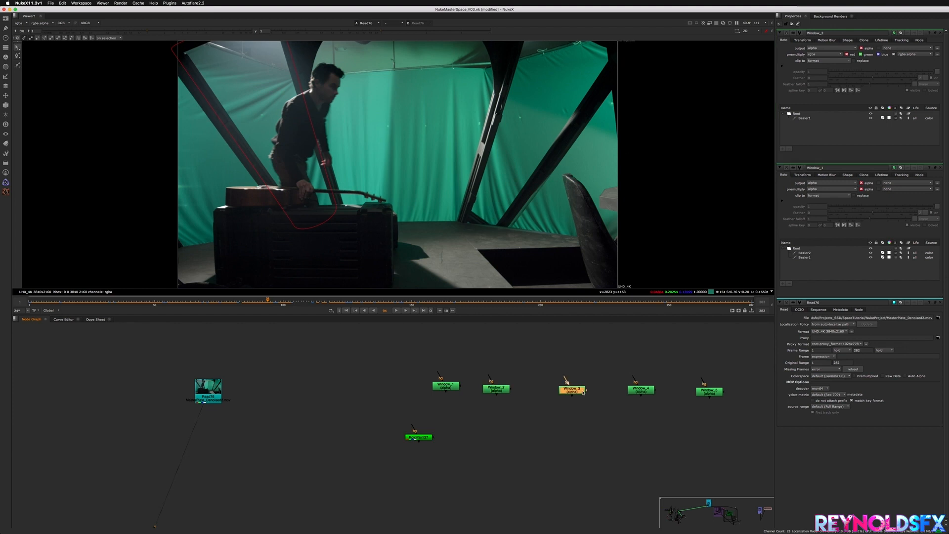
double_click(649, 390)
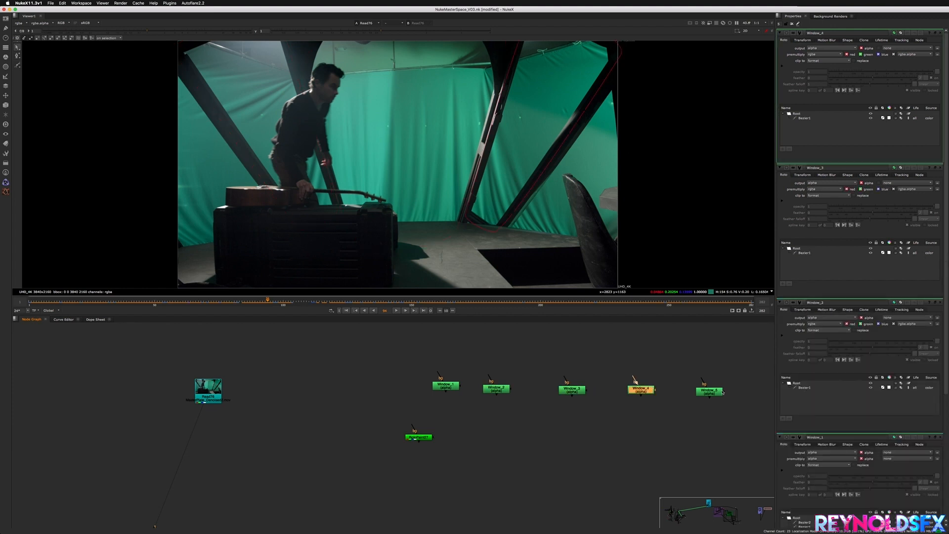
left_click(719, 398)
double_click(714, 392)
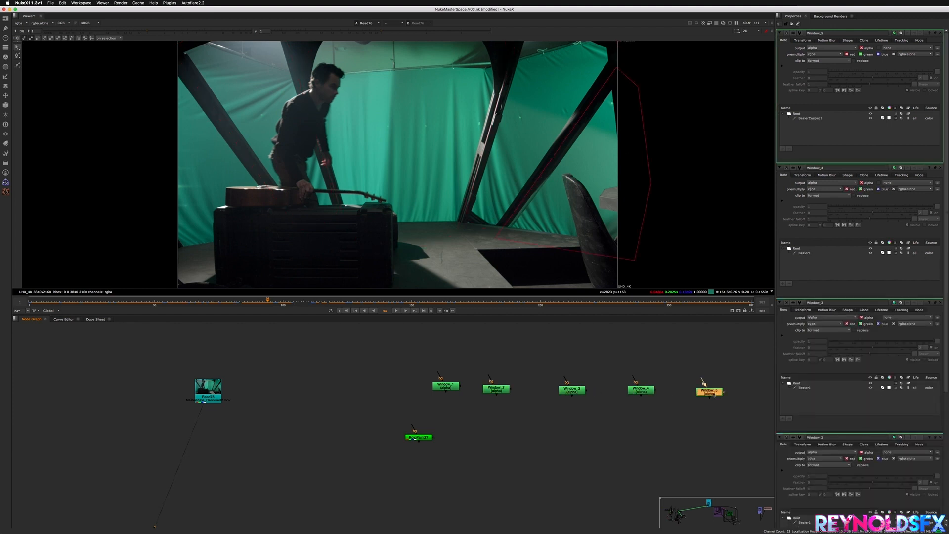
left_click(557, 302)
left_click_drag(450, 299, 319, 300)
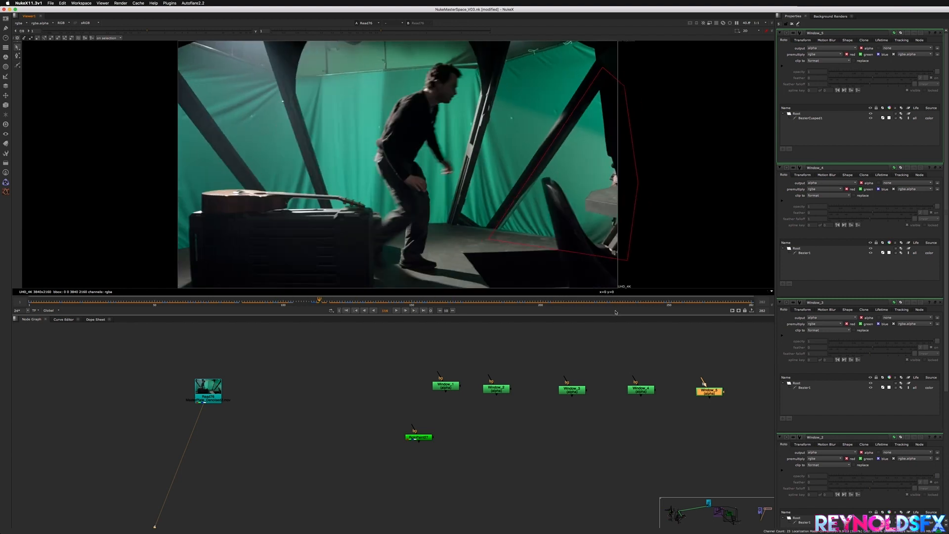
Close all open node properties and move to frame 83, where the guitar catches the light.
left_click(792, 23)
middle_click_drag(303, 420, 455, 413)
left_click_drag(338, 299, 237, 303)
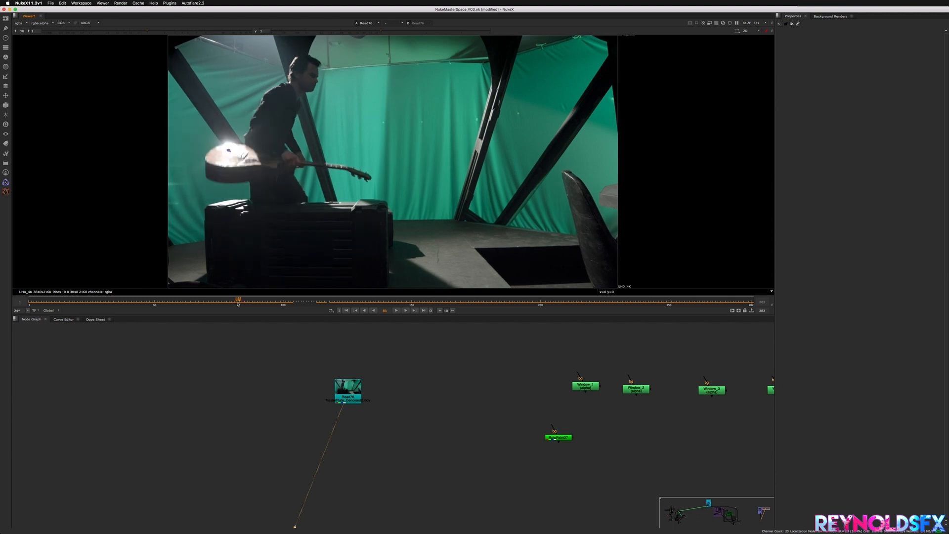
Set the viewer's timeline range to Input.
scroll(238, 303, "down", 1)
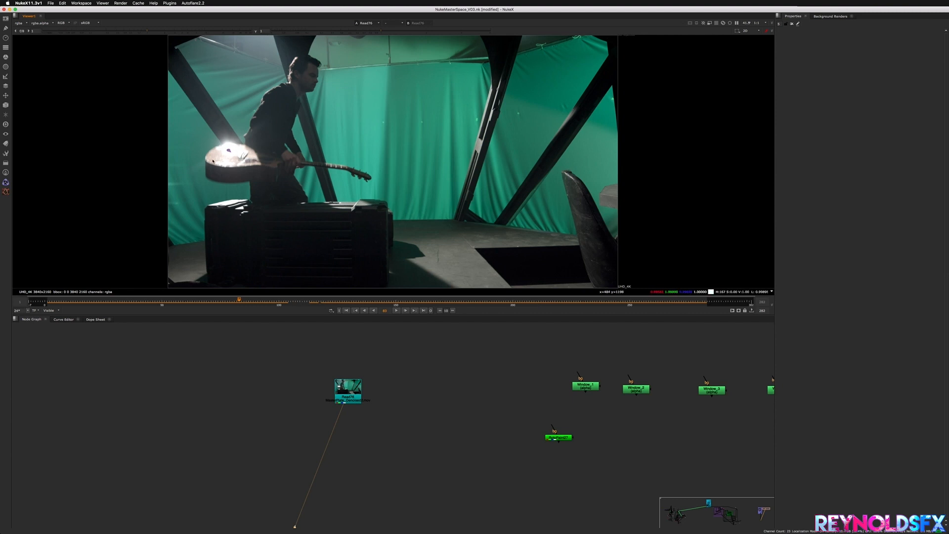
left_click(54, 310)
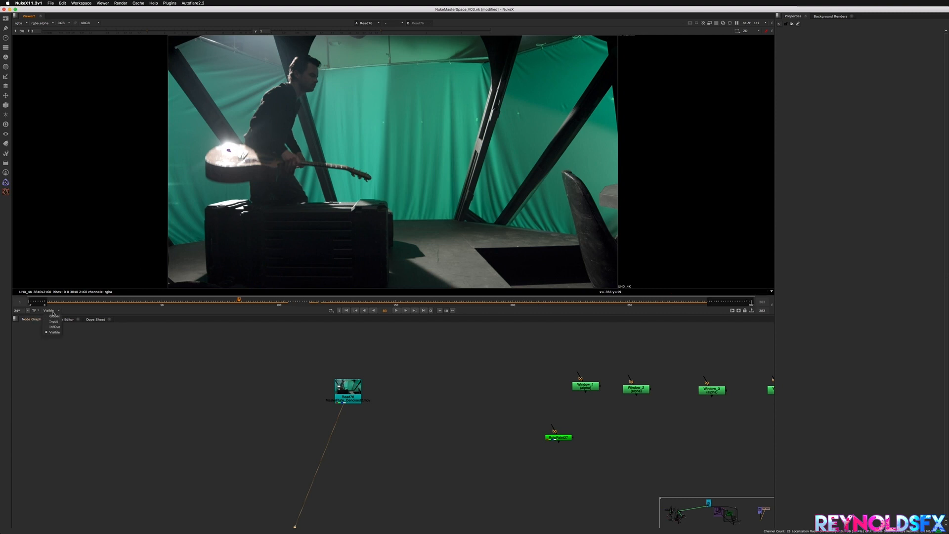
left_click(50, 318)
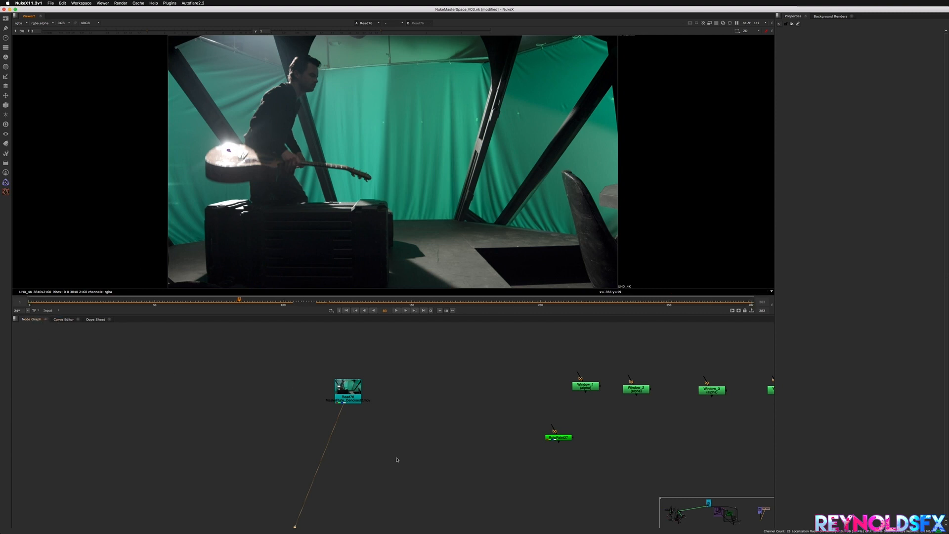
Add a RotoPaint node after the master plate's Read node and choose the Clone tool with a single-frame lifetime.
left_click(344, 392)
key("p")
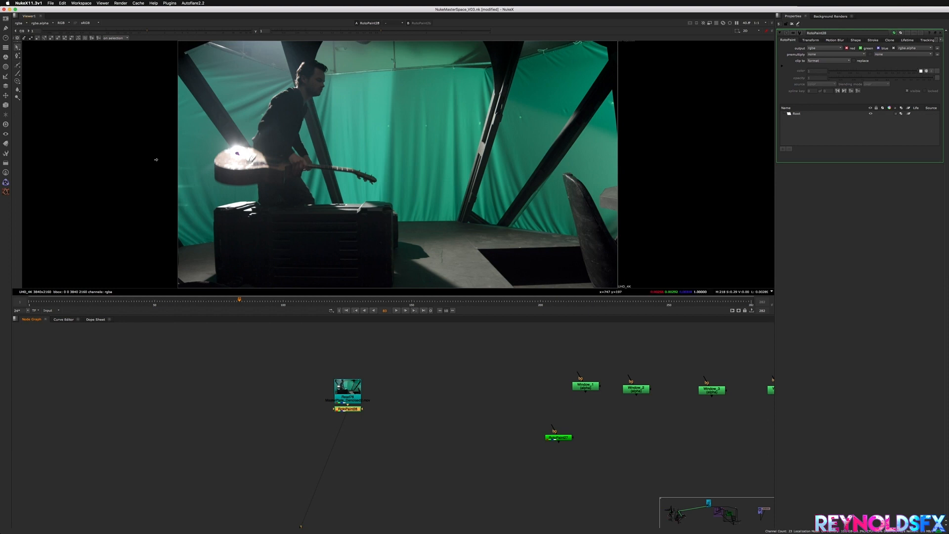
left_click(19, 82)
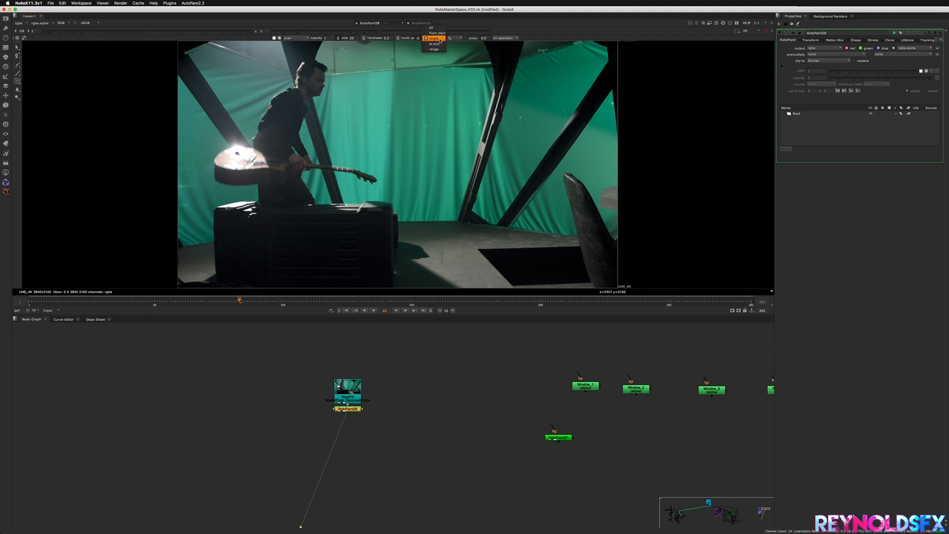
left_click(435, 39)
left_click(435, 39)
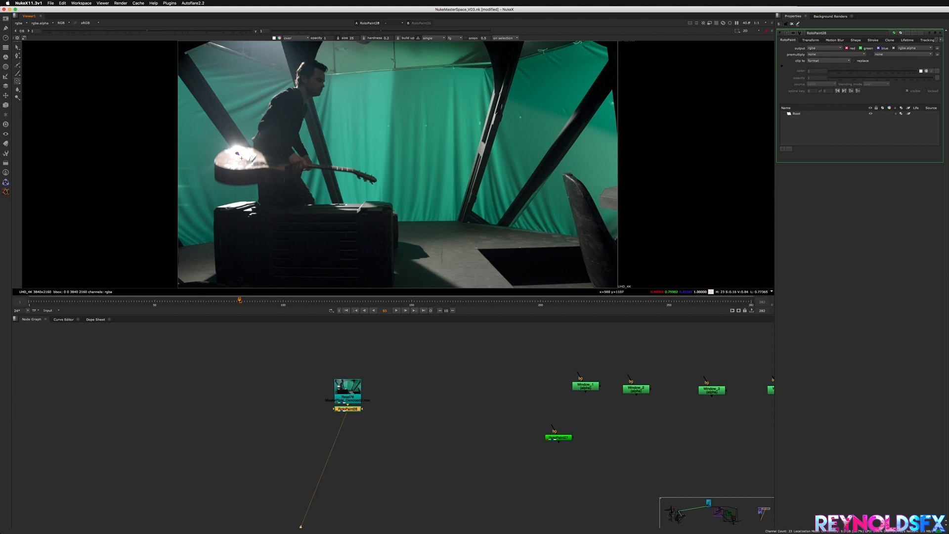
Set the clone brush size to 44.5 and clone out the purple spot in the guitar's highlight on frame 83.
scroll(236, 148, "up", 5)
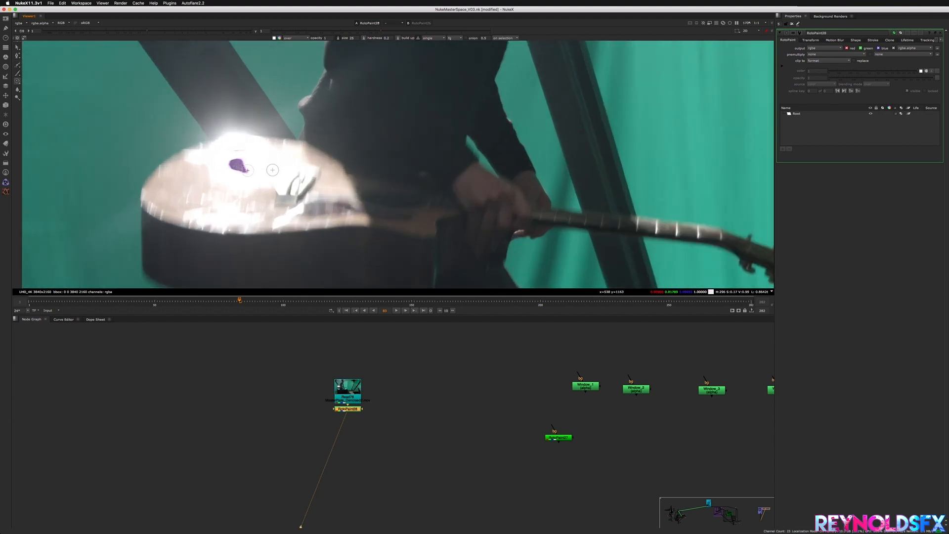
mouse_move(272, 168)
left_mouse_down("shift")
mouse_move(279, 169)
mouse_move(235, 165)
mouse_move(278, 165)
mouse_move(263, 155)
left_mouse_up("shift")
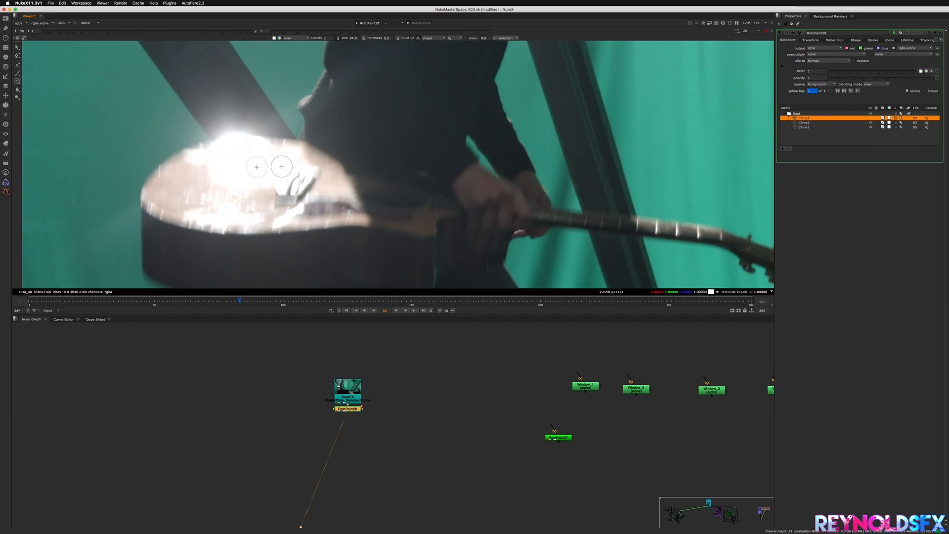
Clone out the purple spot in the guitar's highlight on frame 84.
key("Right")
middle_click_drag(264, 203, 279, 172)
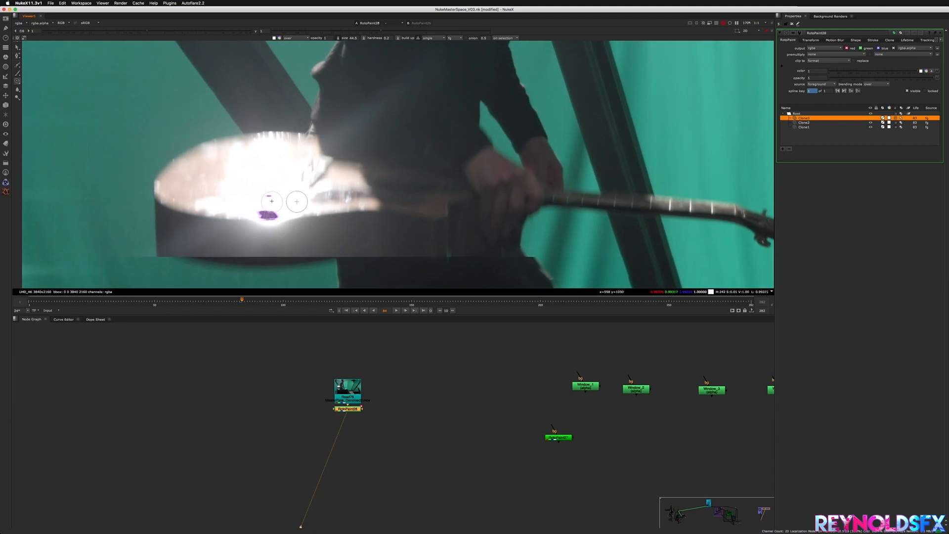
mouse_move(271, 193)
left_mouse_down()
mouse_move(255, 209)
mouse_move(274, 213)
mouse_move(262, 213)
mouse_move(277, 201)
left_mouse_up()
scroll(278, 199, "up", 2)
scroll(316, 186, "down", 10)
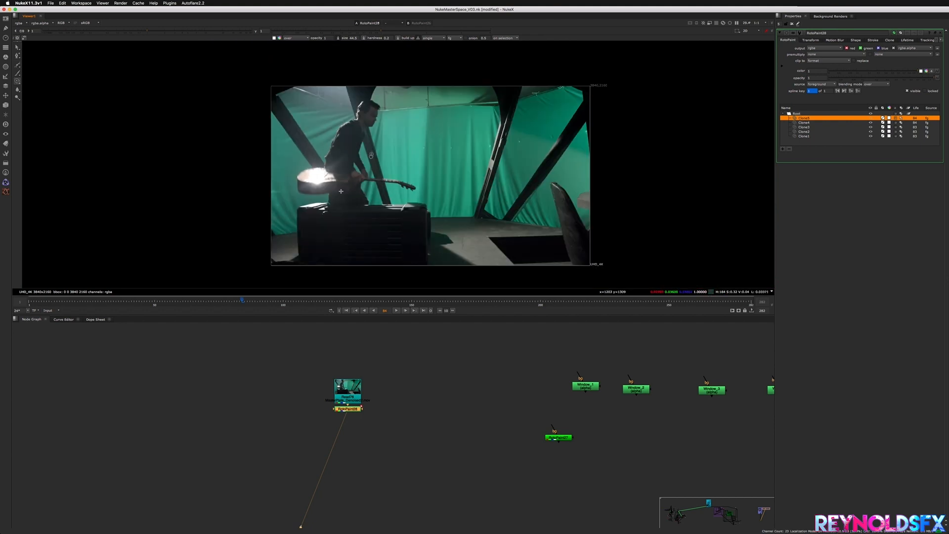
On frame 110, choose the Brush tool and keep its lifetime at single frame.
middle_click_drag(373, 157, 344, 190)
key("Left")
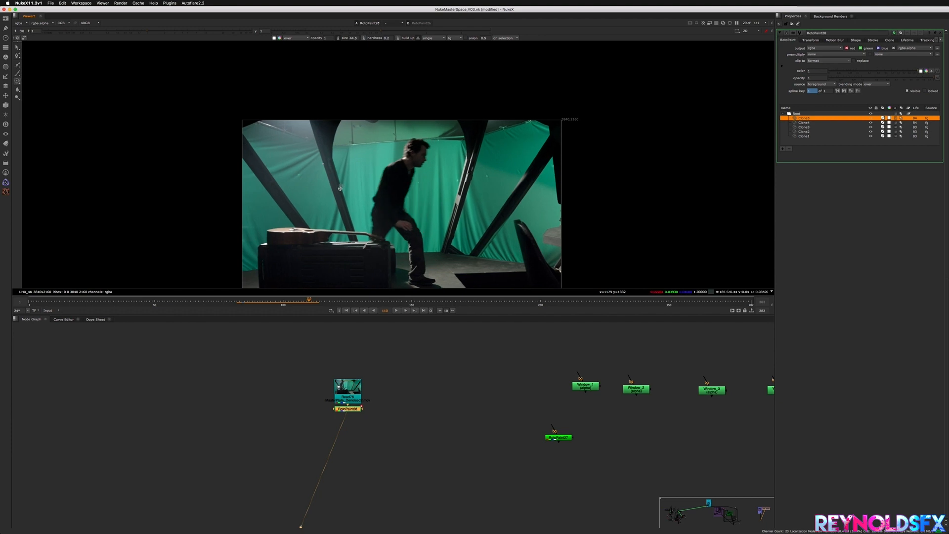
scroll(425, 130, "up", 8)
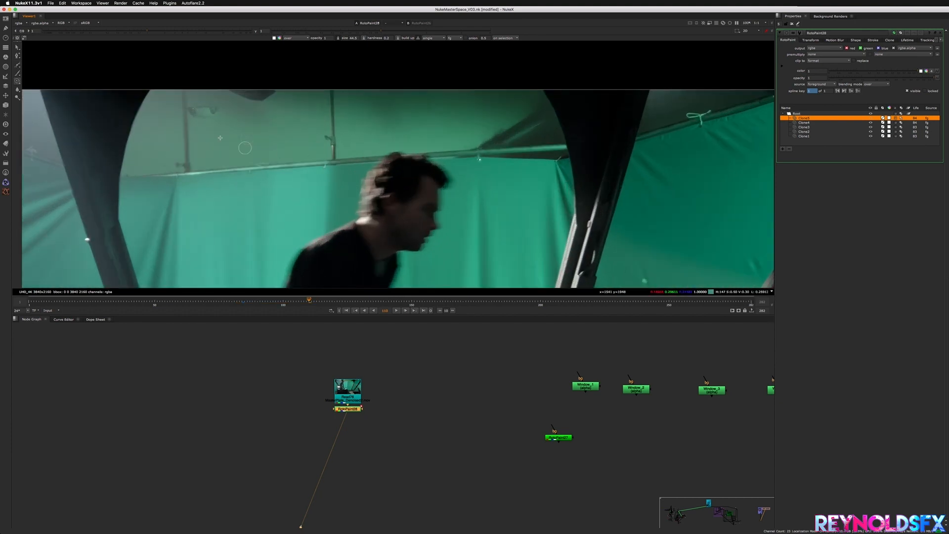
left_click(18, 74)
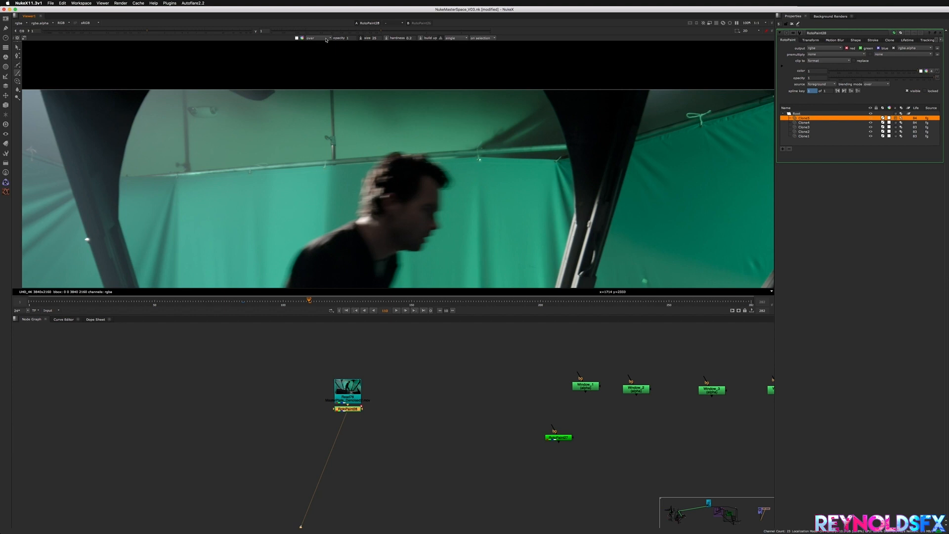
left_click(457, 39)
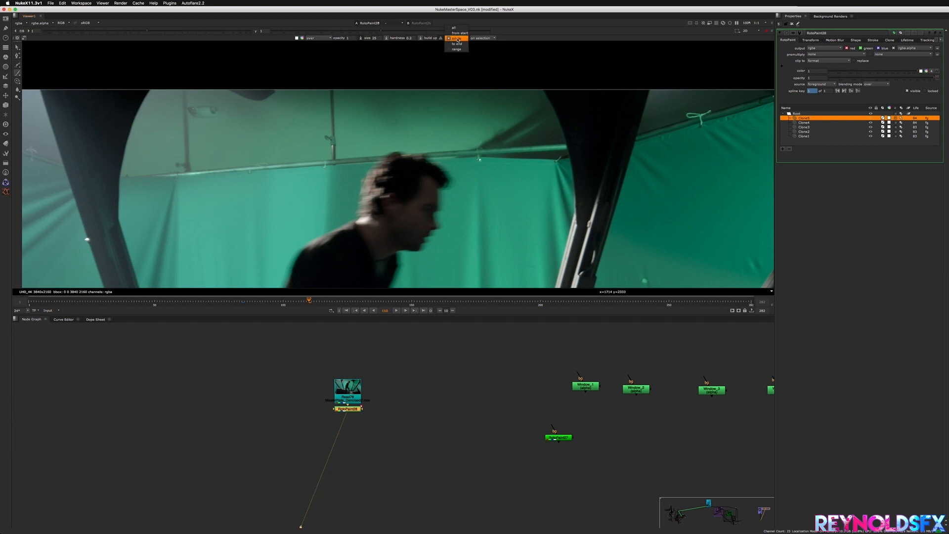
left_click(455, 39)
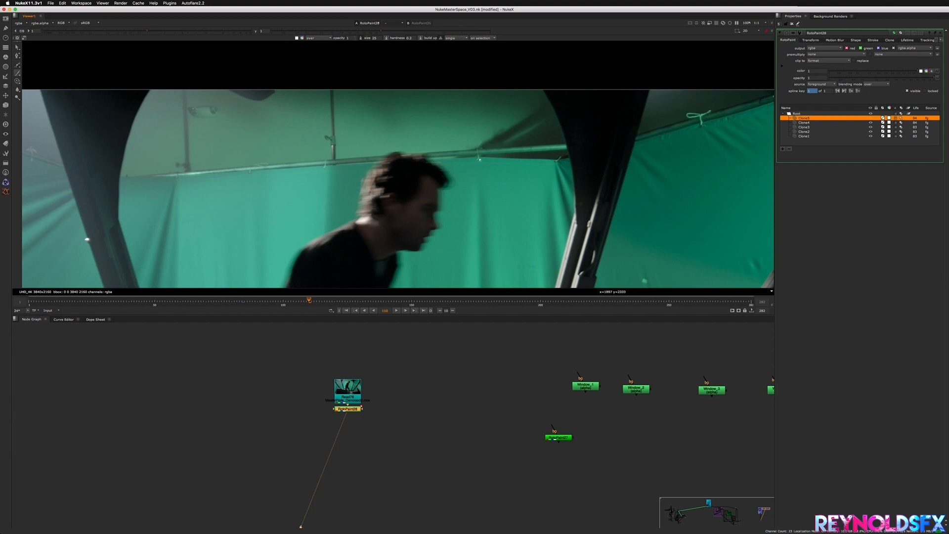
Sample an averaged area of the green screen near the actor's head as the brush colour.
left_click(350, 38)
left_click_drag(522, 226, 486, 184, "ctrl+shift")
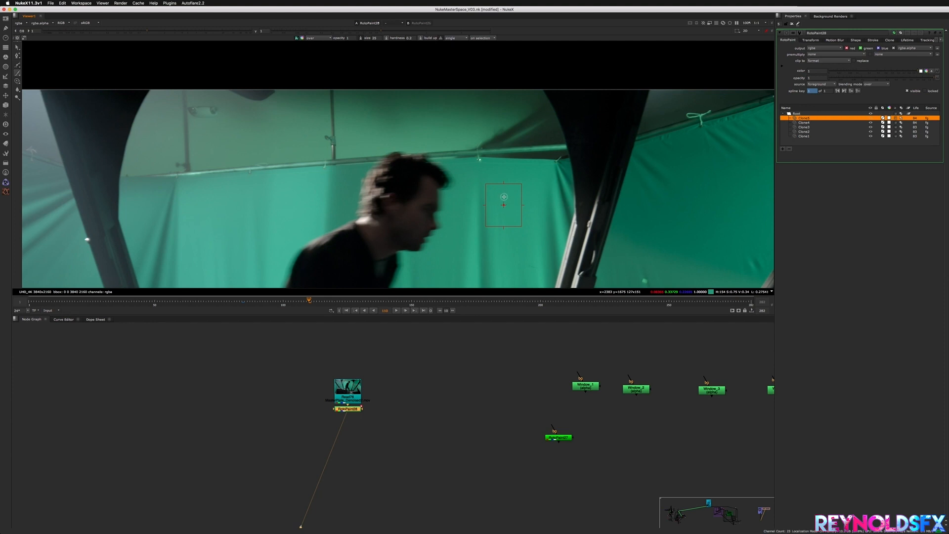
right_click(533, 200, "ctrl")
left_click_drag(529, 233, 480, 183, "ctrl+shift")
middle_click_drag(452, 202, 467, 190)
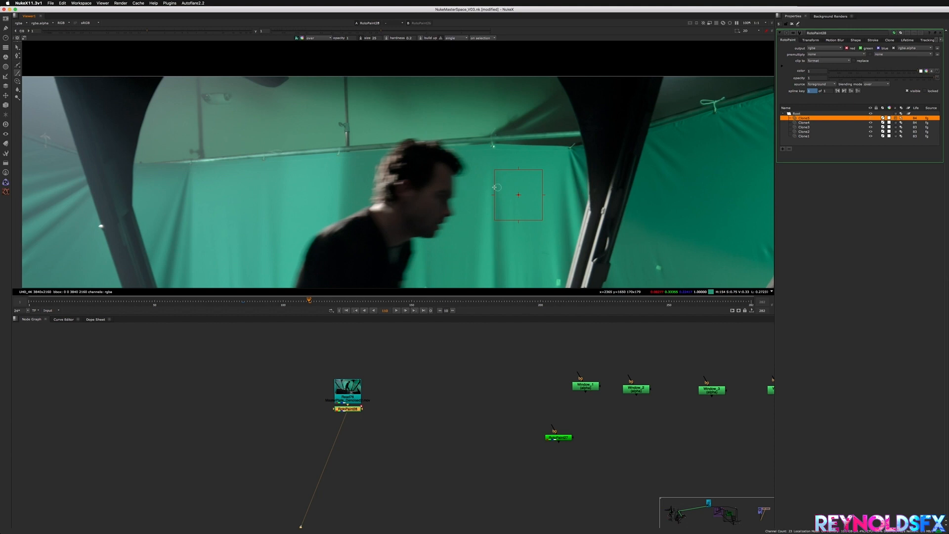
left_click_drag(482, 188, 528, 183, "super")
left_click_drag(542, 236, 481, 177, "shift+super")
middle_click_drag(390, 213, 400, 195)
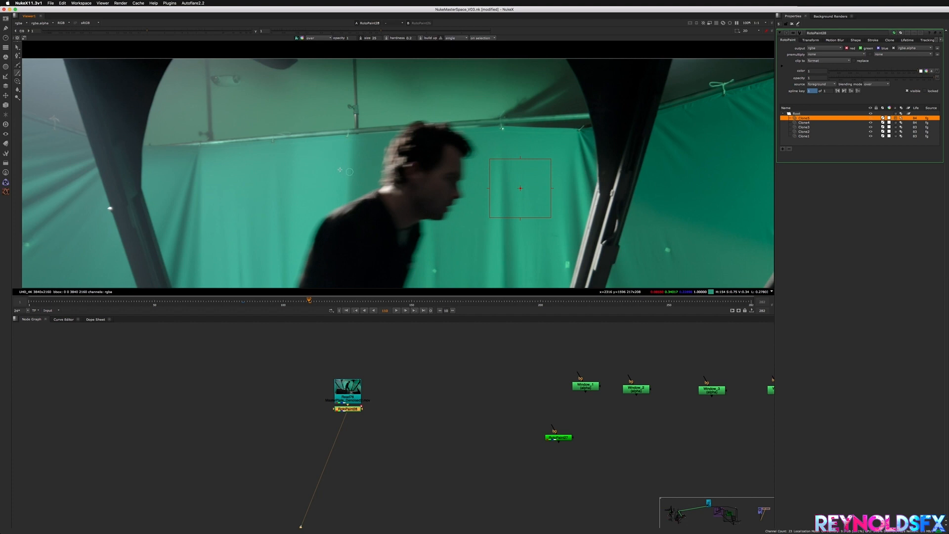
left_click_drag(372, 172, 312, 157, "shift+super")
left_click_drag(364, 178, 333, 156, "shift+super")
left_click(487, 188, "super")
left_click_drag(556, 224, 485, 151, "shift+super")
right_click(372, 145, "ctrl")
Paint the sampled green around the actor's head over the screen's top edge with a size 107 brush, frame by frame through frame 113.
mouse_move(390, 129)
left_mouse_down()
mouse_move(405, 124)
mouse_move(373, 127)
mouse_move(414, 108)
mouse_move(485, 129)
mouse_move(381, 132)
mouse_move(438, 104)
mouse_move(489, 123)
mouse_move(465, 106)
mouse_move(496, 136)
mouse_move(445, 102)
mouse_move(403, 128)
mouse_move(450, 108)
mouse_move(504, 119)
mouse_move(470, 106)
mouse_move(420, 126)
mouse_move(430, 111)
mouse_move(489, 111)
mouse_move(507, 128)
mouse_move(503, 114)
left_mouse_up()
key("Right")
key("Right")
key("Left")
key("Left")
key("Left")
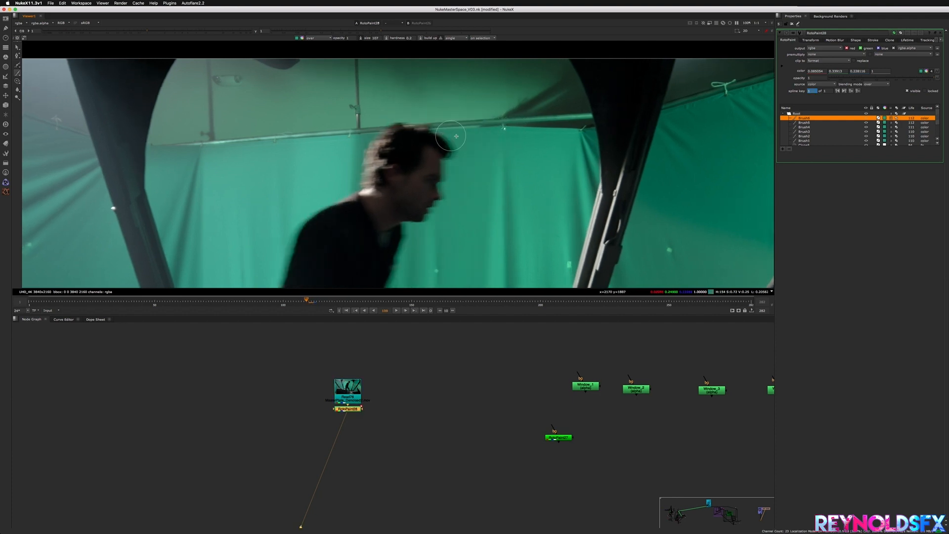
key("Right")
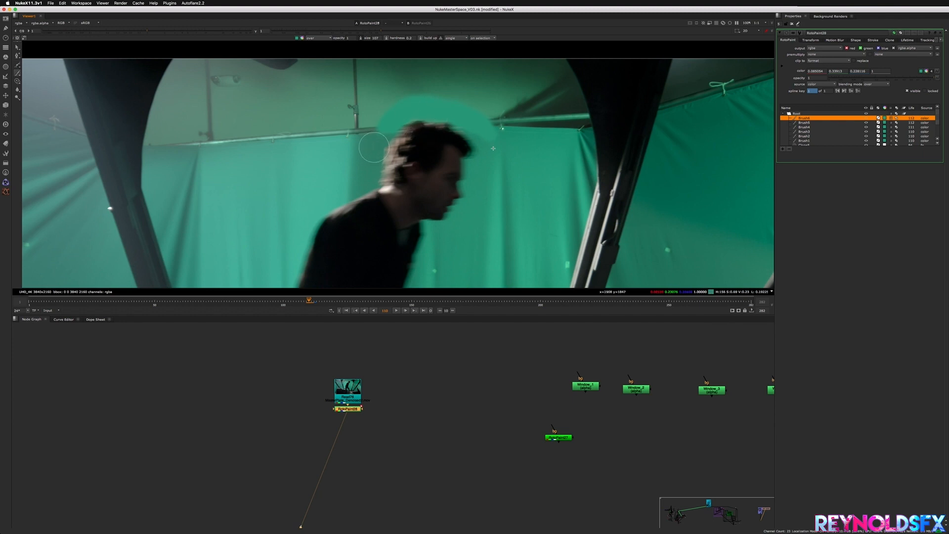
key("Right")
key("Right")
key("Right")
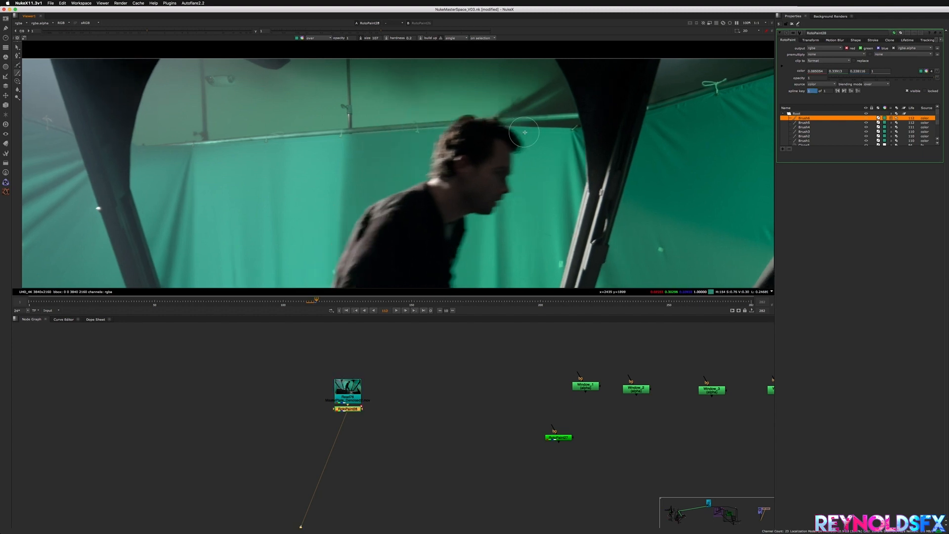
mouse_move(524, 136)
left_mouse_down()
mouse_move(494, 106)
mouse_move(442, 118)
mouse_move(456, 103)
mouse_move(498, 103)
mouse_move(519, 126)
left_mouse_up()
Step back and forth between frames 109 and 113 to examine the painted green around the actor's head.
key("Left")
key("Left")
key("Left")
key("Left")
key("Right")
key("Right")
key("Right")
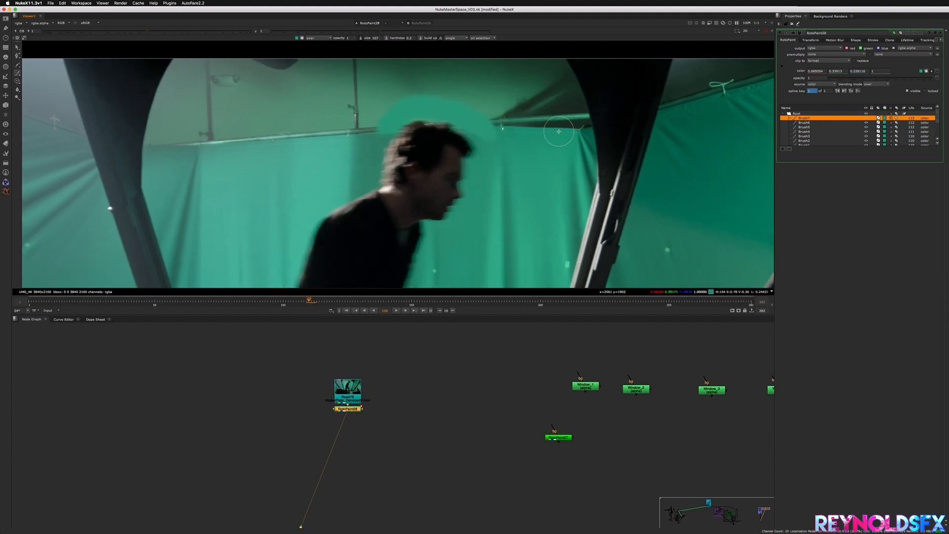
key("Right")
key("Left")
key("Left")
key("Left")
key("Left")
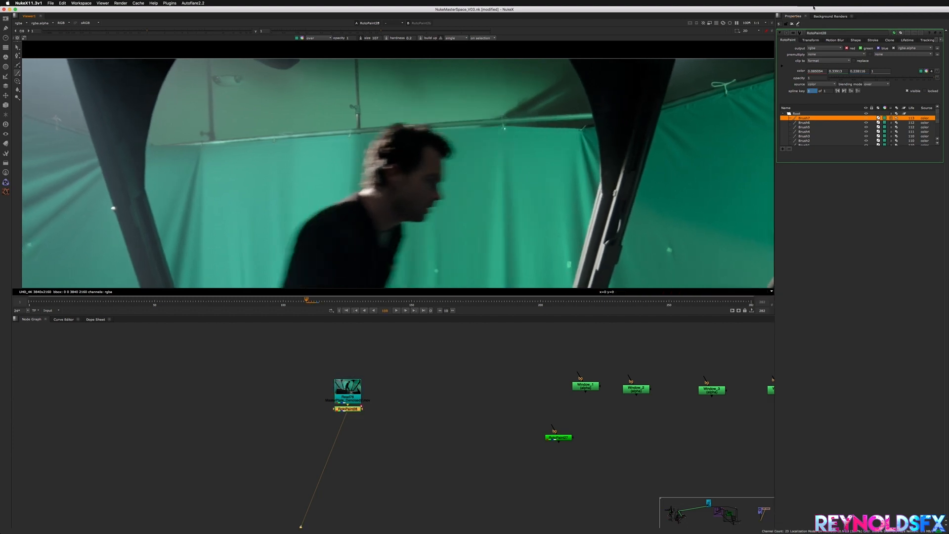
Close the RotoPaint28 properties and swap the prepared RotoPaint27 node in below the plate's Read node.
key("Right")
key("Right")
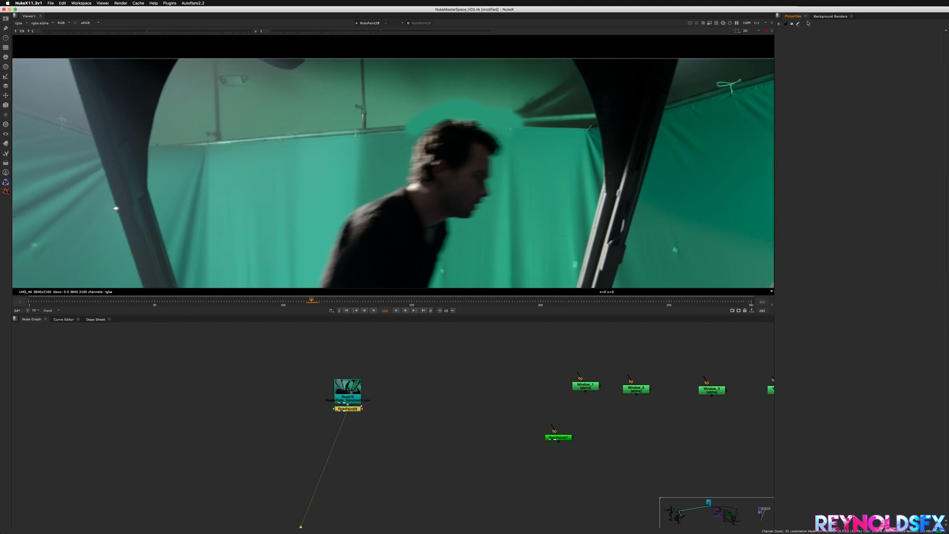
left_click_drag(551, 439, 355, 418)
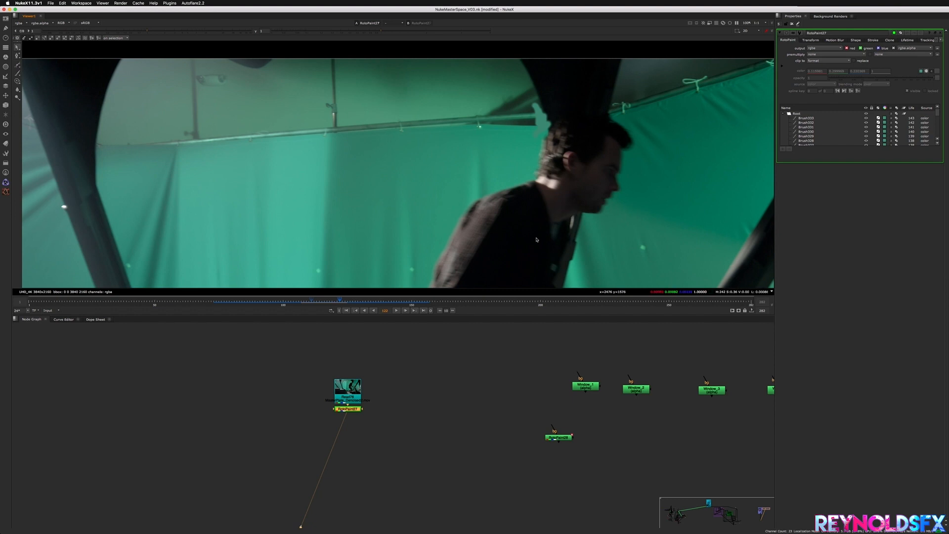
Step backward through the frames to examine RotoPaint27's green patches around the actor's head.
key("Left")
key("Left")
key("Left")
key("Left")
key("Left")
key("Left")
key("Left")
key("Left")
key("Left")
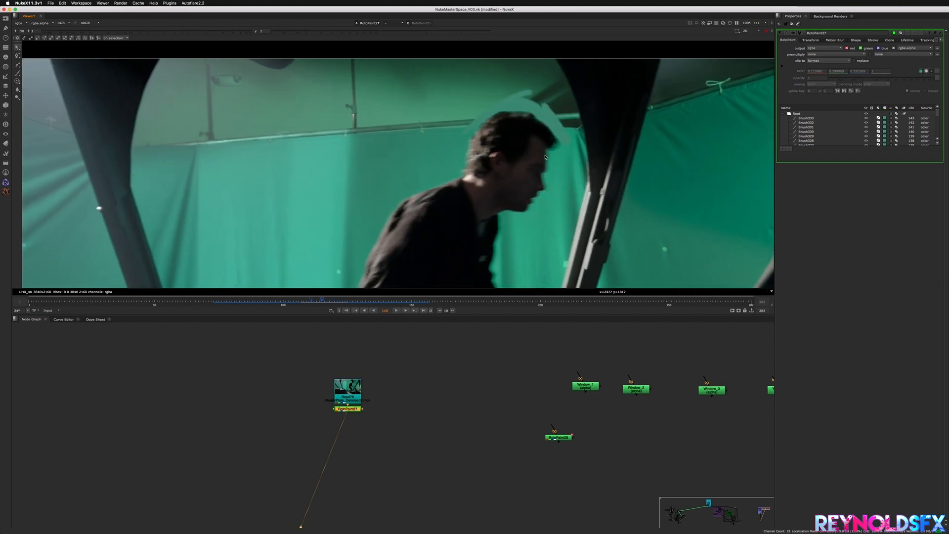
key("Left")
key("Left")
key("Left")
key("Left")
key("Left")
key("Left")
key("Left")
key("Left")
key("Left")
key("Left")
key("Left")
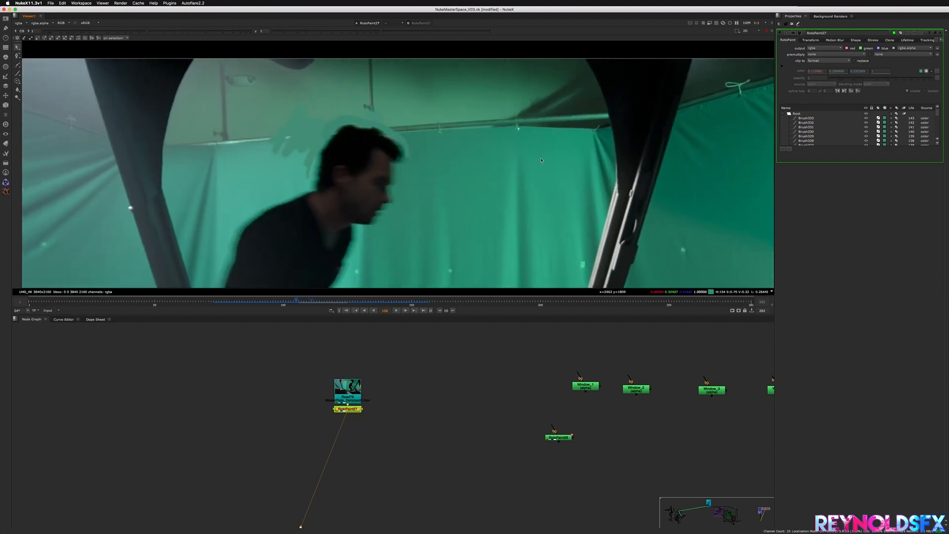
key("Left")
key("Left")
key("Left")
key("Left")
key("Left")
key("Left")
key("Left")
key("Left")
key("Left")
key("Left")
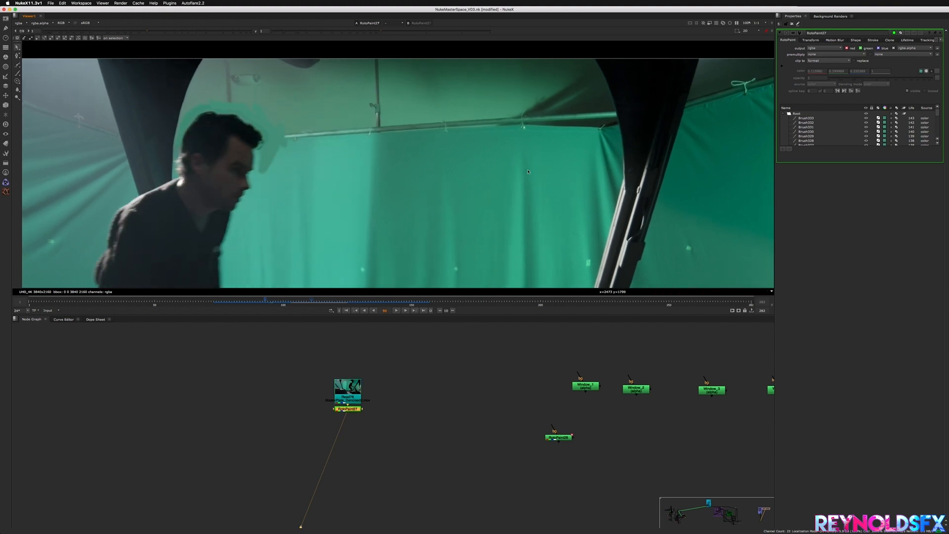
Return to the first frame, fit the whole plate in the viewer and close all node properties.
left_click(346, 310)
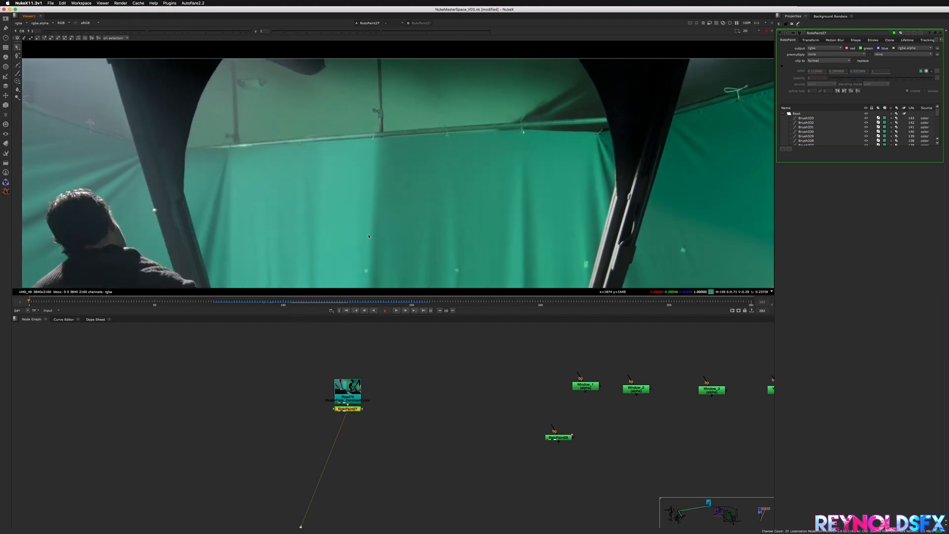
key("f")
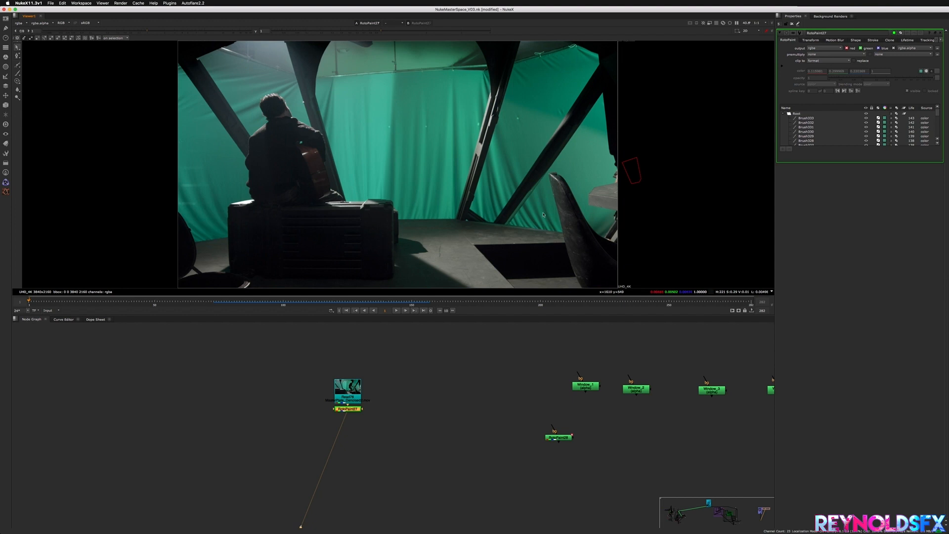
left_click(790, 24)
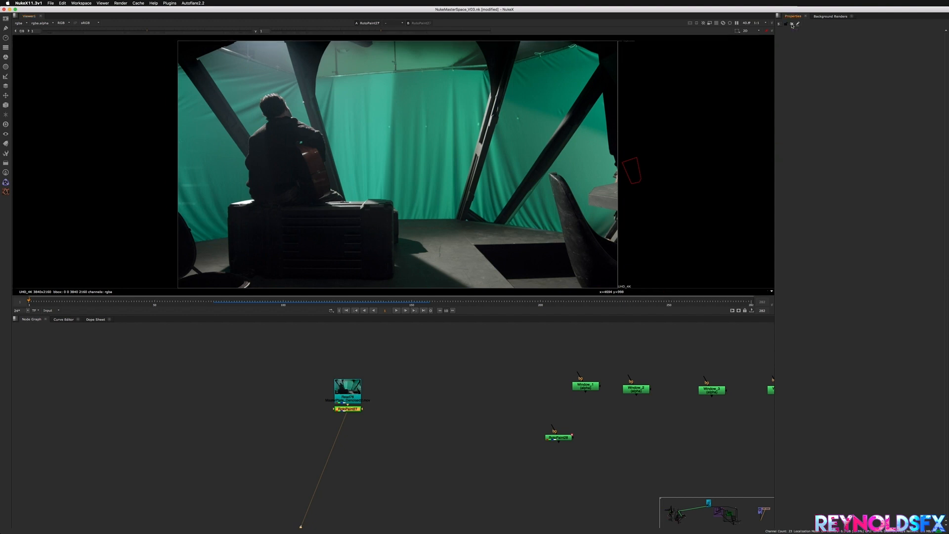
key("f")
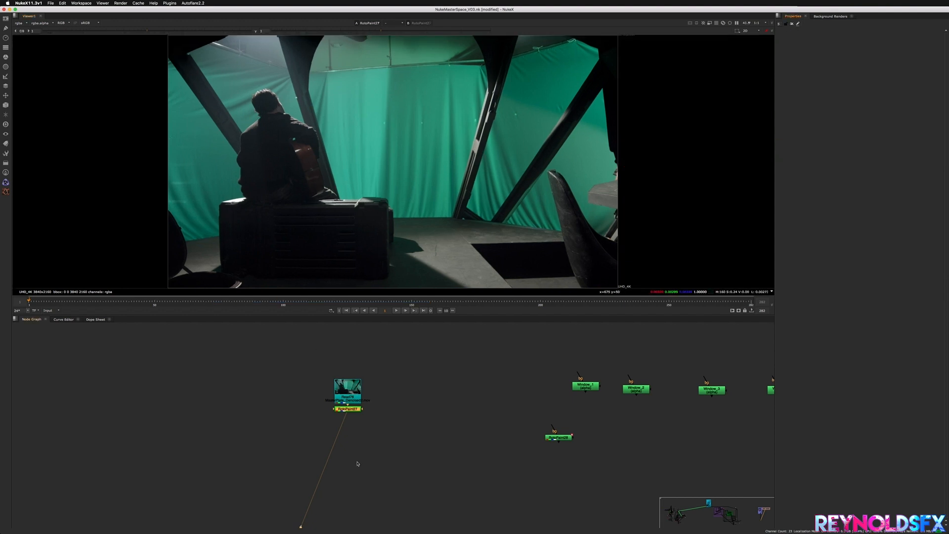
middle_click_drag(297, 449, 391, 452)
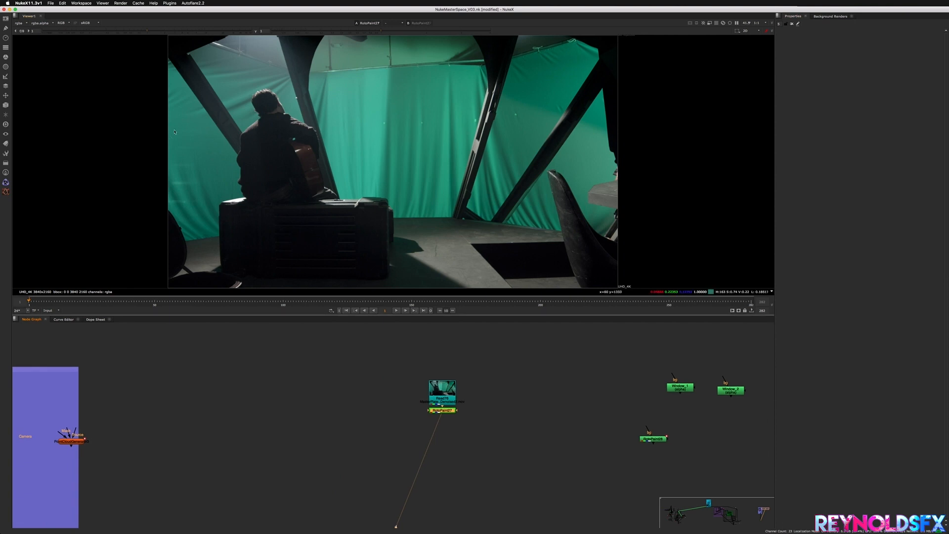
Add an unconnected Primatte node and place it below the plate's RotoPaint27 node.
left_click(507, 420)
key("Tab")
type("prim")
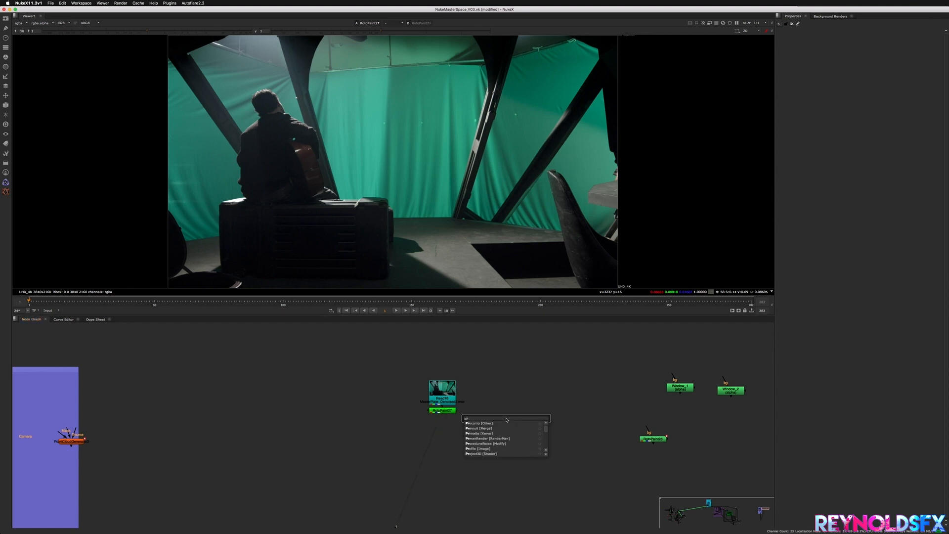
key("Return")
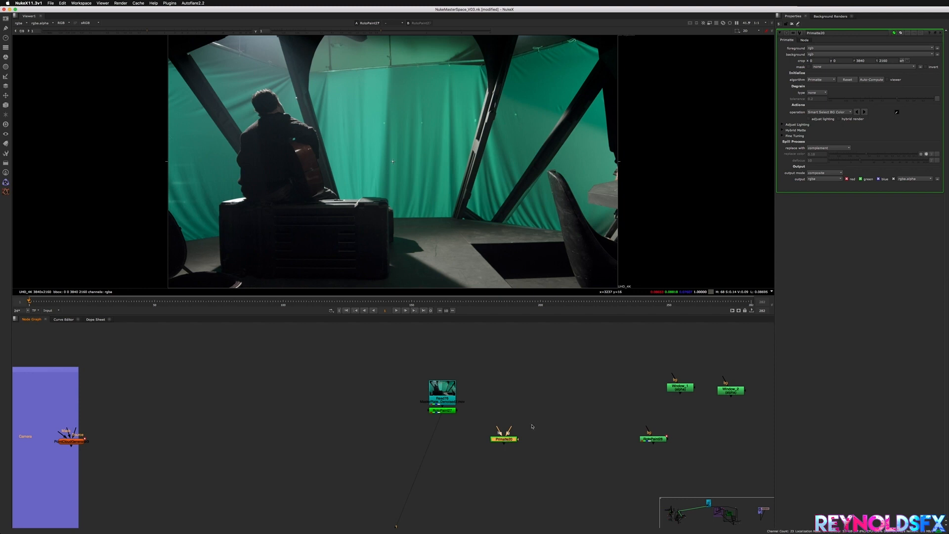
left_click(524, 399)
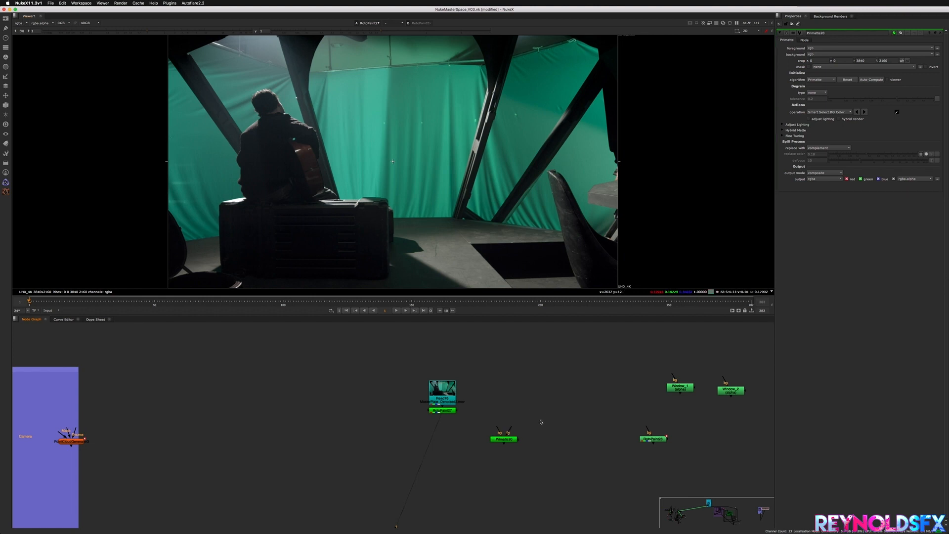
left_click_drag(504, 440, 447, 470)
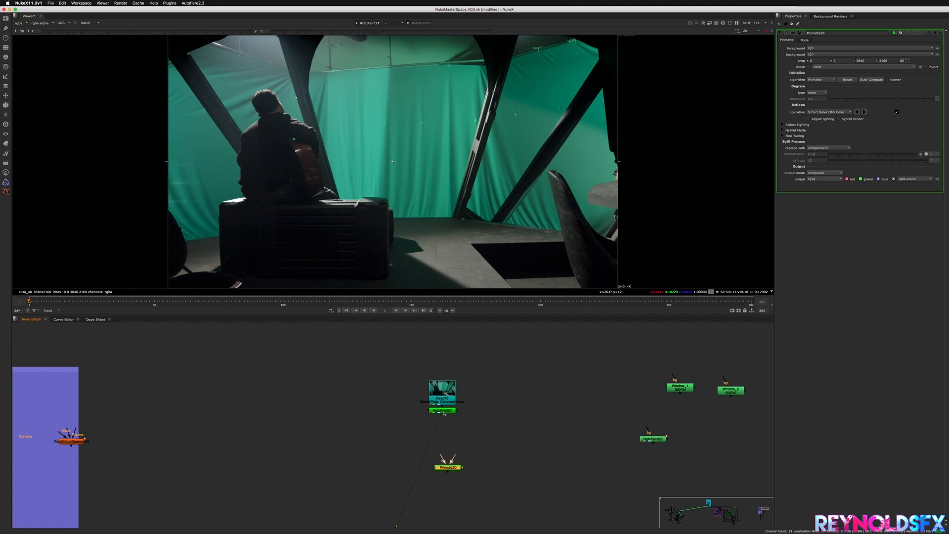
left_click(442, 411, "shift")
left_click(493, 470)
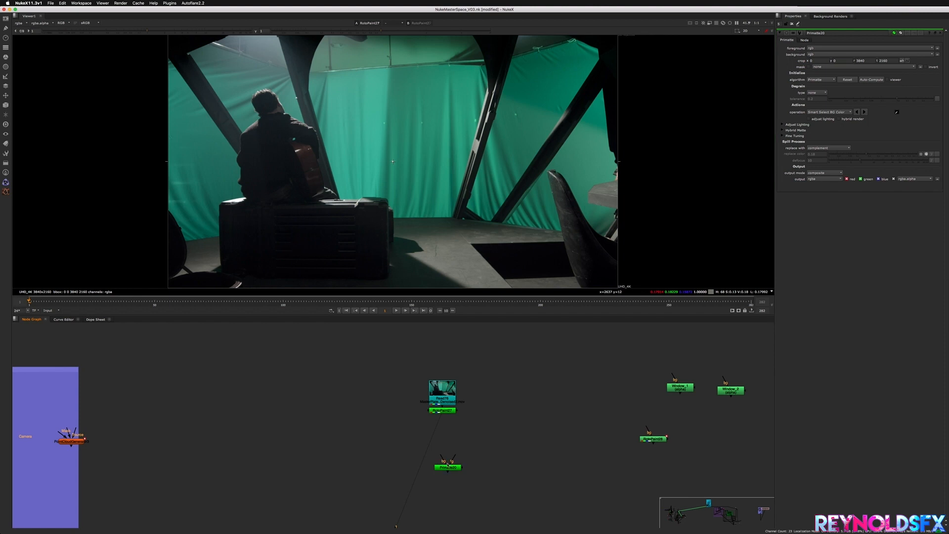
left_click_drag(448, 468, 445, 478)
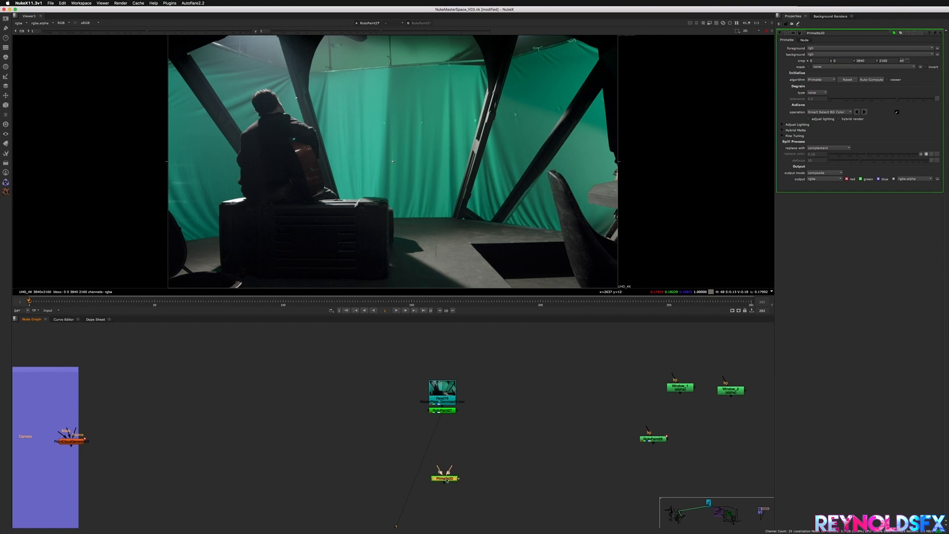
Select the RotoPaint27 node and scrub the timeline to frame 109, where the actor walks past the guitar.
left_click(445, 412)
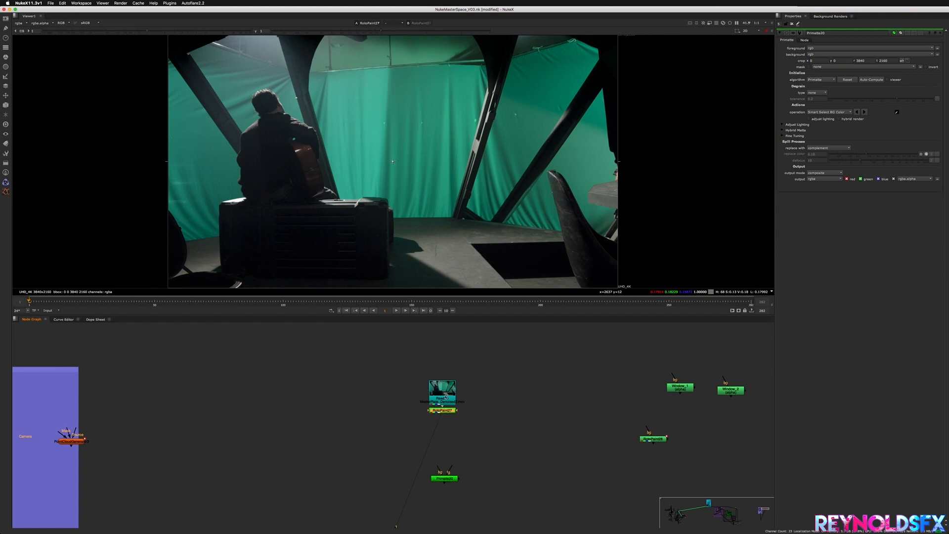
left_click(413, 302)
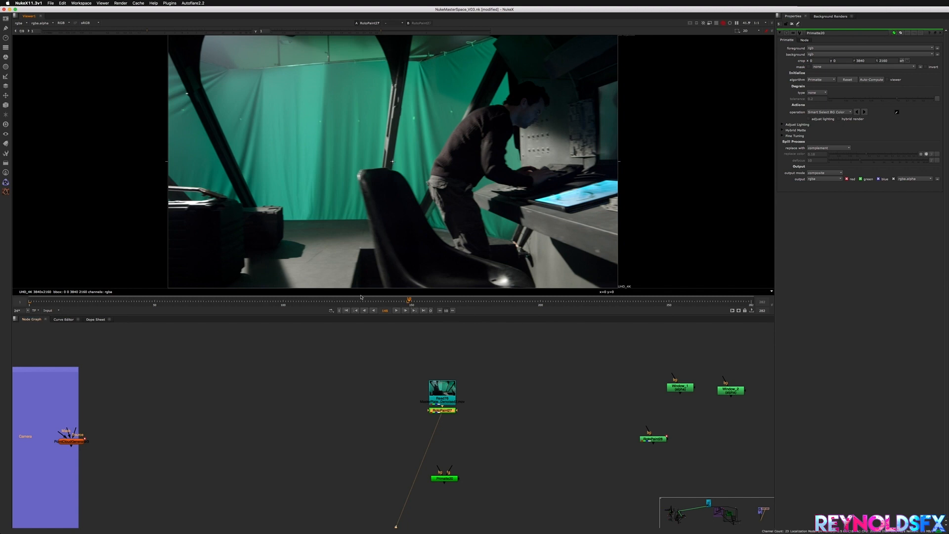
left_click_drag(360, 297, 306, 294)
Try the Primatte node between the plate's Read and RotoPaint27 nodes, and extract it back to below the RotoPaint.
left_click_drag(438, 406, 446, 425)
left_click_drag(445, 479, 449, 416)
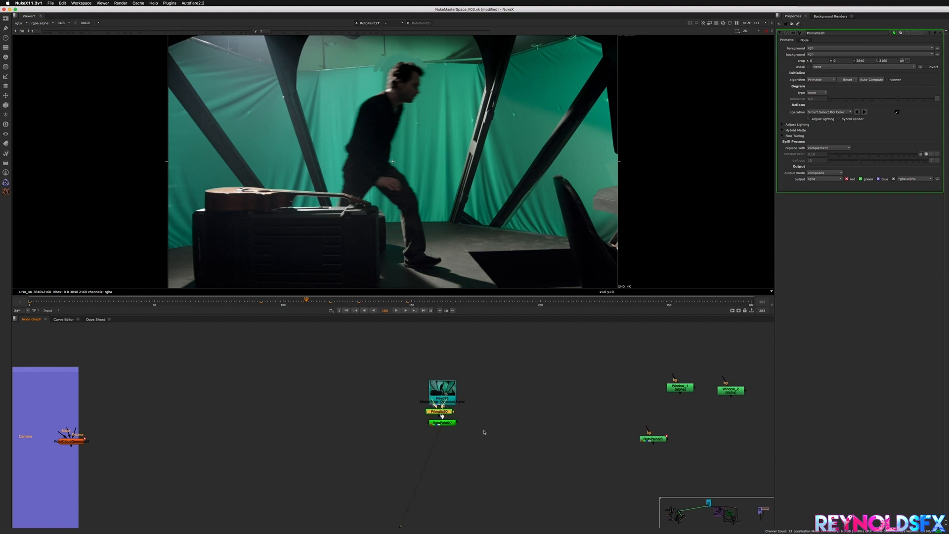
key("ctrl+shift+x")
left_click_drag(509, 422, 452, 504)
left_click_drag(440, 424, 440, 416)
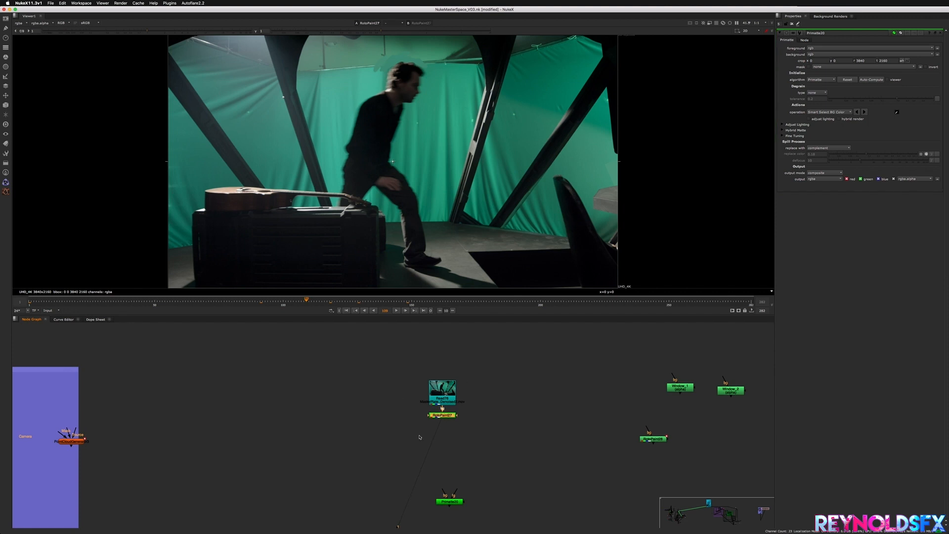
Connect the Primatte node's input to RotoPaint27, return to the first frame, and align Primatte vertically beneath it.
left_click_drag(480, 386, 435, 467)
left_click_drag(460, 503, 442, 415)
left_click(346, 310)
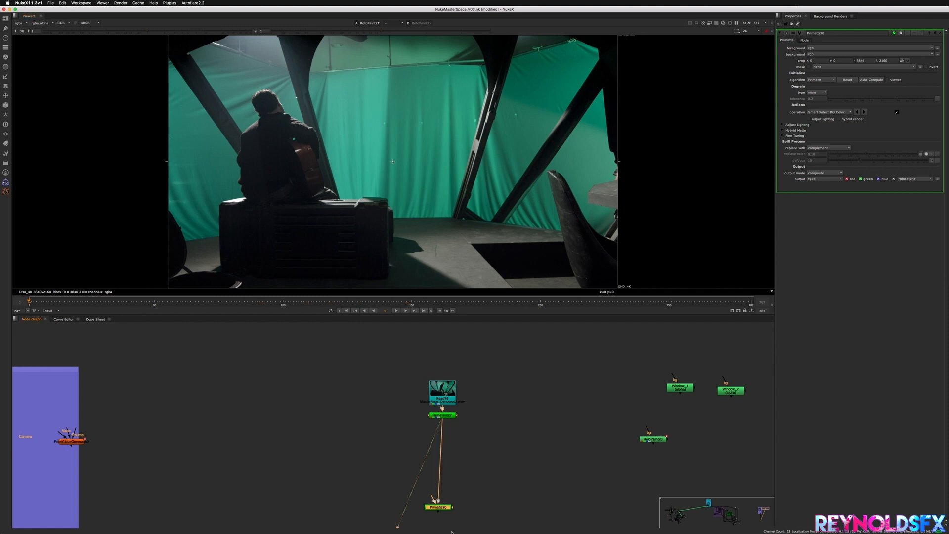
left_click_drag(436, 510, 442, 507)
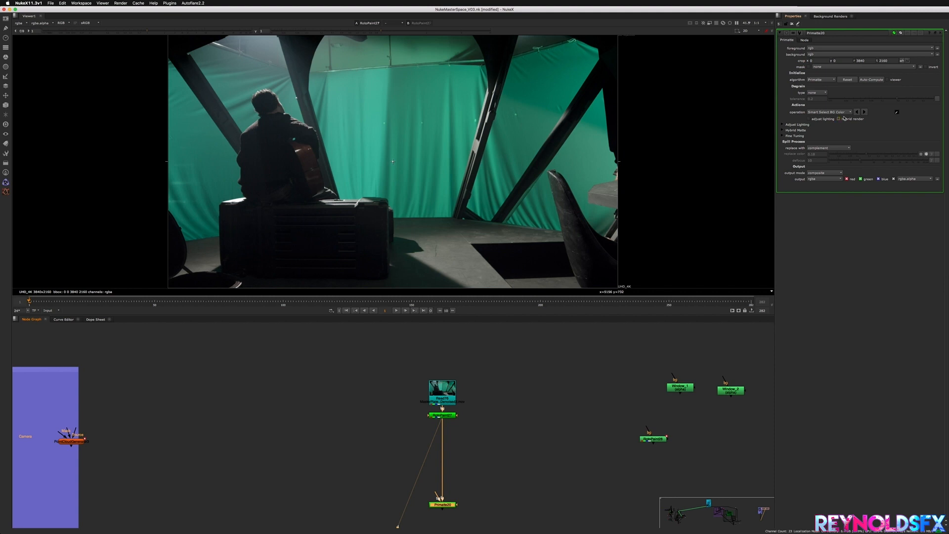
Sample the green screen behind the actor with Smart Select BG Color, and view Primatte's colour result and alpha matte.
left_click(847, 113)
left_click(847, 113)
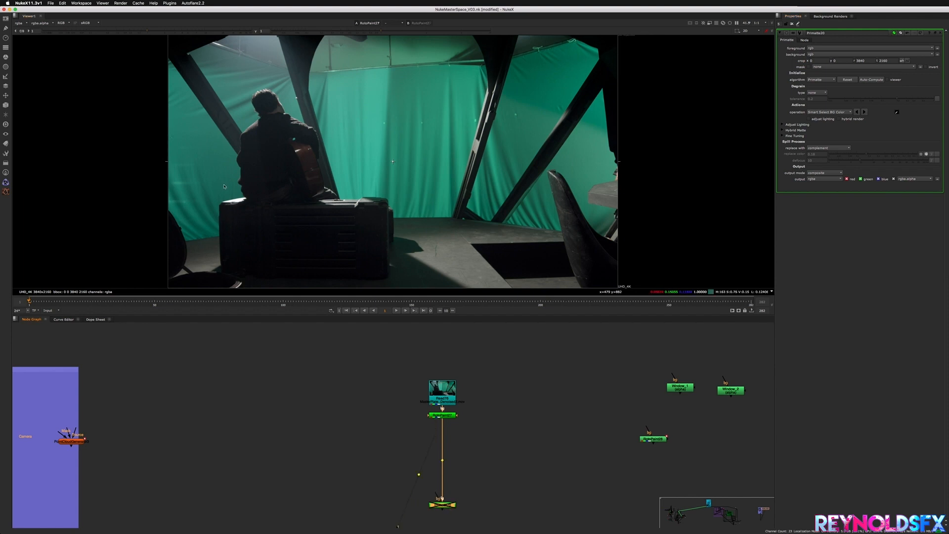
left_click_drag(185, 150, 224, 184, "ctrl+shift")
key("d")
key("1")
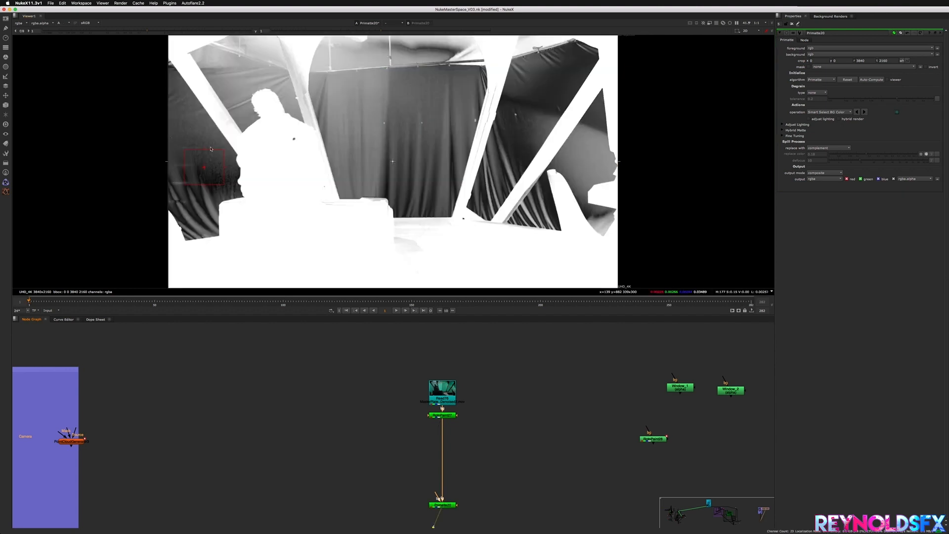
key("a")
key("a")
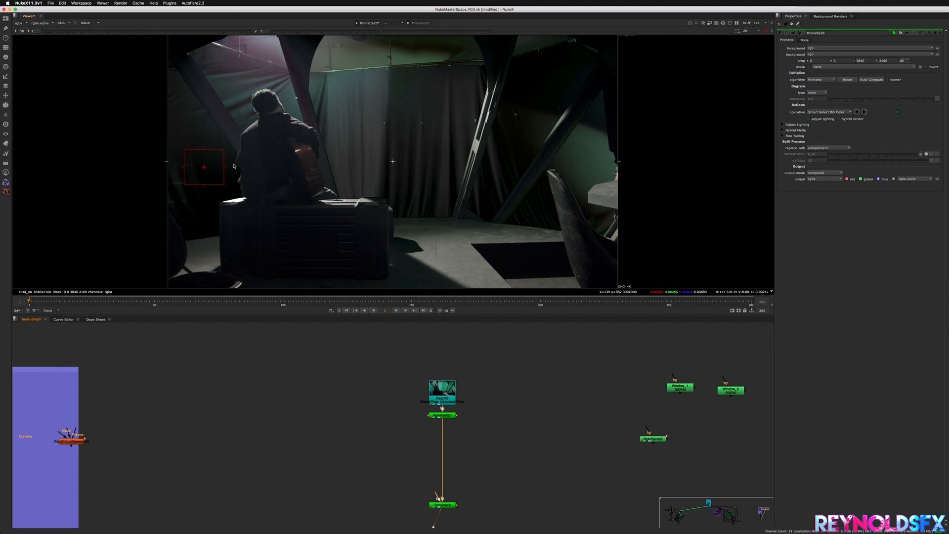
key("a")
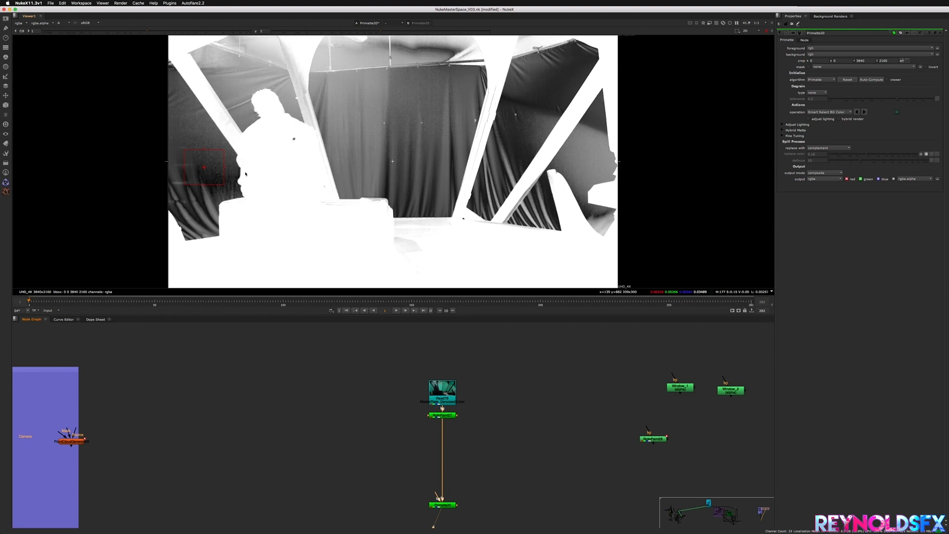
scroll(204, 161, "up", 3)
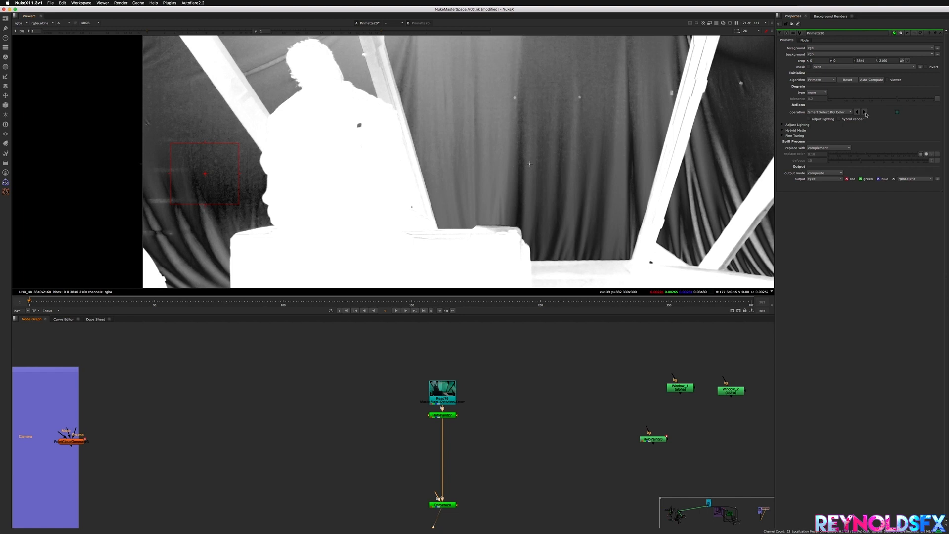
Set Primatte's operation to Clean BG Noise and sample several grey patches of the screen area behind the actor's back.
left_click(846, 113)
left_click(840, 112)
left_click(847, 113)
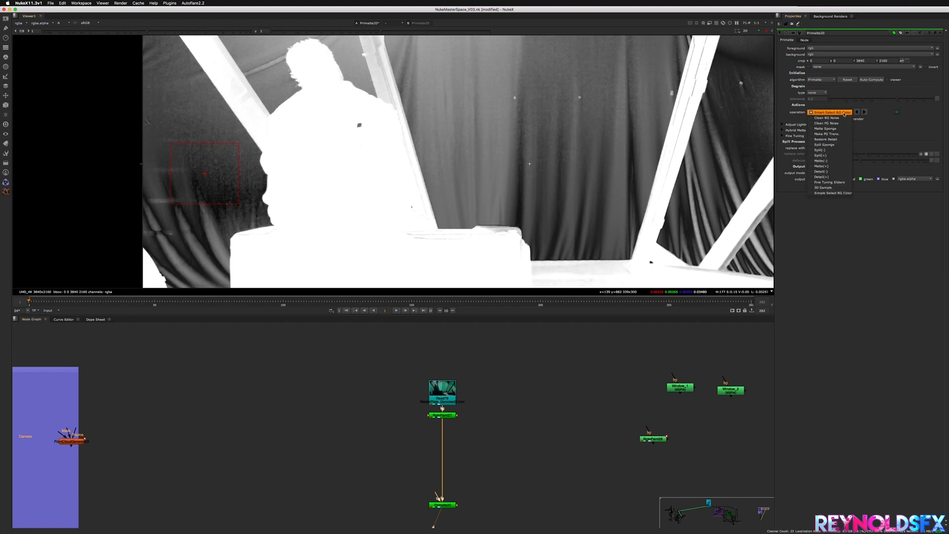
left_click(848, 113)
left_click(865, 113)
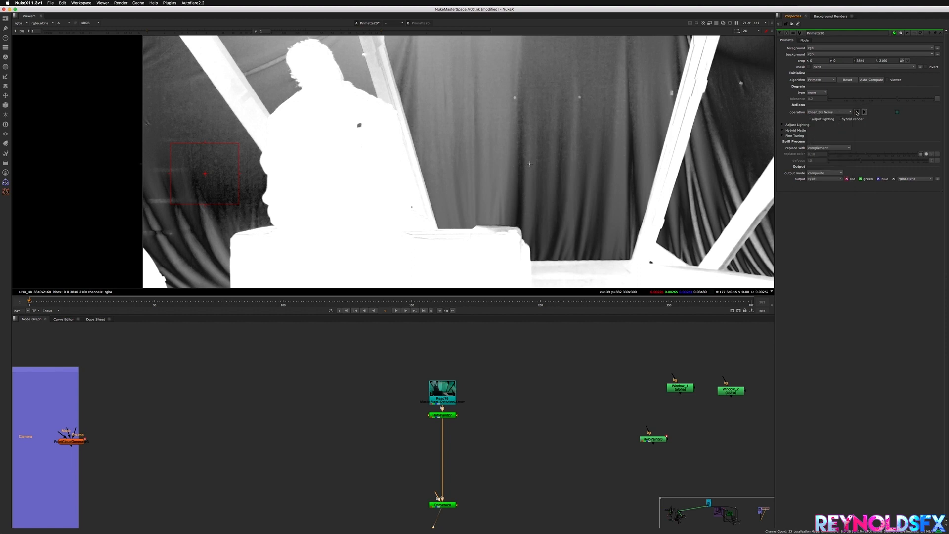
left_click(857, 112)
left_click(865, 112)
mouse_move(243, 213)
left_mouse_down("ctrl+shift")
mouse_move(205, 175)
mouse_move(207, 106)
mouse_move(196, 90)
left_mouse_up("ctrl+shift")
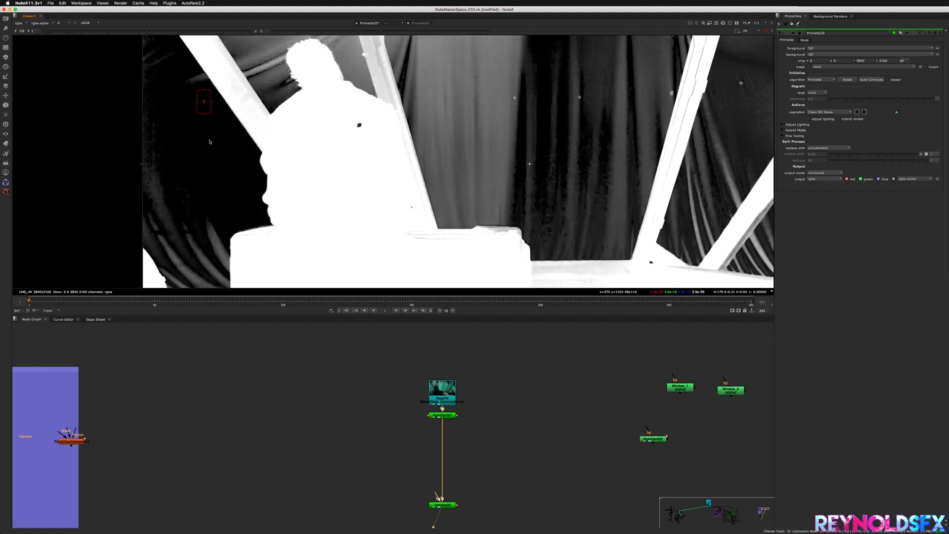
mouse_move(244, 227)
left_mouse_down("ctrl+shift")
mouse_move(233, 209)
mouse_move(200, 219)
left_mouse_up("ctrl+shift")
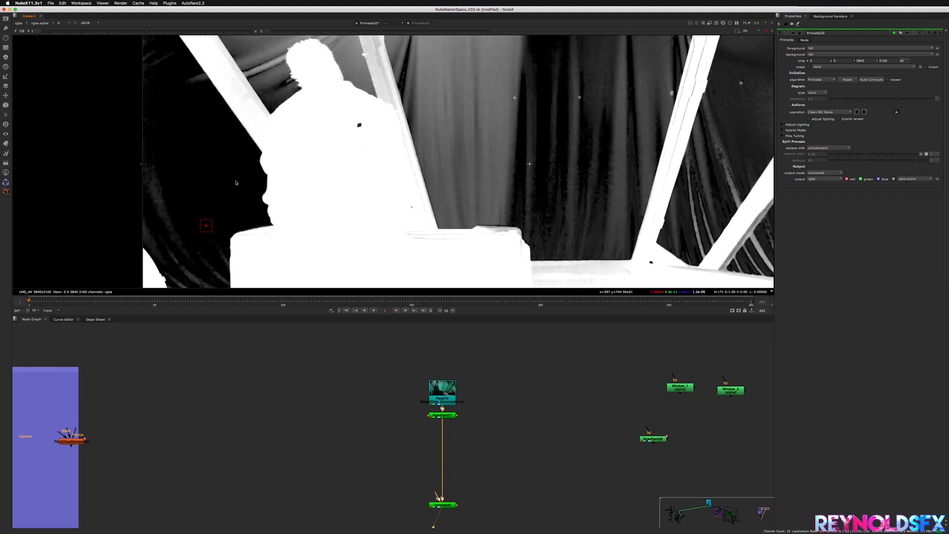
left_click_drag(221, 172, 199, 135, "ctrl+shift")
left_click_drag(196, 90, 192, 75, "ctrl+shift")
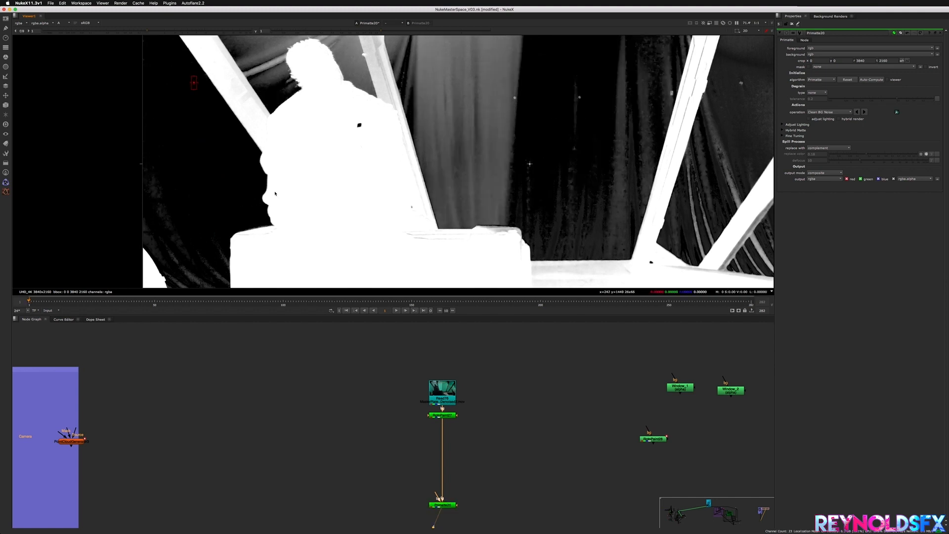
Examine the alpha matte along the actor's back, the crate edge and the lower curtain folds for remaining noise.
middle_click_drag(304, 234, 336, 223)
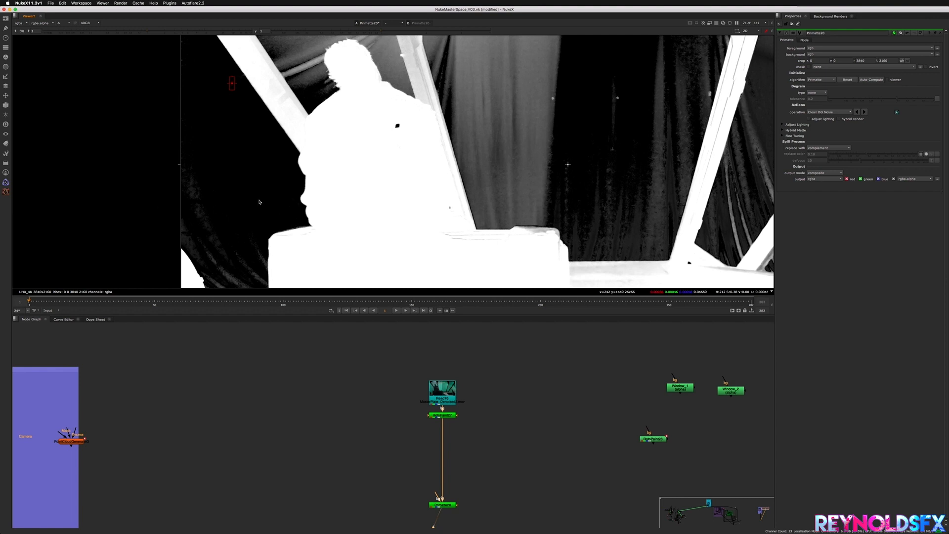
mouse_move(234, 240)
middle_mouse_down()
mouse_move(186, 263)
mouse_move(345, 152)
mouse_move(329, 193)
middle_mouse_up()
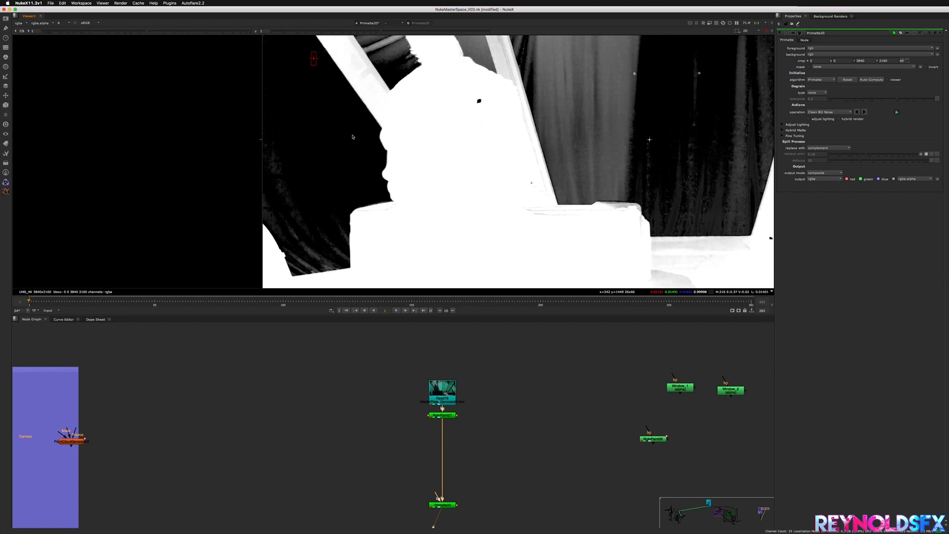
middle_click_drag(359, 127, 360, 147)
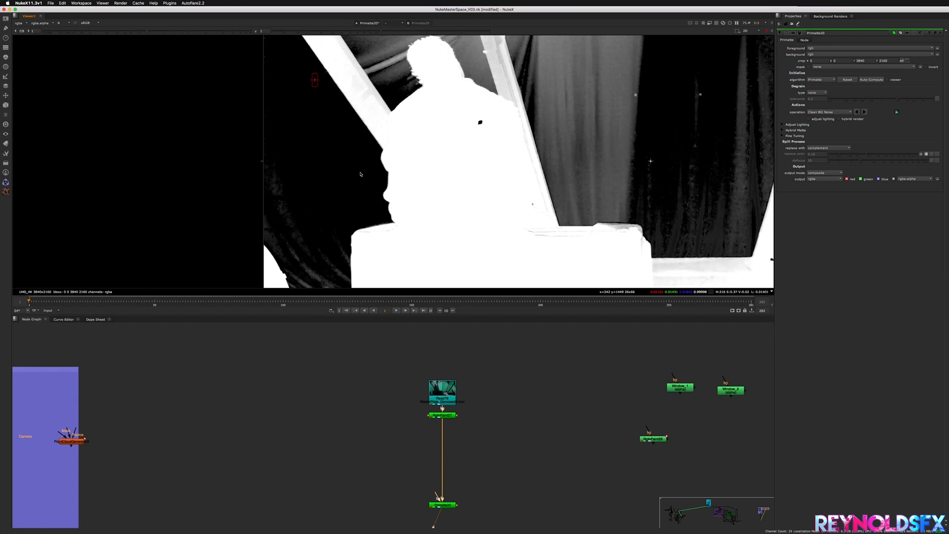
middle_click_drag(316, 202, 322, 184)
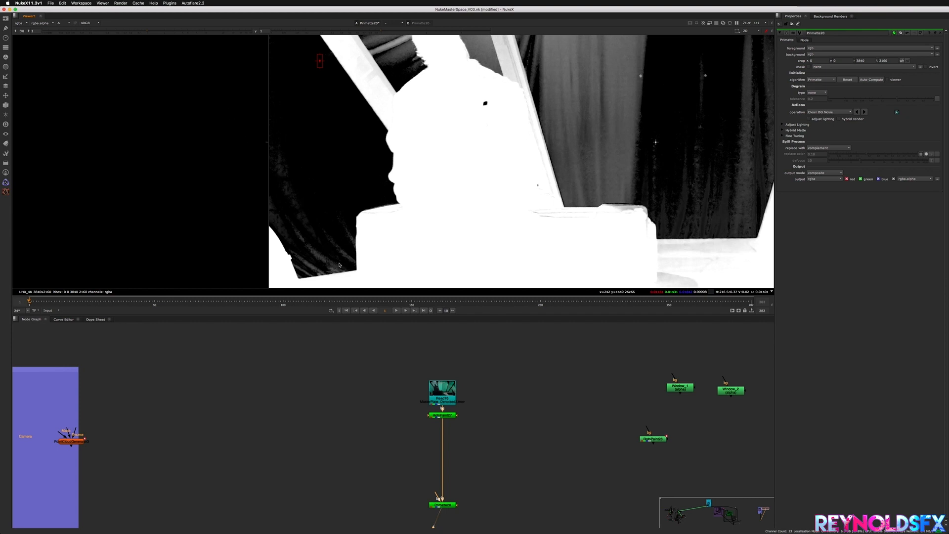
middle_click_drag(429, 193, 438, 213)
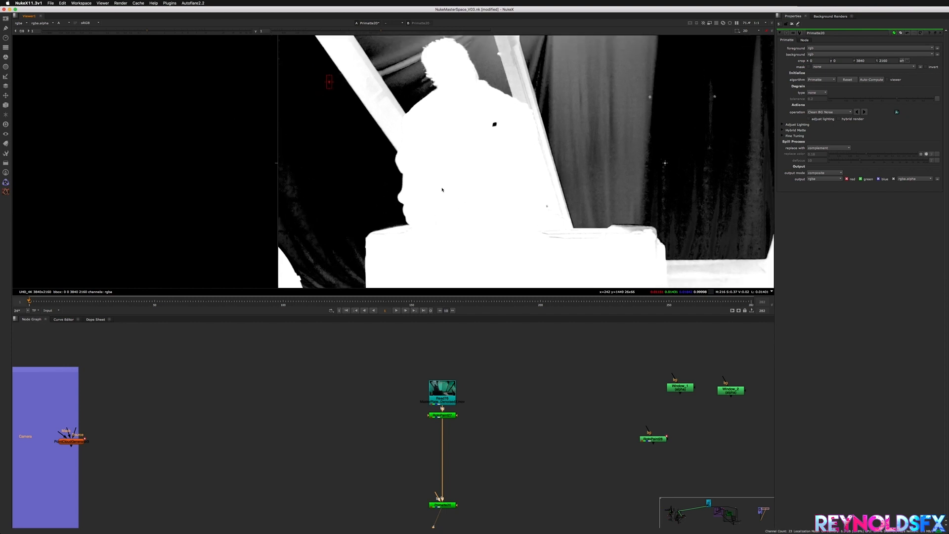
right_click(386, 198, "super")
left_click_drag(384, 181, 381, 174, "shift+super")
Try the Clean FG Noise operation while examining the matte at frame 54, and switch back to Clean BG Noise.
left_click(864, 112)
left_click_drag(81, 301, 166, 301)
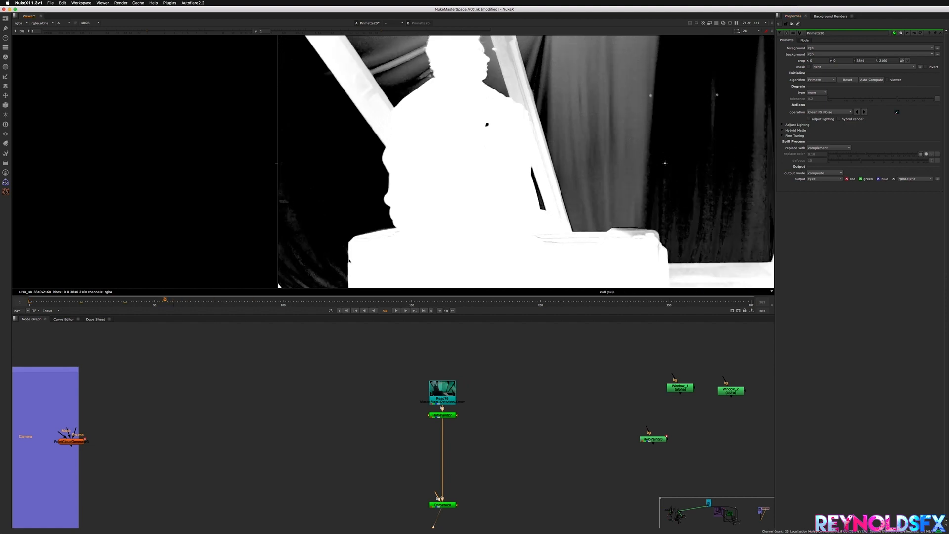
scroll(369, 245, "up", 1)
scroll(381, 235, "up", 1)
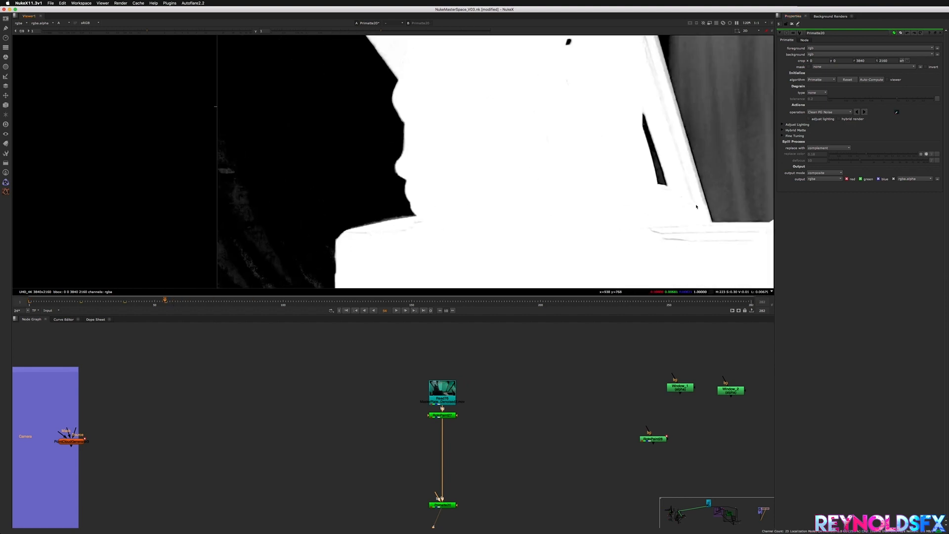
left_click(829, 112)
left_click(828, 108)
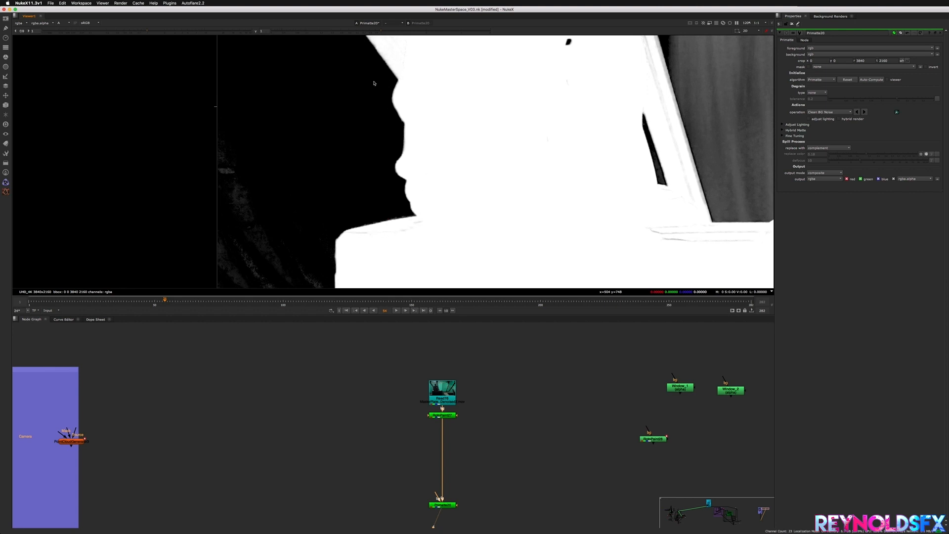
View the keyed colour result and scrub from the seated actor to frame 134 to check the key's edges.
key("a")
key("f")
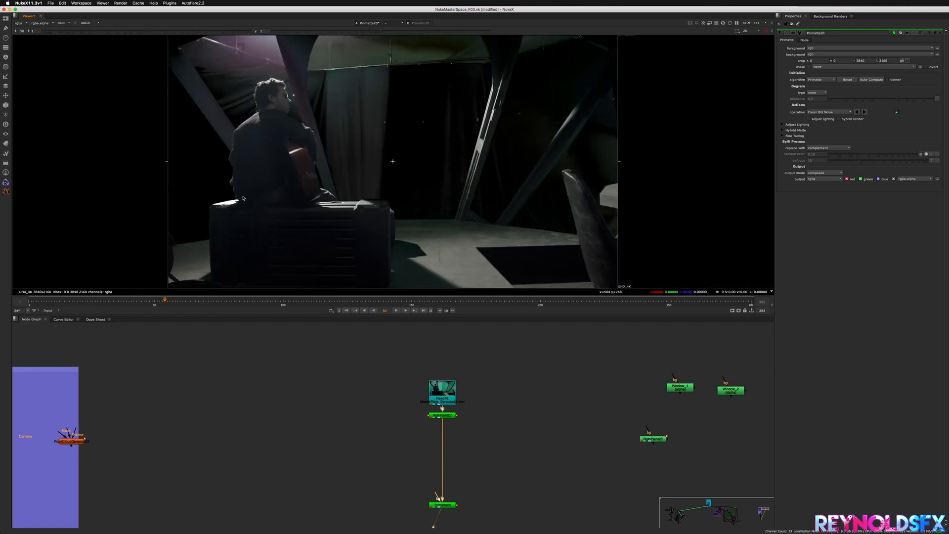
scroll(210, 173, "up", 2)
mouse_move(131, 299)
left_mouse_down()
mouse_move(67, 299)
mouse_move(333, 307)
mouse_move(144, 302)
left_mouse_up()
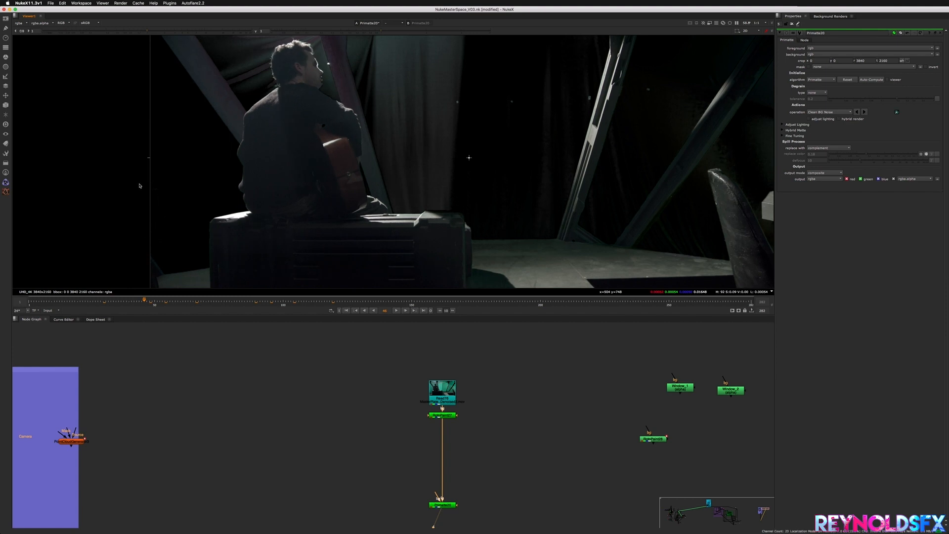
left_click_drag(145, 306, 129, 301)
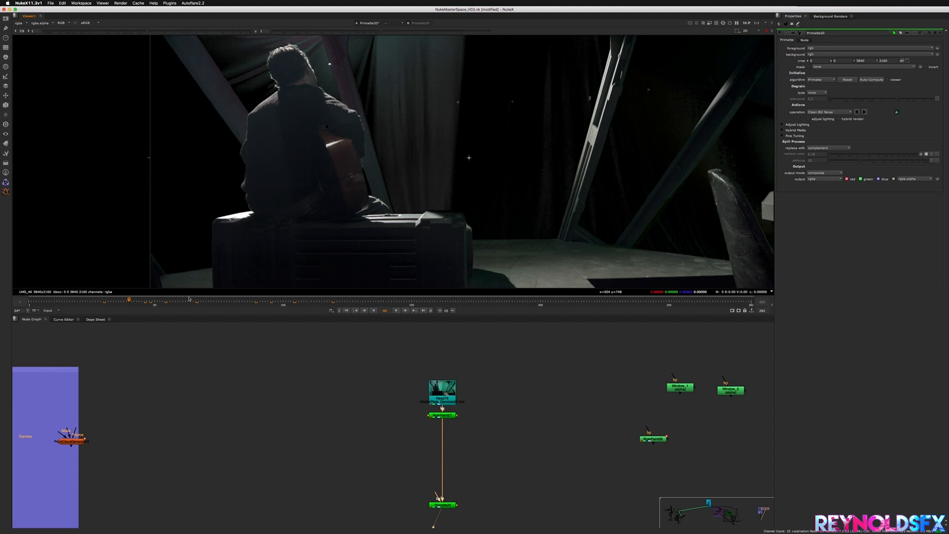
left_click_drag(98, 303, 370, 309)
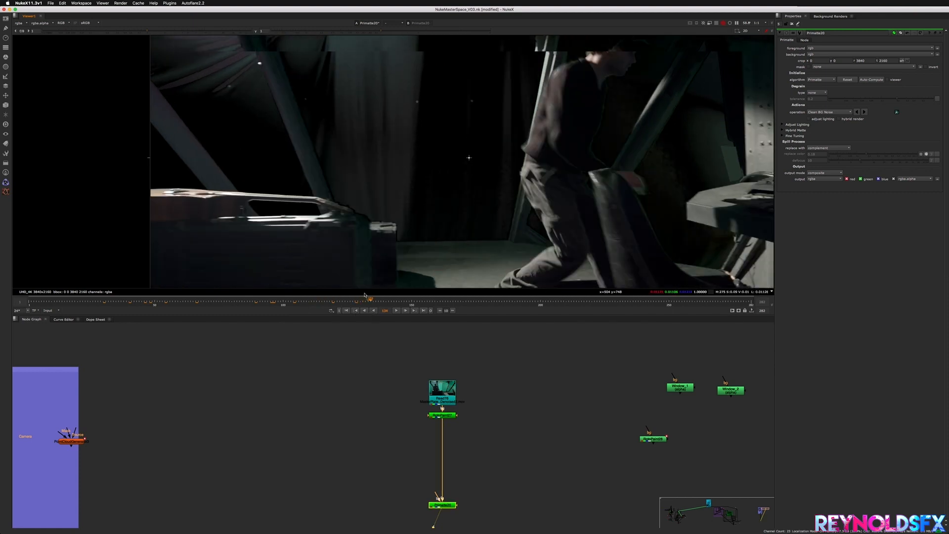
Try a Clean BG Noise sample on the alpha matte at frame 134, just above the crate, and undo it.
key("a")
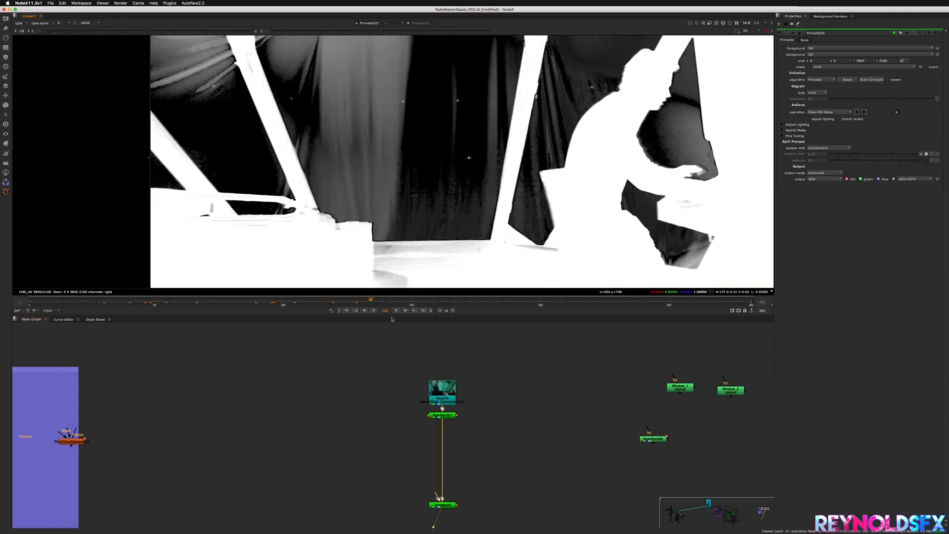
left_click_drag(344, 304, 372, 305)
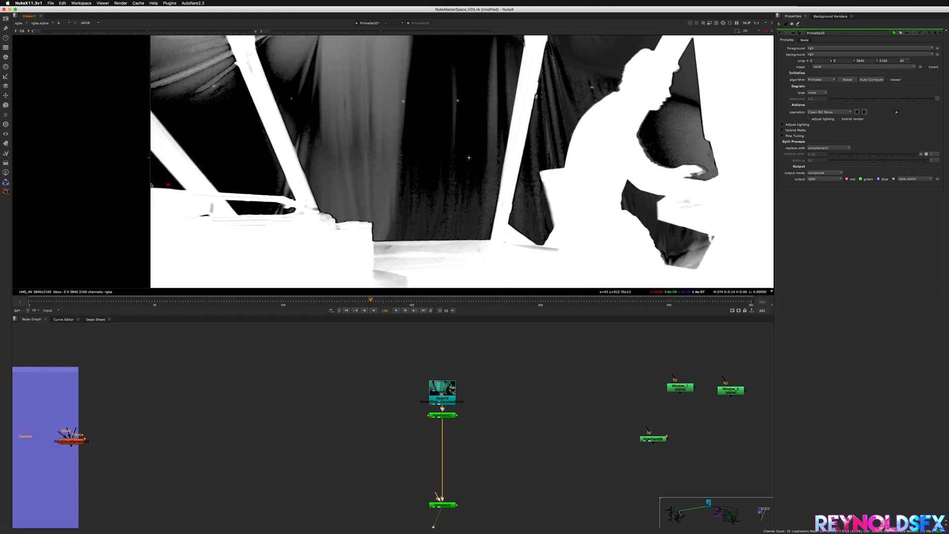
left_click_drag(154, 184, 159, 184)
key("super+z")
At frame 64, set the operation to Clean FG Noise and sample the actor's lower back and the crate's top edge.
left_click_drag(313, 300, 190, 294)
left_click(816, 112)
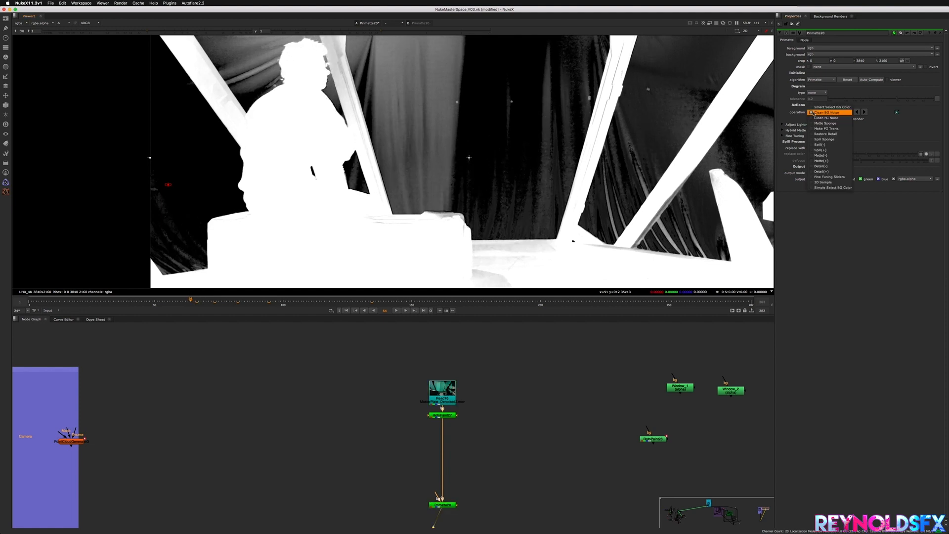
left_click(823, 118)
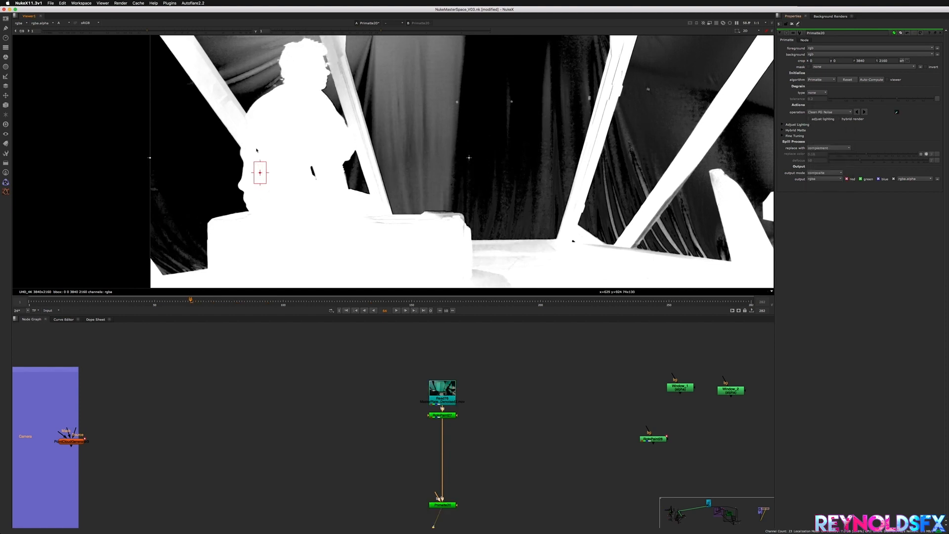
left_click_drag(263, 198, 247, 222, "ctrl+shift")
key("a")
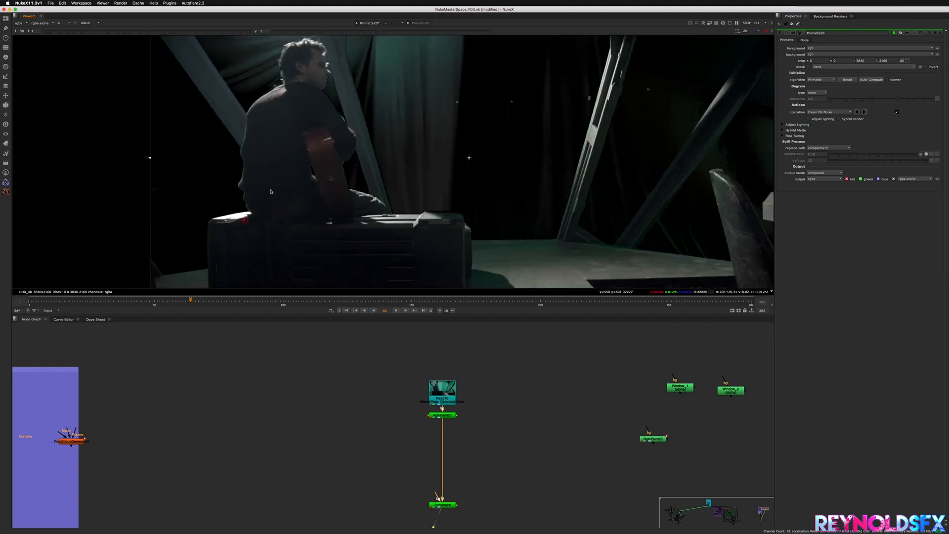
key("a")
View the matte where the actor lifts the guitar, check the backdrop's Read node, and select the spaceship plate's Read node.
left_click(220, 301)
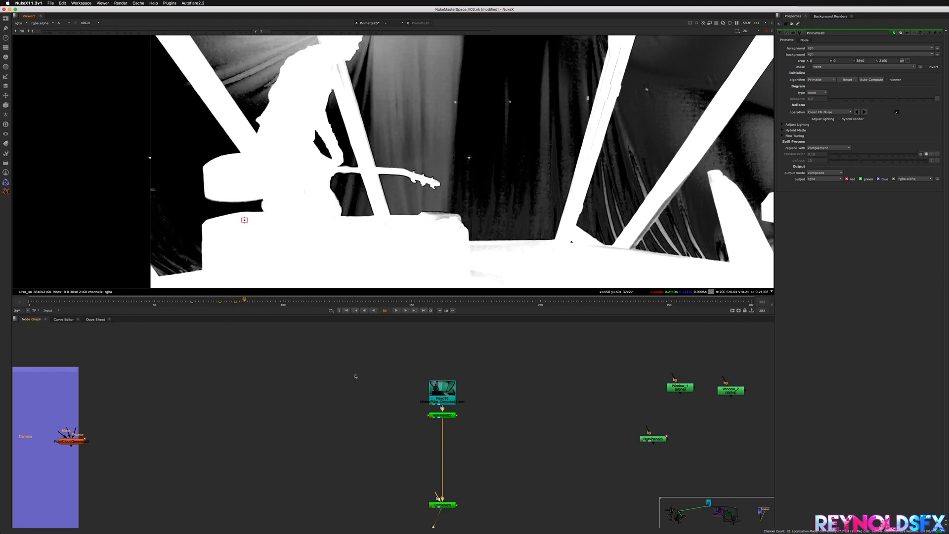
middle_click_drag(355, 376, 455, 378)
middle_click_drag(364, 388, 554, 391)
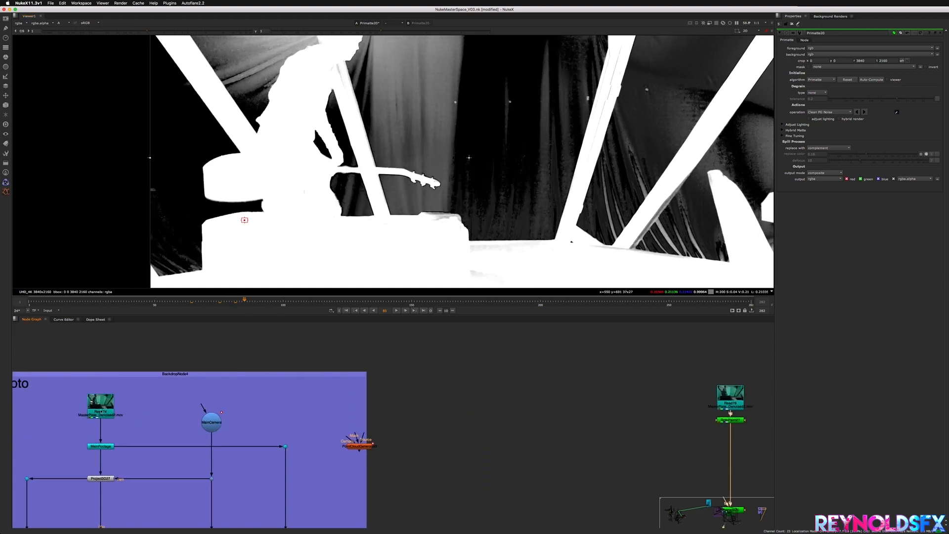
left_click(105, 411)
middle_click_drag(742, 397, 482, 387)
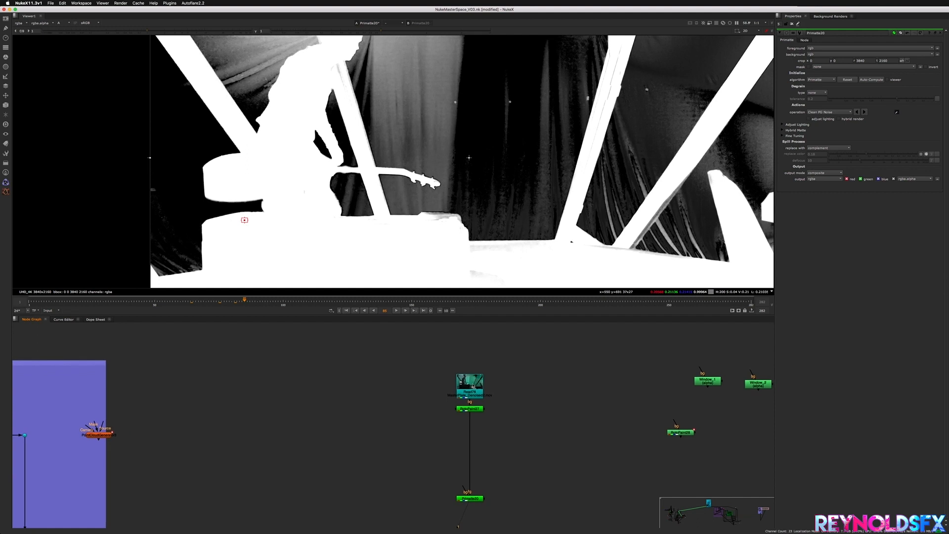
left_click(482, 387)
Check the alpha matte at frames 55 and 41, clear the sample box, and view the colour result.
left_click(169, 301)
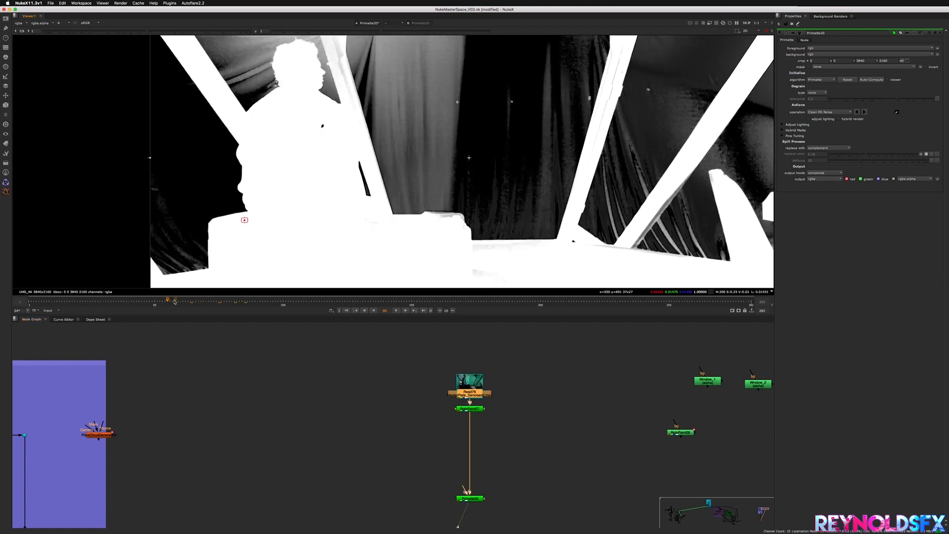
left_click(131, 301)
right_click(273, 206, "ctrl")
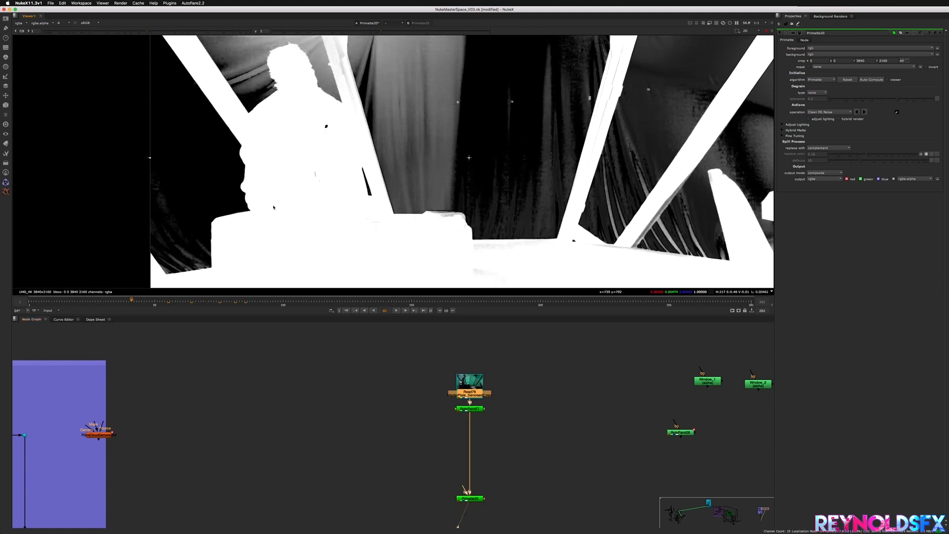
key("a")
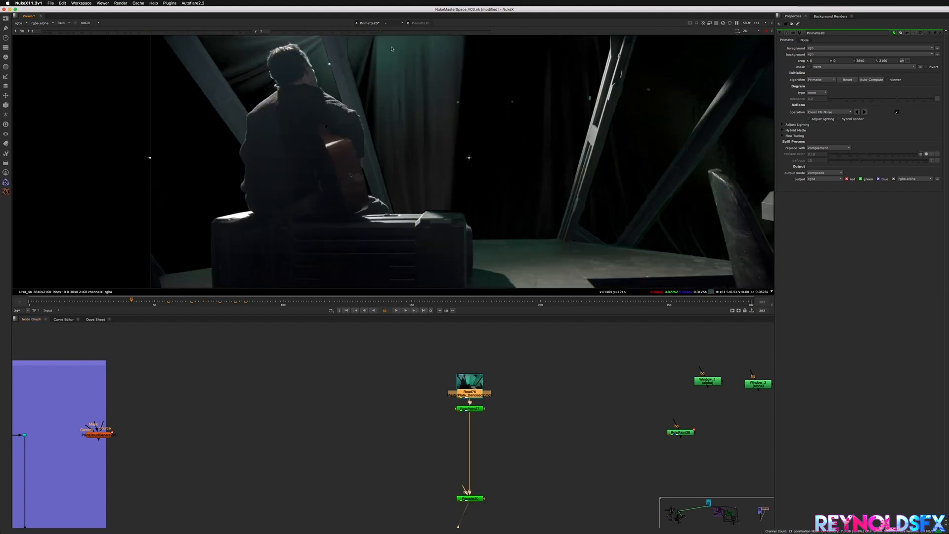
Move the plate's Read node up slightly, and compare the plate with the Primatte's alpha matte at frame 41.
key("a")
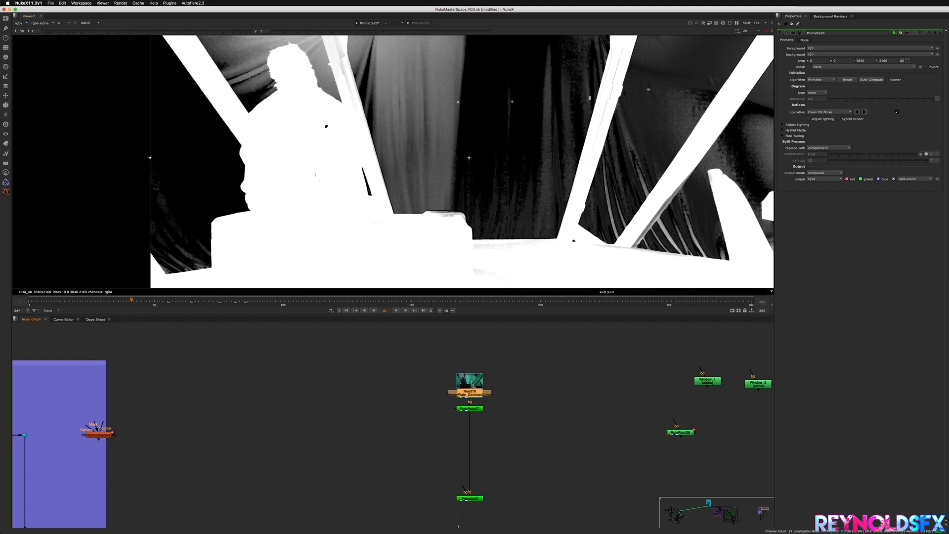
left_click_drag(470, 384, 470, 369)
key("1")
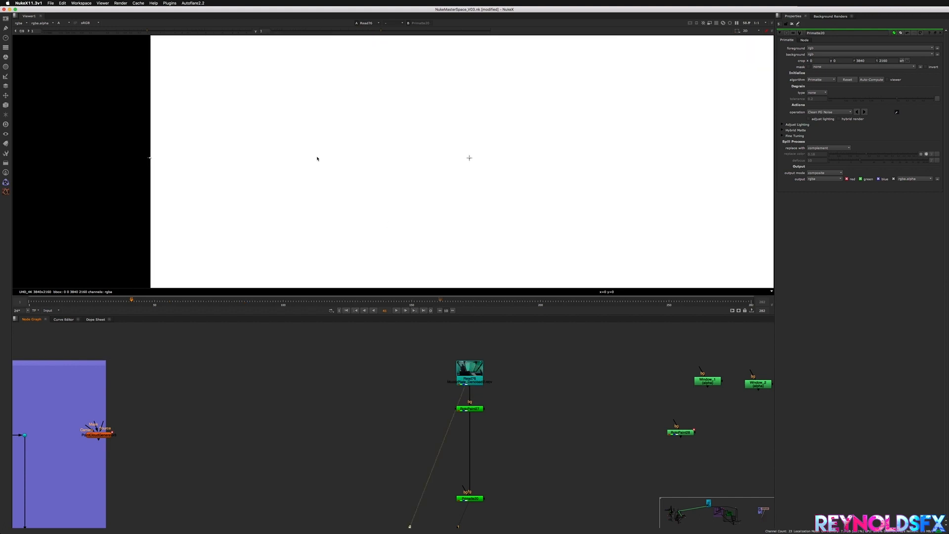
key("a")
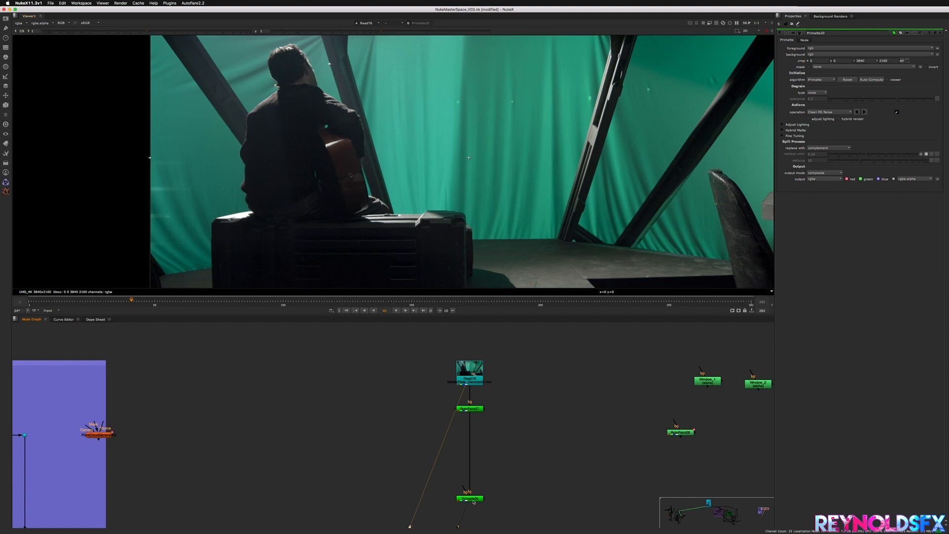
key("1")
key("a")
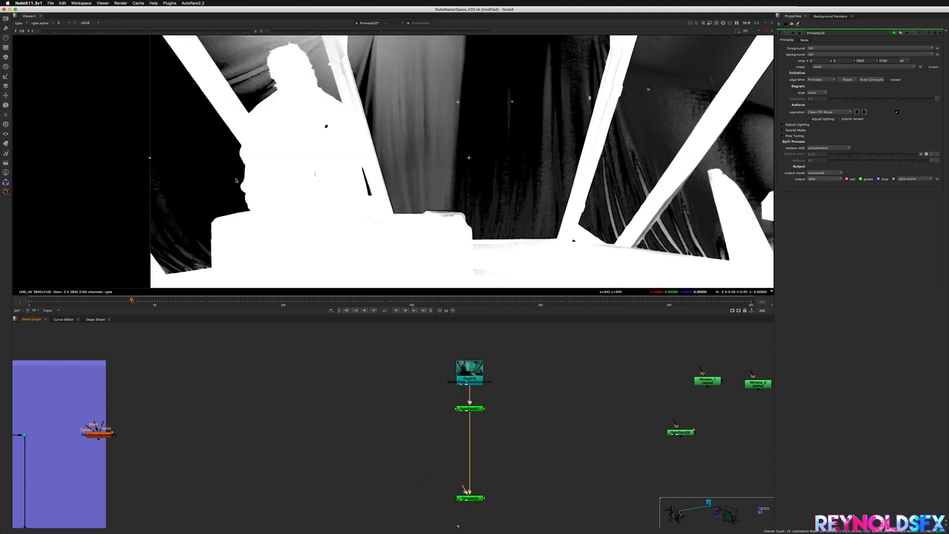
Scrub the alpha matte to frame 137 and set the Primatte operation to Clean BG Noise.
left_click(225, 301)
left_click(278, 304)
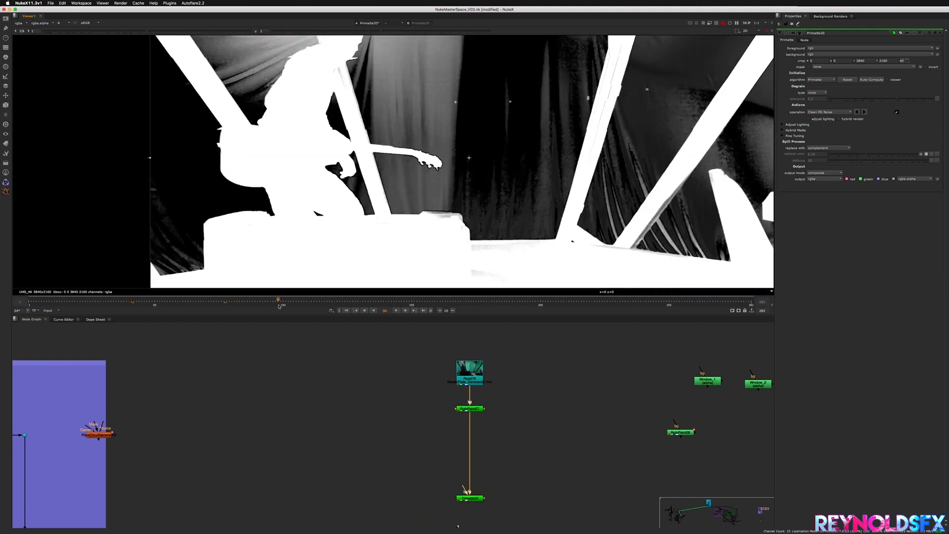
left_click_drag(279, 305, 394, 306)
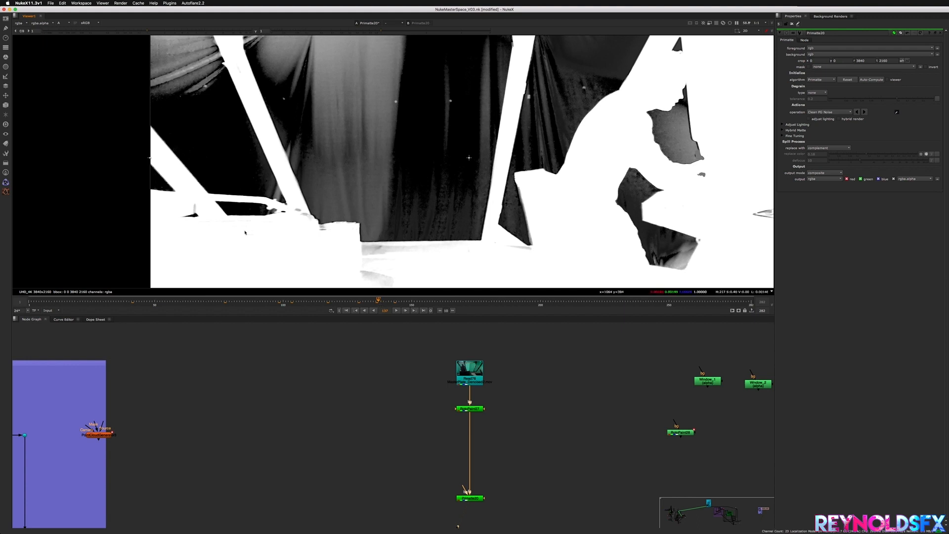
left_click(828, 112)
left_click(829, 107)
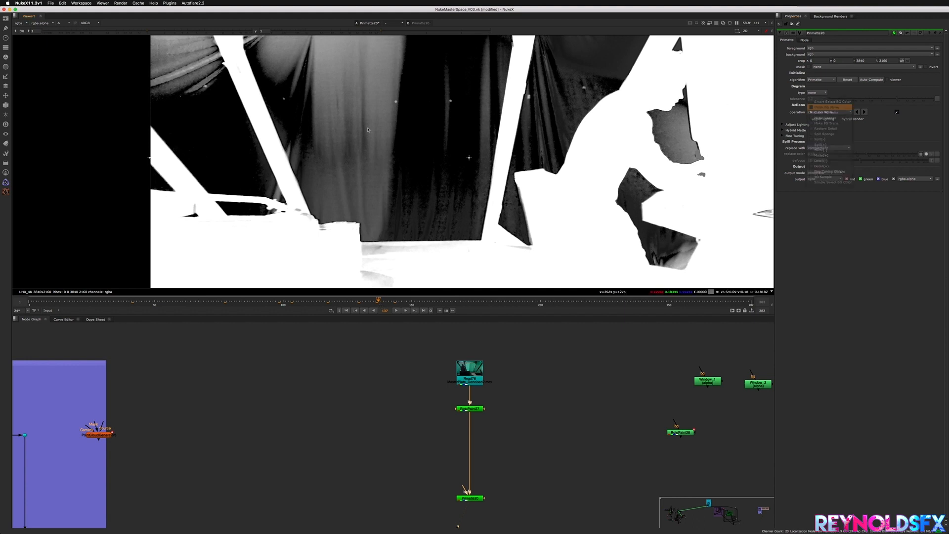
scroll(161, 199, "up", 5)
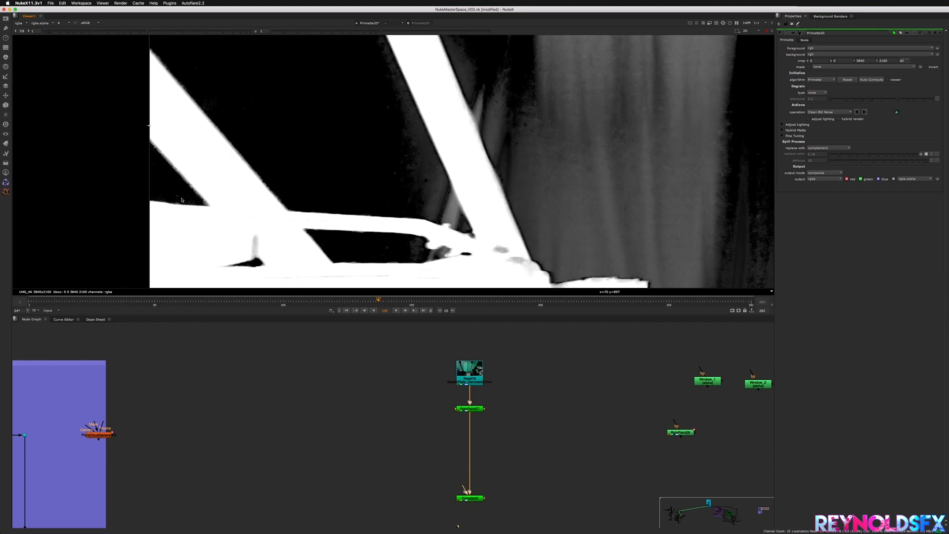
key("f")
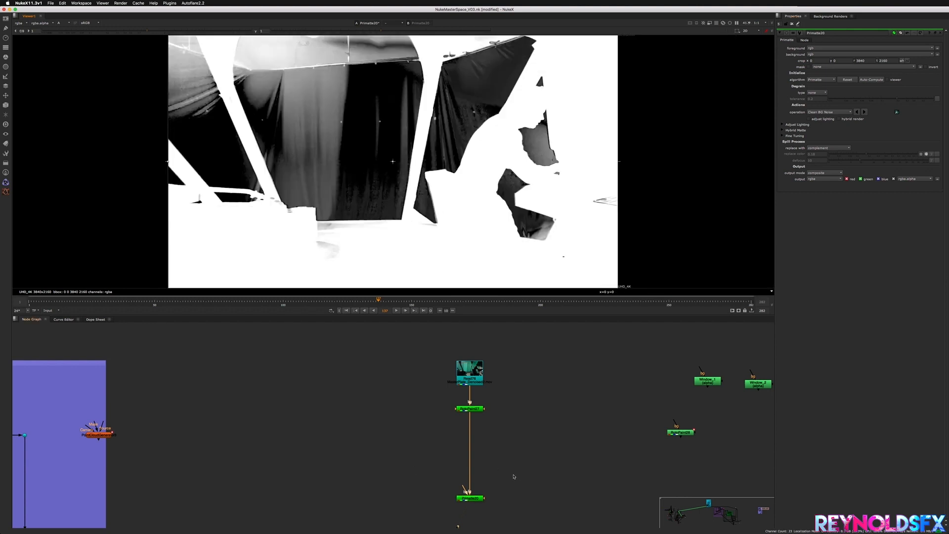
Move the Primatte node up closer to the RotoPaint node above it.
middle_click_drag(495, 493, 484, 447)
left_click_drag(465, 453, 464, 418)
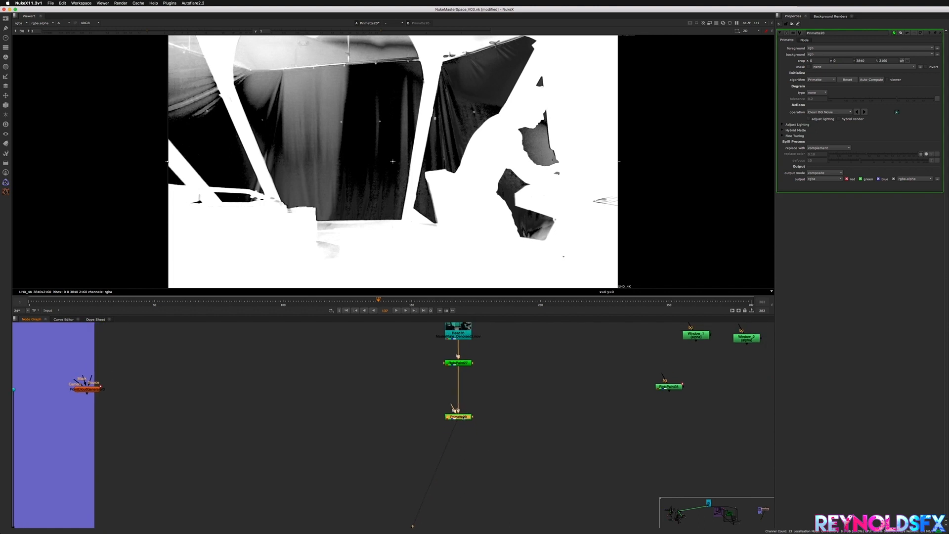
middle_click_drag(509, 400, 508, 425)
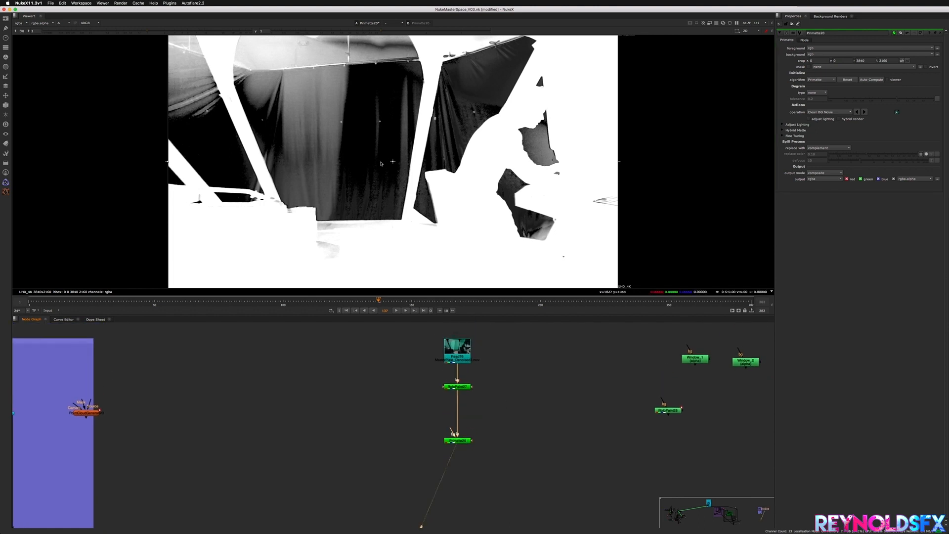
At frame 84, compare the colour result and alpha matte around the flare on the guitar.
key("a")
left_click_drag(314, 302, 242, 302)
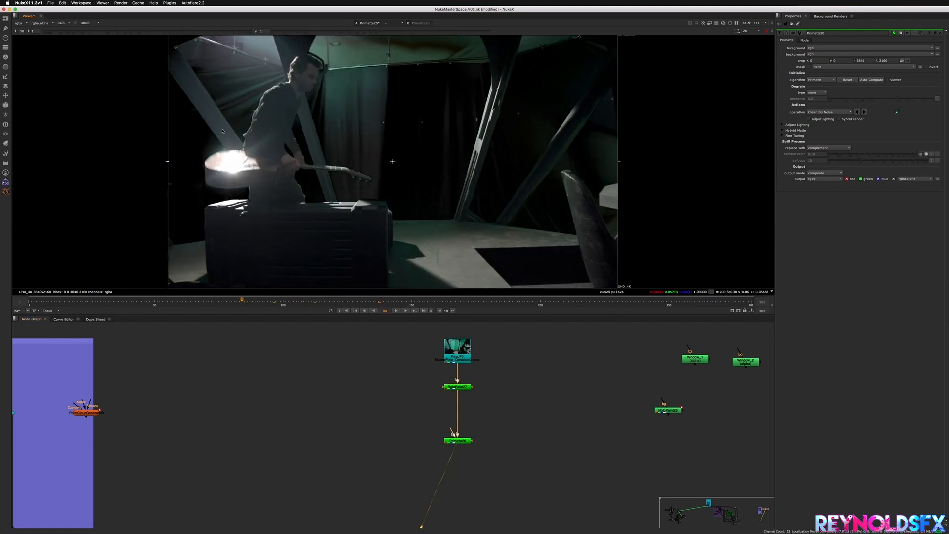
key("a")
scroll(206, 191, "up", 2)
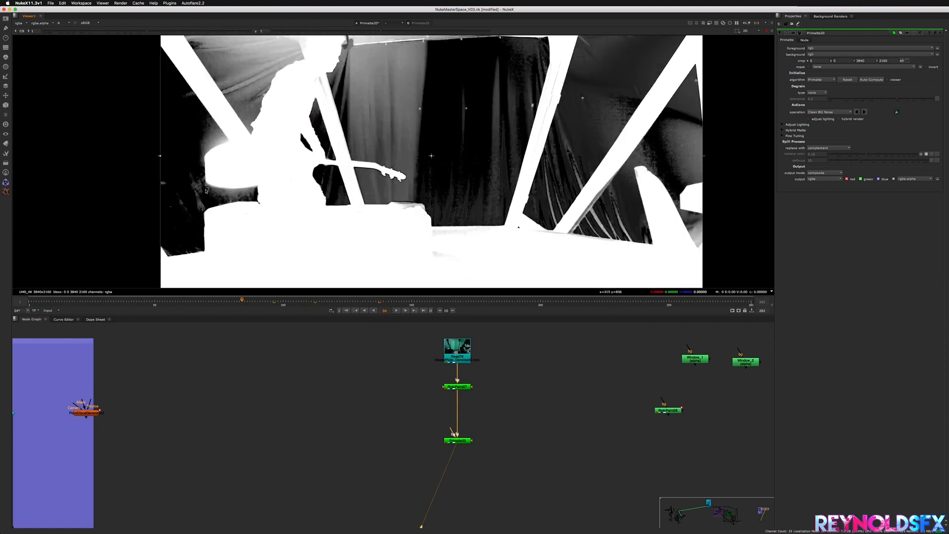
scroll(252, 182, "up", 2)
key("a")
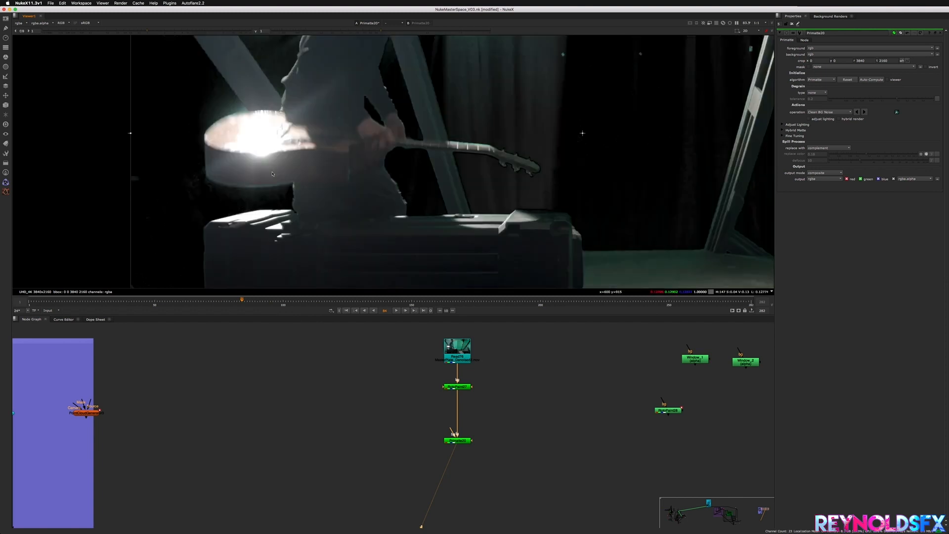
key("f")
Move the loose RotoPaint and Window_1 nodes apart, and open the properties of Window_1.
middle_click_drag(668, 418, 436, 418)
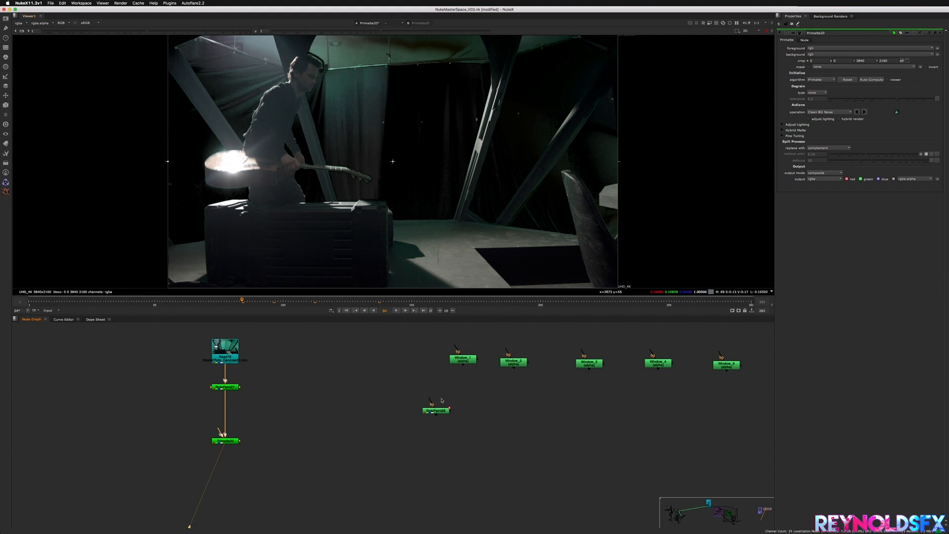
left_click_drag(437, 411, 405, 372)
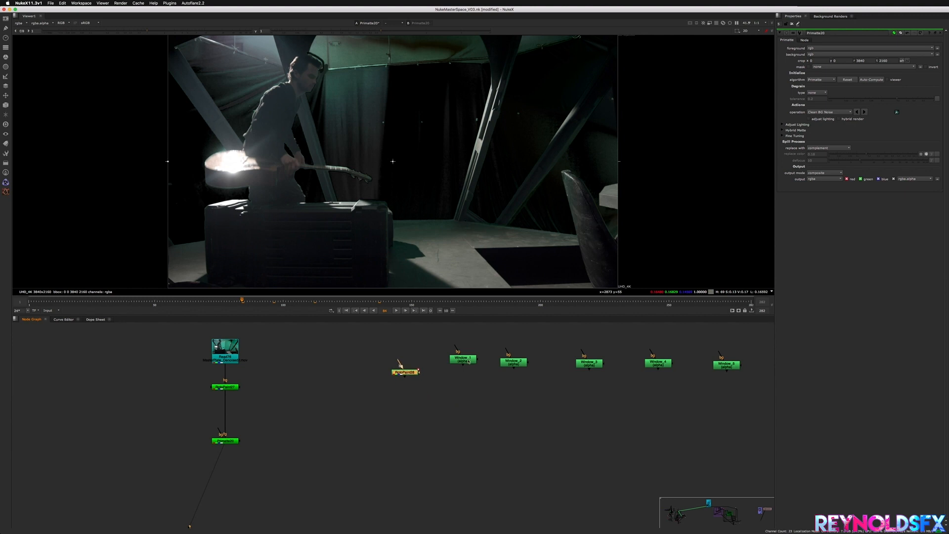
left_click(465, 364)
left_click_drag(460, 364, 483, 402)
double_click(482, 397)
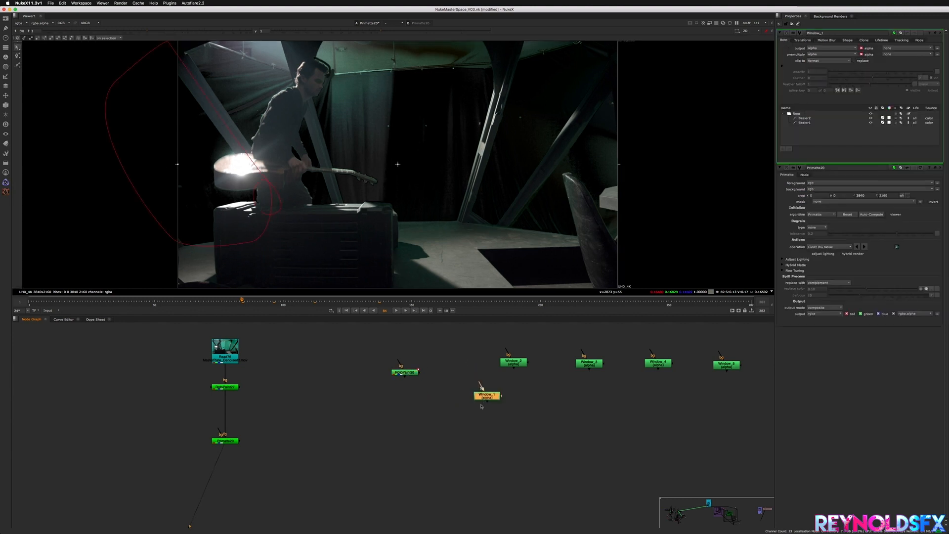
Create a Merge node in the empty area beside the Primatte and set its operation to mask.
left_click(312, 475)
key("m")
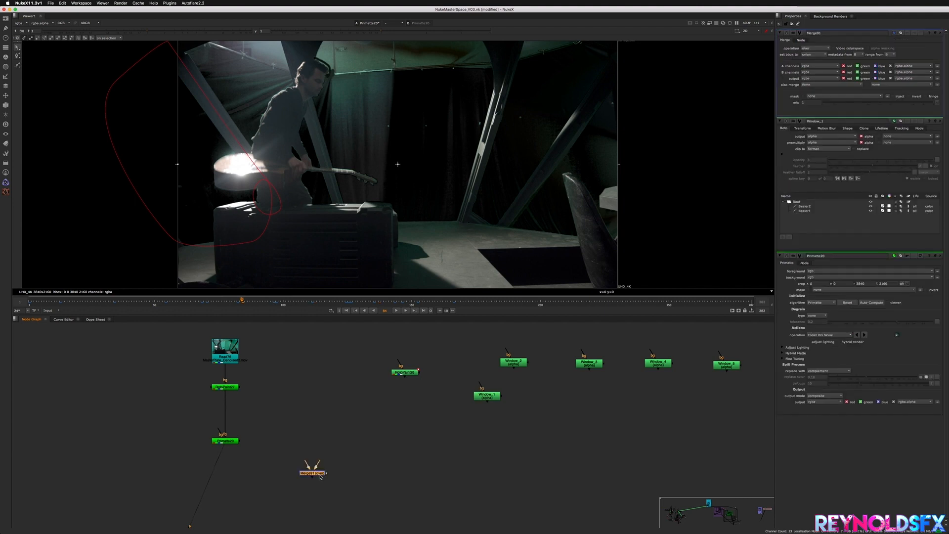
left_click_drag(314, 476, 369, 479)
left_click(816, 48)
left_click(825, 90)
Insert the mask Merge beneath the Primatte, connect Window_1 to its A input, and view the result.
left_click_drag(362, 467, 228, 473)
left_click_drag(486, 441, 300, 475)
left_click(218, 473)
key("1")
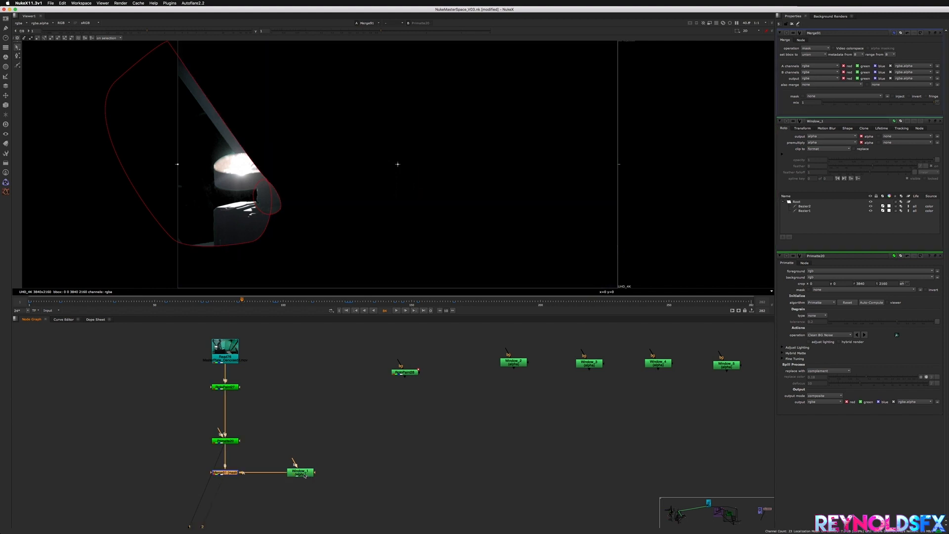
Check the alpha and colour of the masked window result while scrubbing earlier frames, returning to frame 84.
left_click(277, 435)
key("a")
key("a")
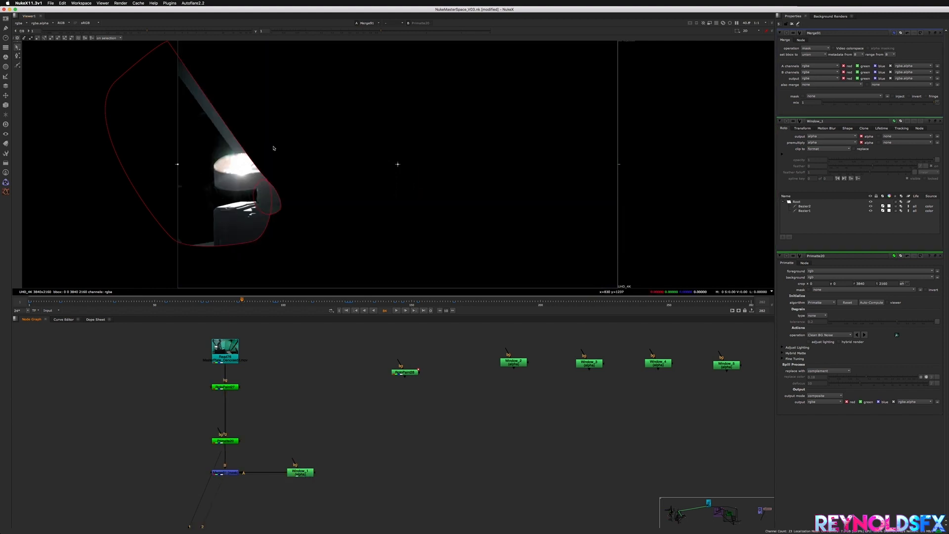
key("a")
key("a")
left_click(208, 302)
left_click_drag(171, 305, 241, 302)
Select the Primatte, mask Merge and Window_1 nodes and move them down to make room below the RotoPaint.
left_click_drag(359, 500, 190, 416)
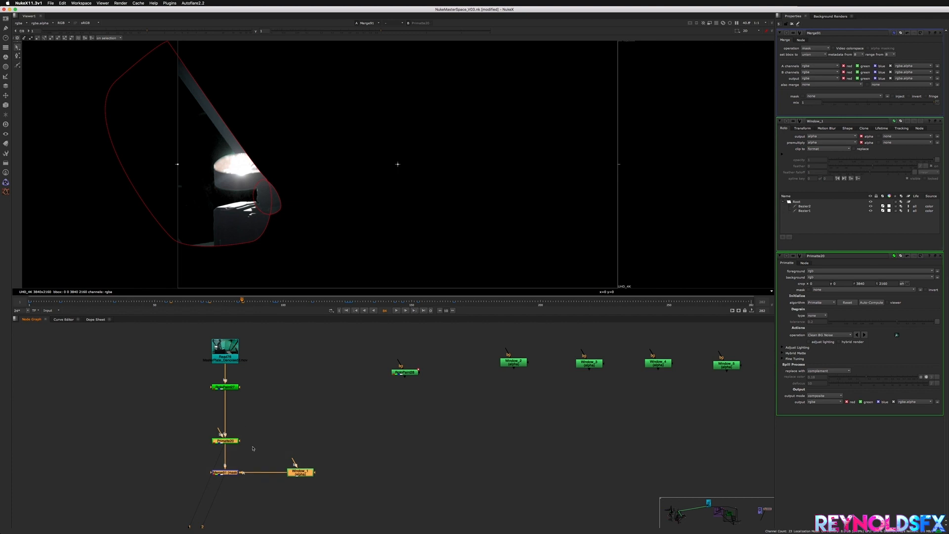
middle_click_drag(338, 449, 331, 446)
left_click_drag(366, 496, 201, 428)
mouse_move(293, 453)
middle_mouse_down()
mouse_move(350, 408)
mouse_move(288, 440)
middle_mouse_up()
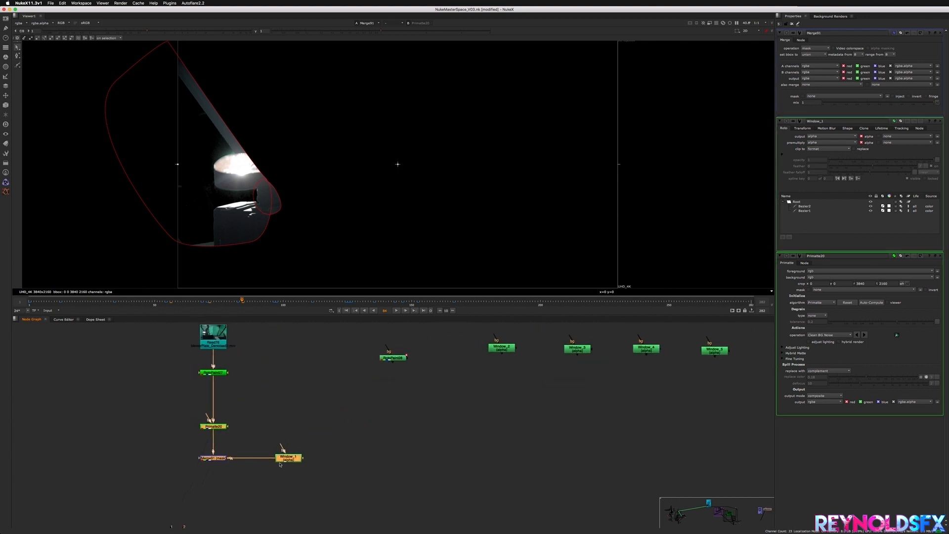
left_click_drag(216, 459, 221, 499)
middle_click_drag(202, 510, 277, 477)
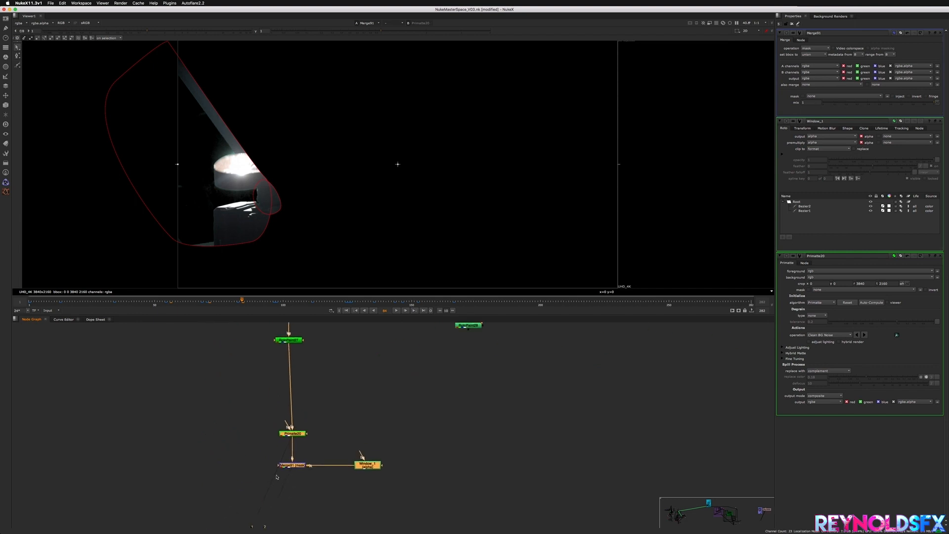
left_click_drag(297, 468, 293, 468)
Add a Dot between the RotoPaint and the Primatte, and move Window_1 to the opposite side of the mask Merge.
middle_click_drag(441, 397, 353, 453)
scroll(353, 452, "down", 2)
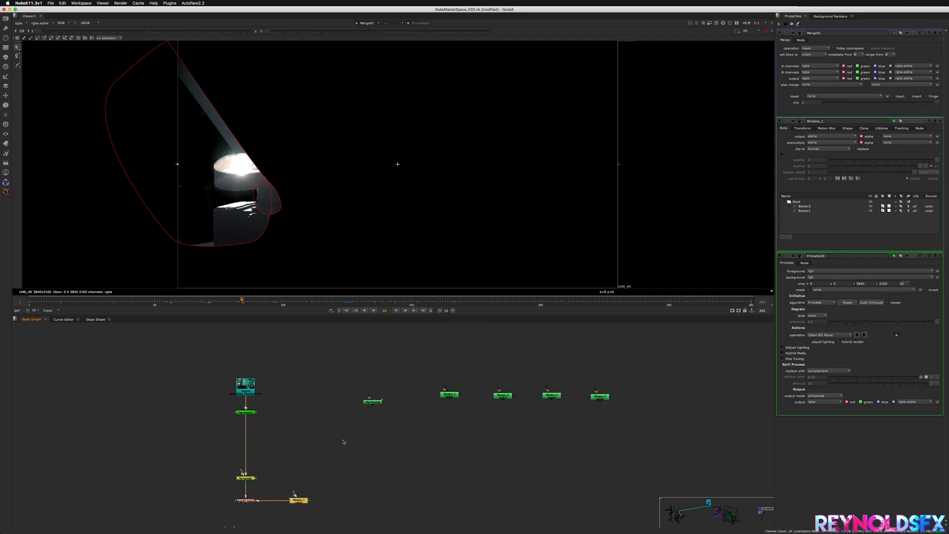
left_click(358, 470)
left_click(250, 414)
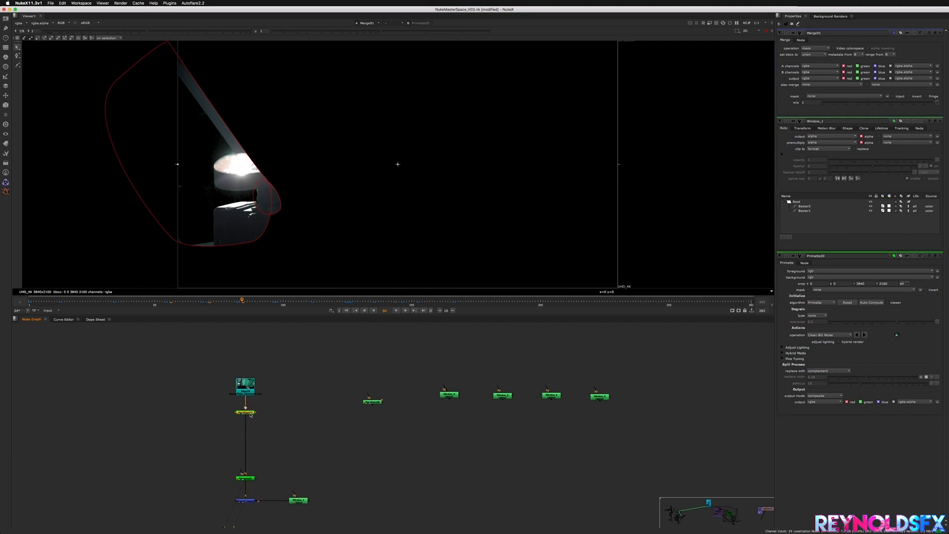
scroll(254, 417, "up", 3)
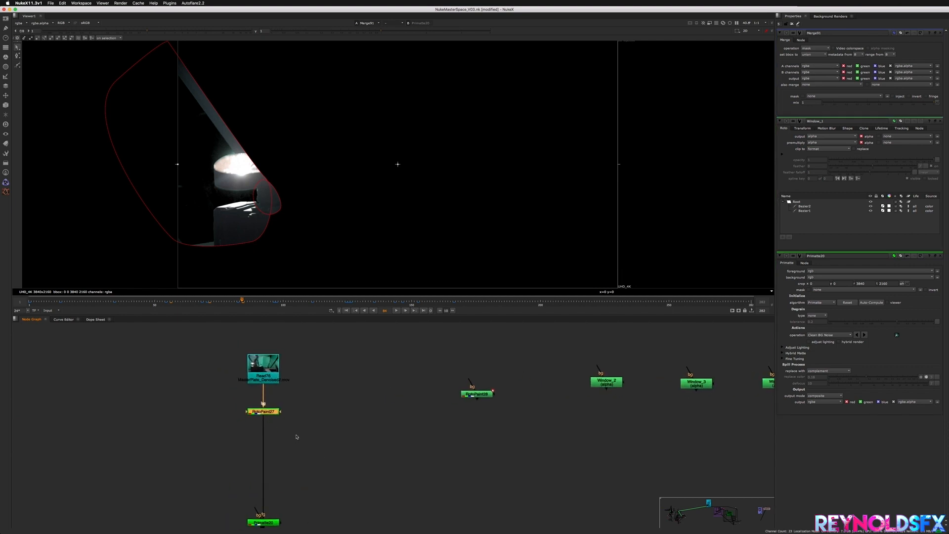
key("period")
left_click_drag(263, 422, 263, 460)
middle_click_drag(350, 494, 317, 414)
left_click_drag(321, 479, 169, 480)
middle_click_drag(168, 478, 115, 489)
Create a second Primatte node beside the first and connect its input to the Dot below the RotoPaint.
left_click(308, 450)
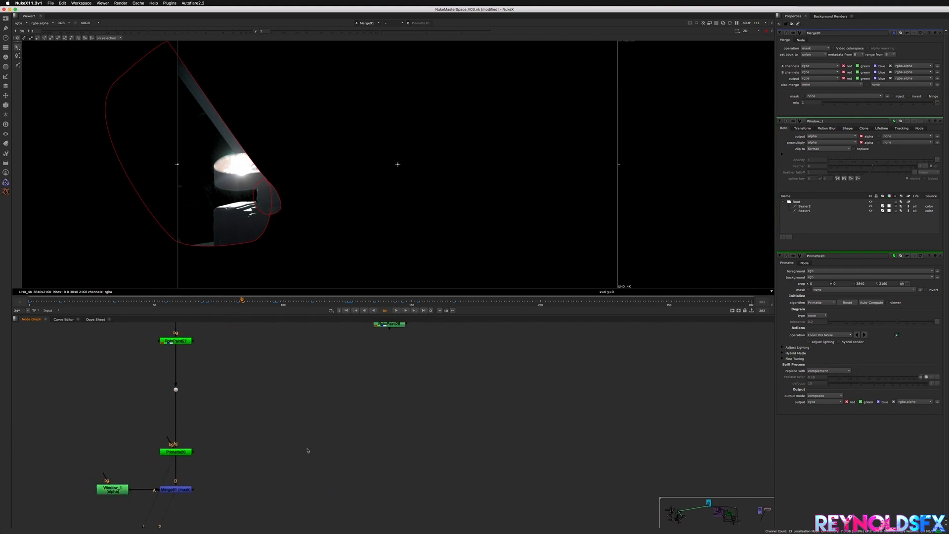
key("Tab")
key("Return")
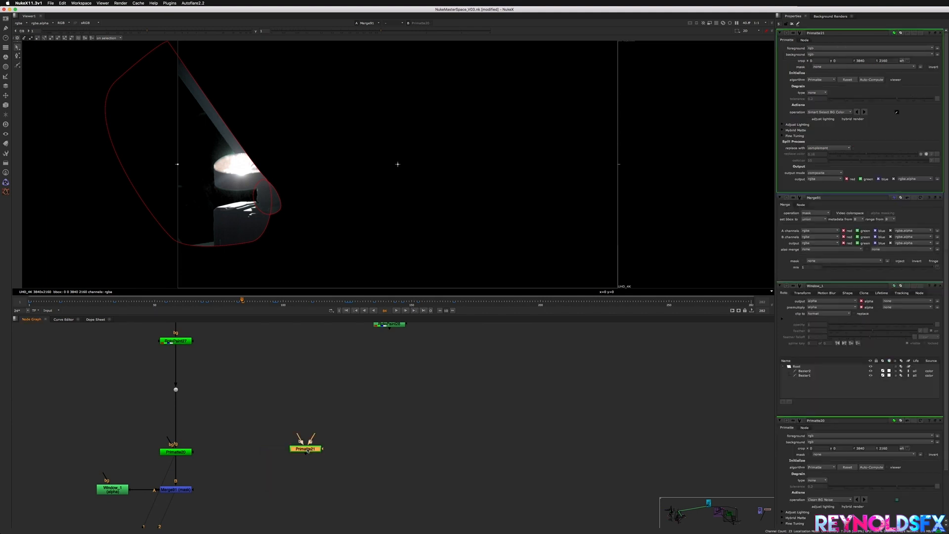
left_click_drag(307, 450, 176, 389)
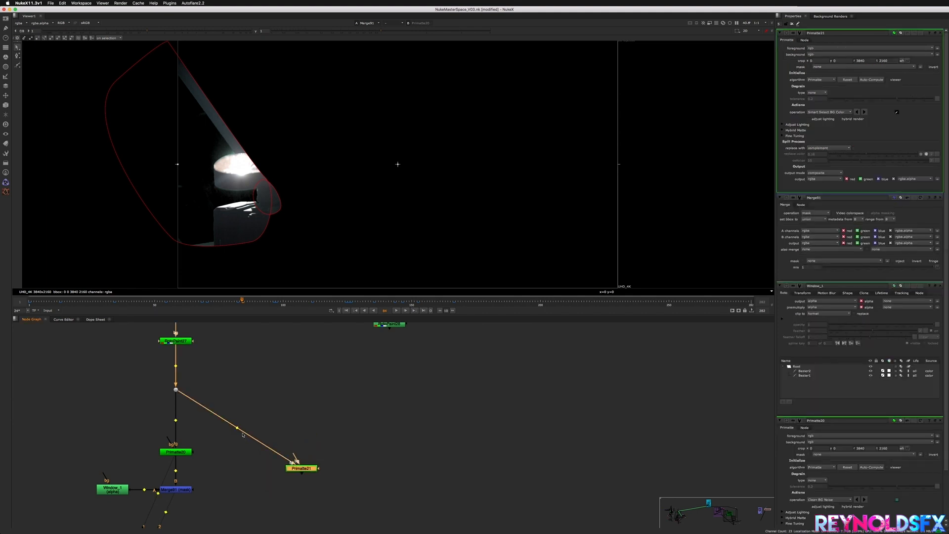
left_click_drag(302, 466, 284, 460)
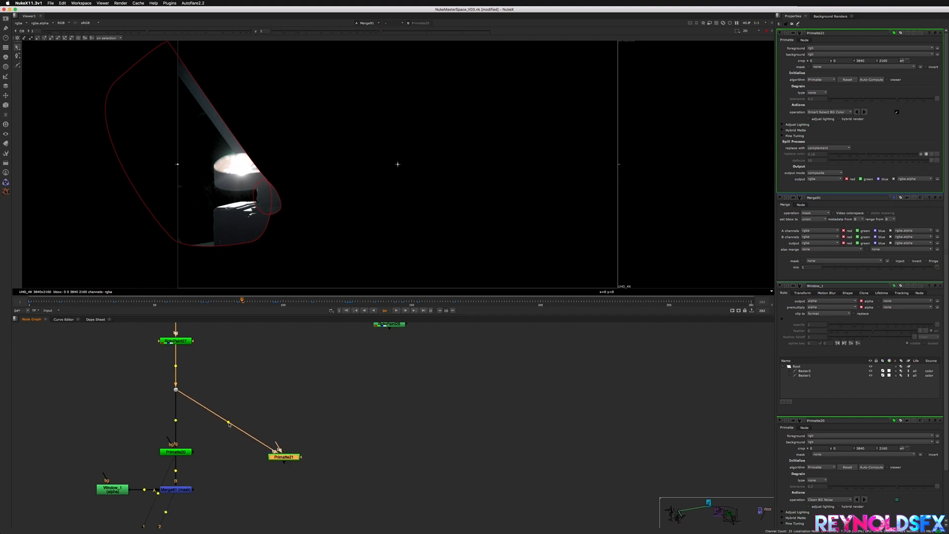
Add an elbow Dot to the new Primatte's connection, align the branch at right angles, and view the new Primatte.
left_click_drag(228, 422, 289, 393, "ctrl")
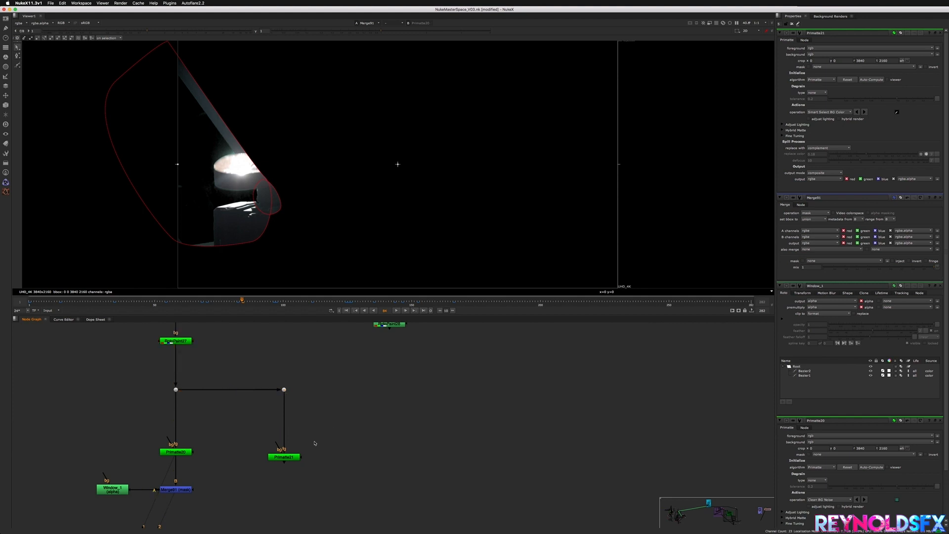
left_click_drag(285, 461, 286, 458)
key("2")
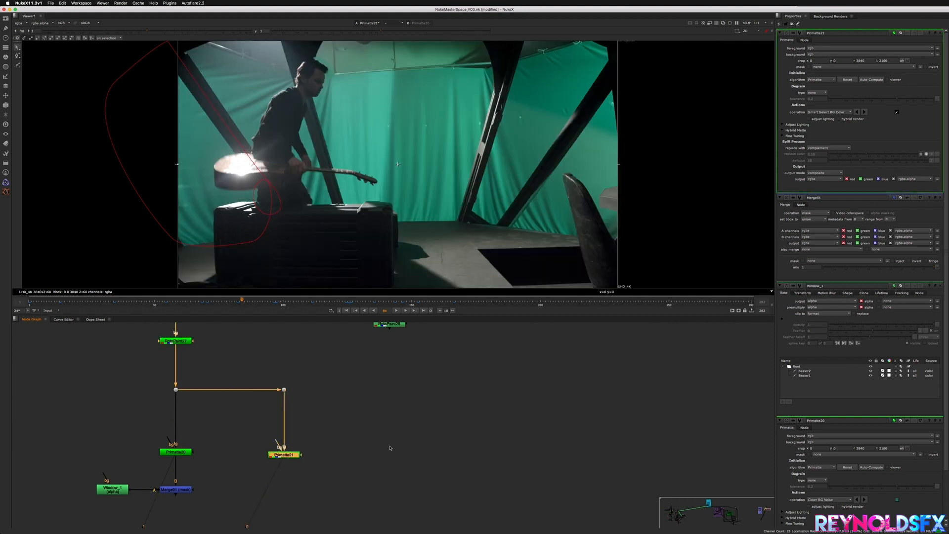
Scrub the new Primatte's view to frame 67, where the actor sits with the guitar.
middle_click_drag(144, 274, 179, 281)
left_click(170, 301)
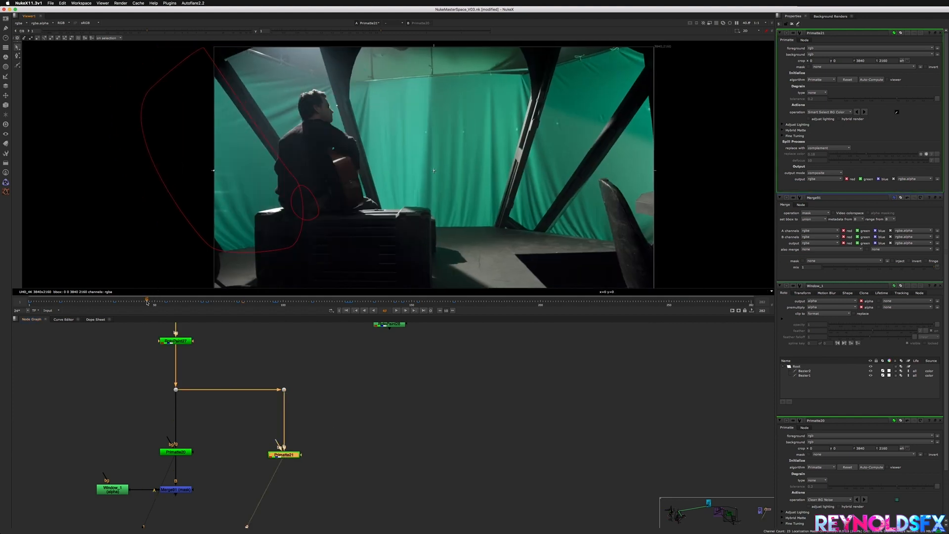
left_click_drag(172, 309, 200, 306)
scroll(492, 199, "up", 1)
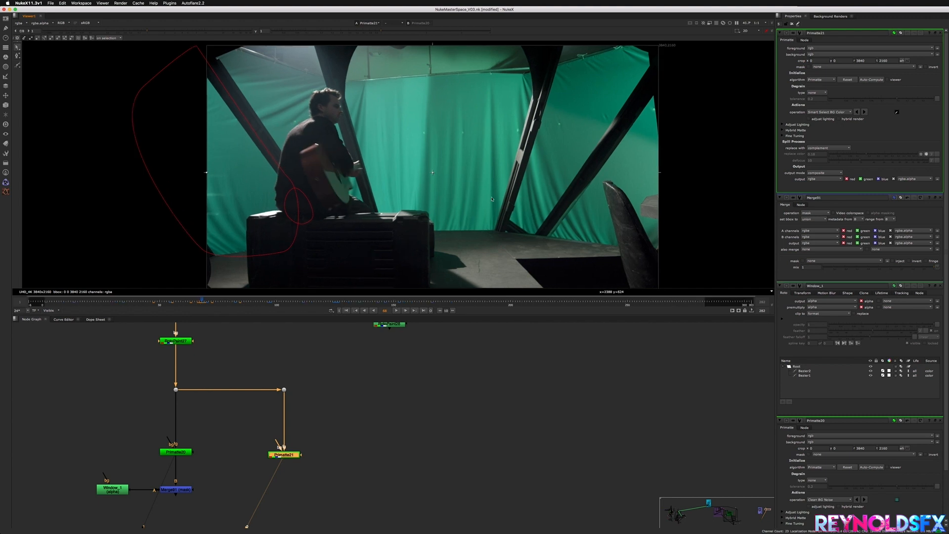
left_click(322, 351)
key("Left")
middle_click_drag(322, 351, 321, 363)
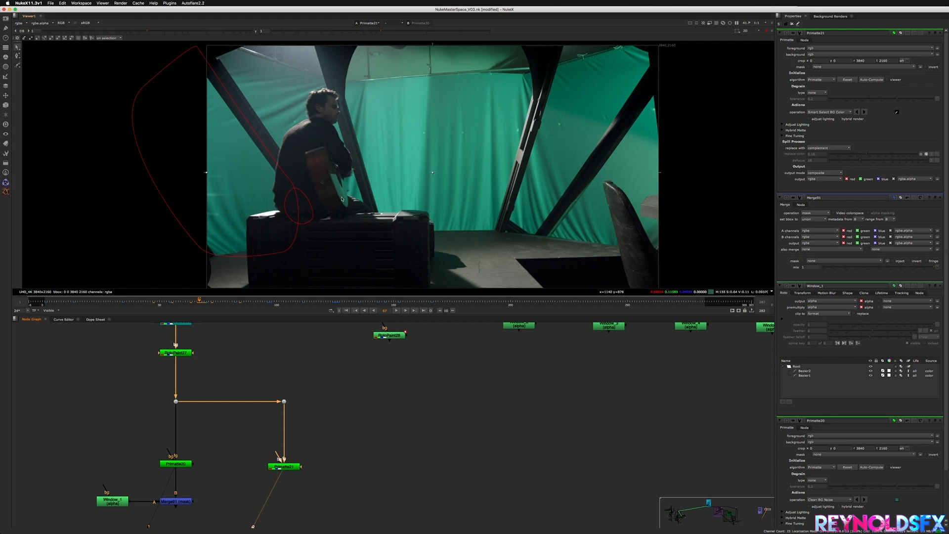
Step back and forth through the frames around 67 to examine the guitar and the actor's edges against the green screen.
key("Left")
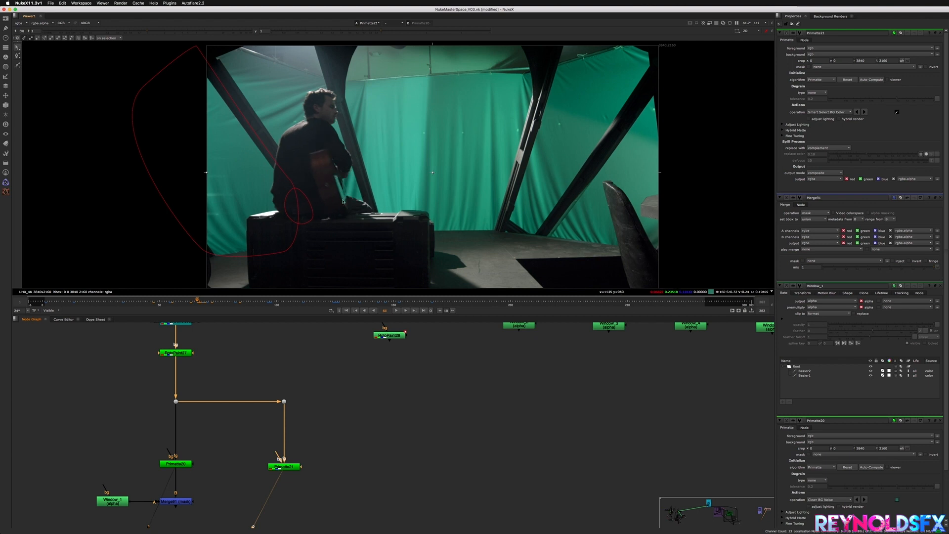
key("Right")
key("Left")
key("Left")
key("Right")
key("Left")
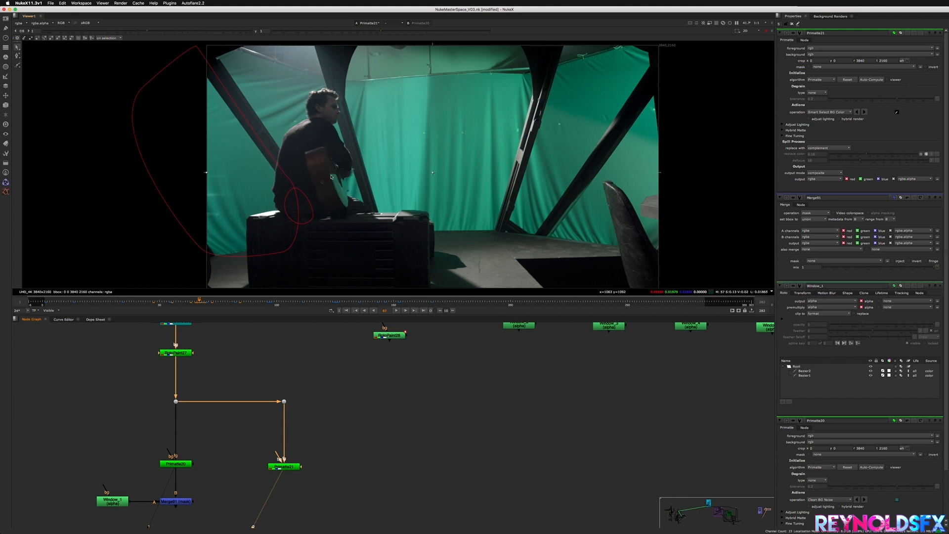
key("Right")
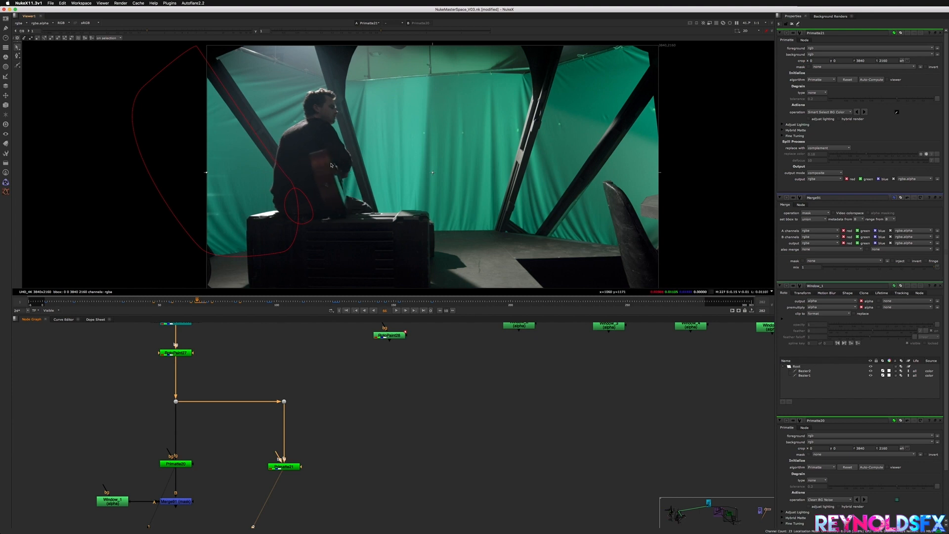
key("Left")
key("Right")
key("Right")
key("Right")
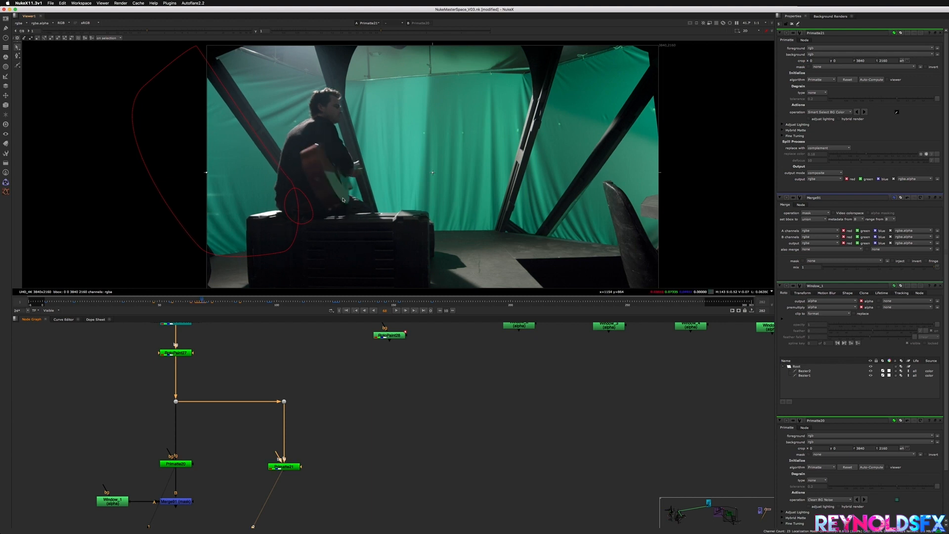
key("Left")
key("Left")
key("Left")
key("Left")
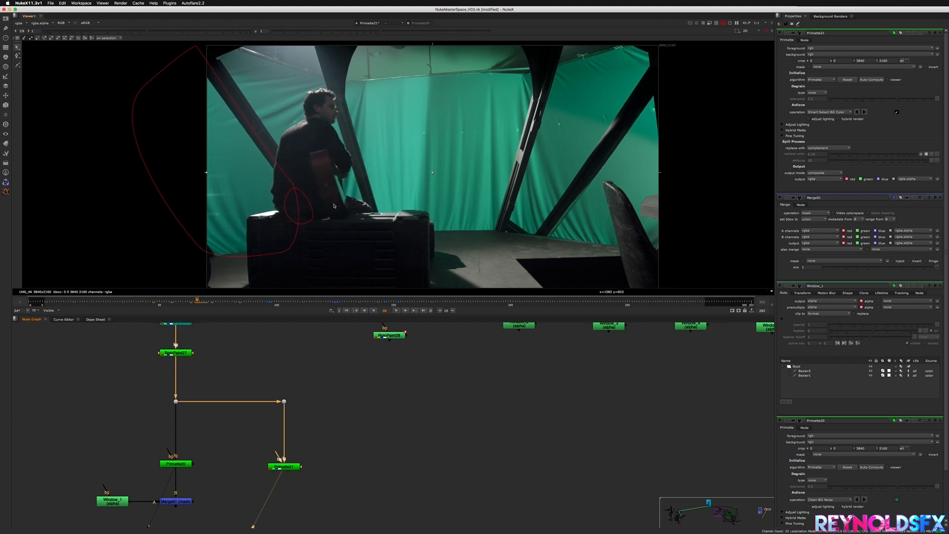
key("Right")
key("Right")
key("Right")
key("Right")
key("Right")
key("Left")
key("Left")
key("Left")
key("Left")
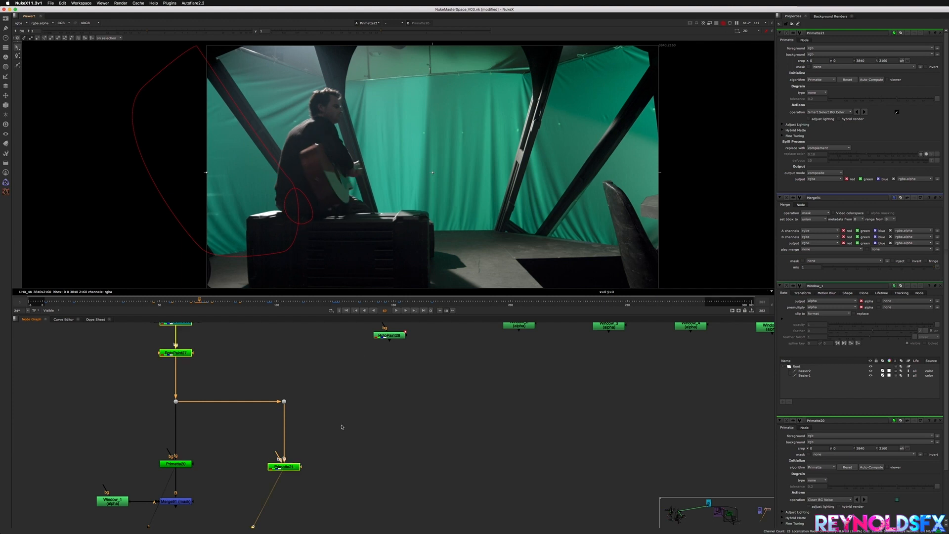
Clear all open node properties and reopen only the settings of the second Primatte node.
middle_click_drag(312, 430, 376, 475)
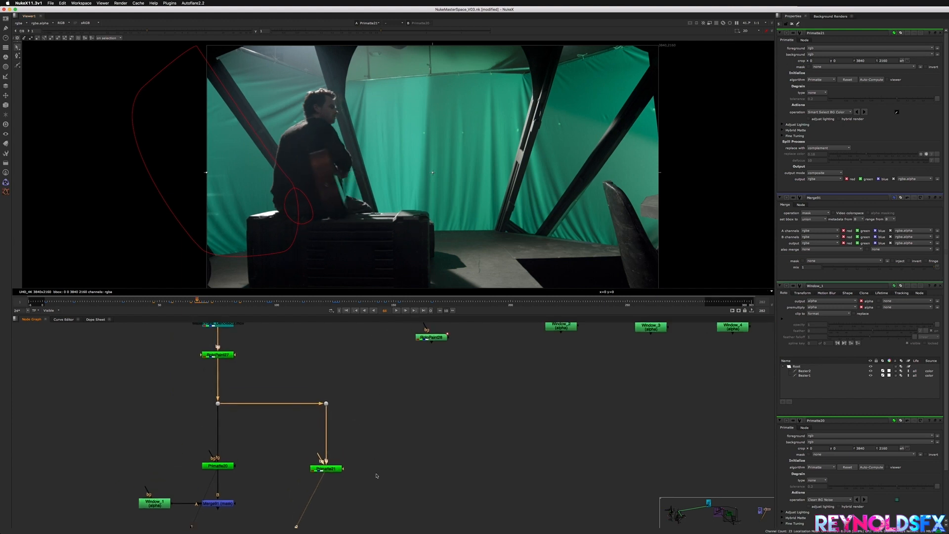
left_click(332, 470)
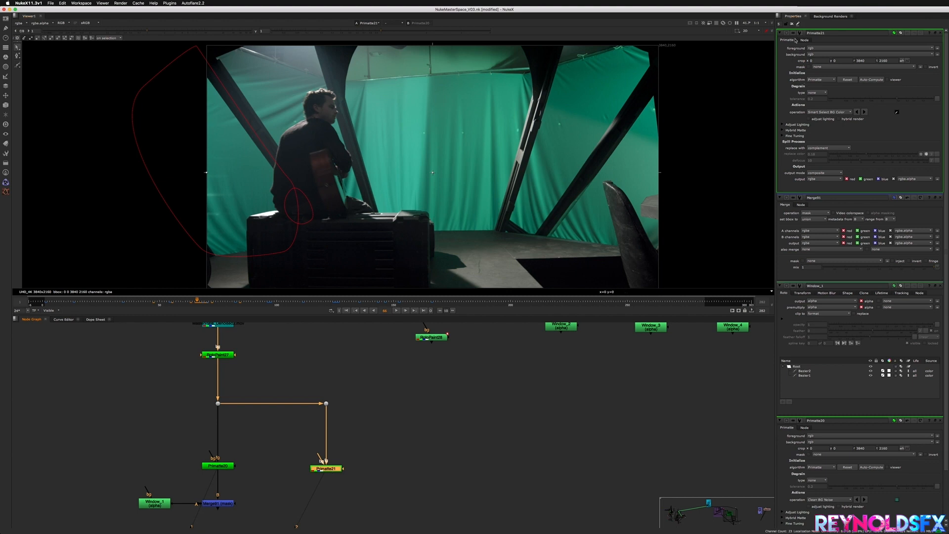
left_click(791, 24)
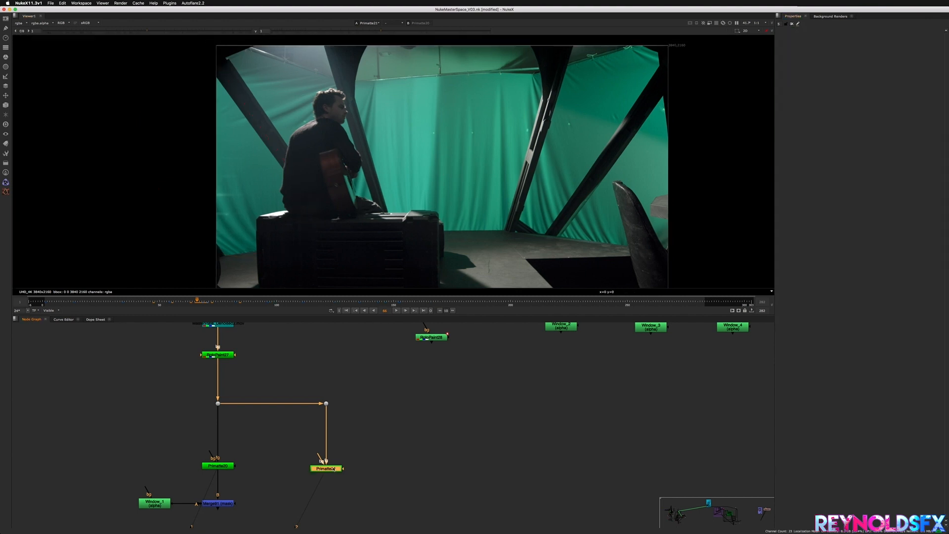
double_click(334, 469)
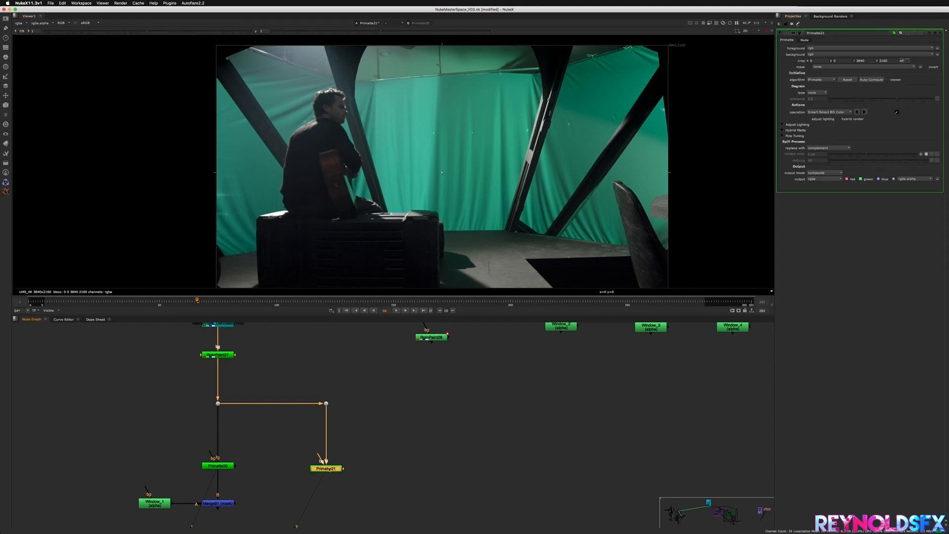
Using Smart Select BG Color, sample the green behind the actor in the first window and view the alpha matte.
key("d")
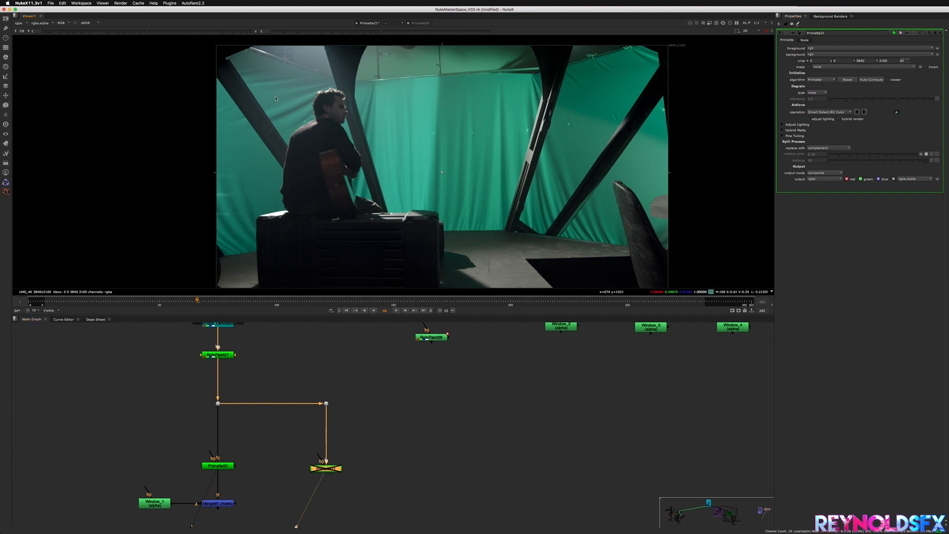
left_click_drag(297, 122, 275, 97, "ctrl+shift")
key("d")
key("a")
scroll(322, 125, "up", 3)
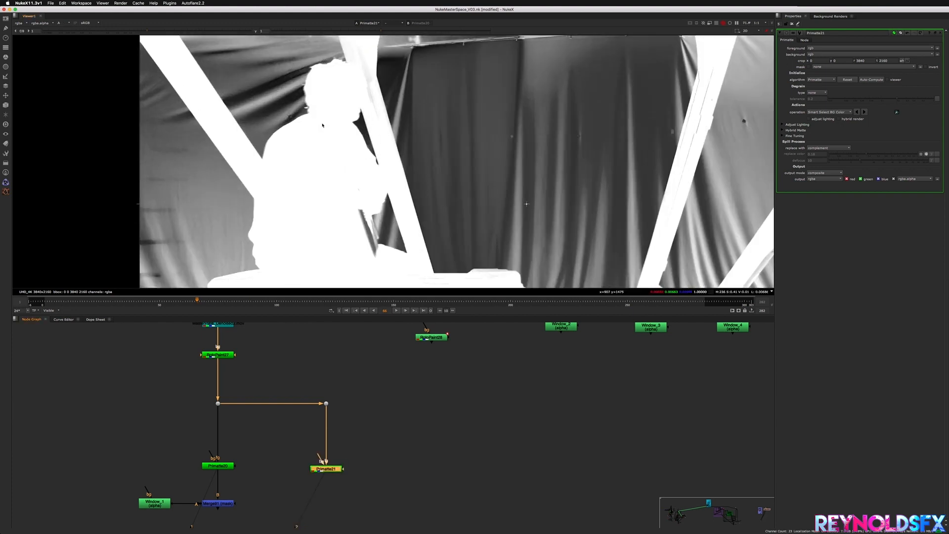
Switch the Primatte operation to Clean BG Noise and sample the green behind the actor and in the gap beside the guitar.
left_click(829, 112)
left_click(823, 118)
mouse_move(275, 116)
left_mouse_down("shift+super")
mouse_move(250, 95)
mouse_move(281, 78)
mouse_move(269, 90)
mouse_move(245, 73)
mouse_move(294, 68)
left_mouse_up("shift+super")
middle_click_drag(316, 130, 291, 81)
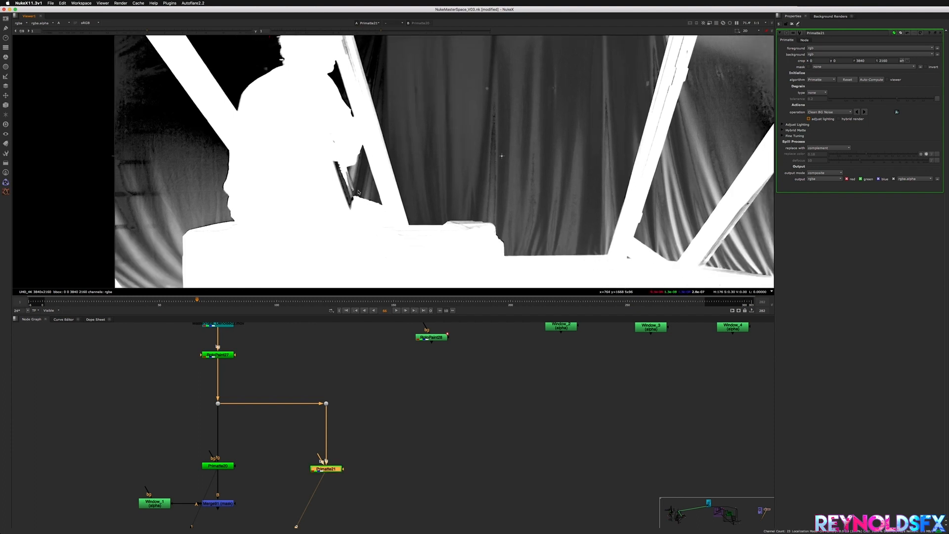
left_click_drag(368, 186, 353, 172, "shift+super")
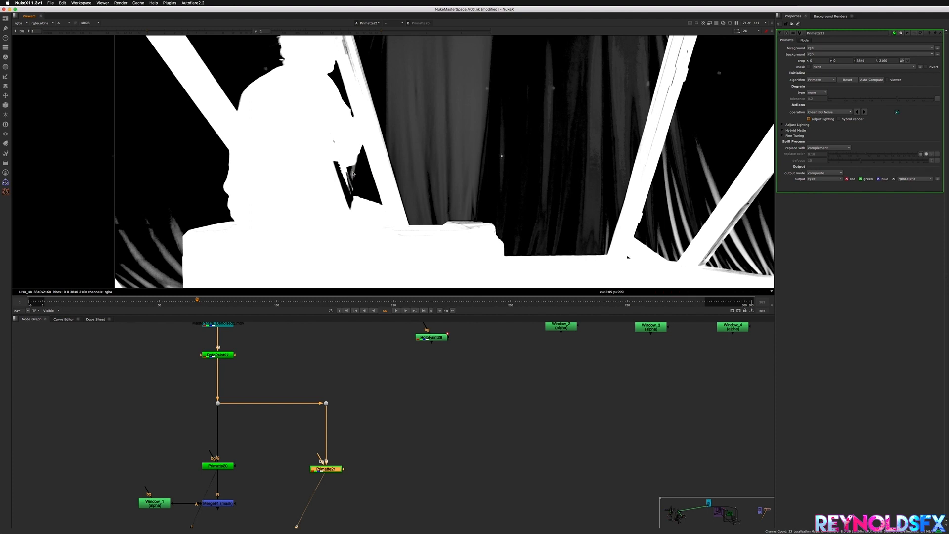
middle_click_drag(297, 117, 328, 156)
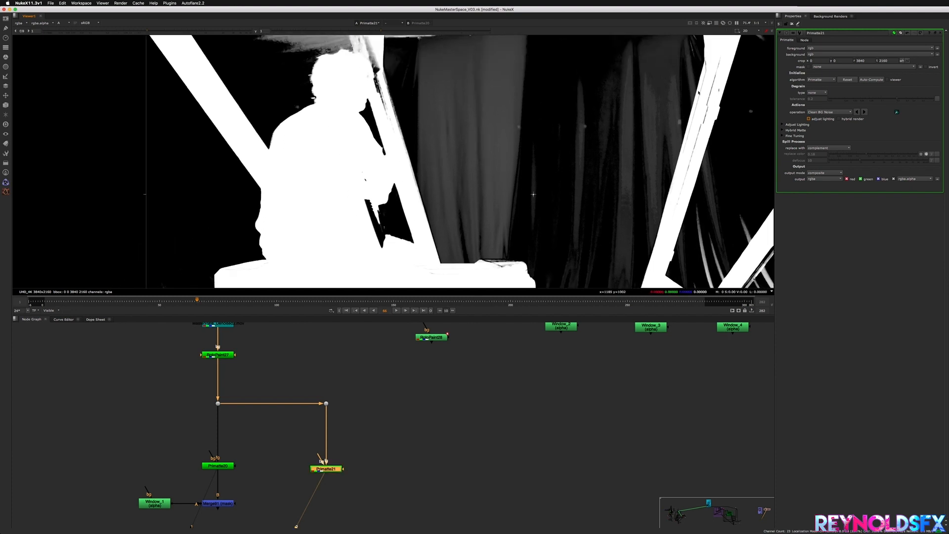
Switch the operation to Clean FG Noise, sample the actor's head, and compare the matte with the colour image.
left_click(837, 112)
left_click(834, 117)
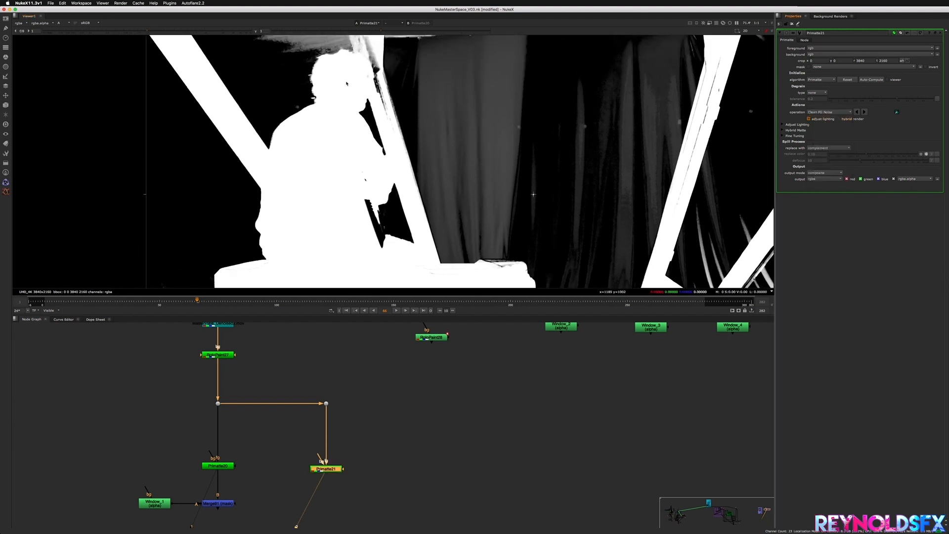
left_click_drag(349, 84, 332, 66, "shift+super")
key("a")
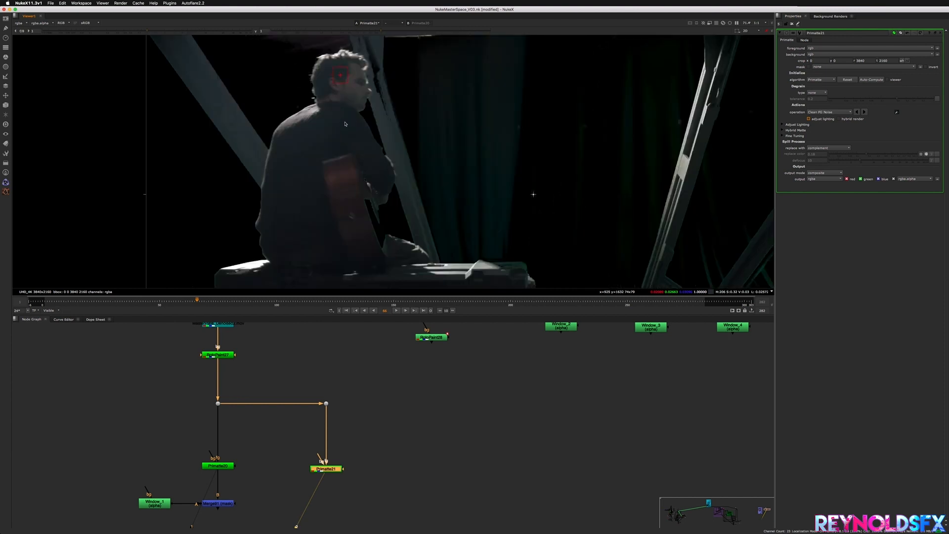
key("a")
Return the operation to Clean BG Noise and sample the remaining background noise just above and behind the actor's head.
left_click(829, 112)
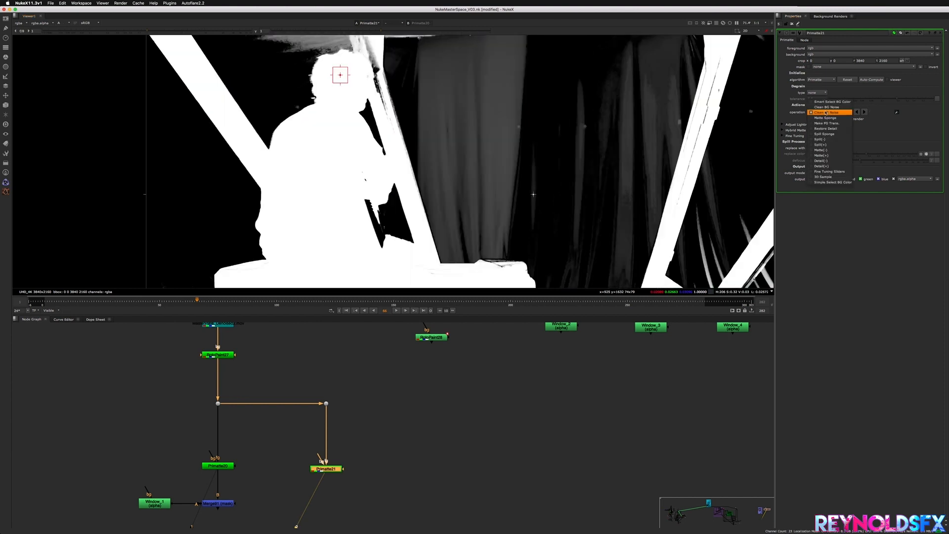
left_click(829, 106)
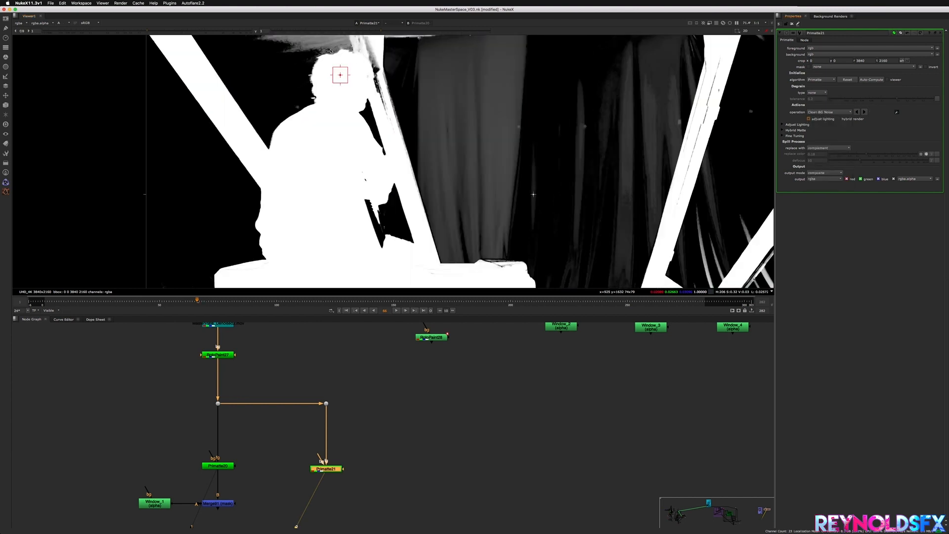
left_click_drag(331, 51, 337, 48, "super")
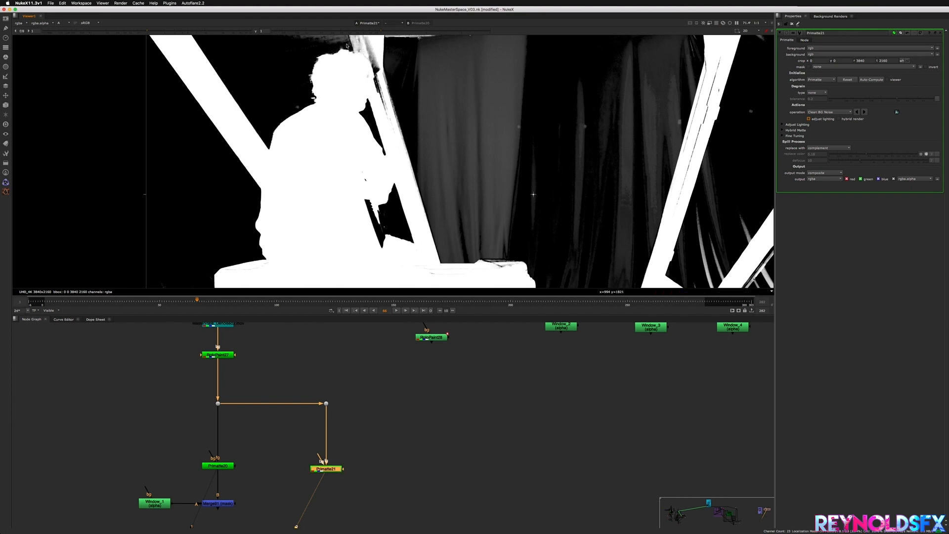
left_click(344, 46, "super")
middle_click_drag(324, 58, 347, 147)
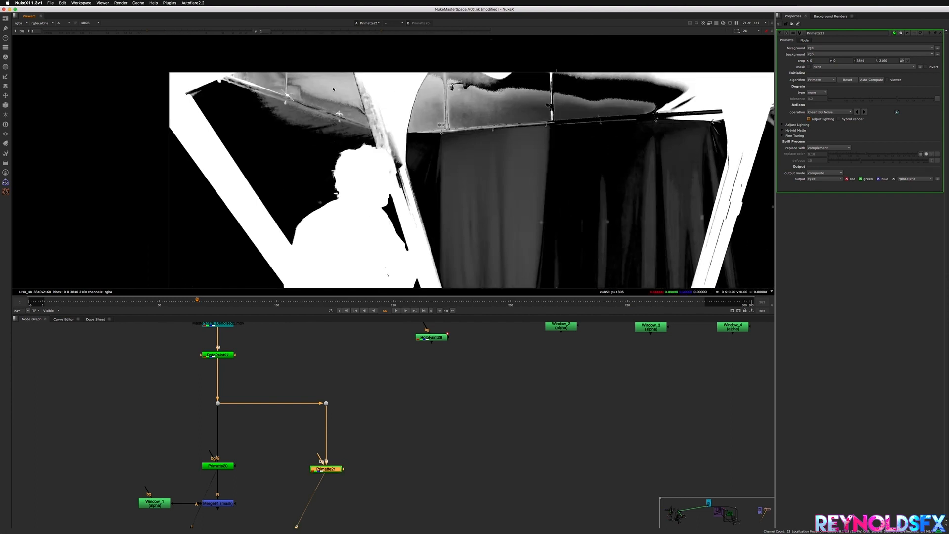
middle_click_drag(319, 205, 326, 164)
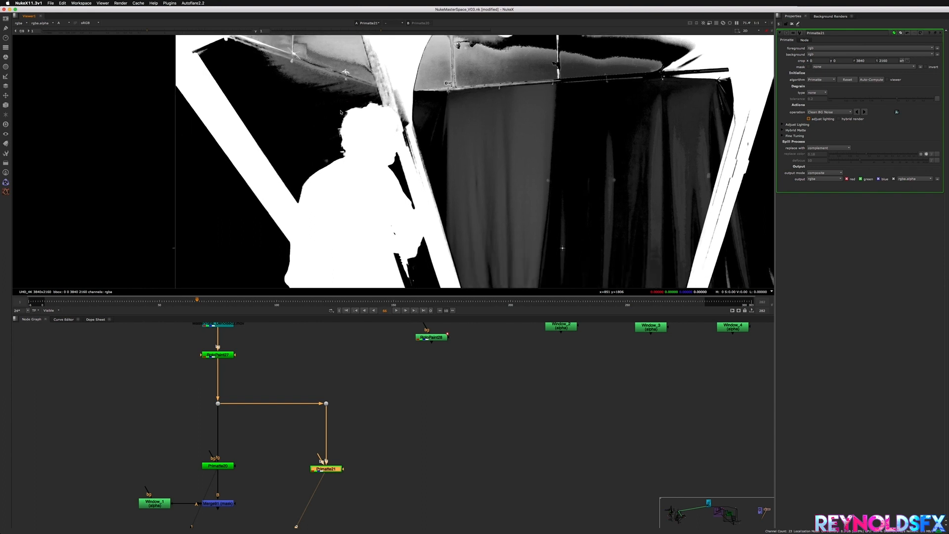
middle_click_drag(337, 155, 349, 178)
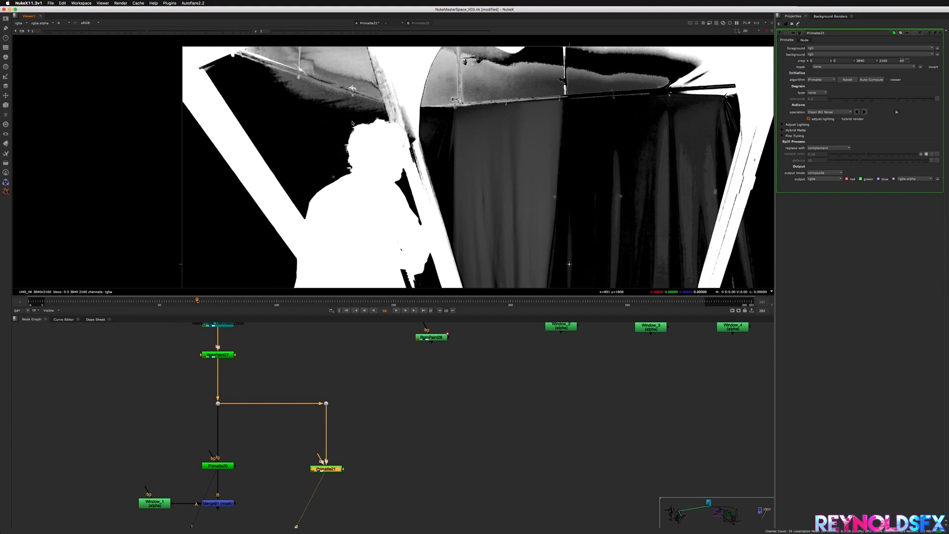
left_click(333, 177, "super")
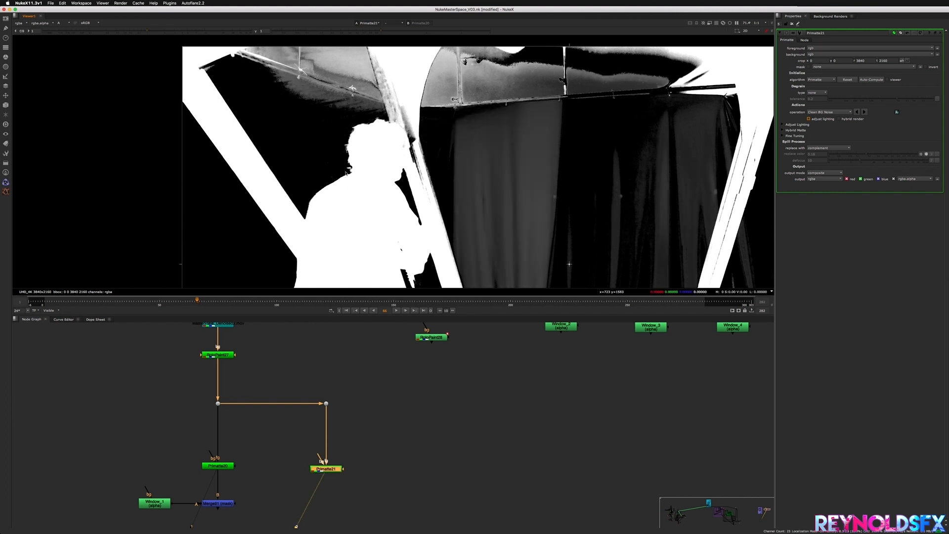
Examine the whole matte across the ship's windows and compare it with the colour image.
scroll(368, 214, "down", 3)
scroll(381, 195, "down", 2)
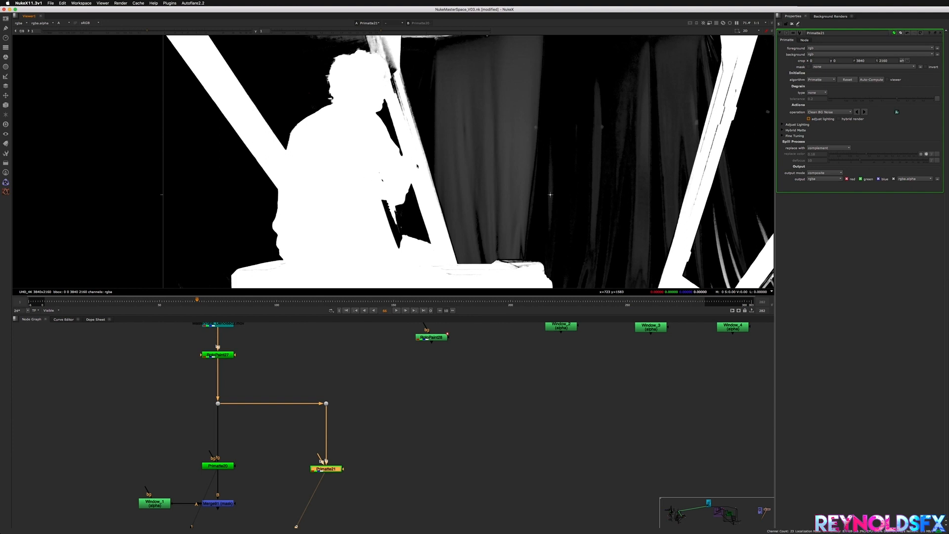
scroll(494, 249, "down", 4)
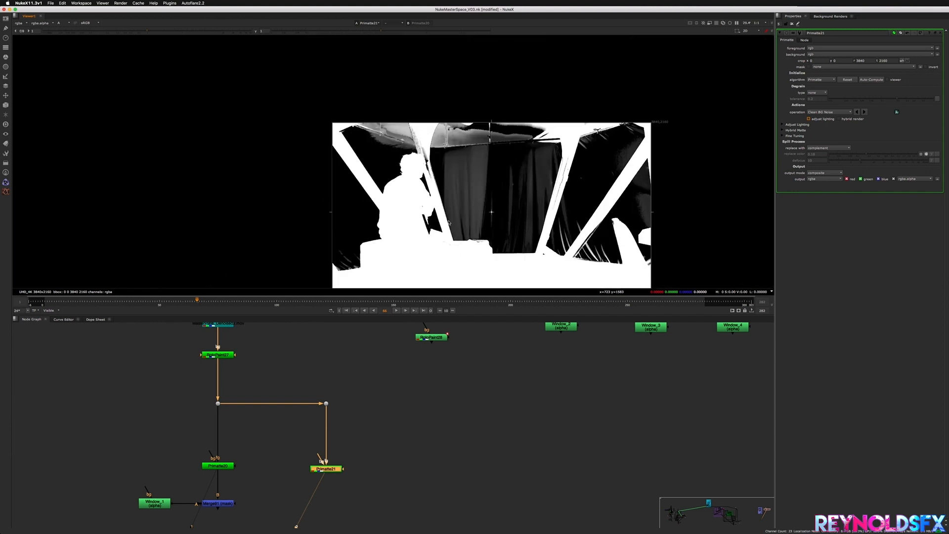
middle_click_drag(482, 225, 437, 201)
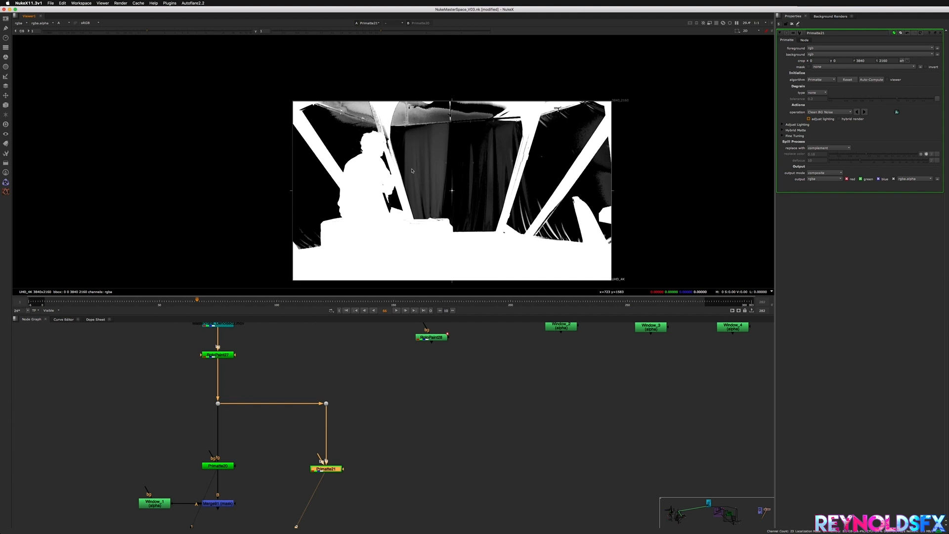
scroll(412, 171, "up", 2)
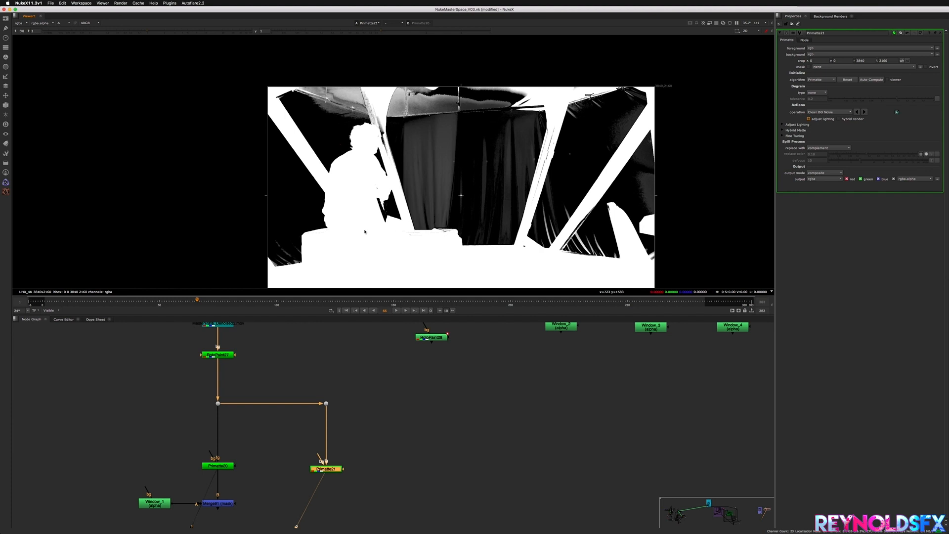
scroll(413, 206, "up", 1)
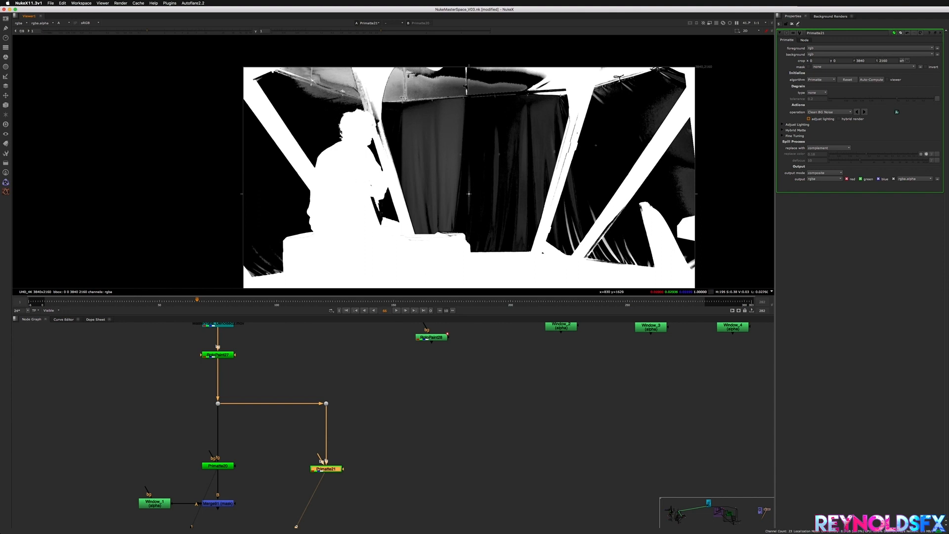
key("a")
key("a")
Set the timeline range to Input and move to about frame 39 to check the matte there.
left_click(155, 301)
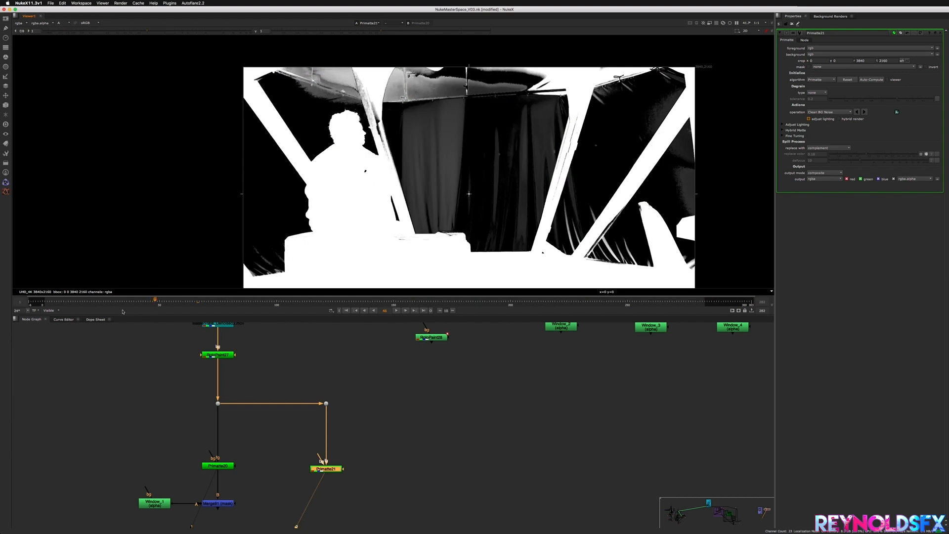
left_click(50, 312)
left_click(52, 325)
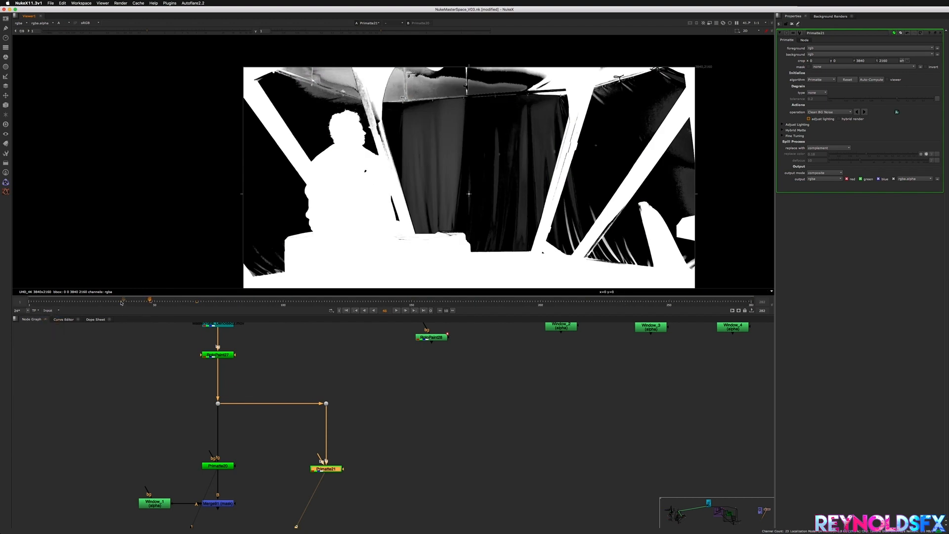
left_click(121, 301)
left_click(106, 302)
left_click(127, 301)
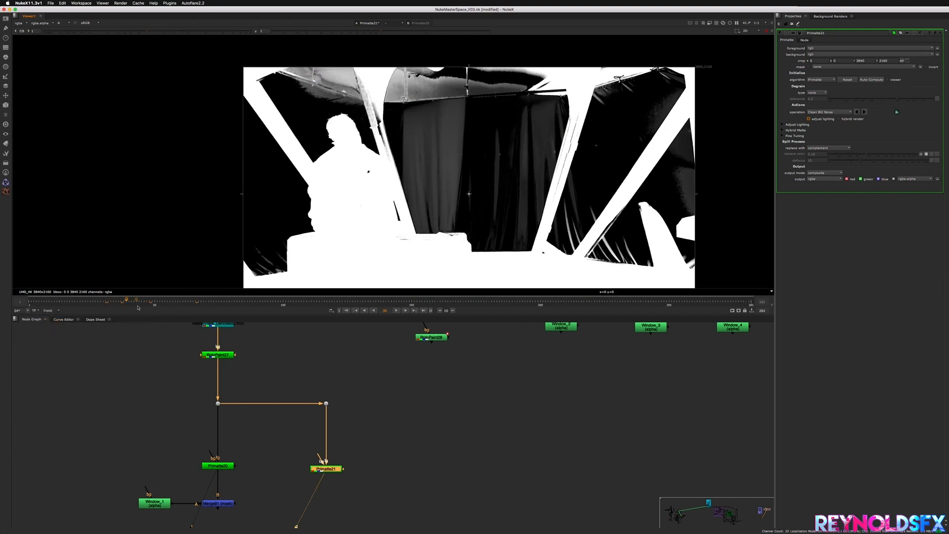
Clean the background noise around the actor's head by sampling the areas on both sides of it and just above it.
scroll(348, 119, "up", 5)
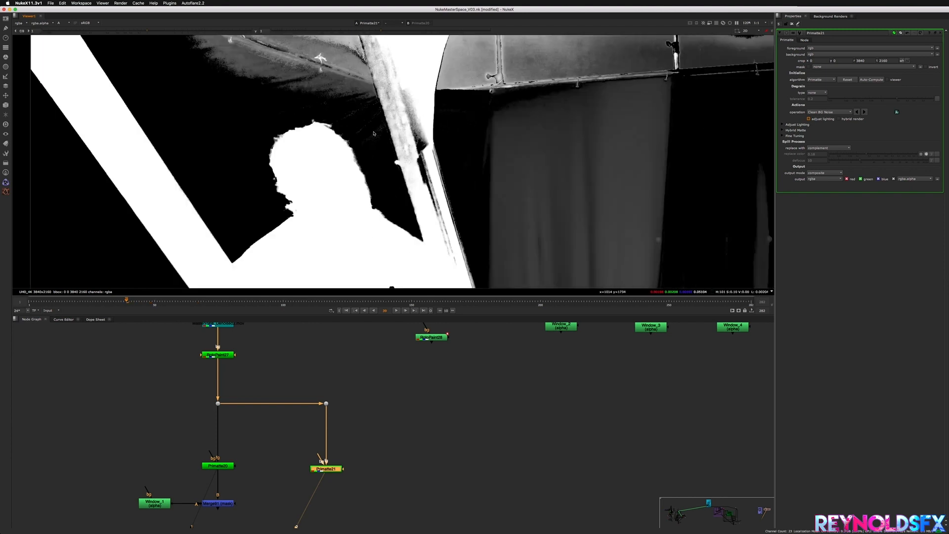
left_click_drag(360, 123, 375, 146, "ctrl+shift")
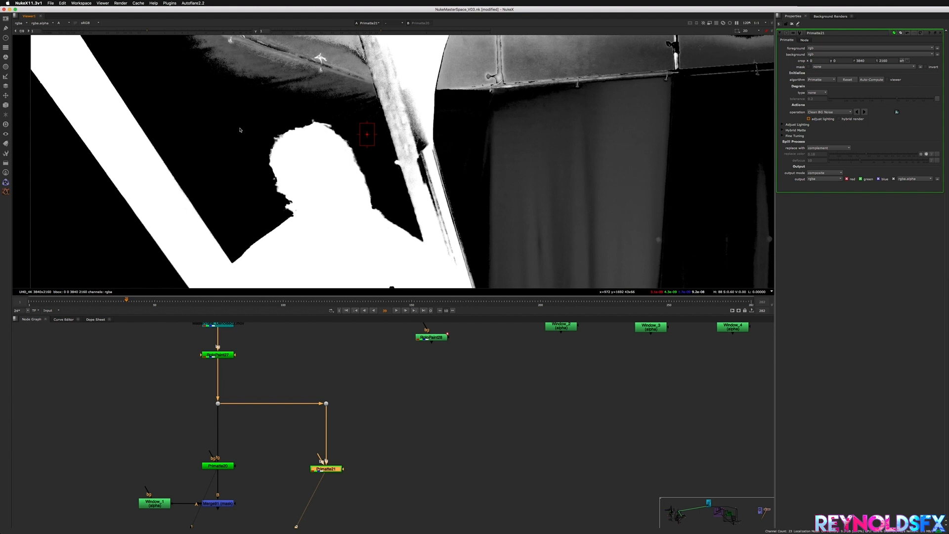
left_click_drag(248, 144, 227, 124, "ctrl+shift")
left_click_drag(256, 210, 225, 165, "ctrl+shift")
left_click(281, 115, "ctrl")
scroll(370, 185, "up", 4)
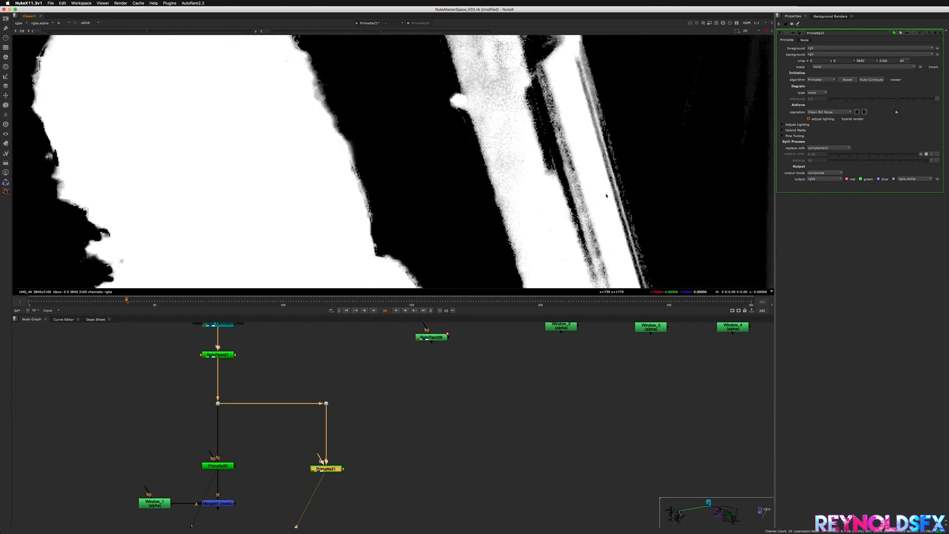
Set the second window's Primatte to Clean FG Noise and sample the grey areas inside the ship's struts and the actor's silhouette.
left_click(830, 112)
left_click(825, 118)
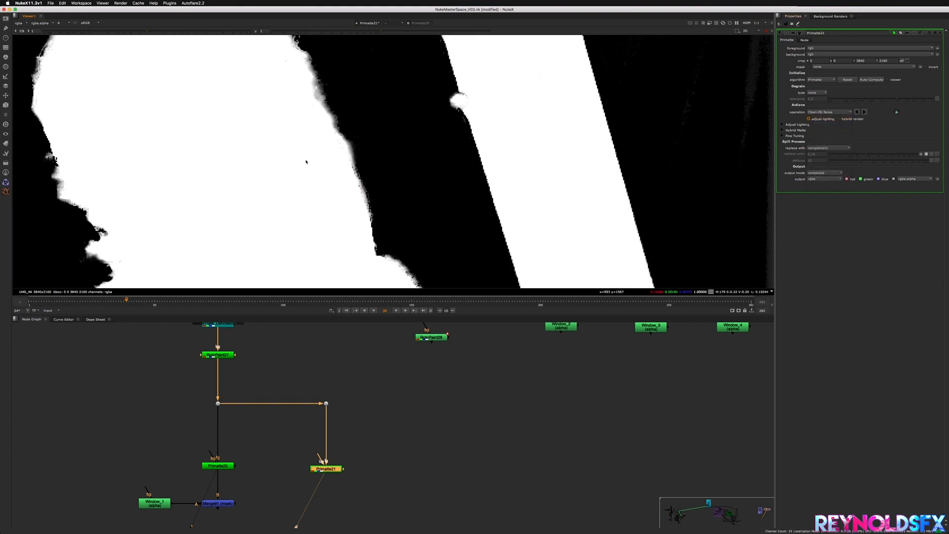
key("a")
key("a")
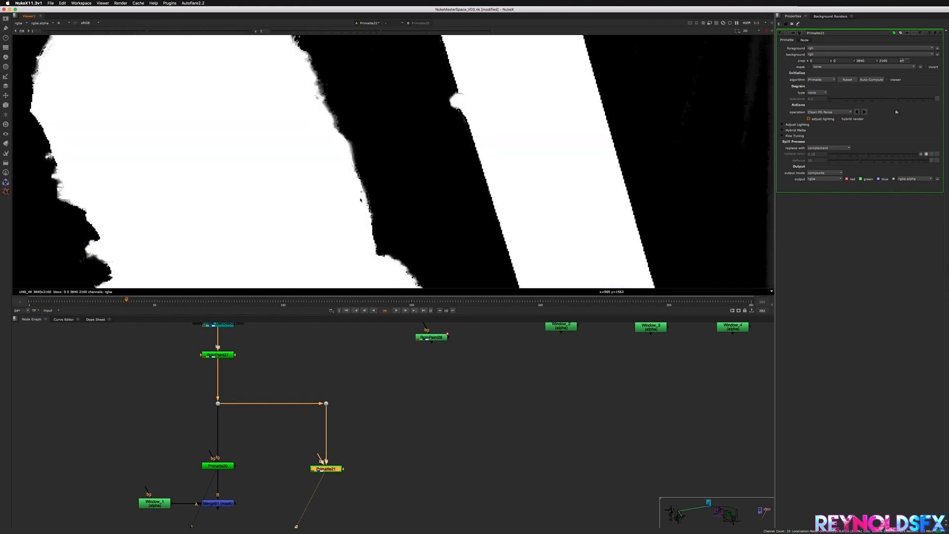
Check the keyed colour image of the full frame, then move to about frame 86 and examine the actor holding the guitar.
key("a")
key("f")
scroll(269, 138, "up", 1)
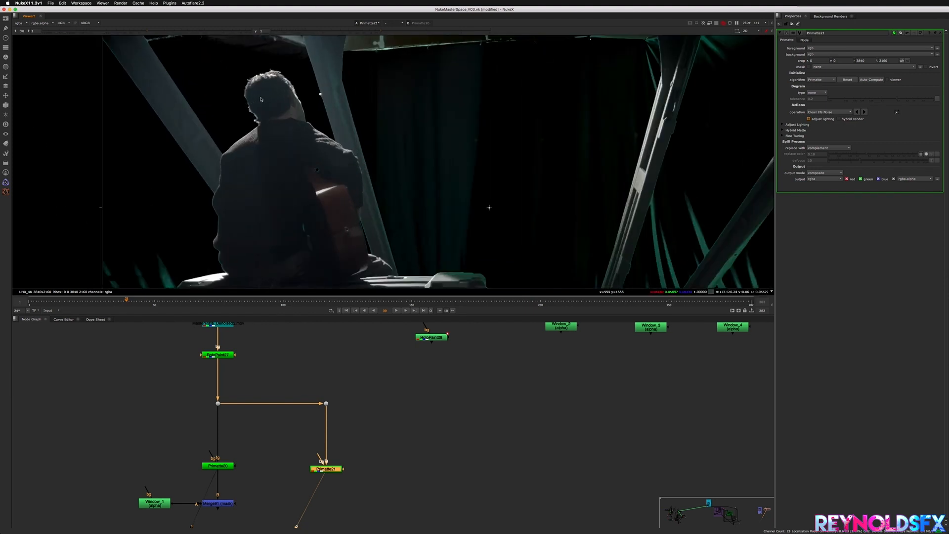
key("a")
key("a")
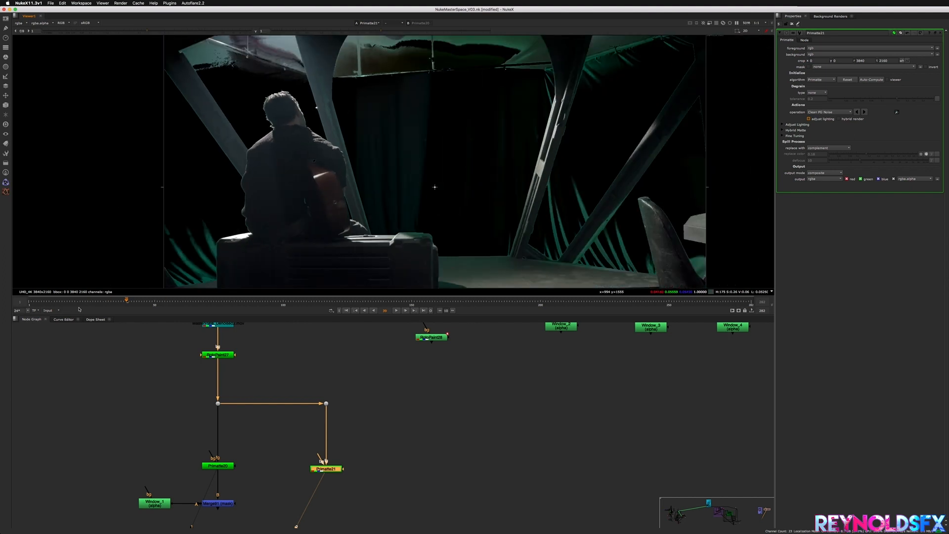
left_click_drag(78, 309, 247, 305)
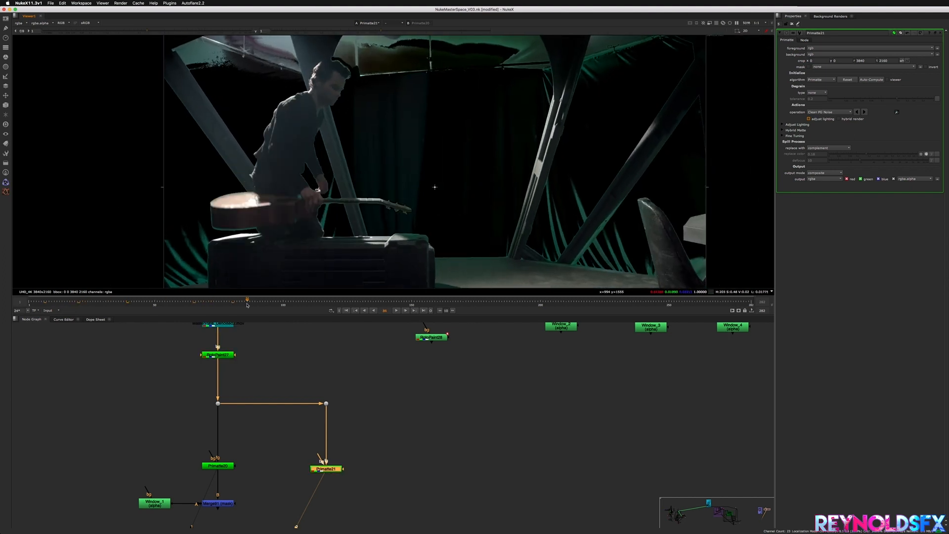
scroll(312, 215, "up", 2)
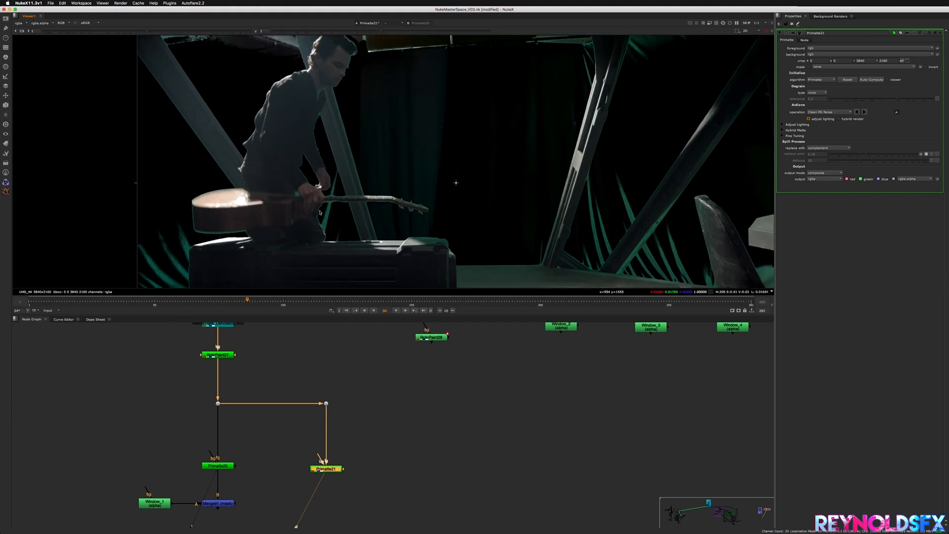
Return the operation to Clean BG Noise with adjust lighting off, and check the key at several frames, ending near frame 69.
left_click(828, 111)
left_click(831, 106)
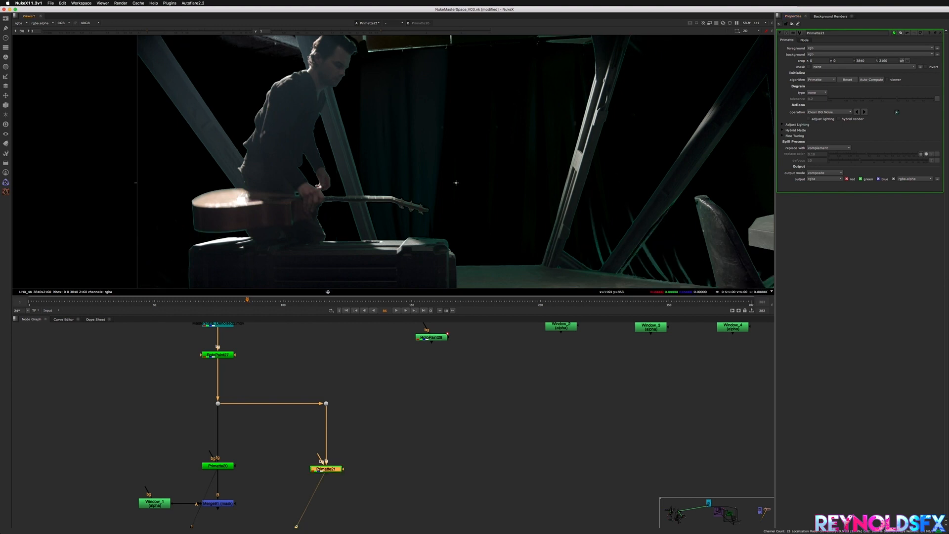
left_click_drag(247, 300, 305, 307)
left_click_drag(305, 306, 308, 305)
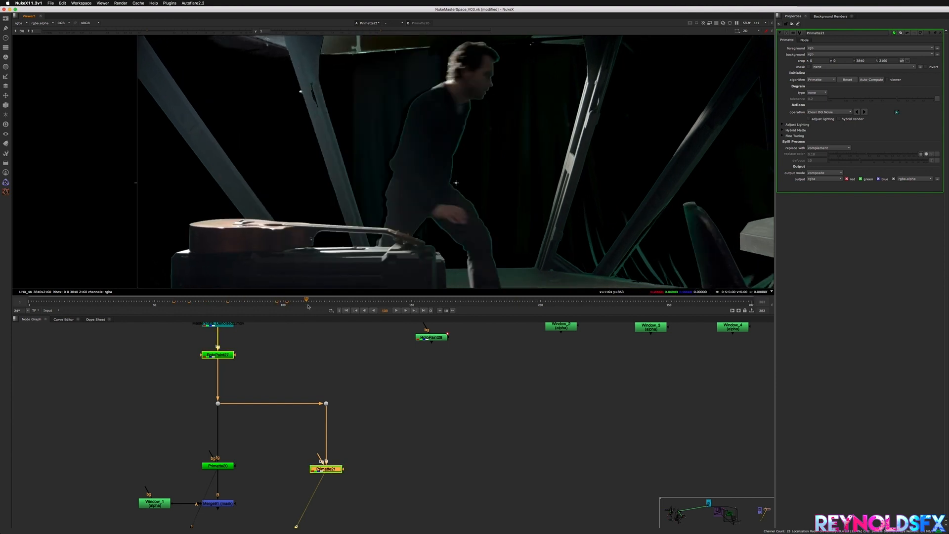
left_click(337, 302)
left_click_drag(285, 302, 204, 303)
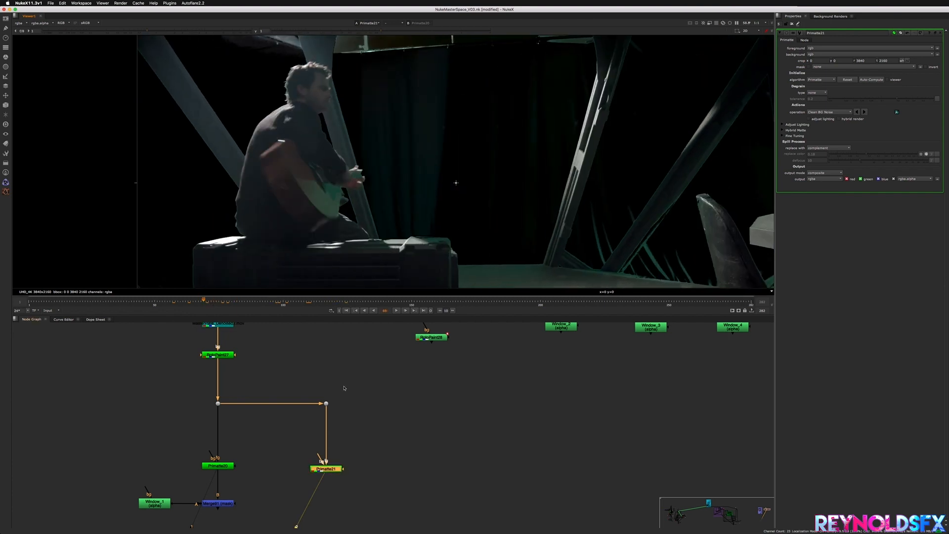
Move the Window_2 roto down beside the second Primatte branch.
scroll(346, 395, "down", 4)
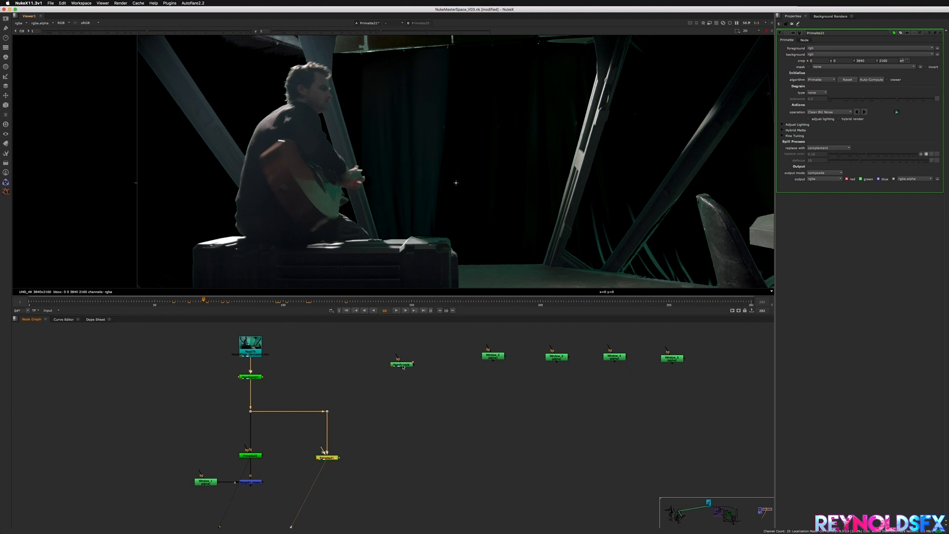
mouse_move(403, 367)
left_mouse_down()
mouse_move(477, 403)
mouse_move(391, 366)
left_mouse_up()
left_click_drag(493, 358, 416, 447)
middle_click_drag(416, 448, 436, 441)
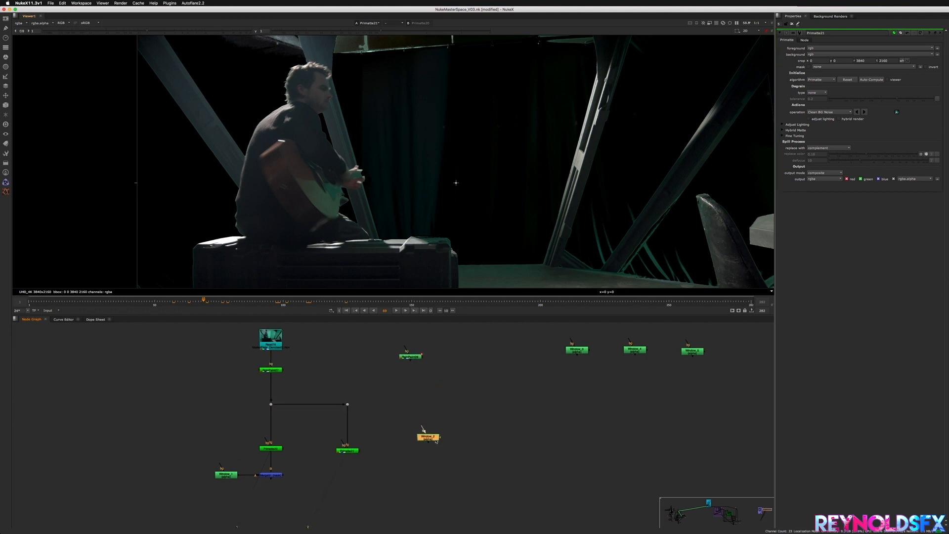
Duplicate the mask Merge, insert it below Primatte21, and connect Window_2 to it from the branch's other side.
mouse_move(251, 455)
left_mouse_down()
mouse_move(306, 482)
mouse_move(423, 440)
left_mouse_up()
key("super+c")
key("super+v")
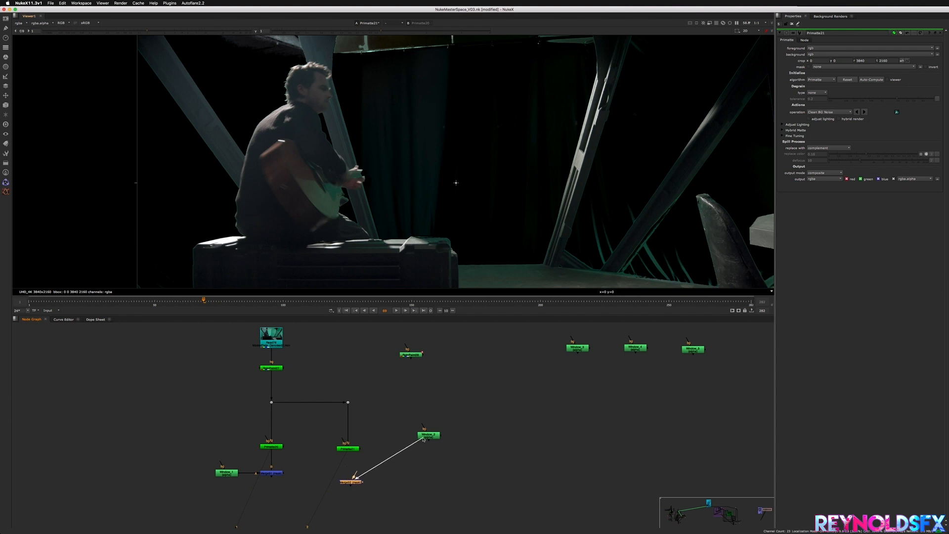
mouse_move(351, 478)
left_mouse_down()
mouse_move(348, 448)
mouse_move(350, 477)
left_mouse_up()
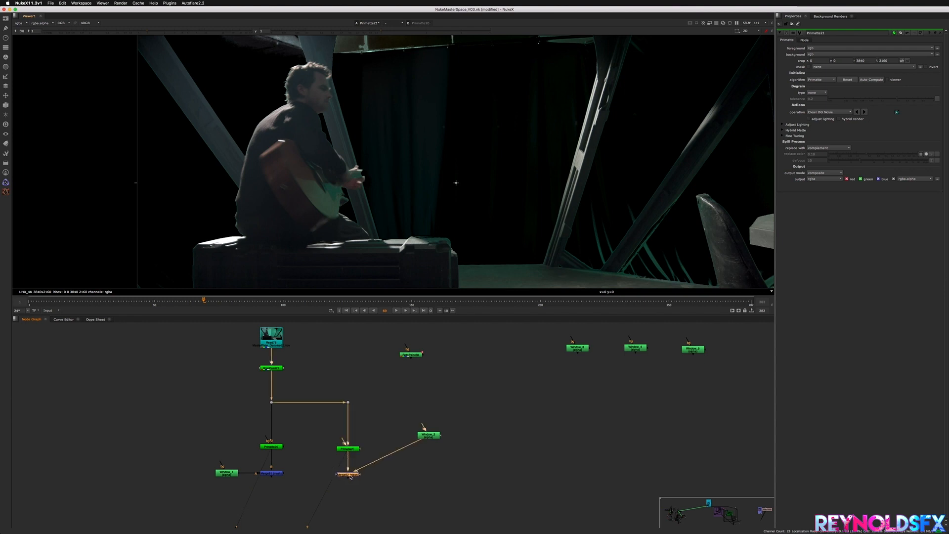
left_click_drag(431, 436, 319, 475)
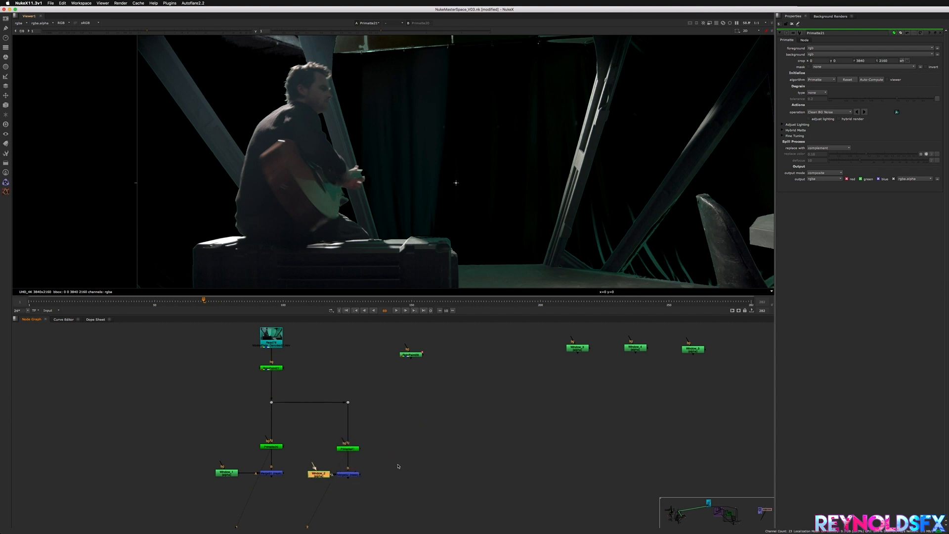
View the first window's masked key and compare it with the second window's masked key.
middle_click_drag(258, 487, 292, 459)
left_click(310, 444)
key("1")
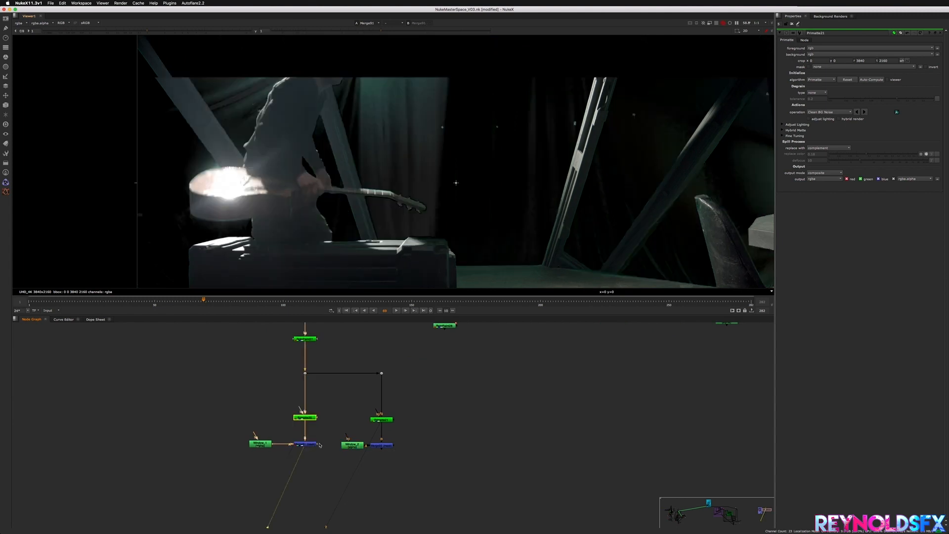
left_click(387, 446)
key("1")
middle_click_drag(316, 461, 345, 418)
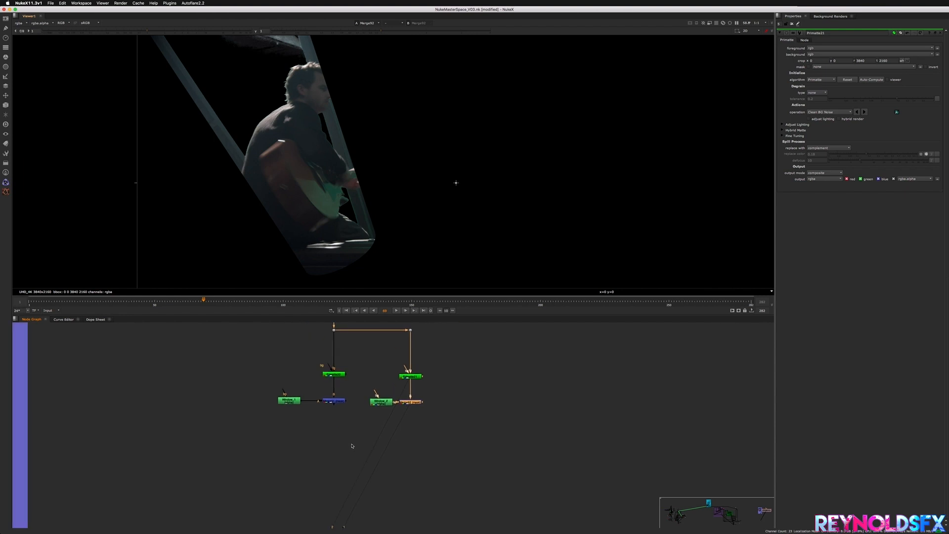
Combine the two masked window keys with a new over Merge placed below the first branch, and view the whole result.
left_click(351, 439)
key("m")
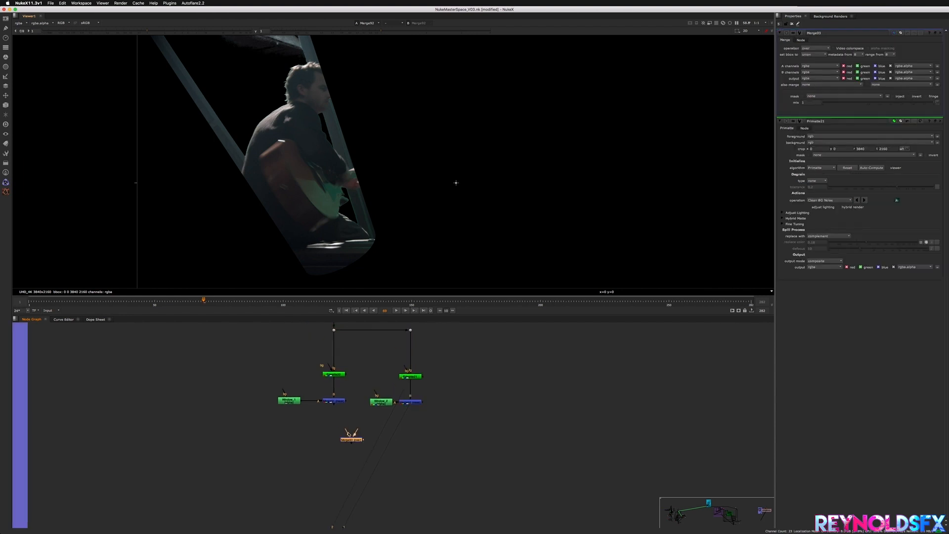
left_click_drag(347, 429, 334, 400)
left_click_drag(356, 428, 410, 402)
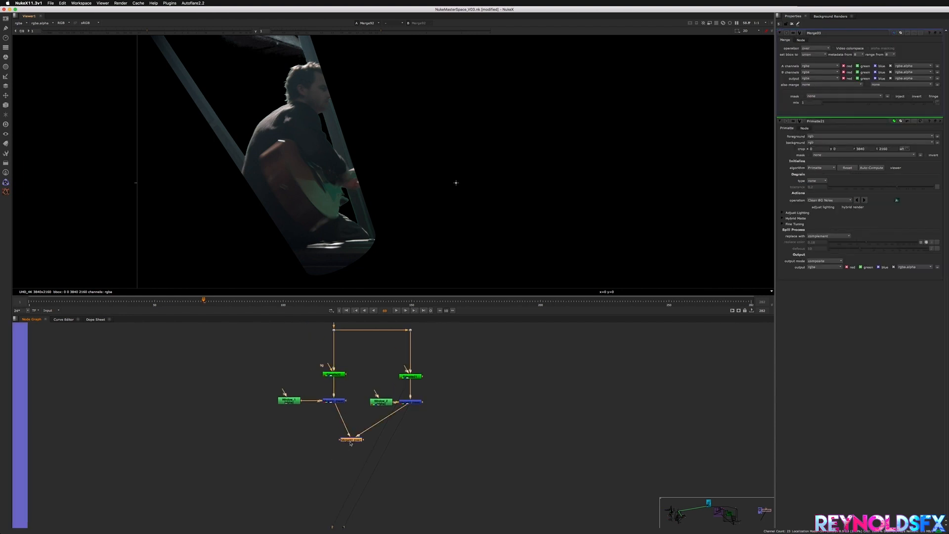
left_click_drag(350, 443, 333, 450)
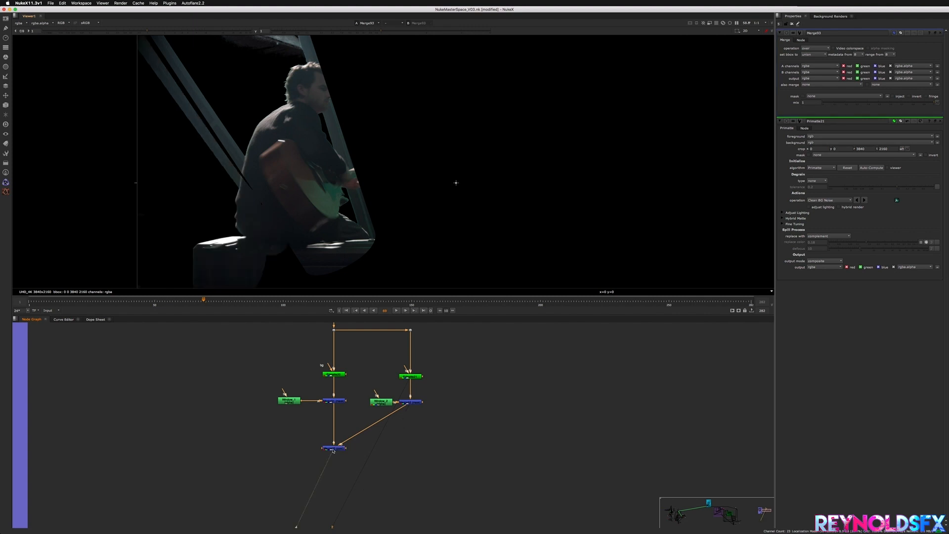
key("f")
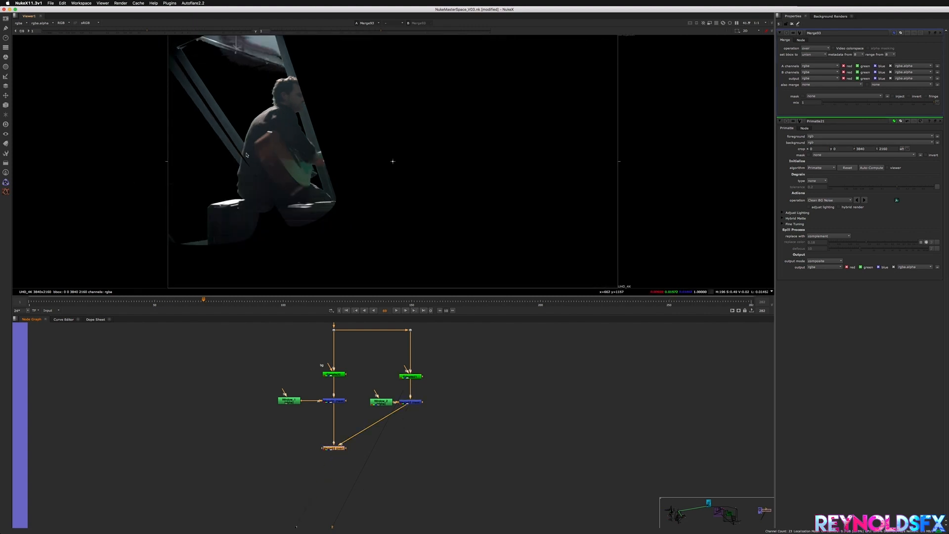
Move the spare RotoPaint node clear of the branches to just below the unused Window rotos.
scroll(263, 432, "down", 4)
middle_click_drag(234, 423, 285, 434)
scroll(428, 380, "up", 2)
left_click_drag(427, 365, 539, 377)
scroll(500, 391, "up", 4)
left_click(284, 440)
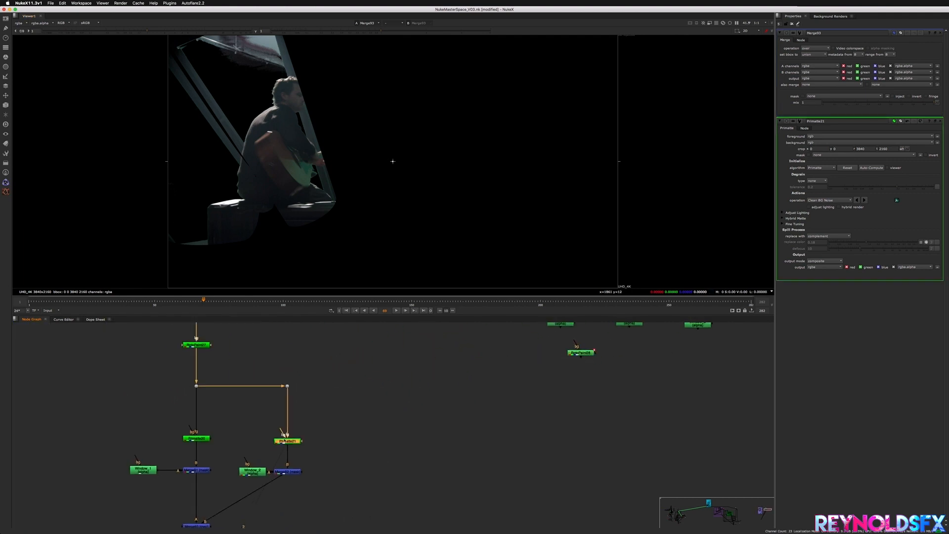
Add a third Primatte node, connect its foreground to the plate branch's dot, and route the connection through a new corner dot.
left_click(371, 442)
key("Tab")
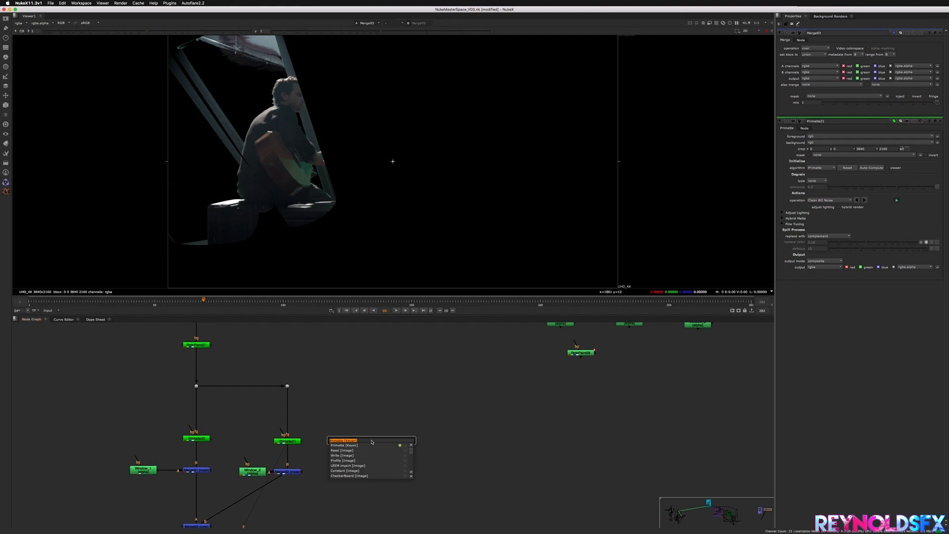
type("pr")
left_click(372, 445)
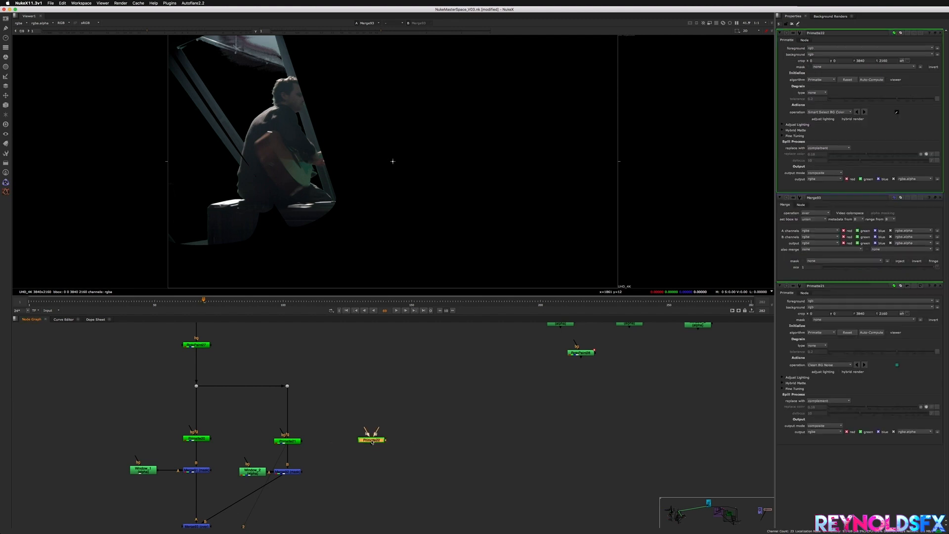
left_click_drag(376, 433, 287, 387)
key("super+z")
left_click_drag(377, 433, 288, 386)
left_click_drag(328, 412, 371, 385, "super")
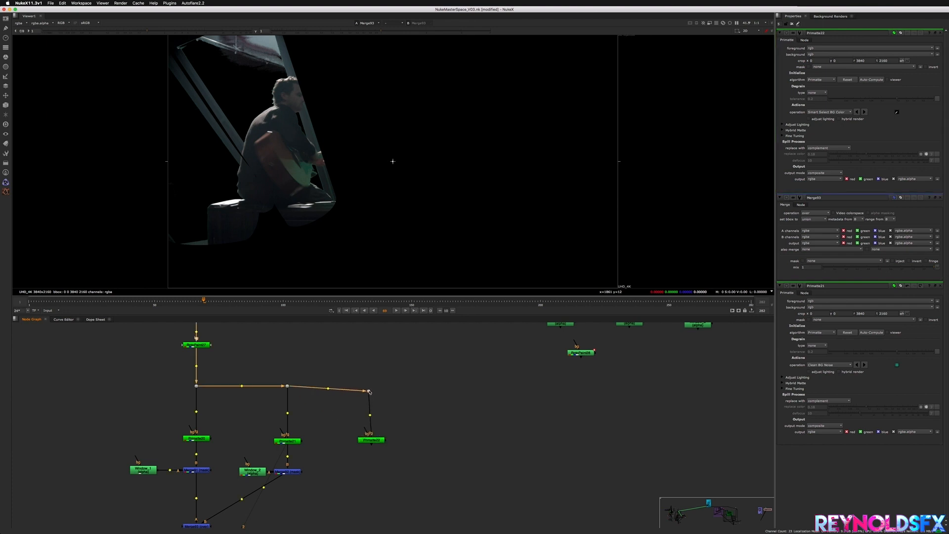
View the new Primatte22 and close the properties of the Merge and Primatte21 so only its settings remain open.
left_click(370, 440)
key("1")
middle_click_drag(371, 441, 376, 451)
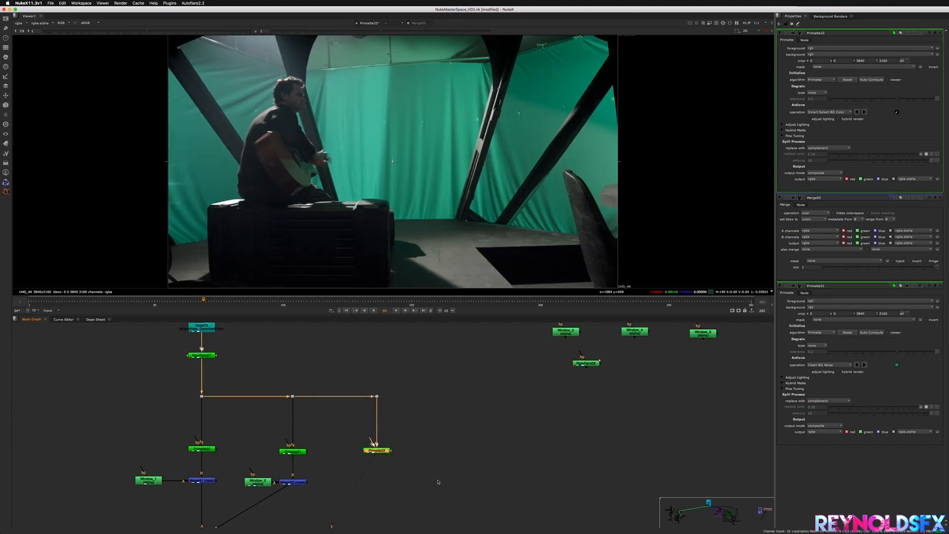
left_click(376, 451)
left_click(941, 198)
left_click(941, 197)
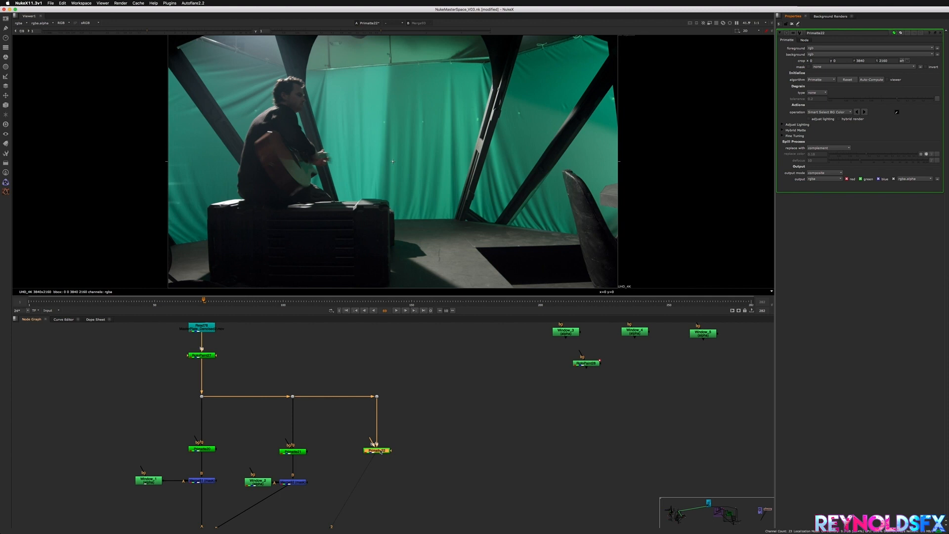
With Primatte22 temporarily disabled, sample the centre window's green screen as the background colour, advance to Clean BG Noise, and re-enable the node.
key("d")
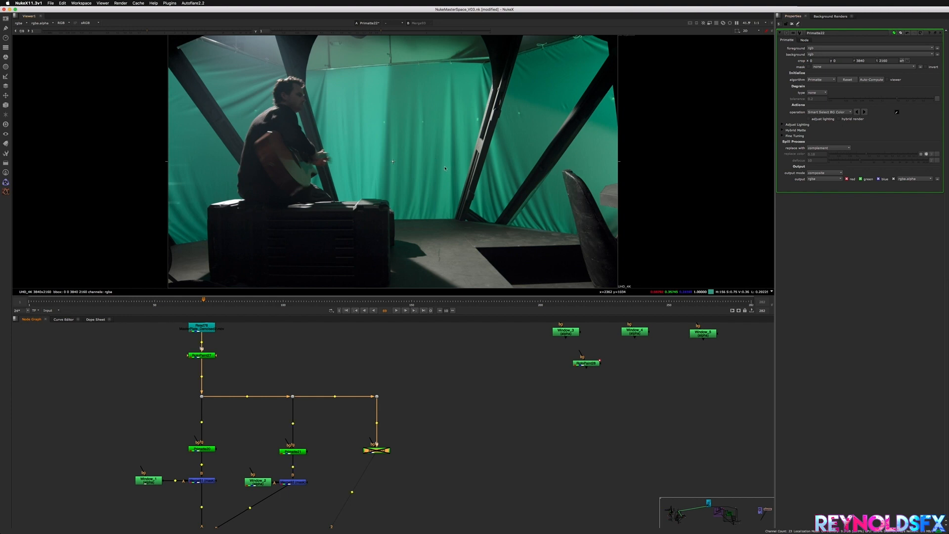
left_click_drag(445, 167, 371, 101, "ctrl+shift")
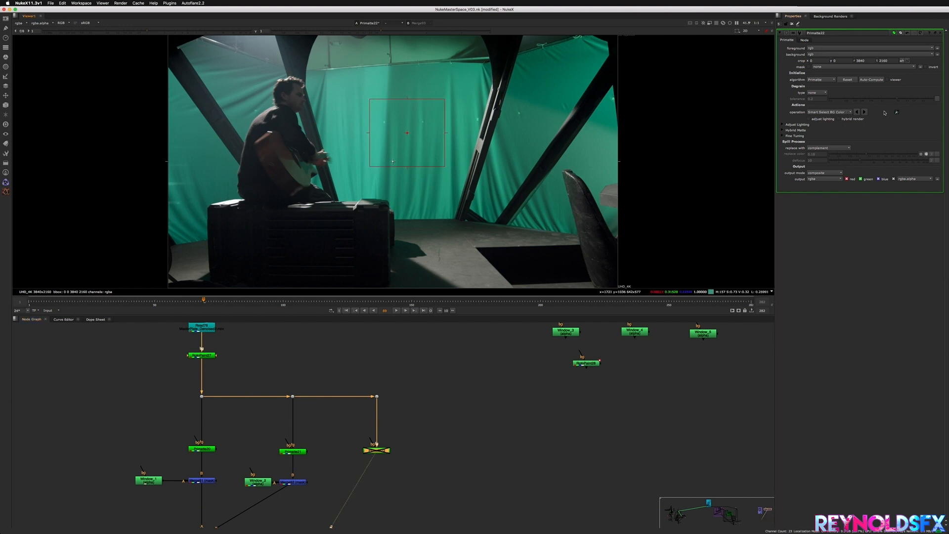
left_click(864, 112)
left_click(387, 460)
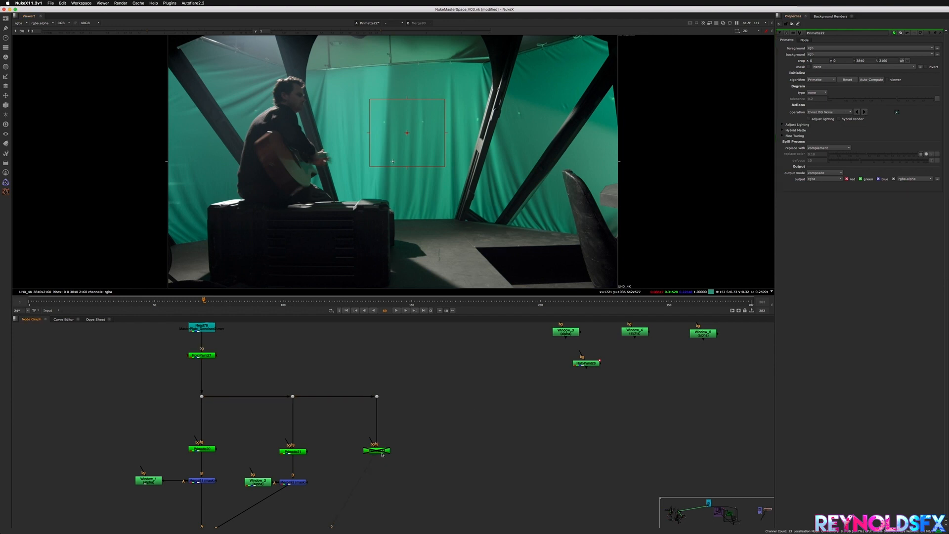
left_click(382, 452)
key("d")
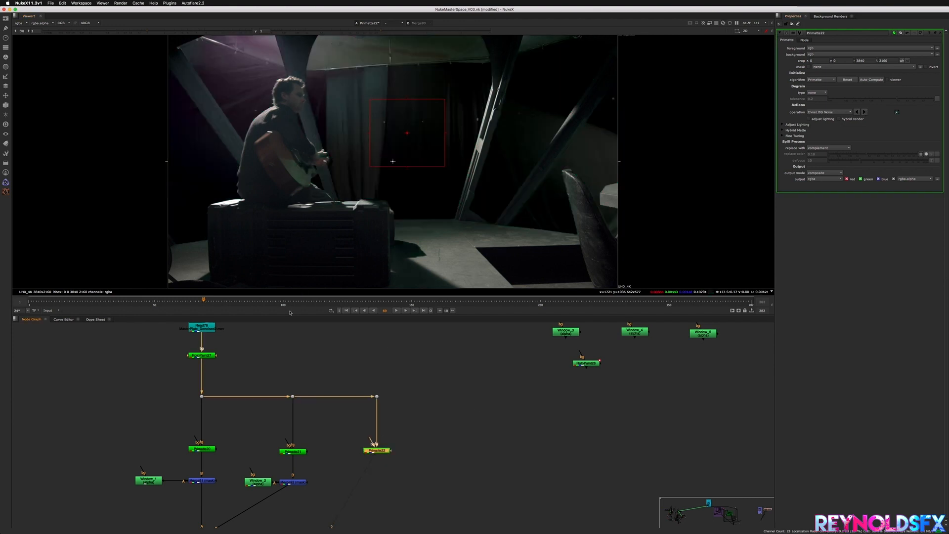
Move to about frame 107, where the actor crosses the centre window, and inspect the alpha matte there.
left_click_drag(289, 303, 310, 303)
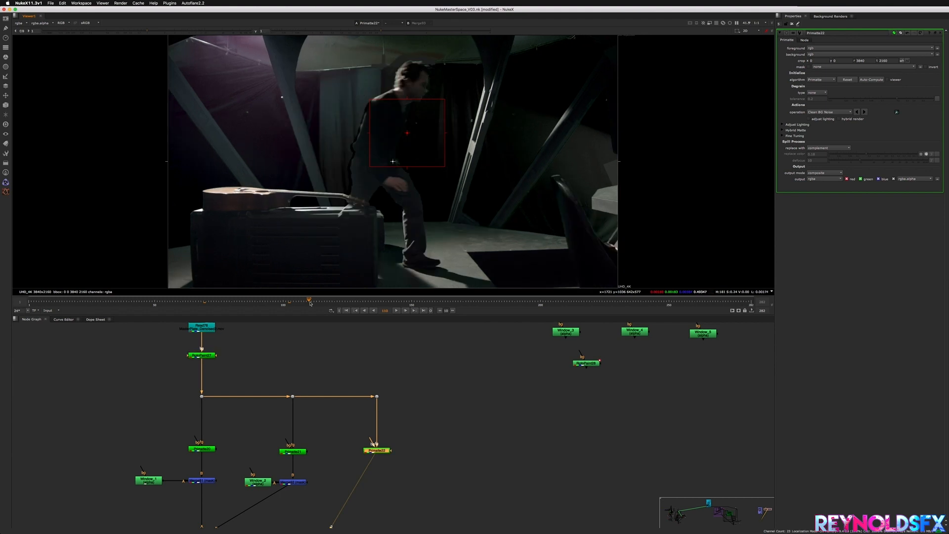
left_click(284, 301)
left_click(301, 301)
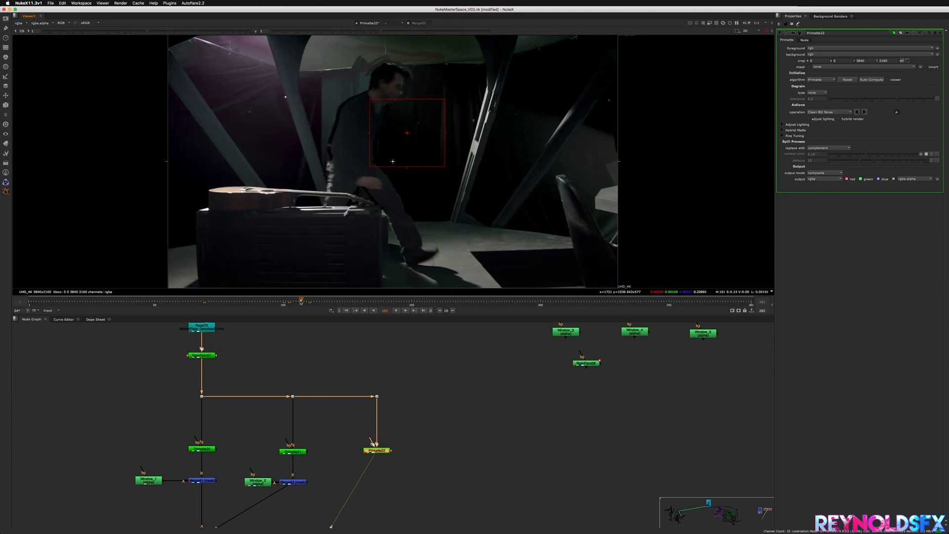
key("a")
scroll(348, 91, "up", 1)
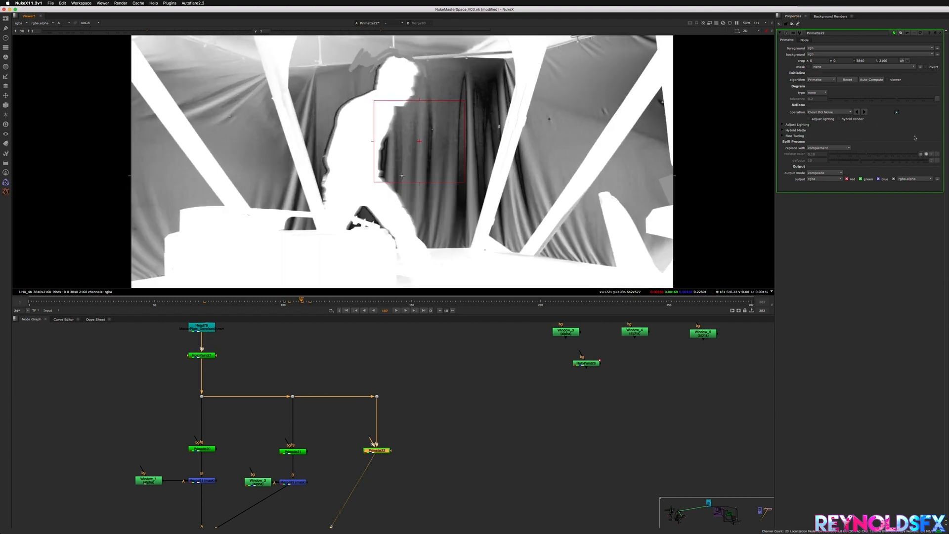
Keep Clean BG Noise active and sample the centre window's background noise behind and in front of the actor's head.
left_click(831, 112)
left_click(834, 112)
mouse_move(325, 85)
left_mouse_down("ctrl+shift")
mouse_move(346, 90)
mouse_move(362, 68)
mouse_move(369, 74)
left_mouse_up("ctrl+shift")
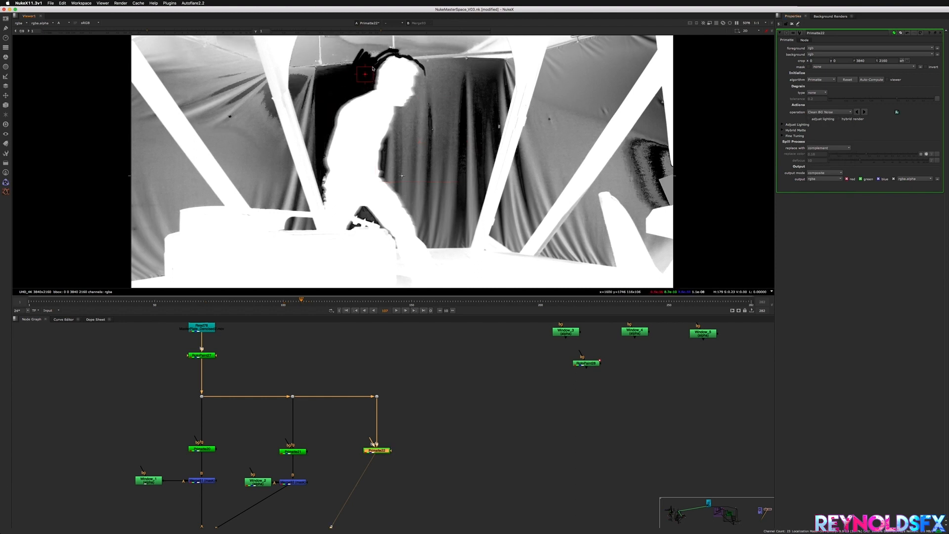
mouse_move(449, 101)
left_mouse_down("ctrl+shift")
mouse_move(424, 71)
mouse_move(371, 61)
mouse_move(382, 56)
mouse_move(432, 81)
left_mouse_up("ctrl+shift")
key("super+z")
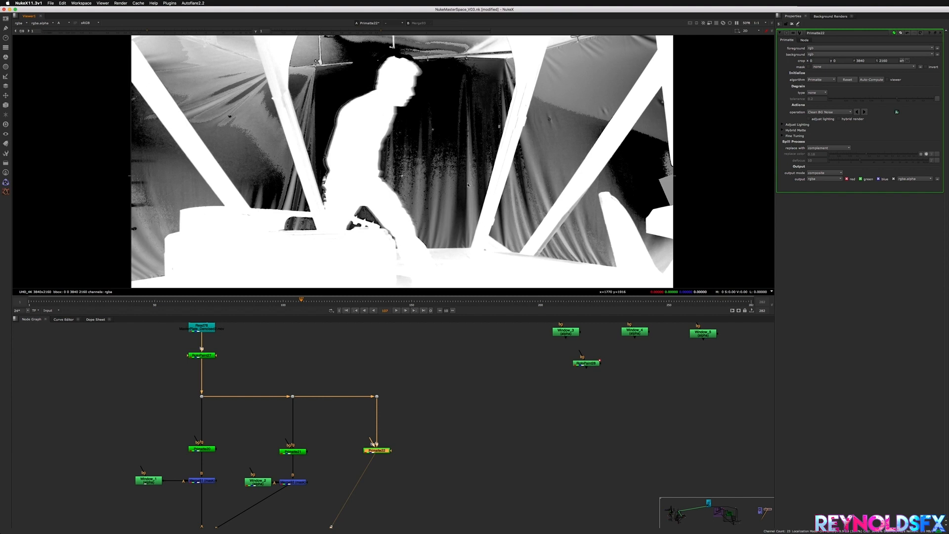
Sample the remaining background noise across the open centre window, in front of the actor's torso and just behind his back.
left_click_drag(463, 192, 431, 158, "shift+super")
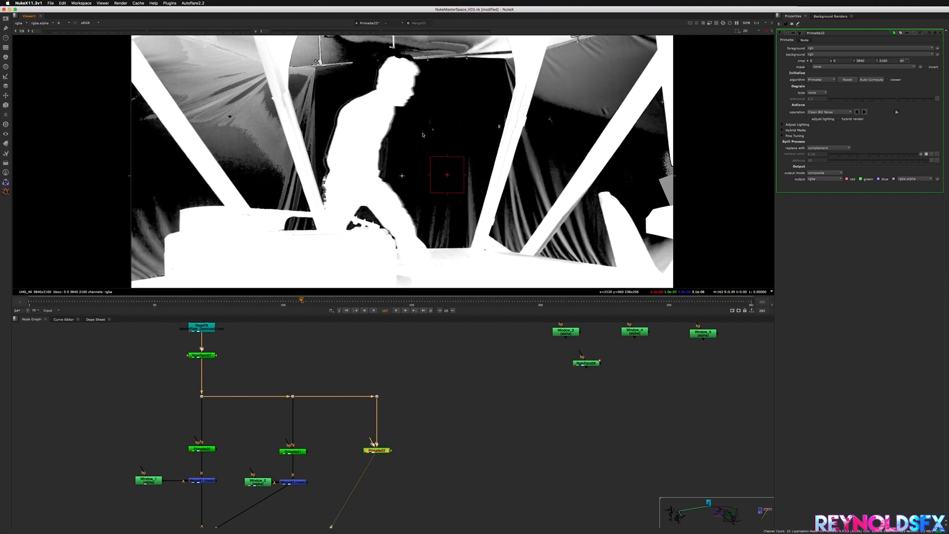
left_click_drag(426, 122, 478, 179, "shift+super")
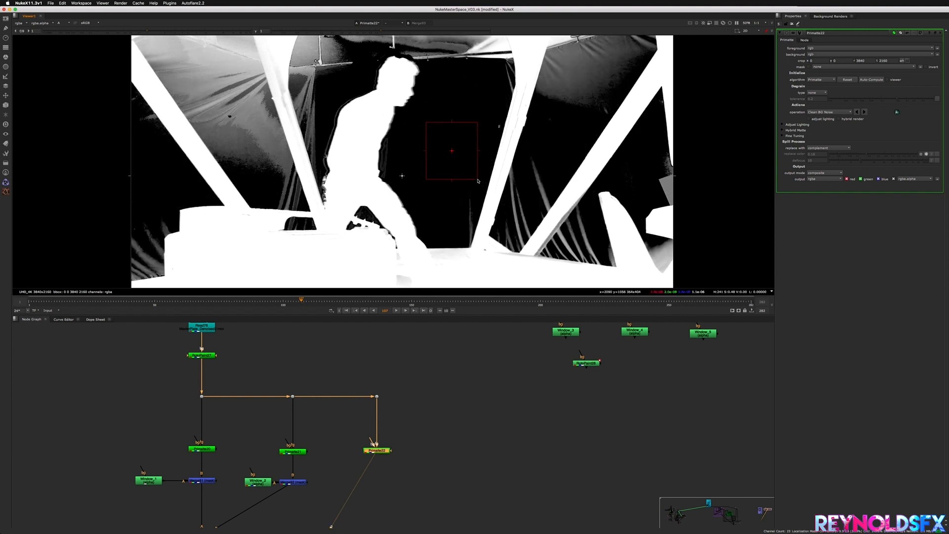
left_click_drag(403, 161, 384, 149, "shift+super")
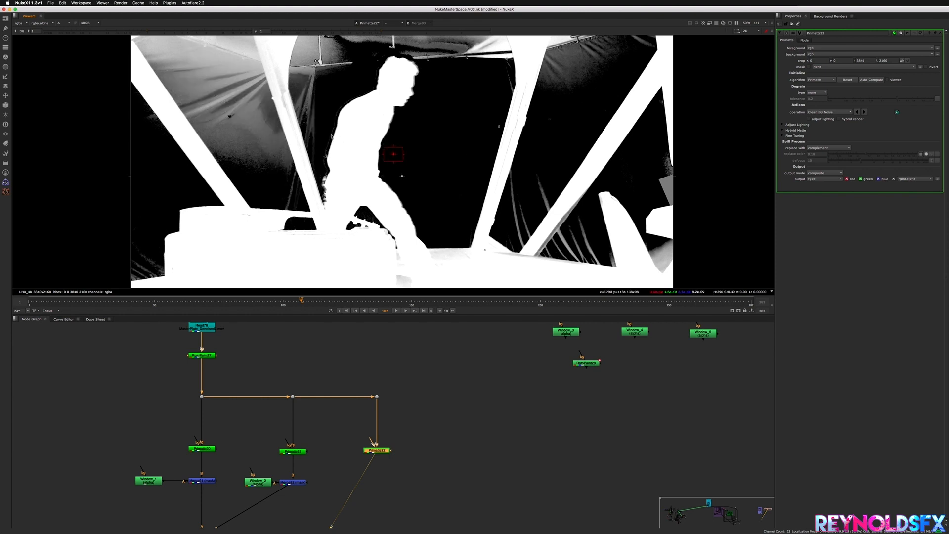
key("a")
key("a")
left_click_drag(327, 119, 335, 123, "shift+super")
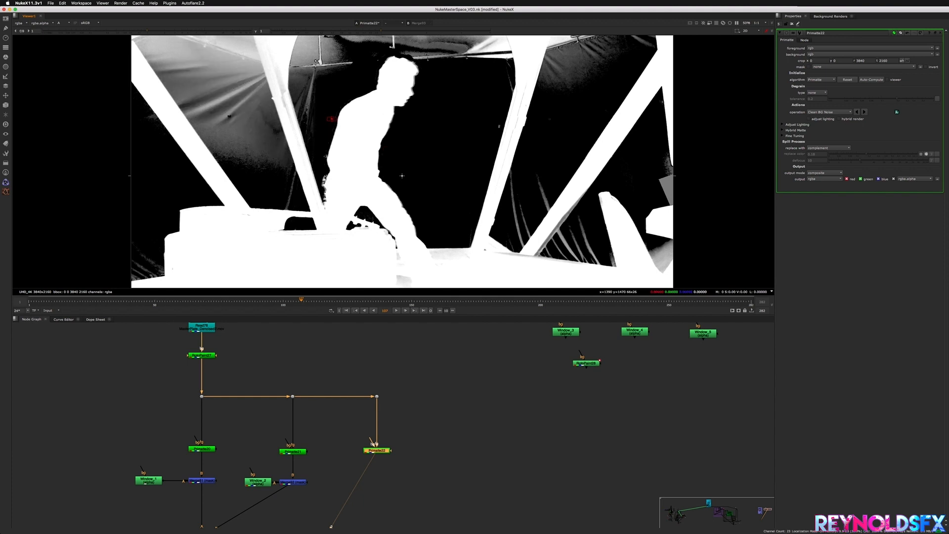
Compare the keyed colour image with the original plate around the motion-blurred edge behind the actor's waist by toggling Primatte22.
key("a")
scroll(324, 176, "up", 5)
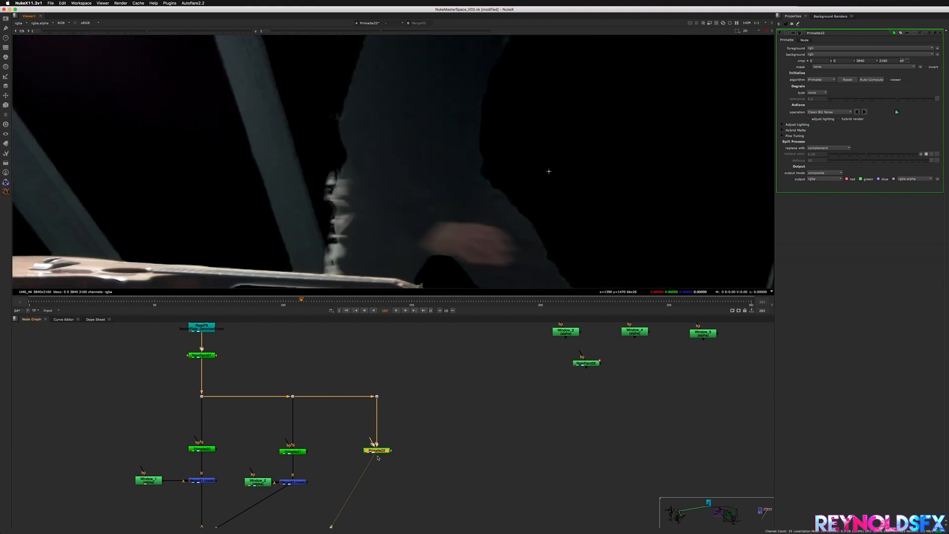
key("d")
key("d")
key("d")
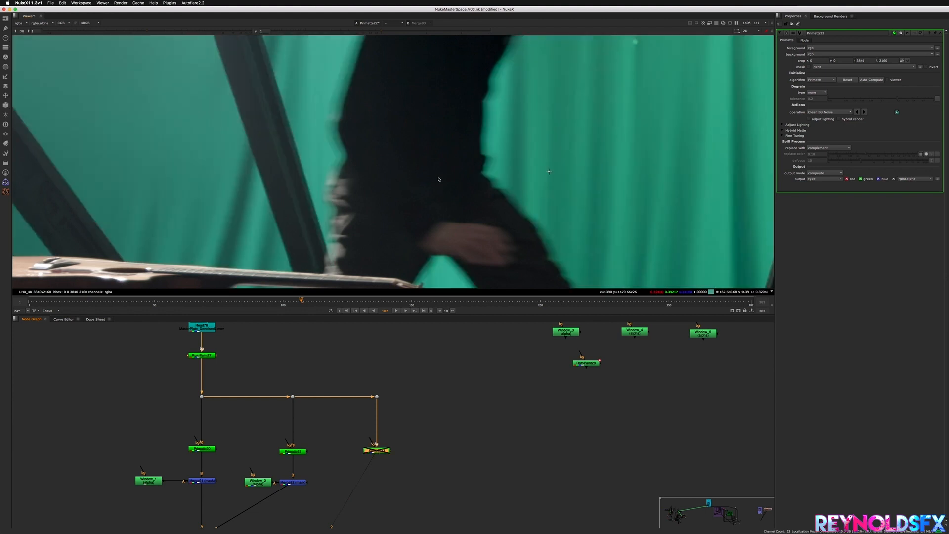
key("d")
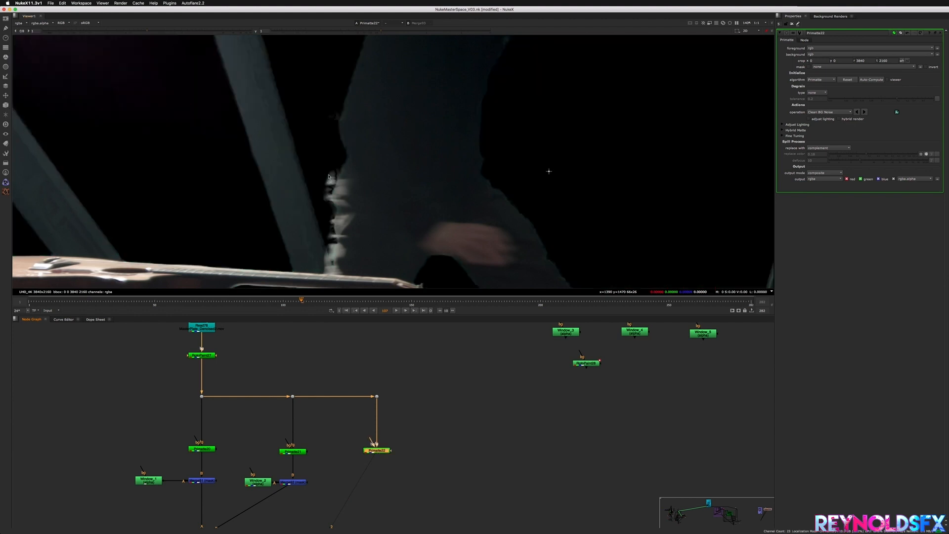
key("d")
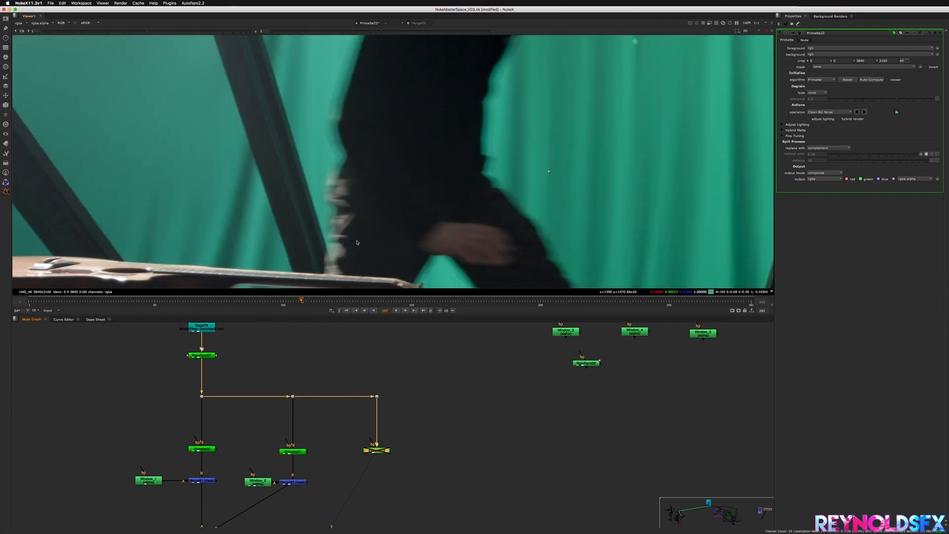
key("d")
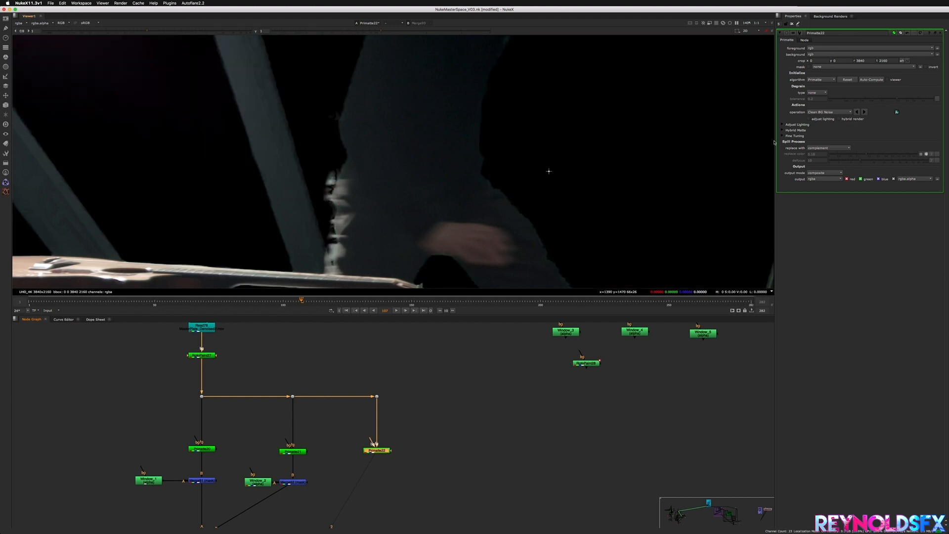
Switch the Primatte22 operation to Clean FG Noise, sample the blurred edge behind the actor's waist, and check the full-frame alpha.
left_click(829, 112)
left_click(824, 118)
mouse_move(384, 187)
left_mouse_down("shift+super")
mouse_move(380, 173)
mouse_move(330, 179)
left_mouse_up("shift+super")
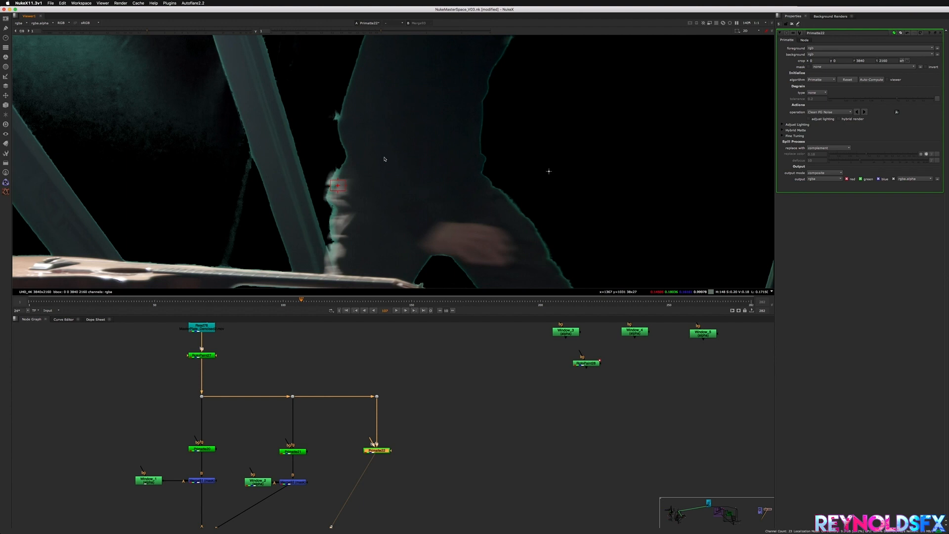
key("f")
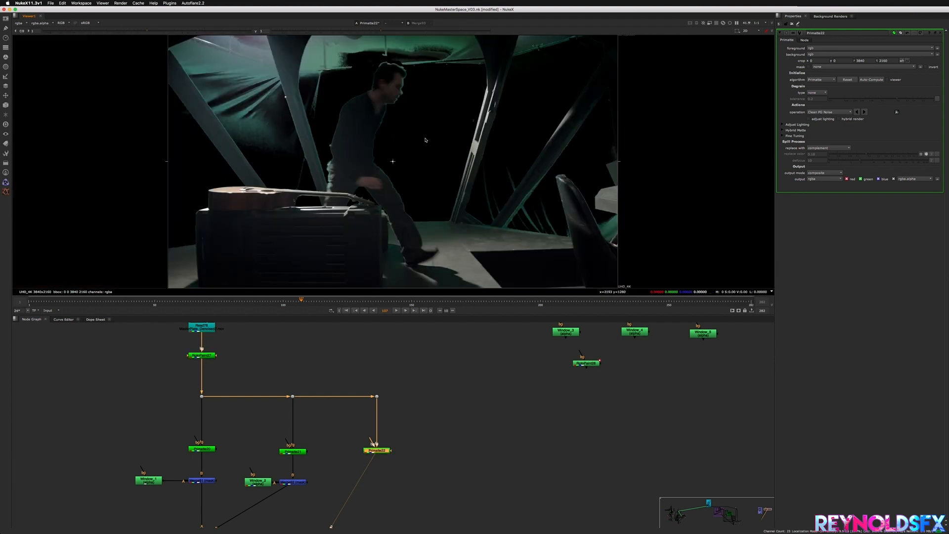
key("a")
key("a")
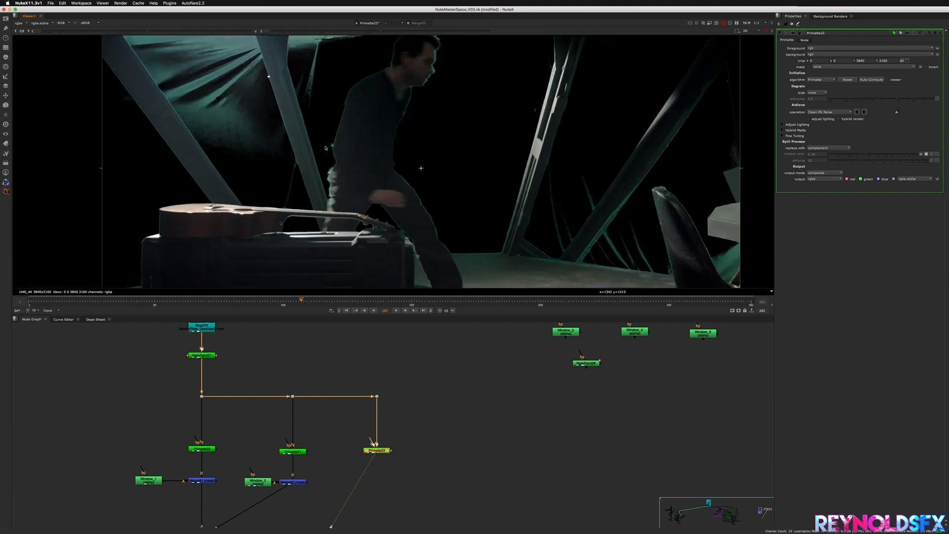
Return the operation to Clean BG Noise and sample the green remnant beside the actor's lower back.
scroll(328, 143, "up", 5)
left_click(820, 111)
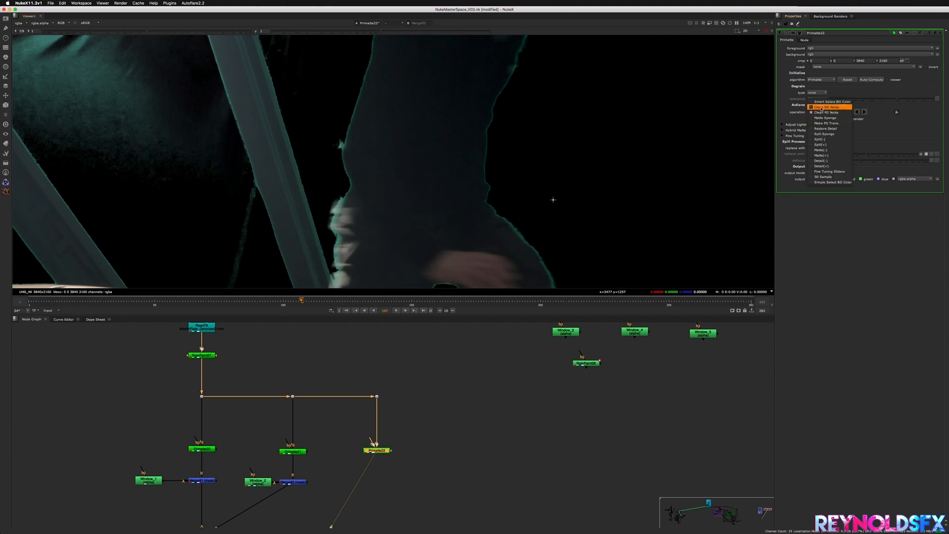
left_click(825, 105)
left_click(339, 147, "super")
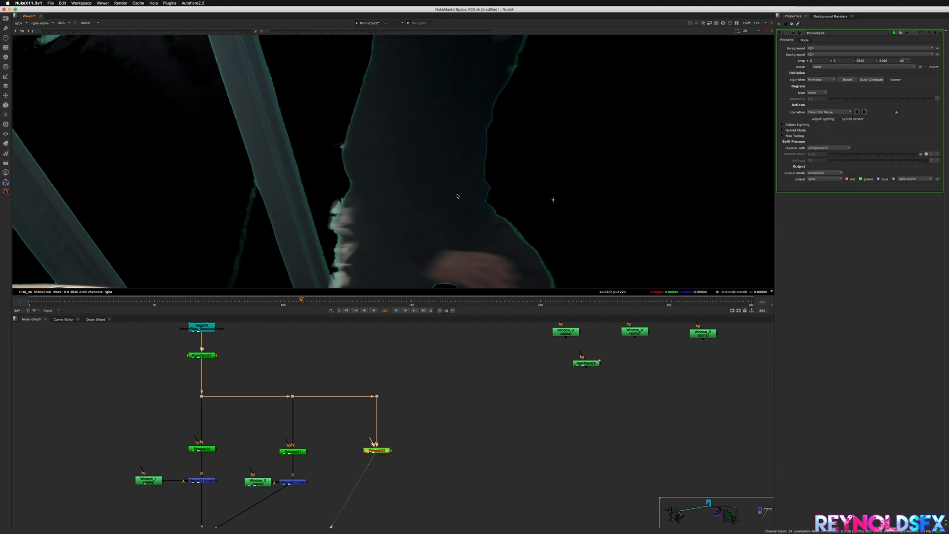
Move to about frame 131 in the alpha view and sample the background noise in the centre window's lower corner nearest the strut.
key("f")
key("a")
mouse_move(371, 300)
left_mouse_down()
mouse_move(342, 302)
mouse_move(361, 304)
left_mouse_up()
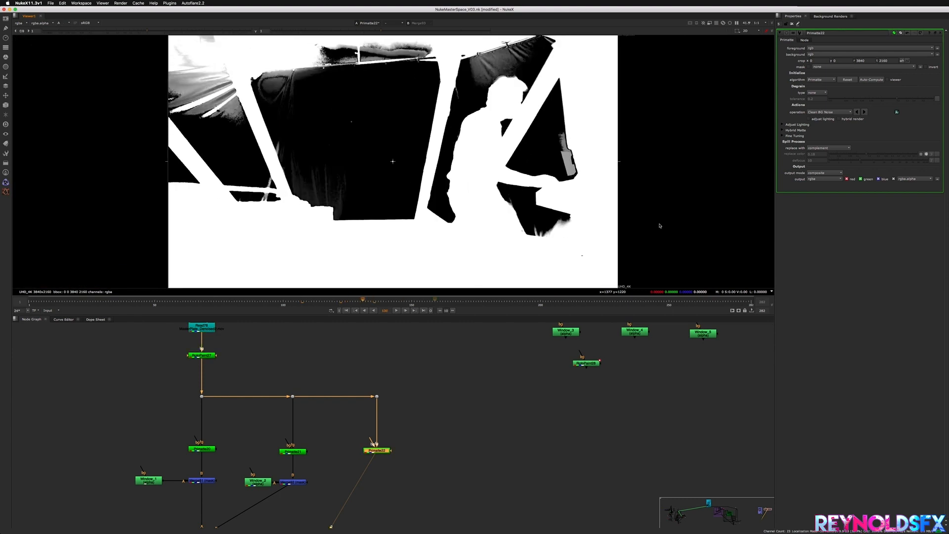
left_click_drag(334, 195, 311, 173, "ctrl+shift")
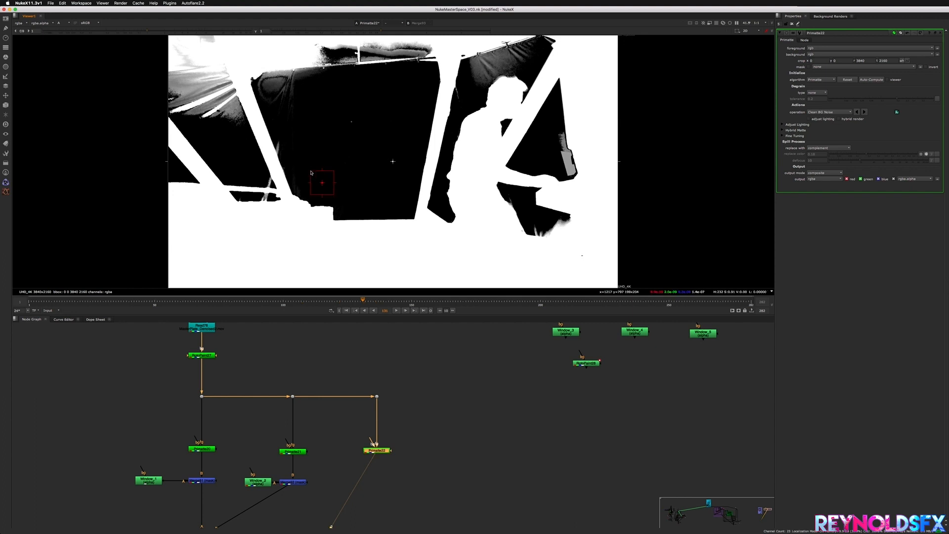
Sample remaining green-screen noise inside the windows with Primatte's Clean BG Noise at several different frames of the shot.
left_click_drag(365, 111, 347, 131, "ctrl+shift")
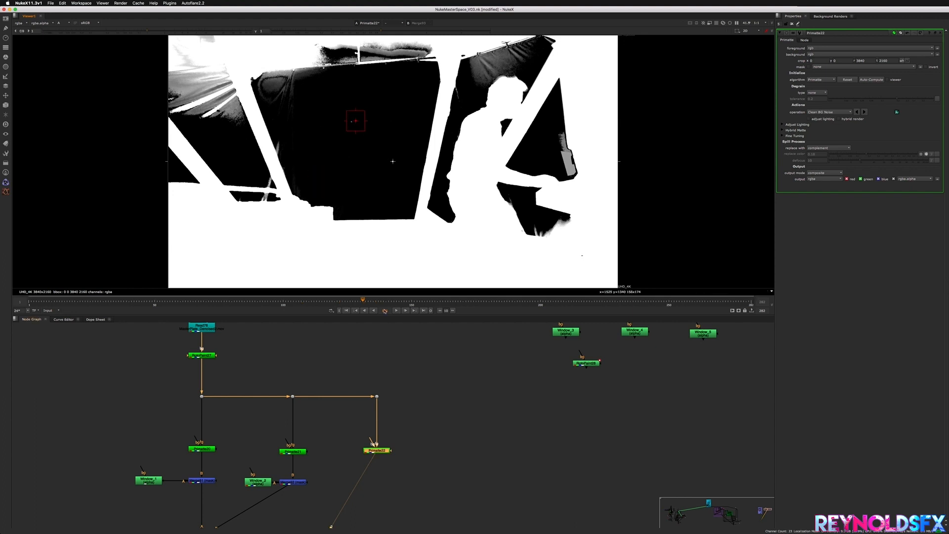
left_click(296, 300)
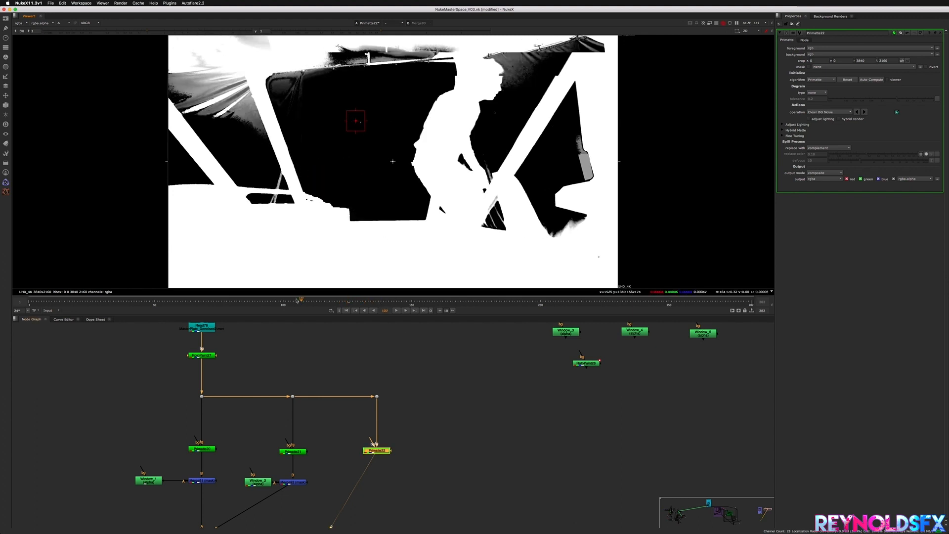
left_click_drag(296, 300, 257, 300)
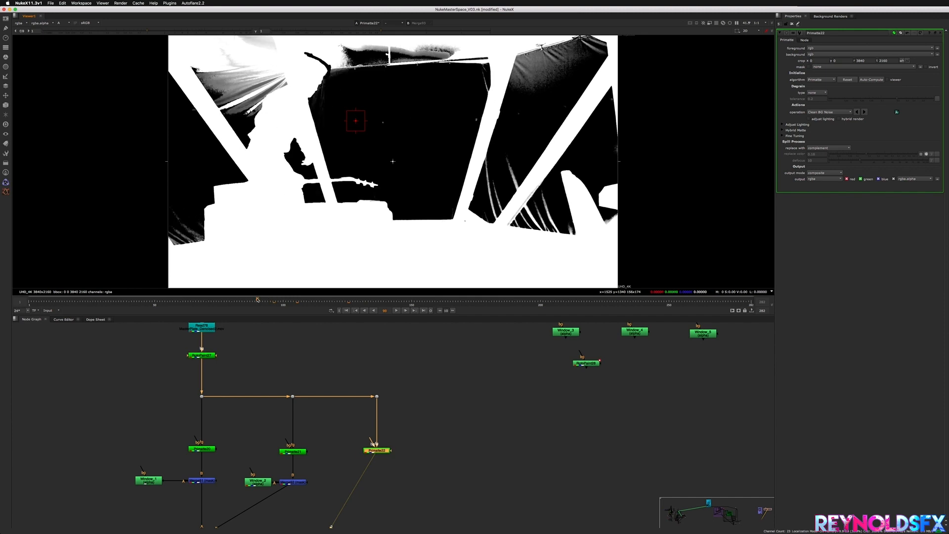
left_click_drag(327, 107, 319, 97, "shift+super")
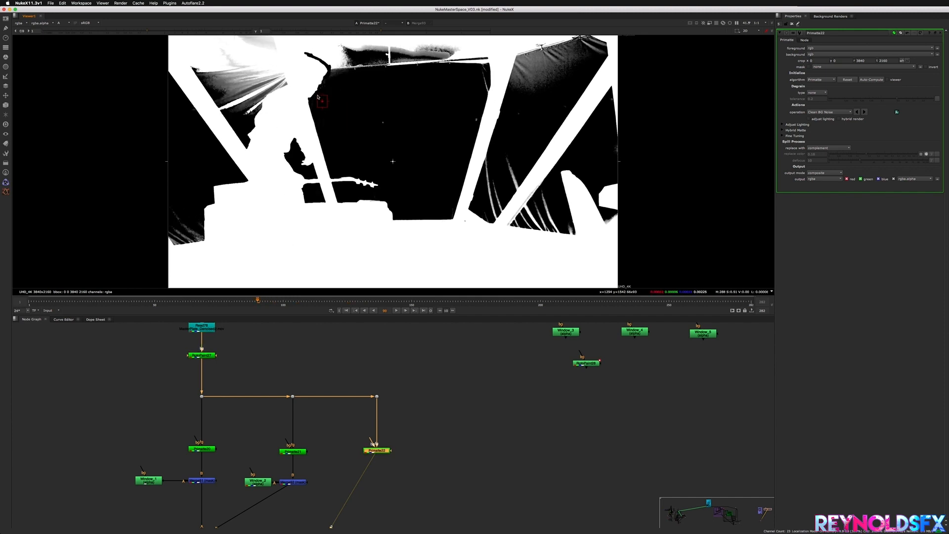
left_click_drag(217, 300, 201, 299)
left_click_drag(326, 84, 314, 78, "shift+super")
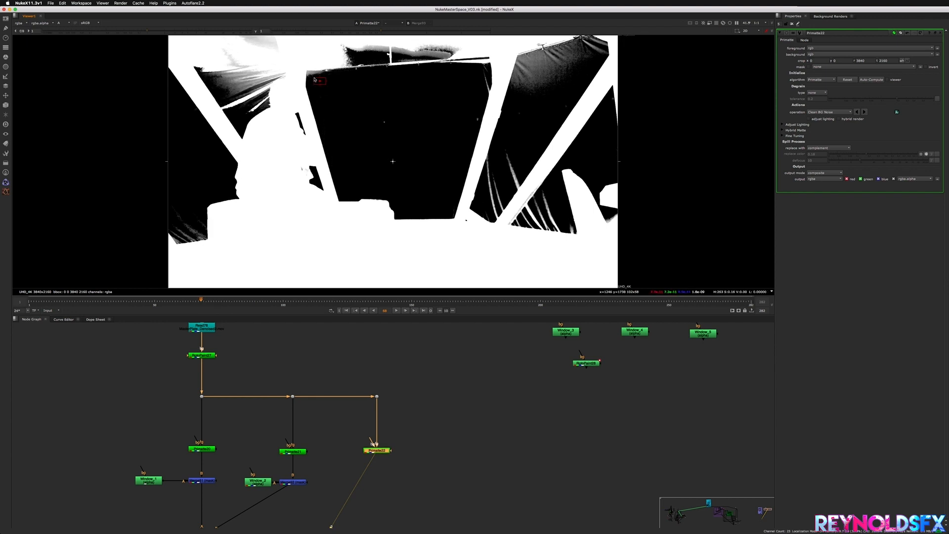
left_click_drag(219, 300, 332, 300)
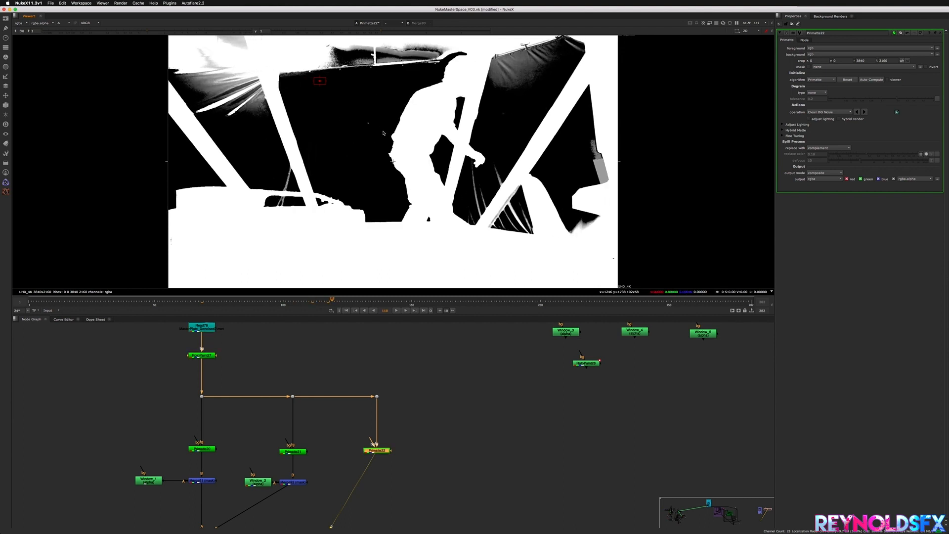
mouse_move(371, 129)
left_mouse_down("ctrl")
mouse_move(381, 132)
mouse_move(376, 142)
left_mouse_up("ctrl")
Examine the alpha matte at various frames for leftover background noise, keeping the timeline range set to Input.
left_click(381, 300)
mouse_move(381, 301)
left_mouse_down()
mouse_move(413, 302)
mouse_move(371, 310)
mouse_move(381, 311)
left_mouse_up()
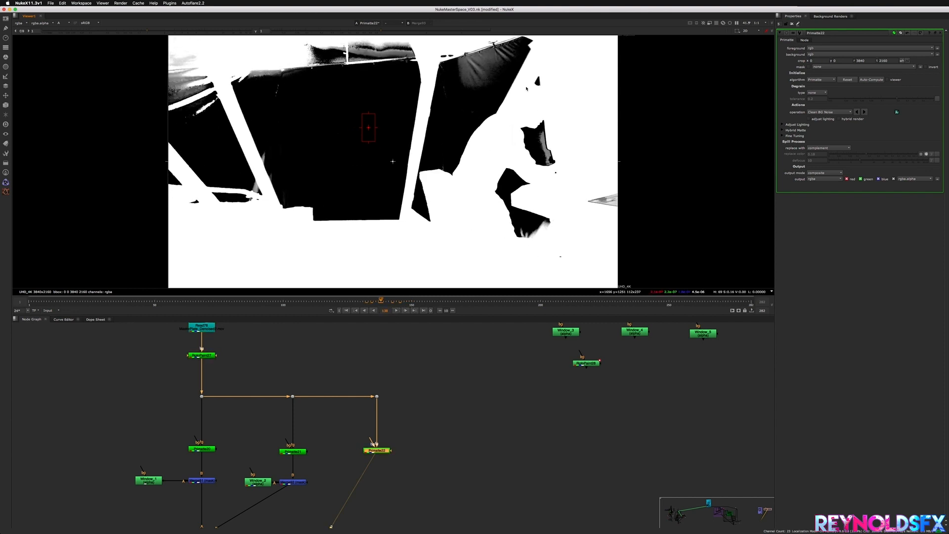
left_click(371, 302)
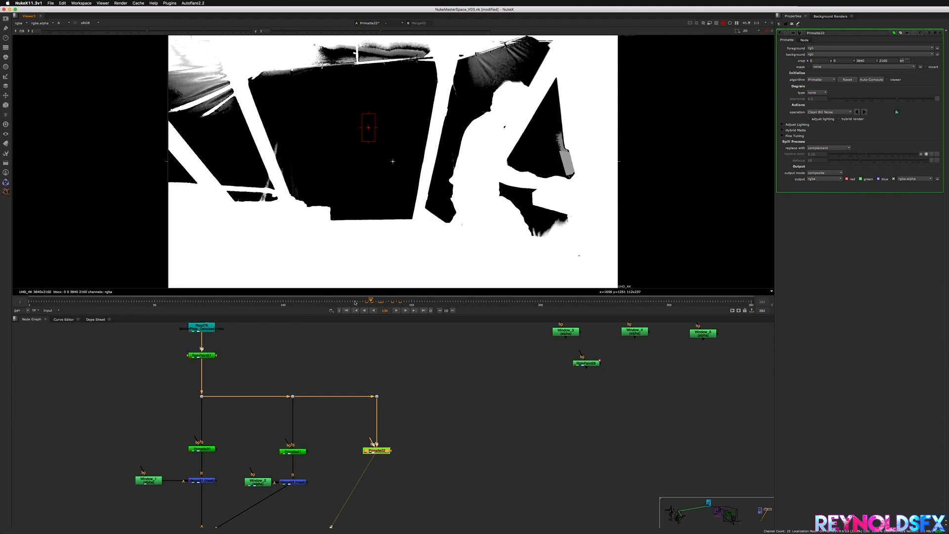
left_click(309, 301)
left_click_drag(312, 301, 371, 300)
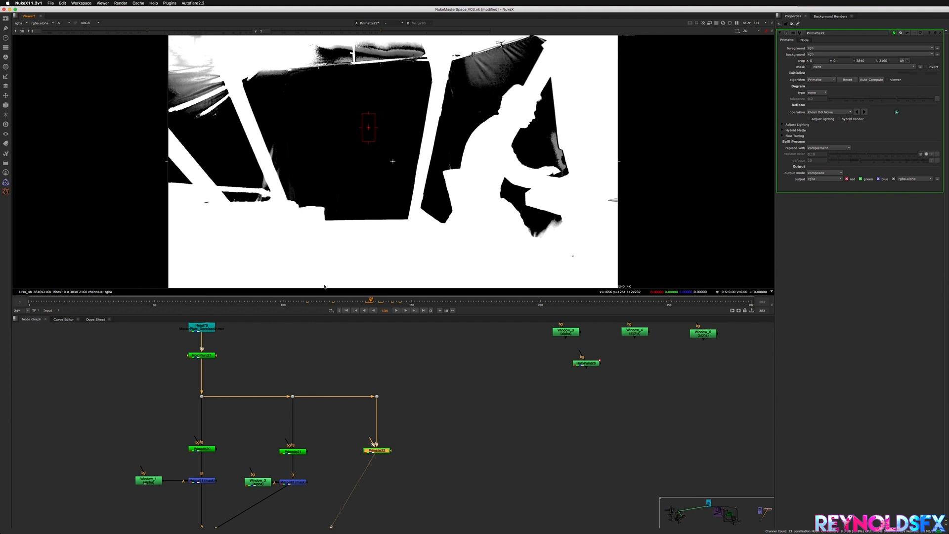
left_click(381, 301)
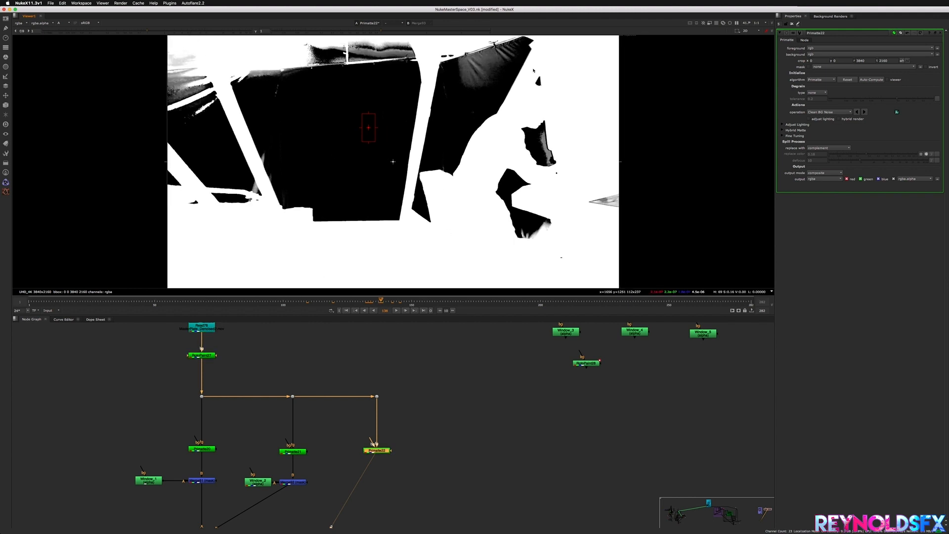
left_click_drag(375, 305, 300, 323)
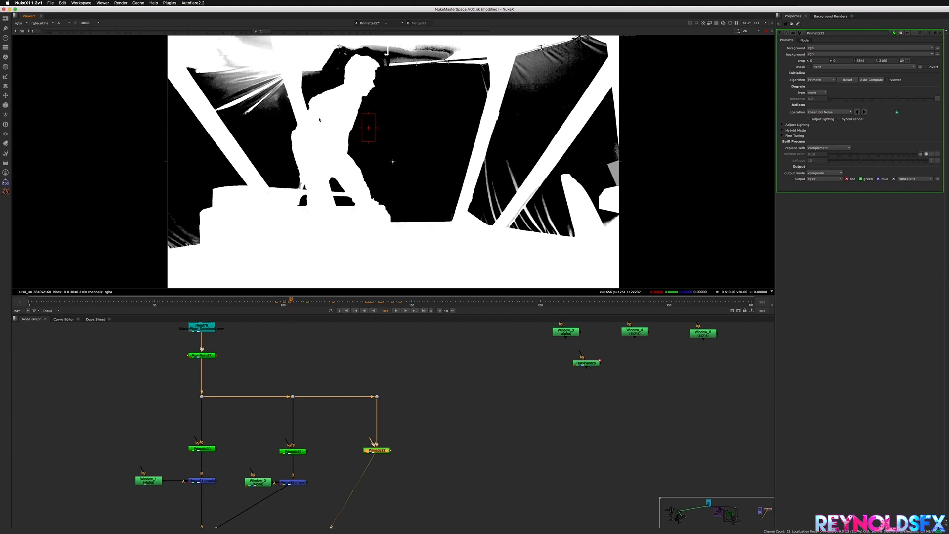
scroll(305, 306, "down", 2)
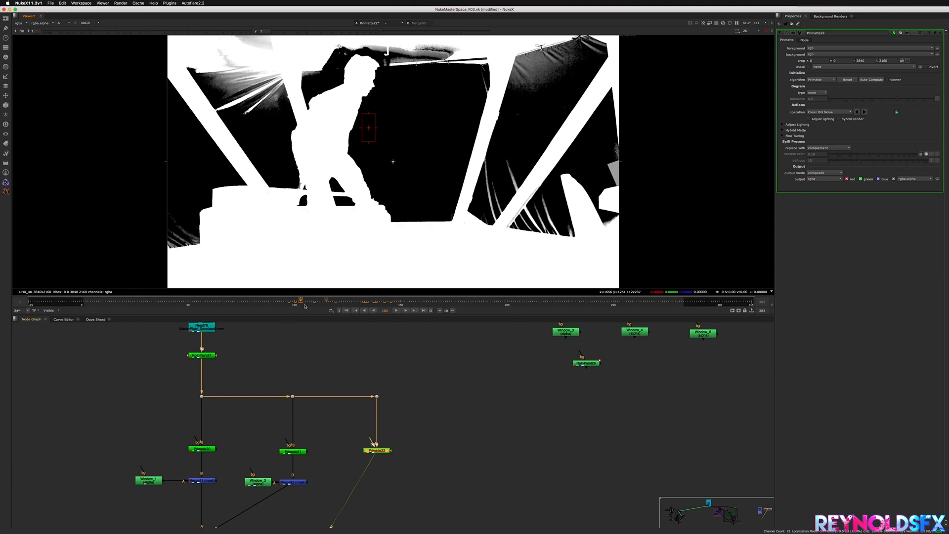
left_click(49, 310)
left_click(50, 322)
left_click(354, 301)
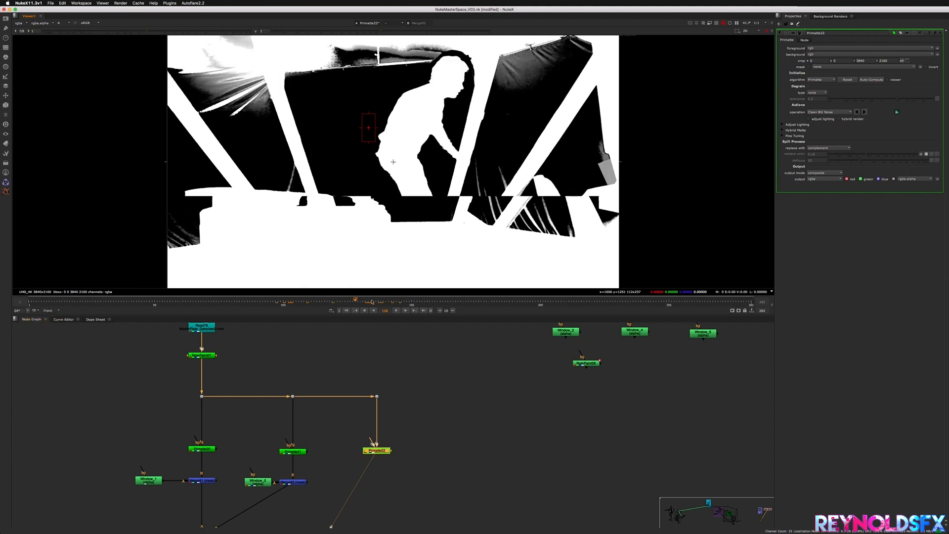
key("Left")
key("Left")
key("Left")
key("Left")
key("Left")
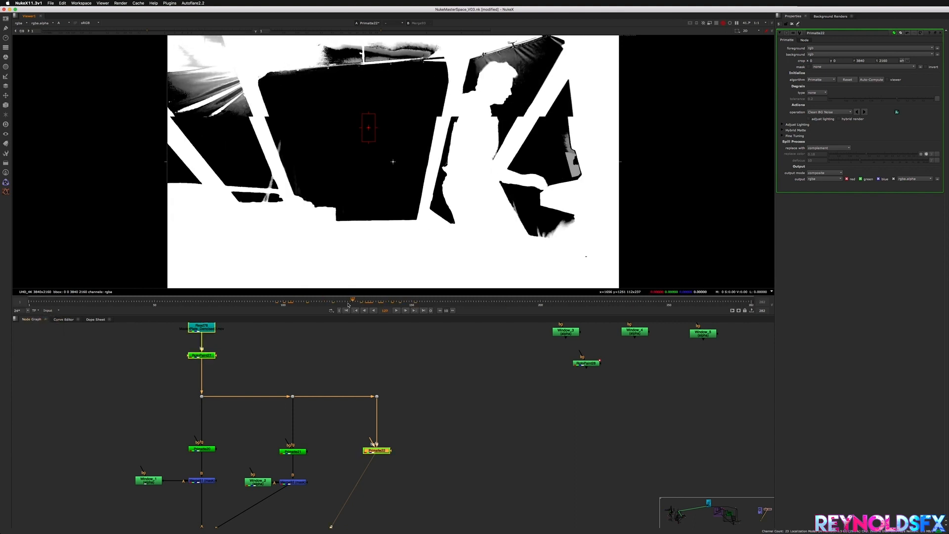
left_click_drag(348, 304, 311, 307)
Return the viewer to full colour and close the Primatte properties, clearing the sampled region.
key("a")
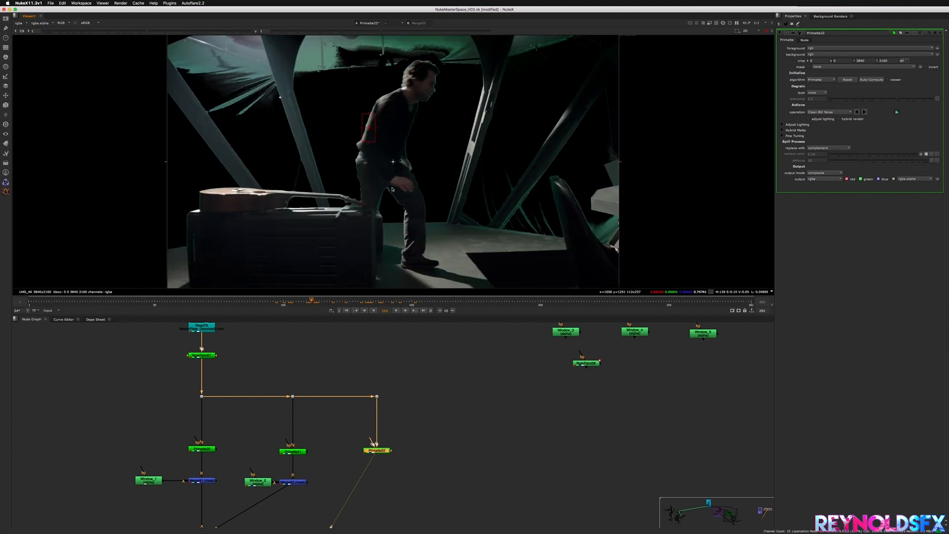
left_click(791, 24)
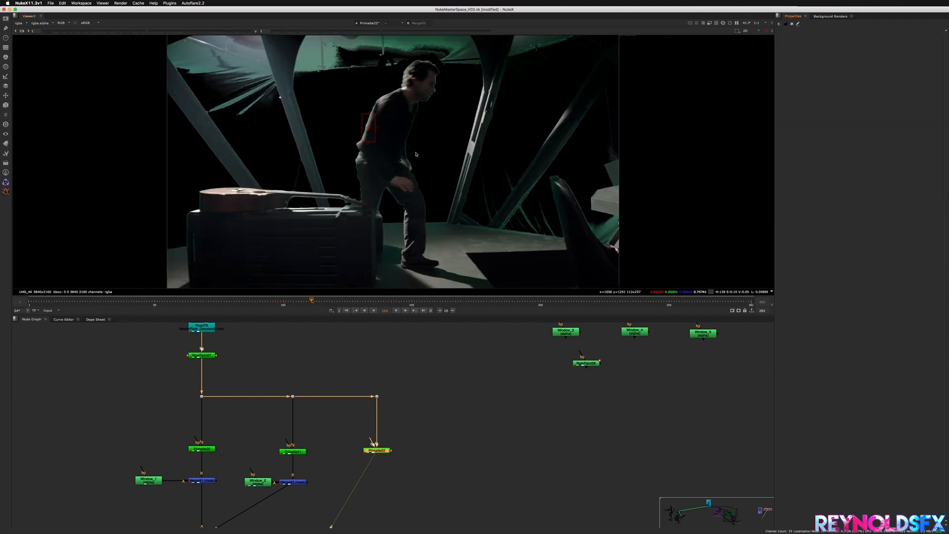
right_click(418, 125, "super")
Duplicate the second key's mask Merge node and attach the copy beneath the third Primatte.
middle_click_drag(366, 464, 337, 410)
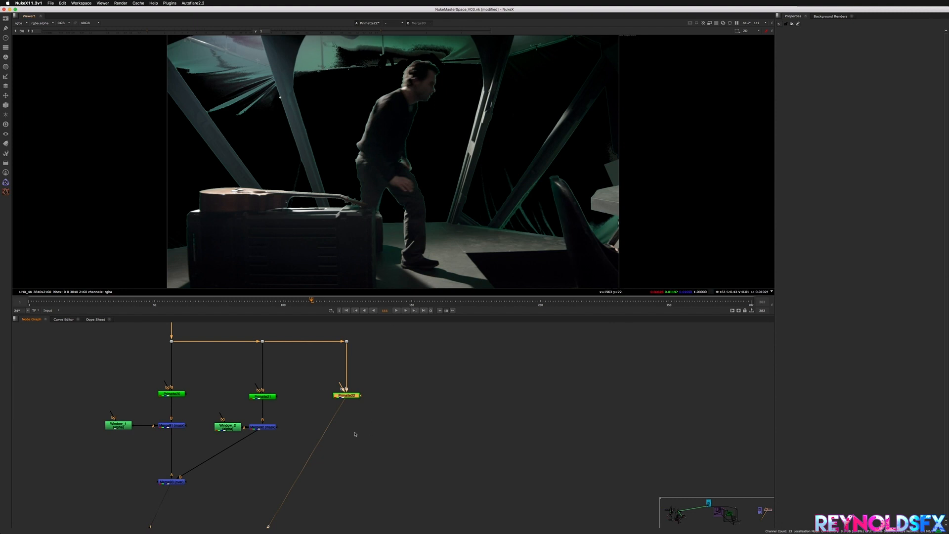
middle_click_drag(347, 398, 365, 418)
left_click_drag(365, 418, 365, 415)
left_click(286, 455)
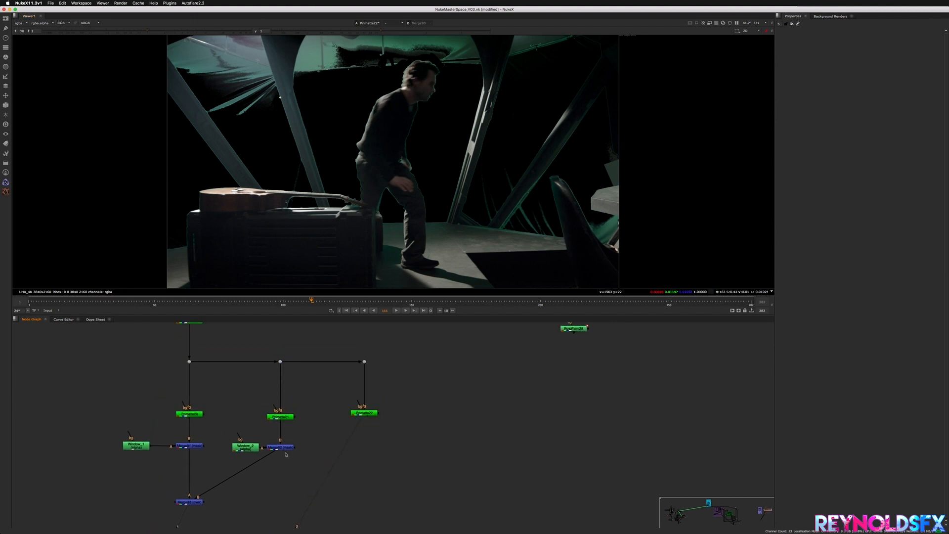
left_click(279, 447)
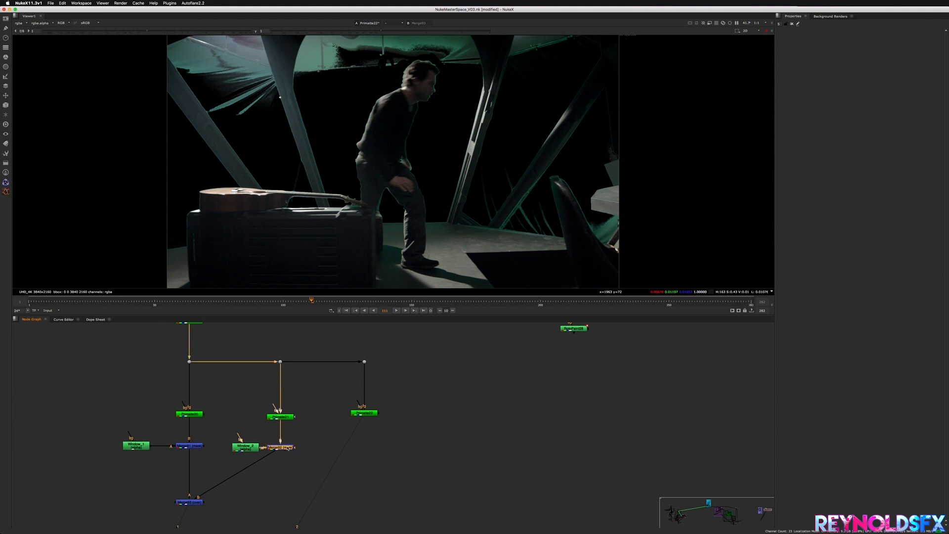
key("super+c")
left_click(398, 458)
key("super+v")
left_click_drag(405, 459, 364, 413)
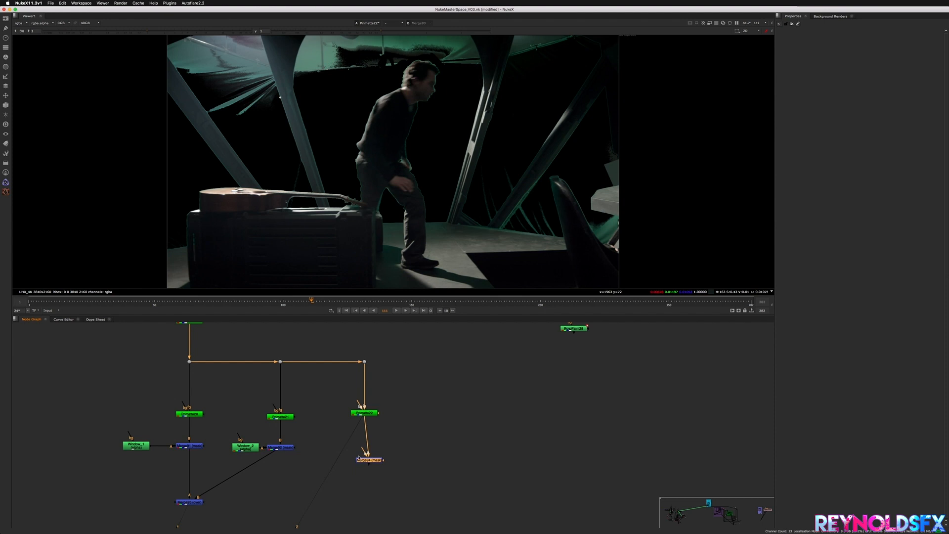
left_click_drag(359, 457, 354, 449)
Place the Window_3 roto beside the new mask Merge and connect it to the A input.
middle_click_drag(554, 360, 369, 454)
left_click_drag(339, 412, 454, 455)
middle_click_drag(464, 451, 542, 358)
left_click_drag(526, 362, 299, 428)
middle_click_drag(298, 428, 428, 411)
left_click_drag(428, 410, 311, 460)
Combine the third masked key with the first two using a new over Merge, and route both side branches through right-angle Dots.
middle_click_drag(379, 493, 415, 441)
left_click(372, 469)
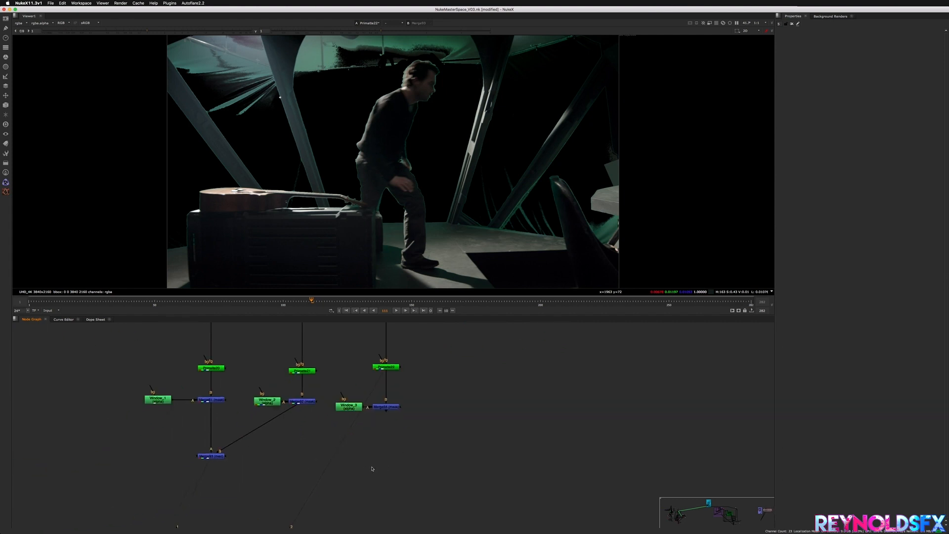
key("m")
left_click_drag(371, 468, 381, 408)
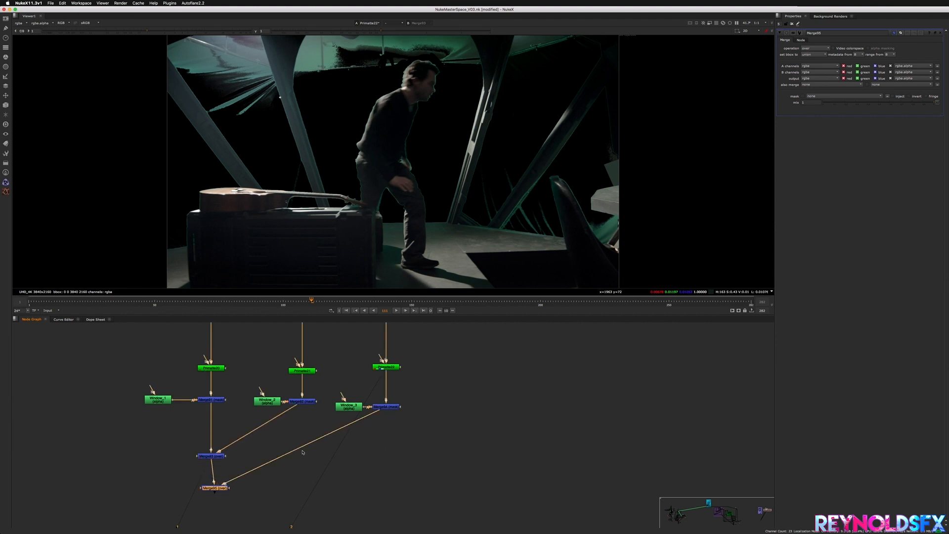
left_click_drag(301, 448, 387, 490, "super")
left_click_drag(214, 485, 211, 490)
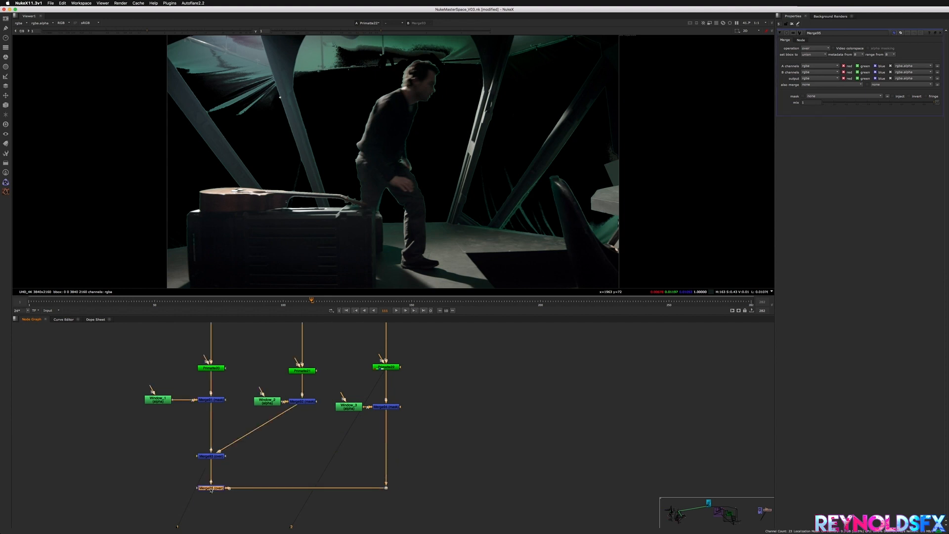
left_click_drag(257, 431, 303, 458, "super")
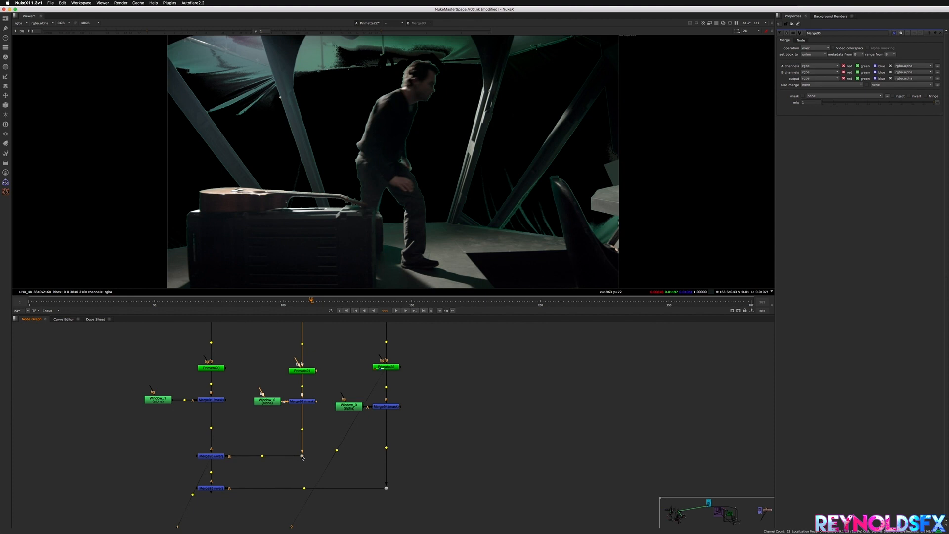
Set the node colour of all three mask Merge nodes to yellow.
left_click(307, 402)
key("super+shift+c")
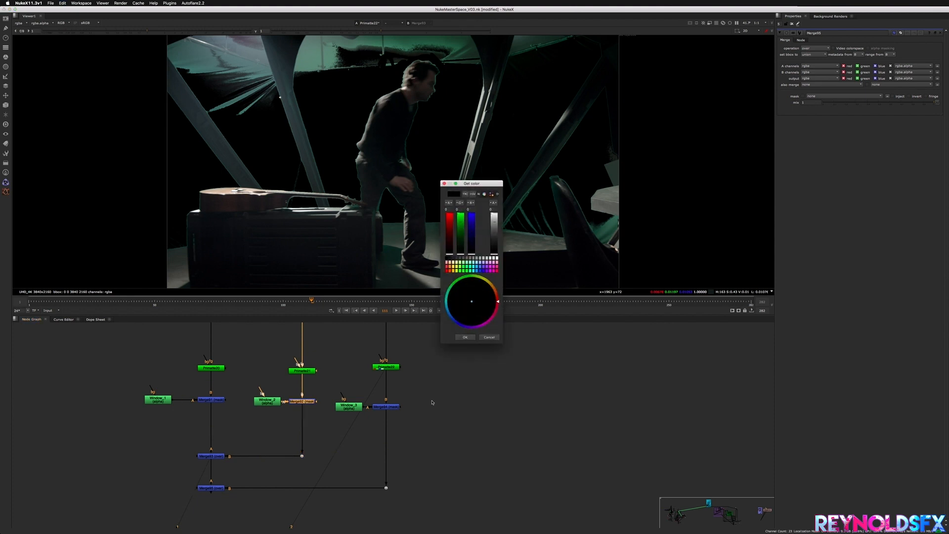
left_click(457, 272)
left_click(465, 337)
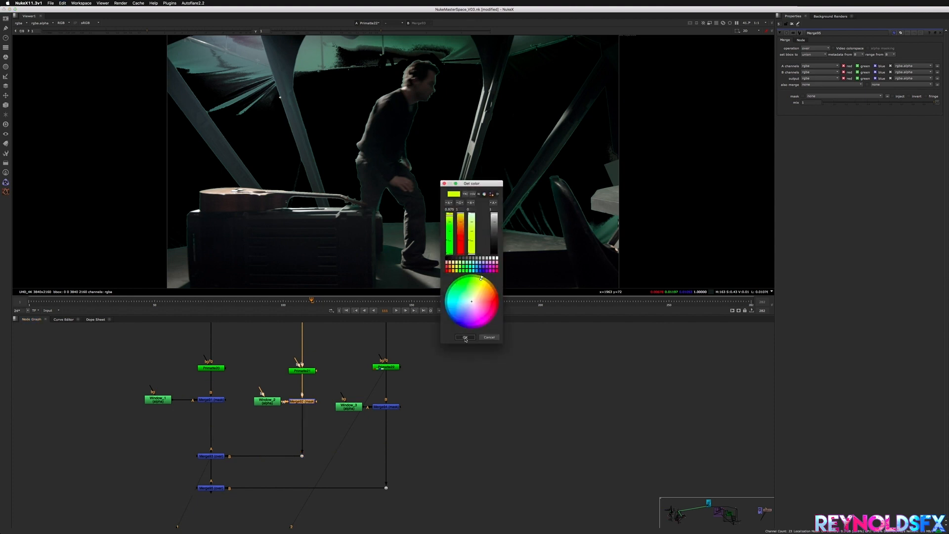
left_click(216, 400)
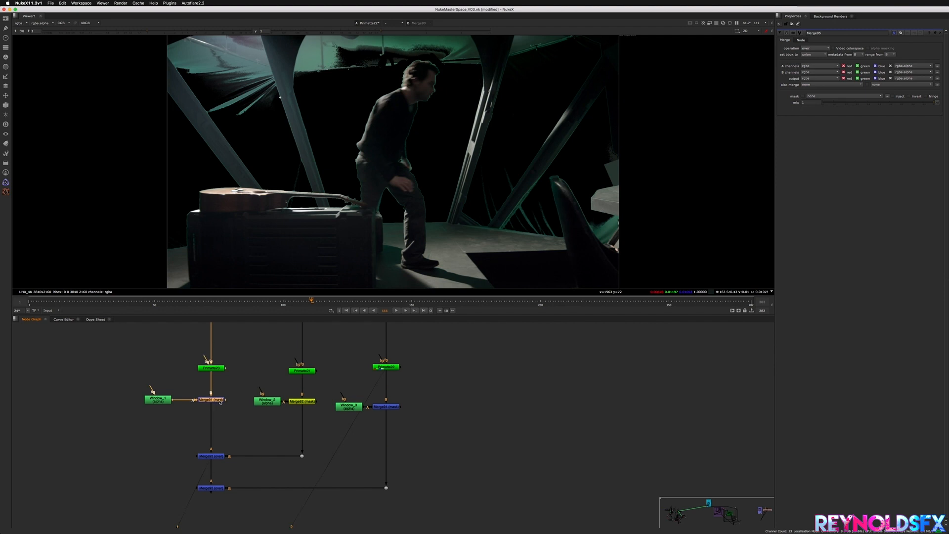
double_click(384, 407)
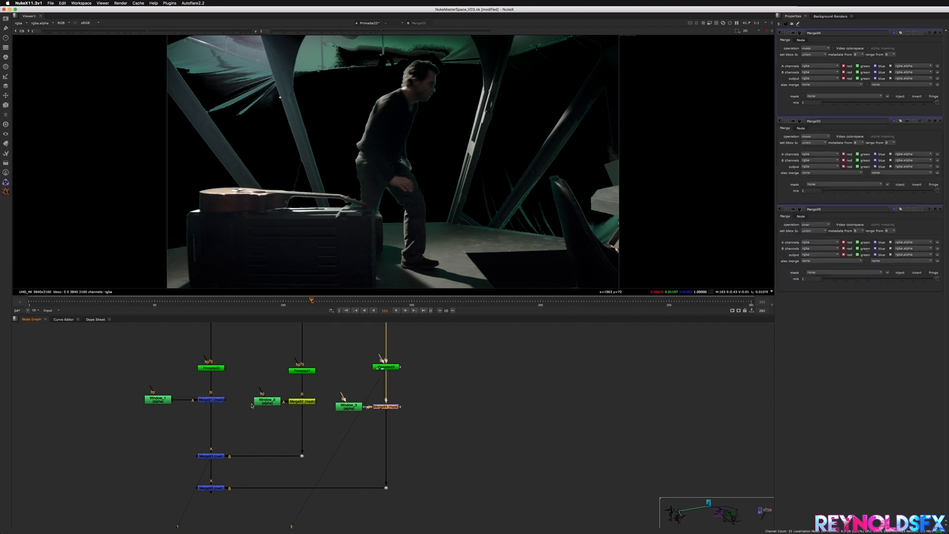
double_click(290, 402)
left_click_drag(894, 33, 895, 209)
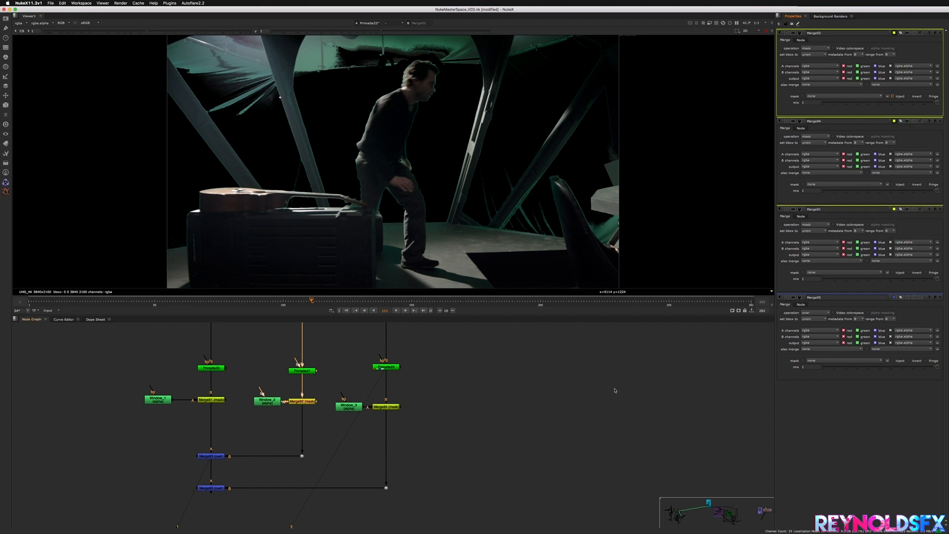
View the bottom over Merge's output and examine the combined window keys at frames throughout the shot.
left_click(614, 391)
middle_click_drag(318, 487, 373, 438)
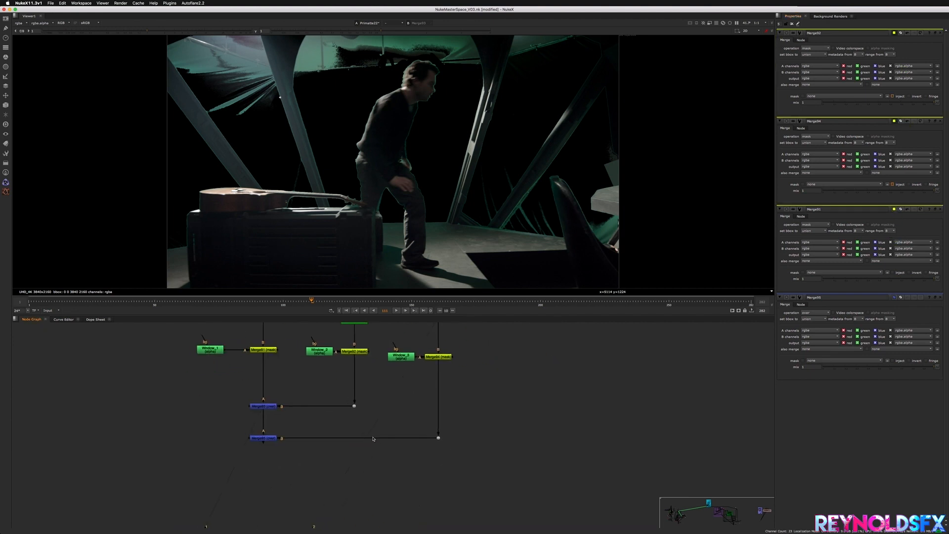
left_click(271, 439)
key("1")
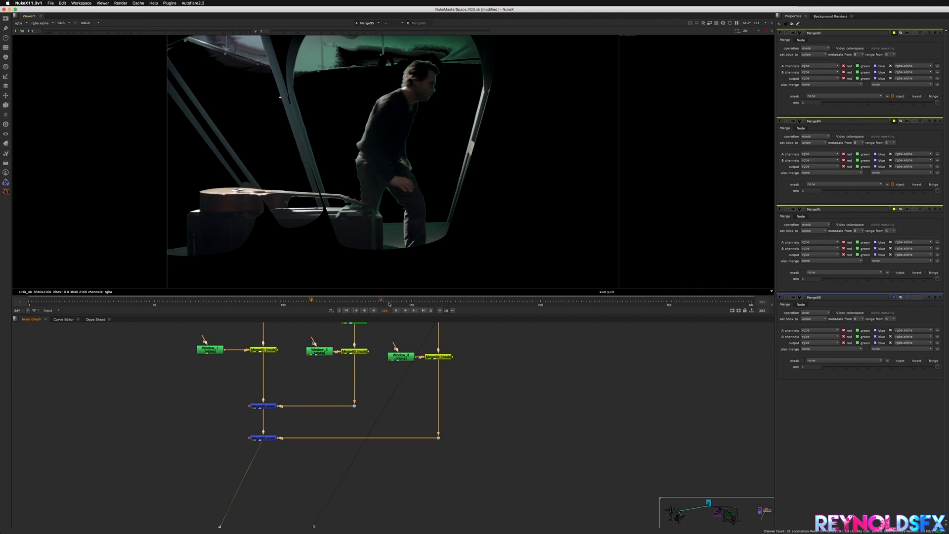
left_click(240, 303)
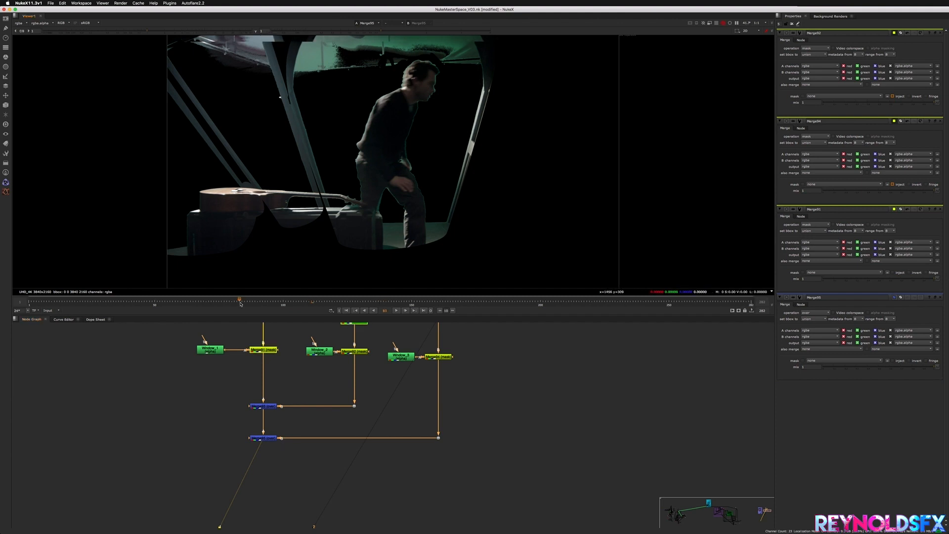
left_click_drag(240, 303, 237, 304)
left_click(201, 304)
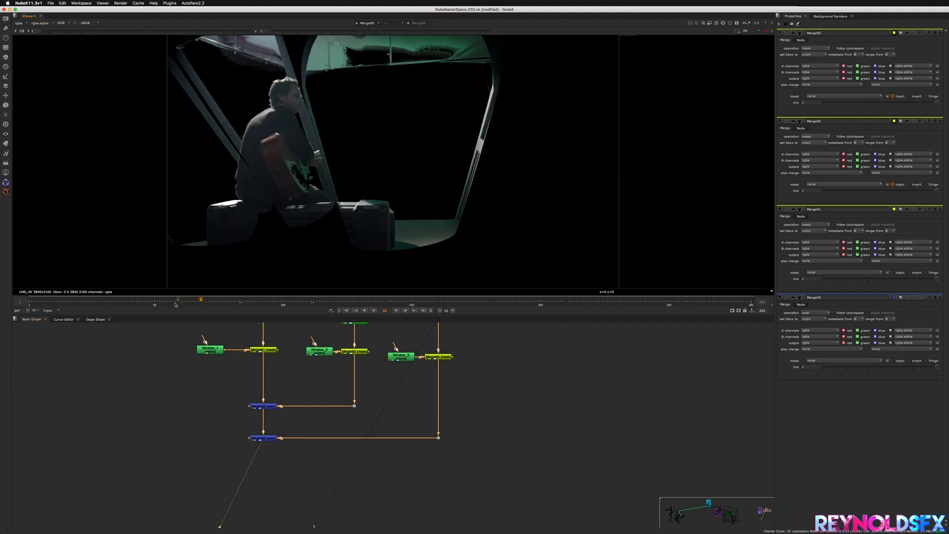
left_click(176, 304)
left_click(140, 304)
left_click(107, 304)
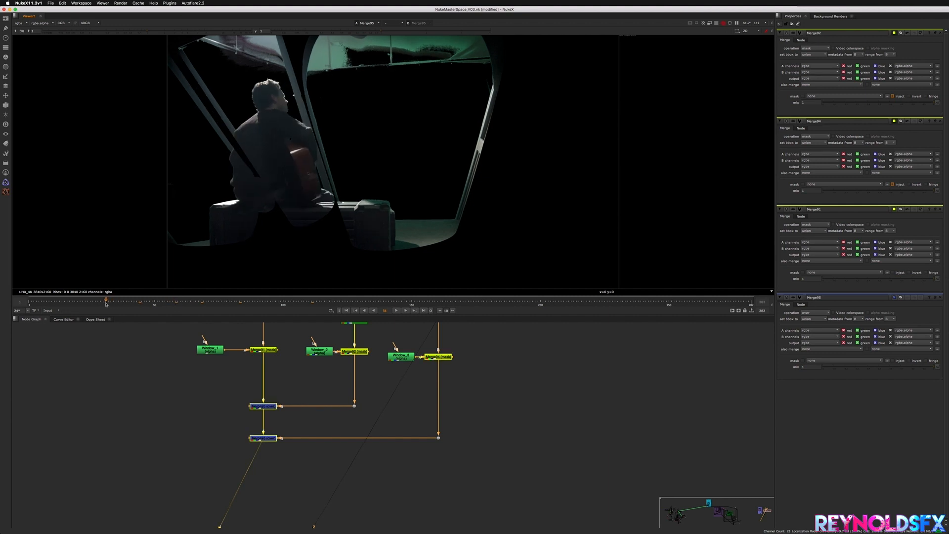
left_click(62, 303)
left_click_drag(106, 303, 449, 302)
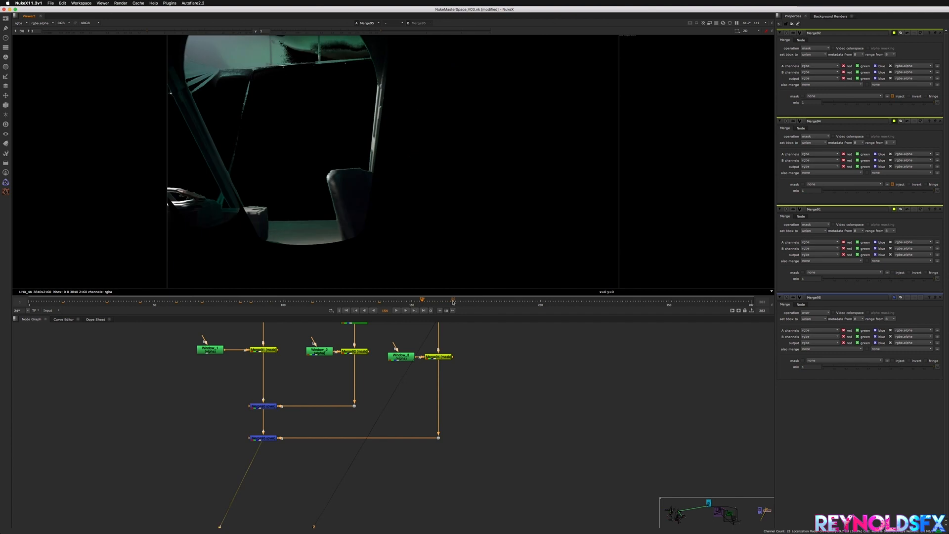
Add a new Primatte node in the empty area beside the third key branch.
scroll(328, 415, "down", 4)
middle_click_drag(349, 420, 319, 407)
scroll(319, 408, "up", 4)
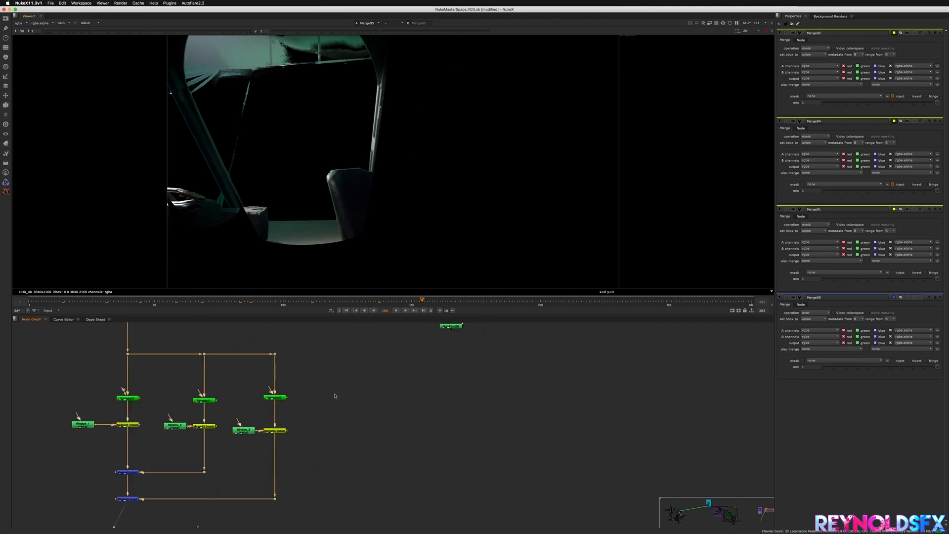
left_click_drag(262, 417, 368, 460)
left_click(365, 437)
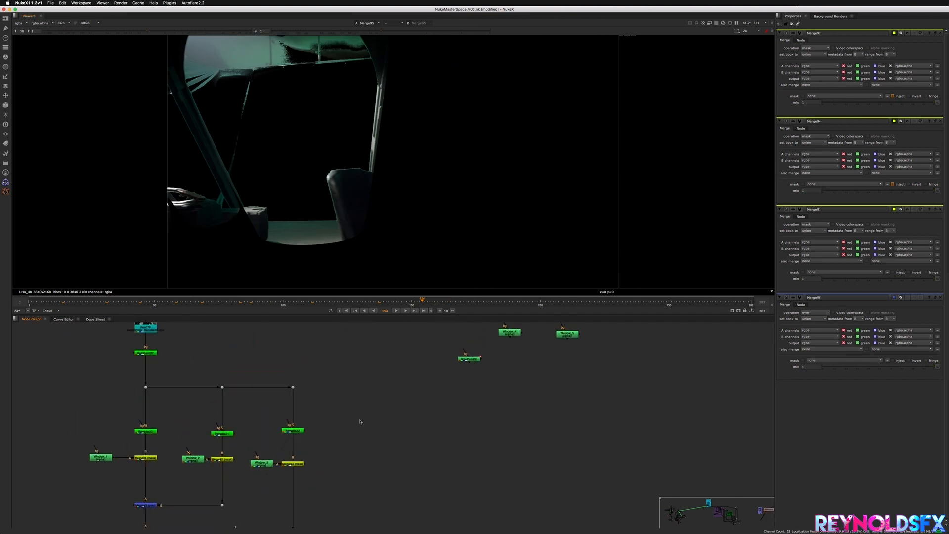
key("Tab")
type("prim")
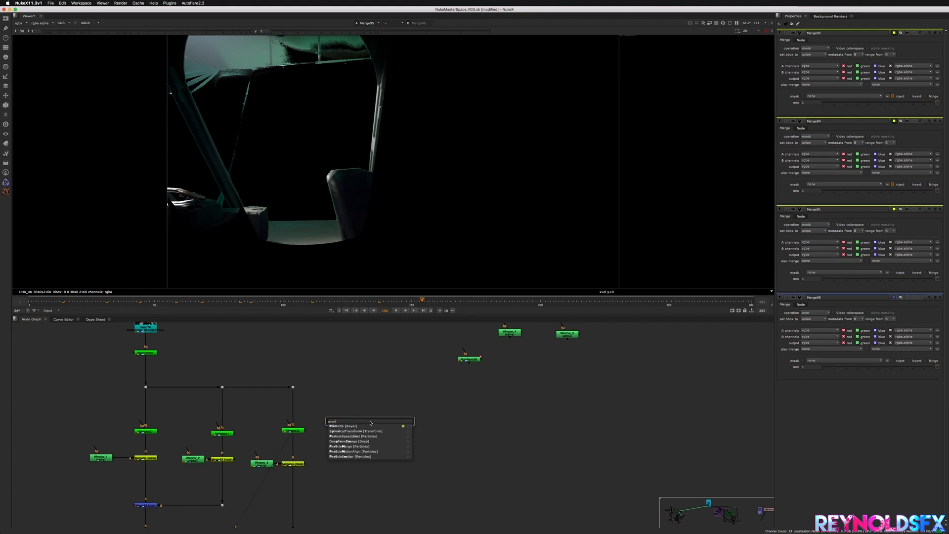
key("Return")
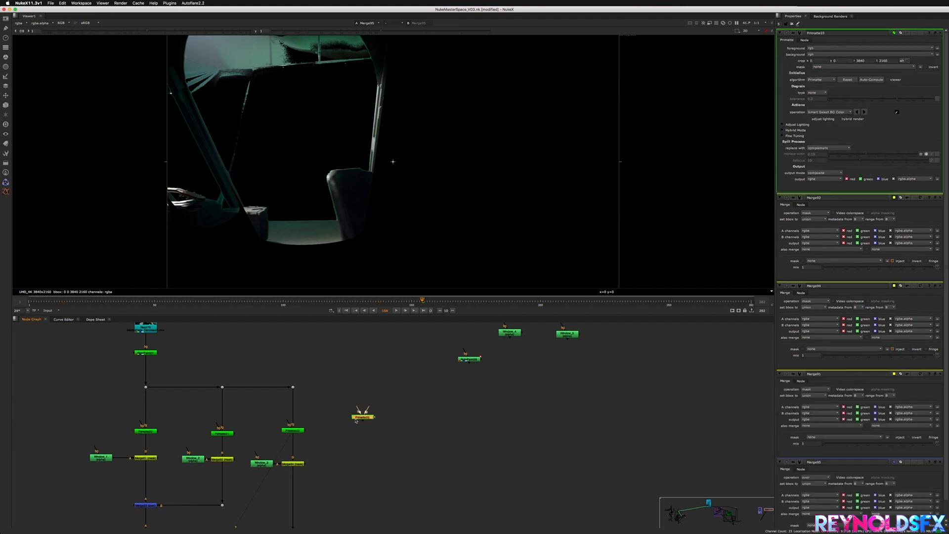
Connect the new Primatte to the third branch's Dot, route the connection through a right-angle Dot, and view the Primatte.
left_click_drag(355, 421, 293, 387)
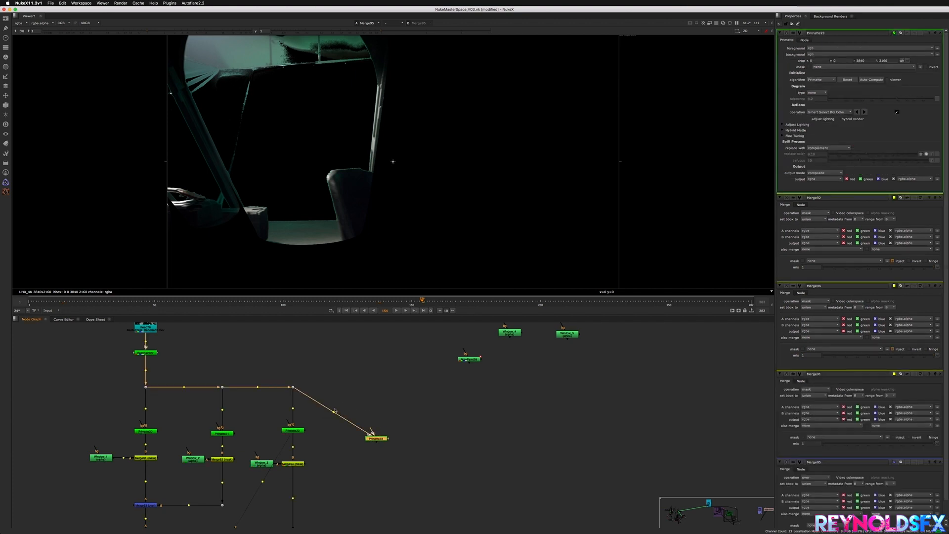
left_click_drag(335, 411, 377, 386, "ctrl")
left_click(376, 439)
key("1")
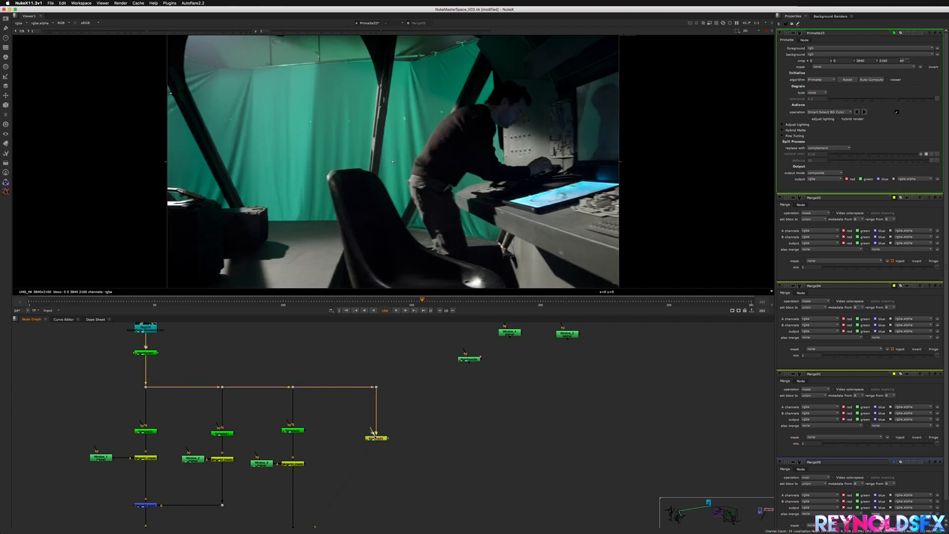
Sample the fourth window's green screen at frame 150 with Smart Select BG Color, and close the Merge nodes' properties.
middle_click_drag(466, 389, 481, 393)
left_click_drag(364, 300, 398, 302)
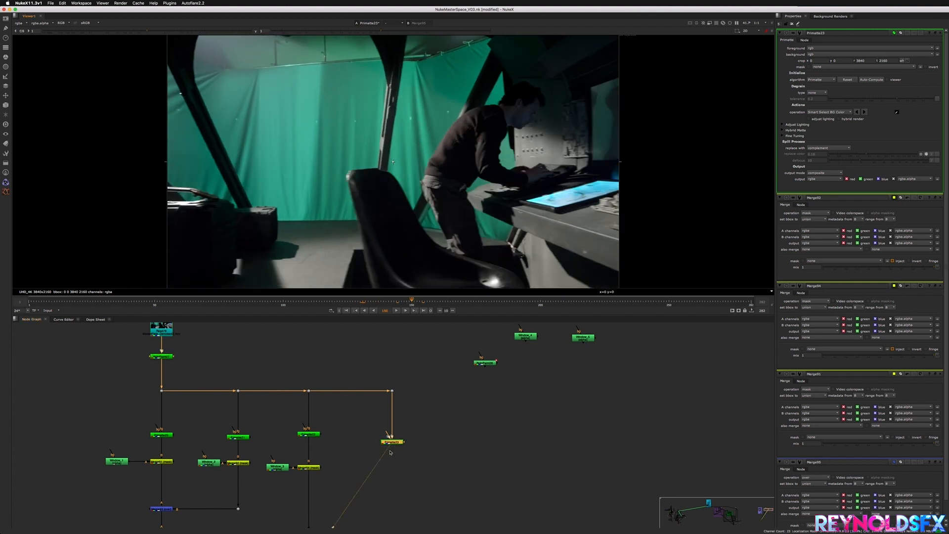
key("d")
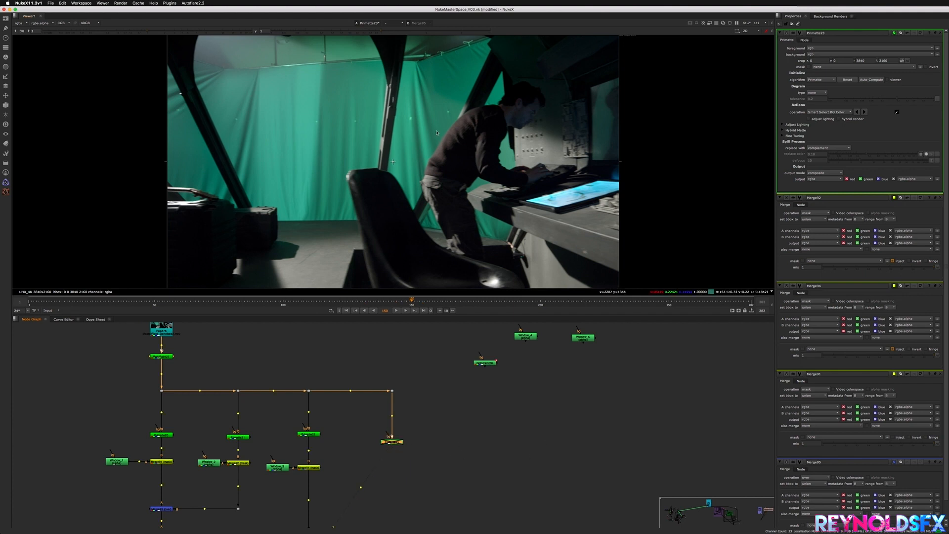
left_click_drag(436, 131, 412, 102, "ctrl+shift")
left_click(940, 197)
left_click(940, 197)
left_click(940, 198)
left_click(941, 197)
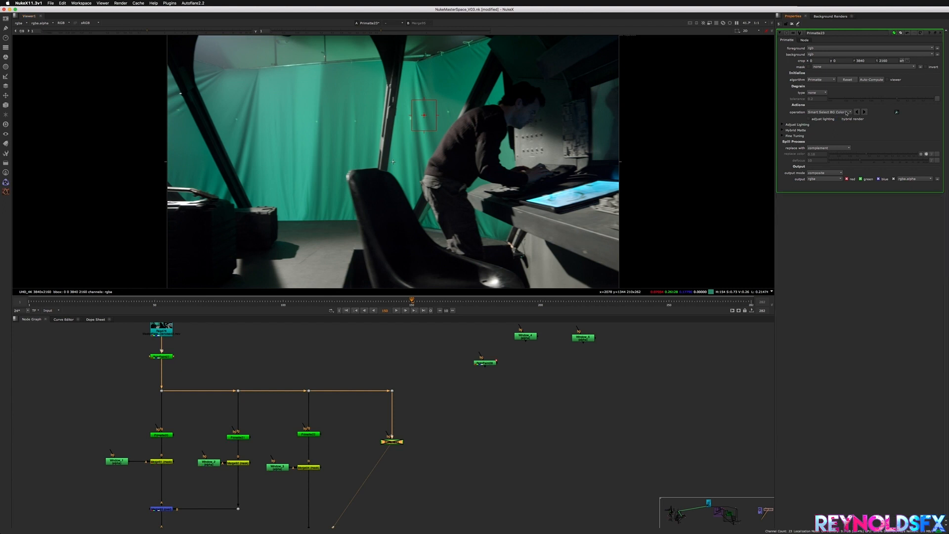
key("d")
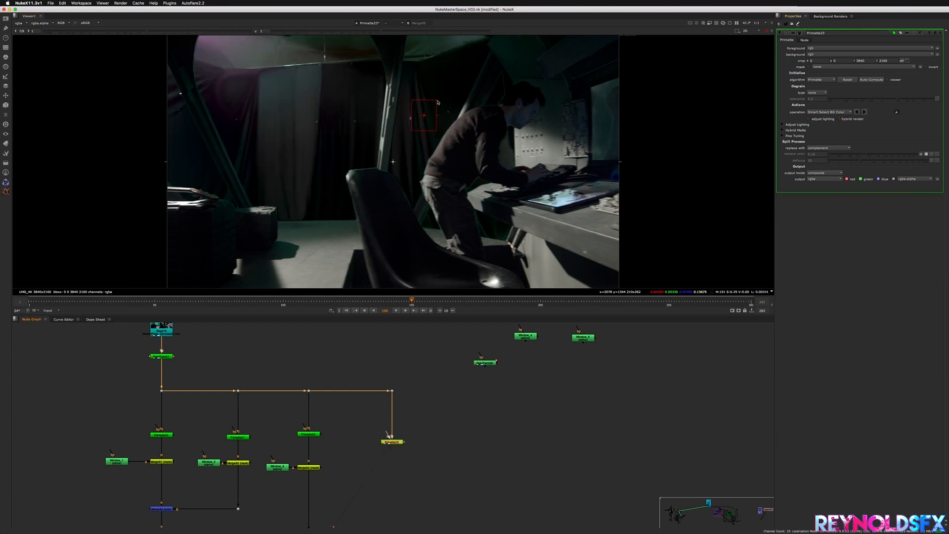
View the alpha and sample the grey patches across the fourth window with Clean BG Noise.
key("a")
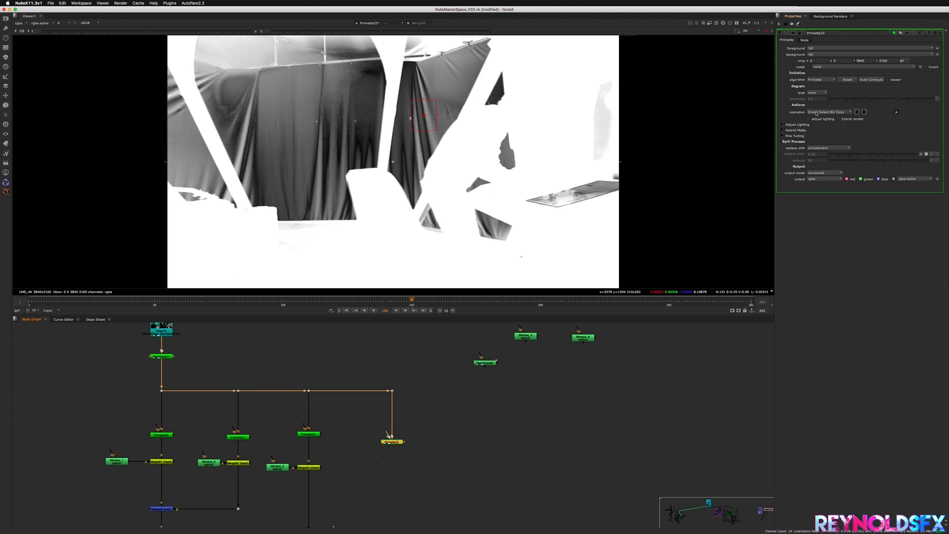
left_click(865, 113)
left_click_drag(437, 138, 439, 147, "shift+super")
left_click_drag(446, 87, 406, 118, "shift+super")
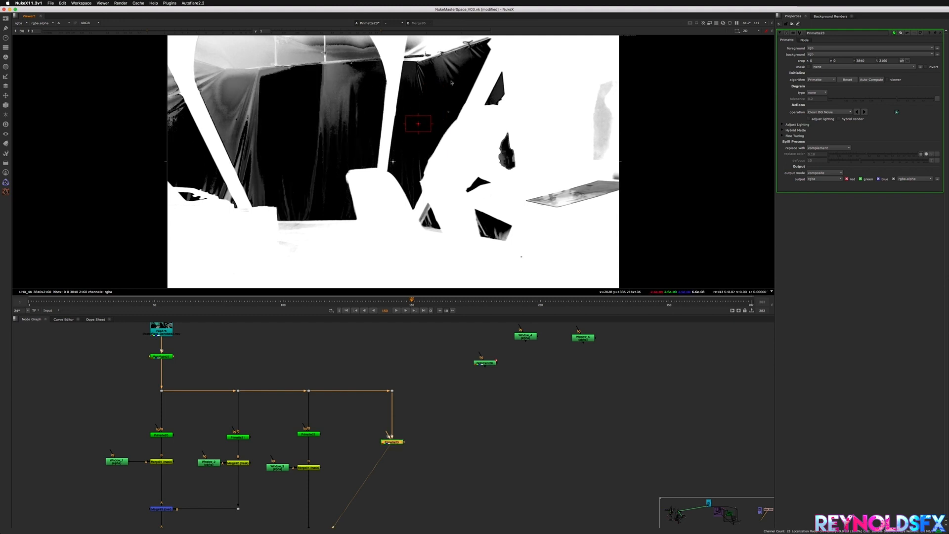
left_click_drag(450, 71, 419, 87, "shift+super")
Sample more background noise in front of the actor's chest at frame 127 with Clean BG Noise.
left_click(373, 301)
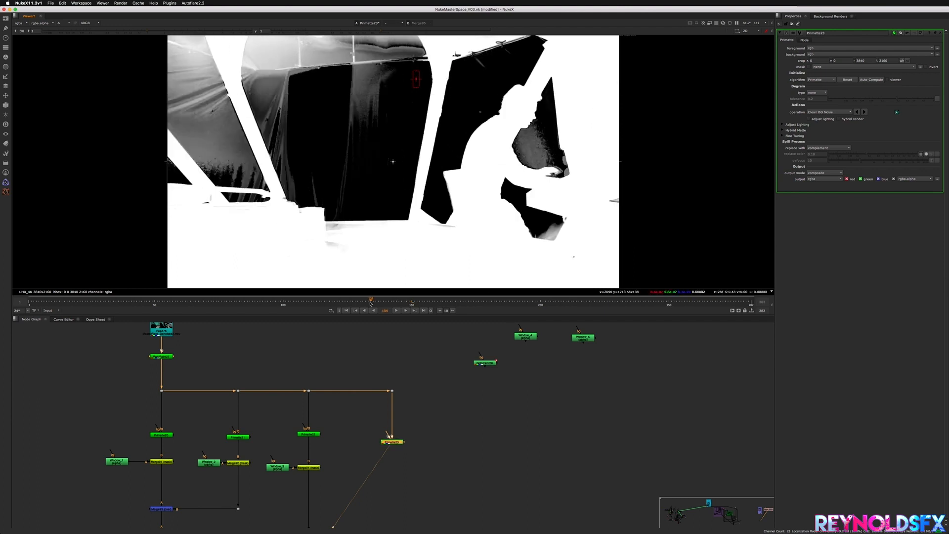
left_click_drag(349, 300, 353, 300)
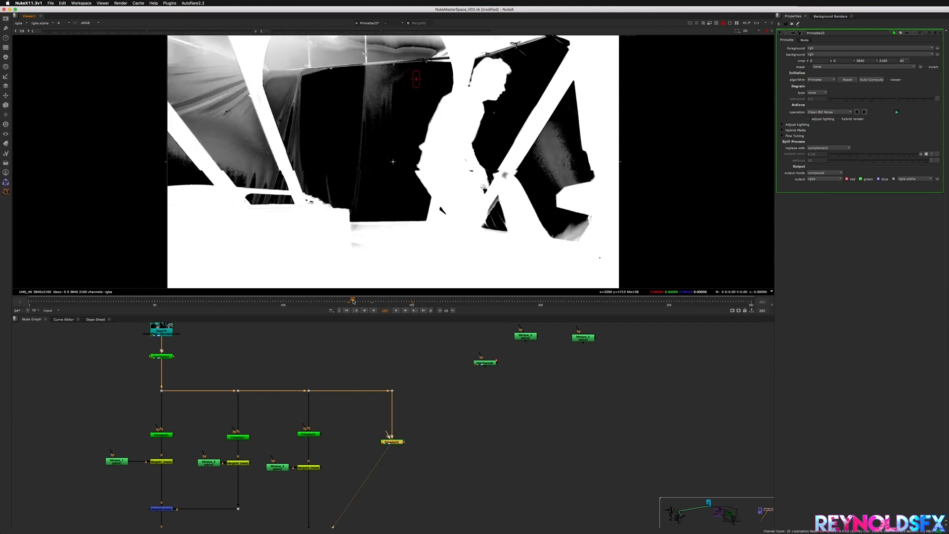
left_click_drag(496, 122, 491, 109, "shift+super")
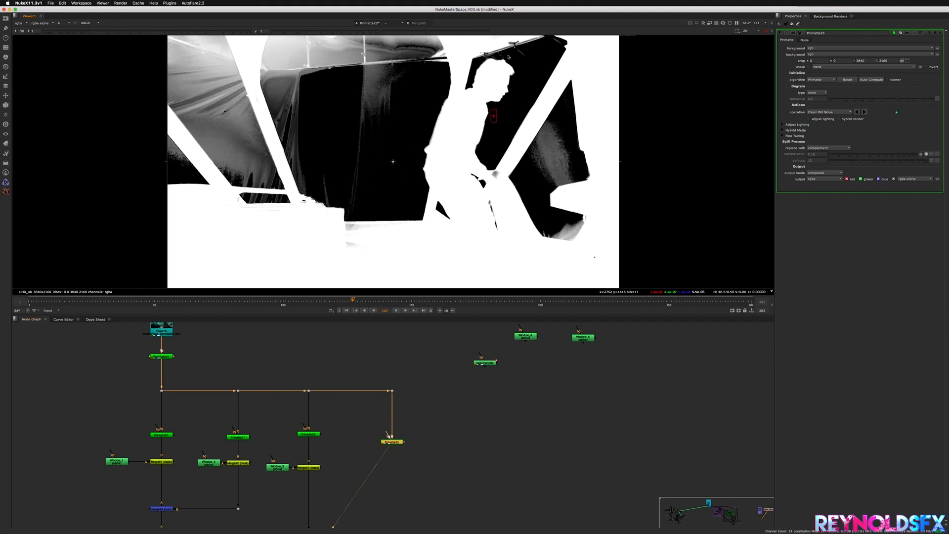
scroll(505, 56, "up", 3)
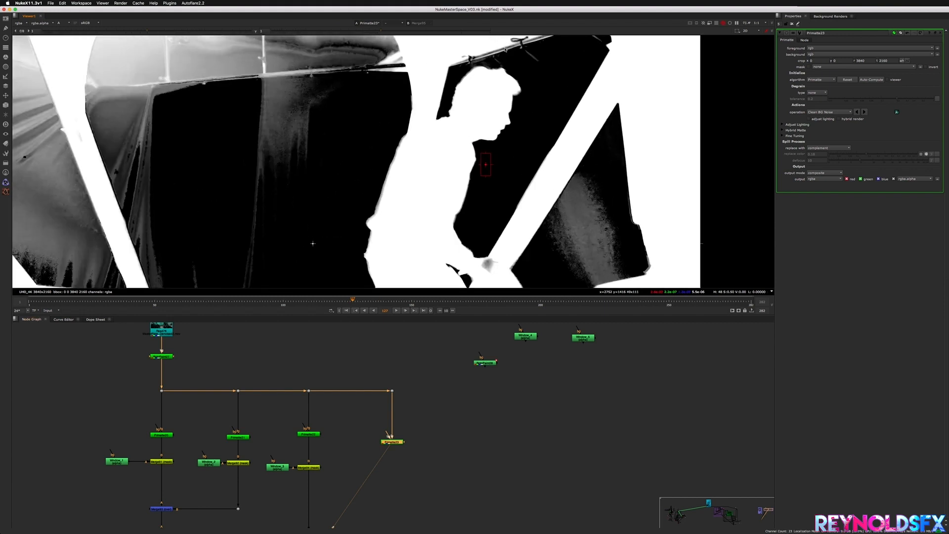
right_click(508, 71, "super")
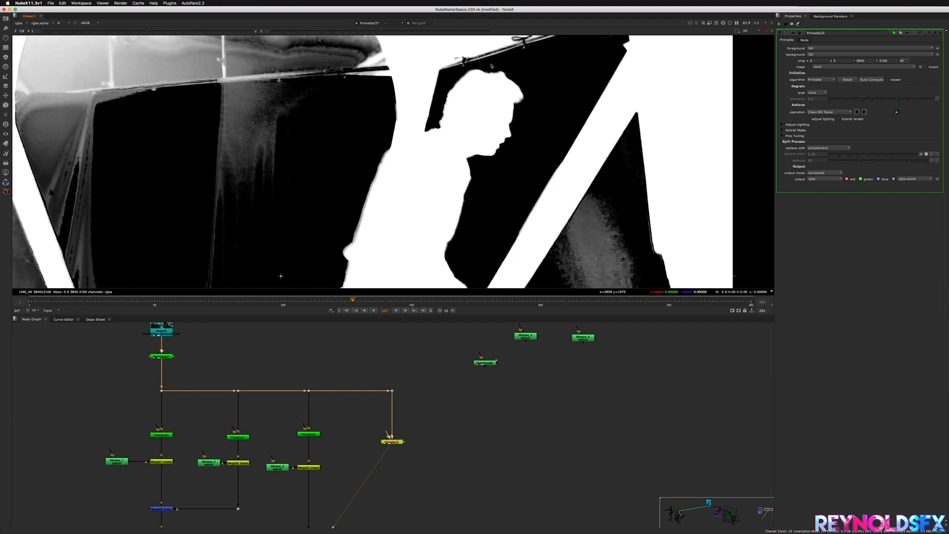
Clean background noise in the lower part of the fourth window, between the struts, at frame 119.
left_click(291, 302)
scroll(501, 124, "up", 1)
scroll(501, 123, "down", 4)
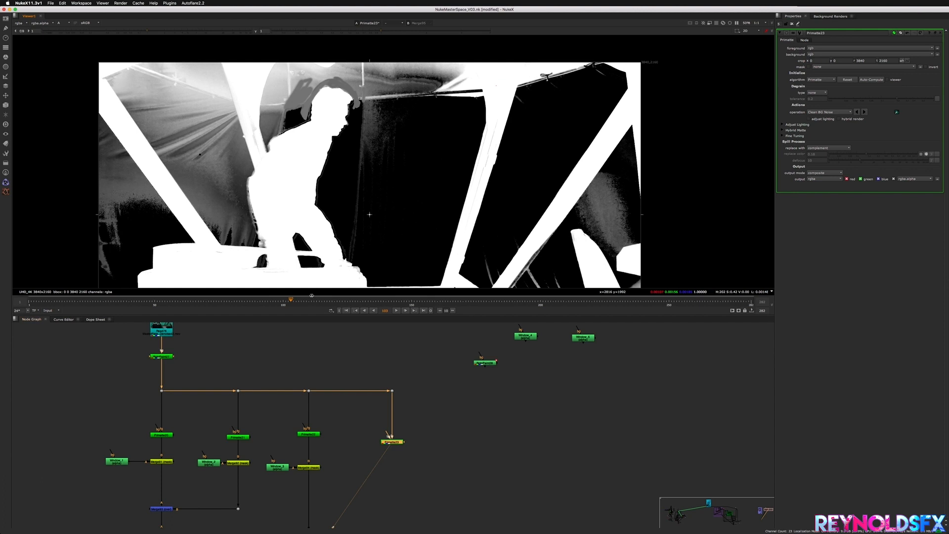
left_click_drag(313, 301, 332, 303)
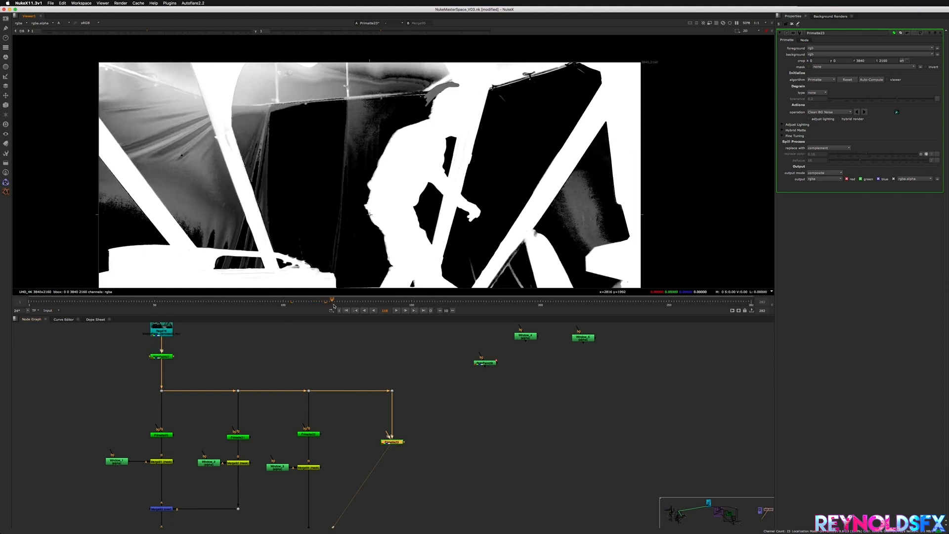
left_click_drag(461, 255, 475, 268, "ctrl+shift")
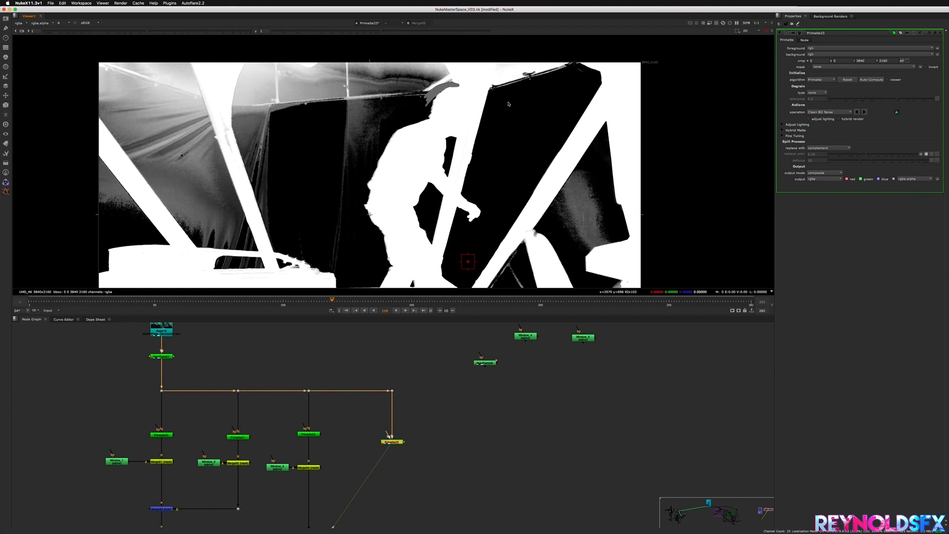
Switch the Primatte operation to Clean FG Noise and sample the actor's back at frame 128.
left_click_drag(364, 303, 355, 303)
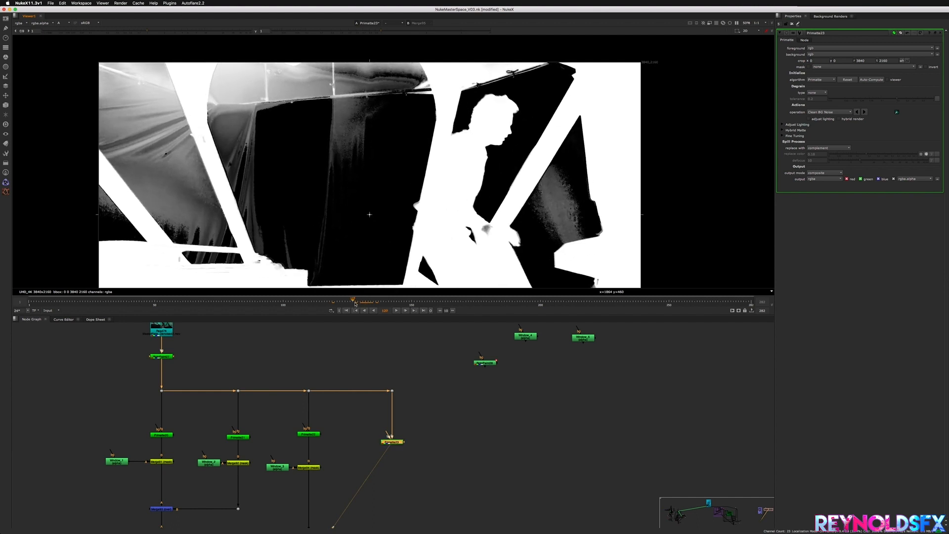
left_click(828, 114)
left_click(830, 119)
left_click_drag(450, 177, 439, 194, "shift+super")
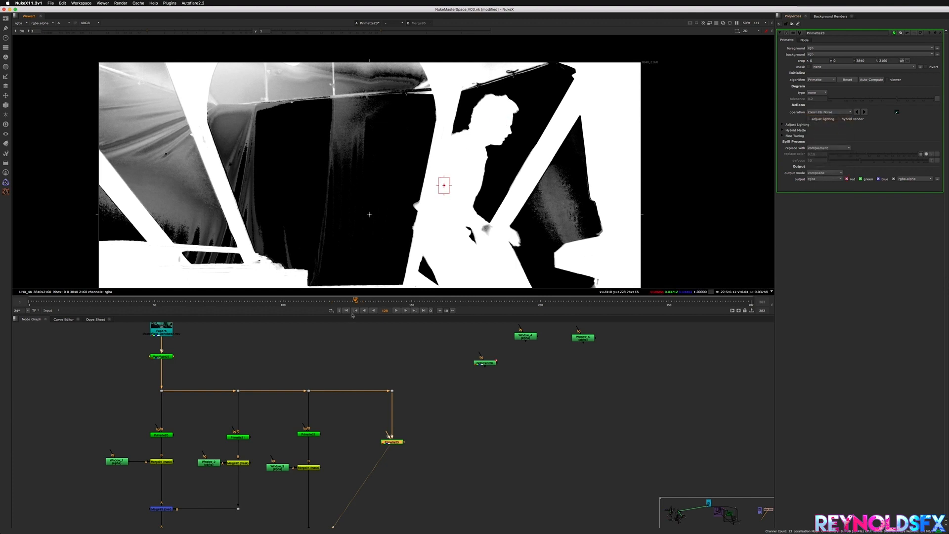
Compare the fourth key's alpha and colour at several frames while the actor crosses the window.
left_click_drag(321, 300, 359, 307)
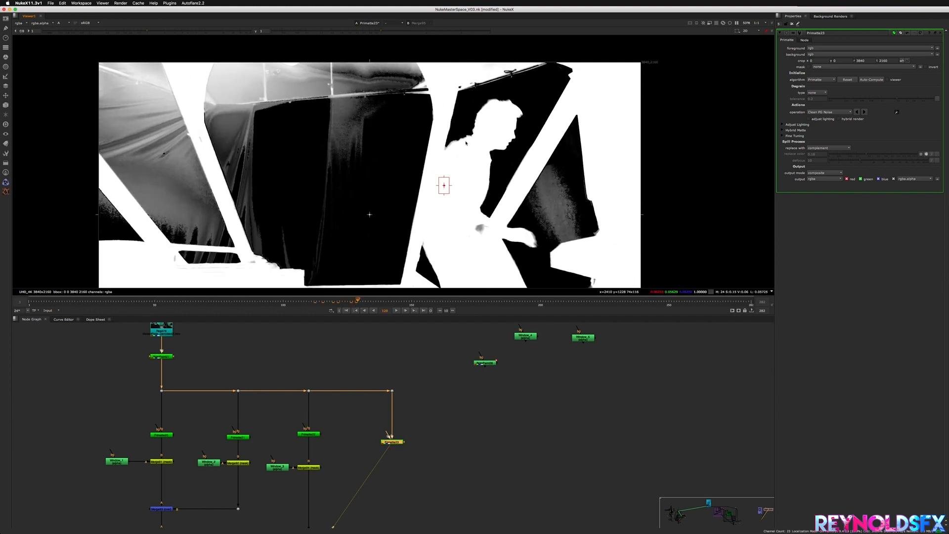
key("a")
key("a")
key("a")
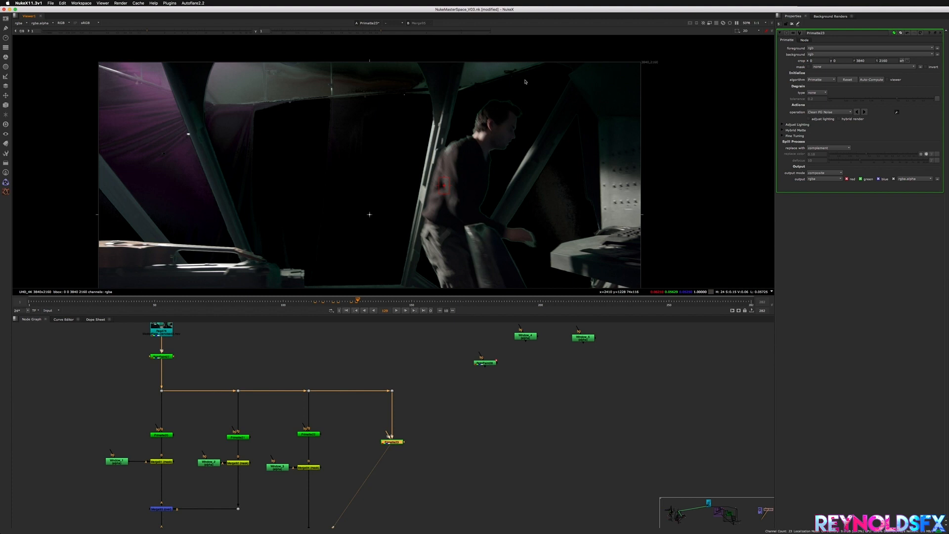
key("a")
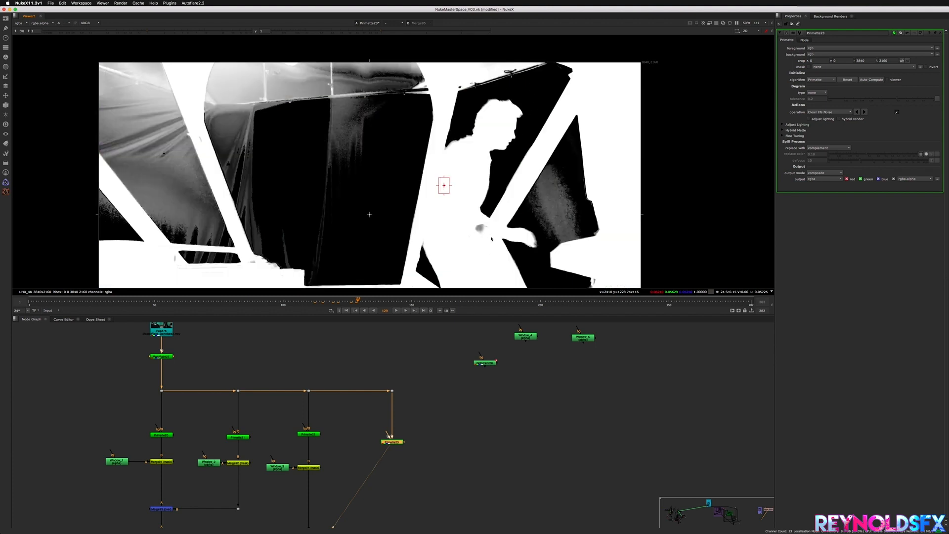
key("a")
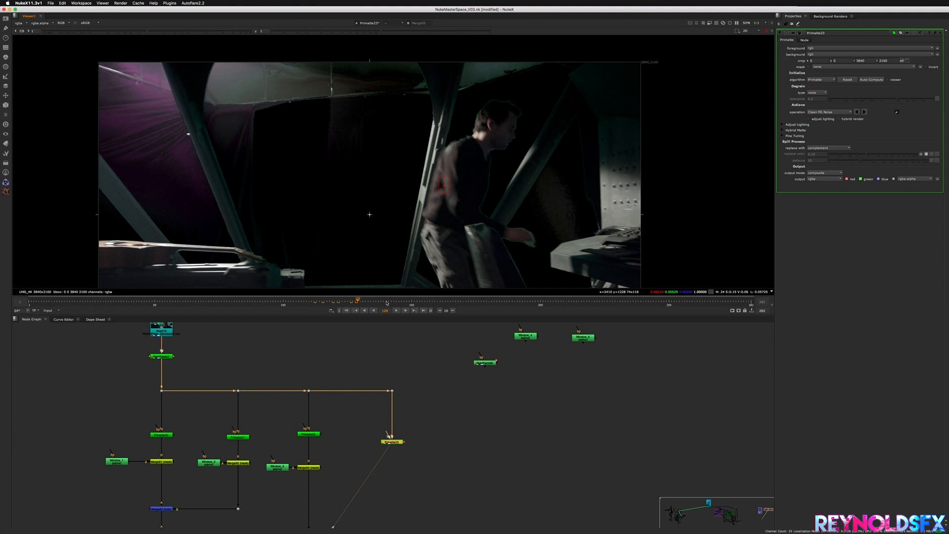
left_click_drag(387, 301, 408, 297)
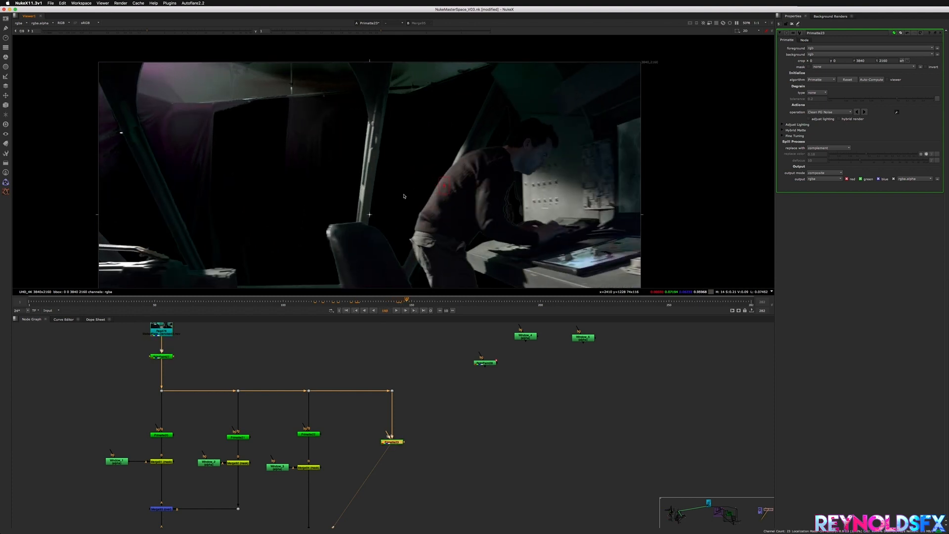
key("a")
left_click(366, 301)
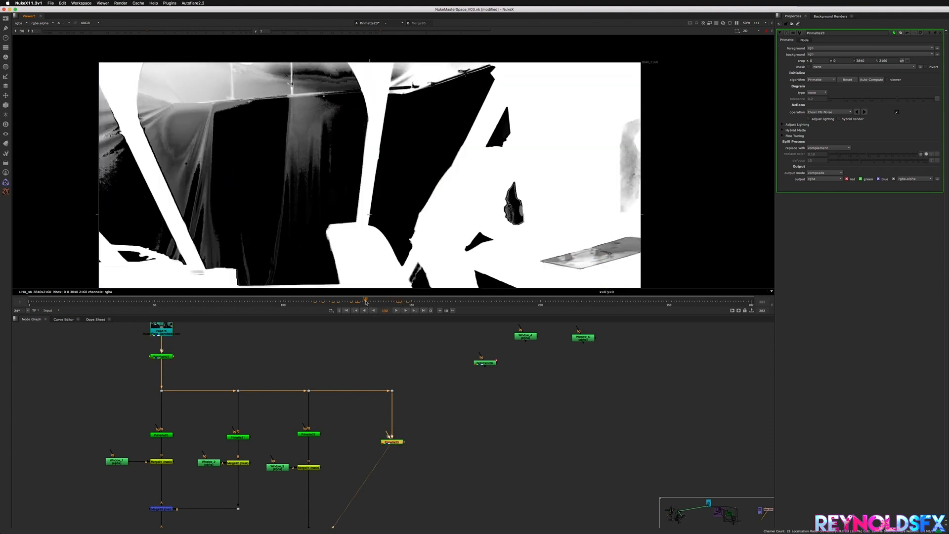
left_click_drag(366, 302, 406, 314)
key("a")
mouse_move(340, 308)
left_mouse_down()
mouse_move(359, 312)
mouse_move(340, 311)
left_mouse_up()
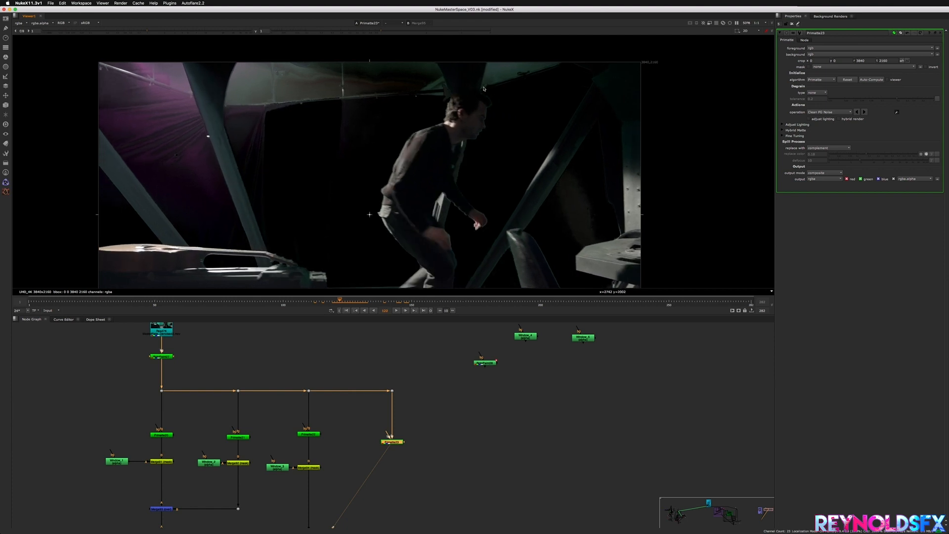
Examine the key's edge around the actor's head frame by frame as he passes the window strut.
scroll(485, 85, "up", 3)
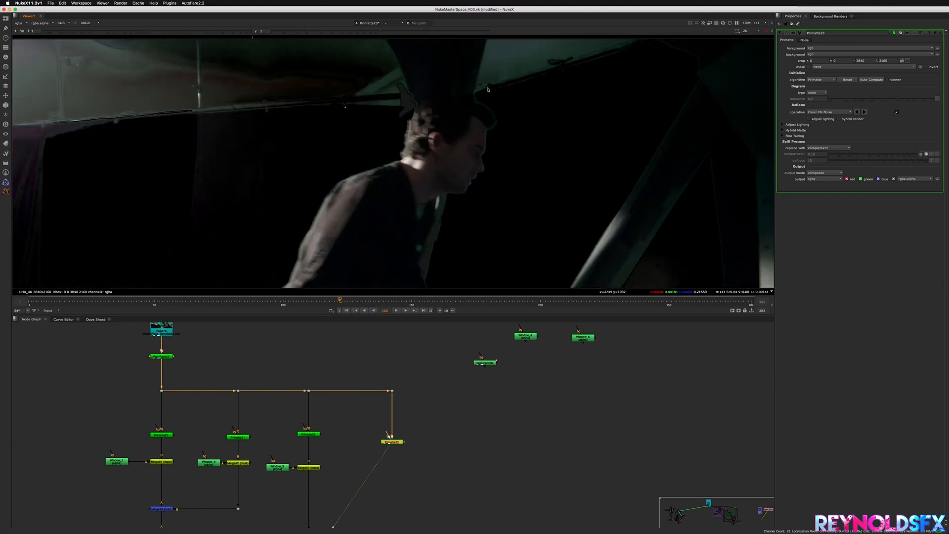
key("Right")
key("Right")
key("Right")
key("Right")
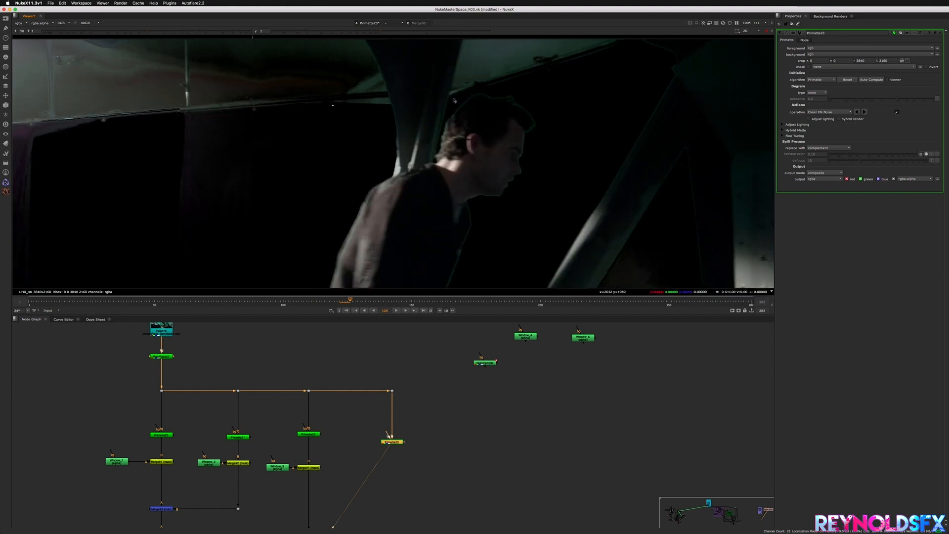
key("Left")
key("Left")
key("Left")
key("Left")
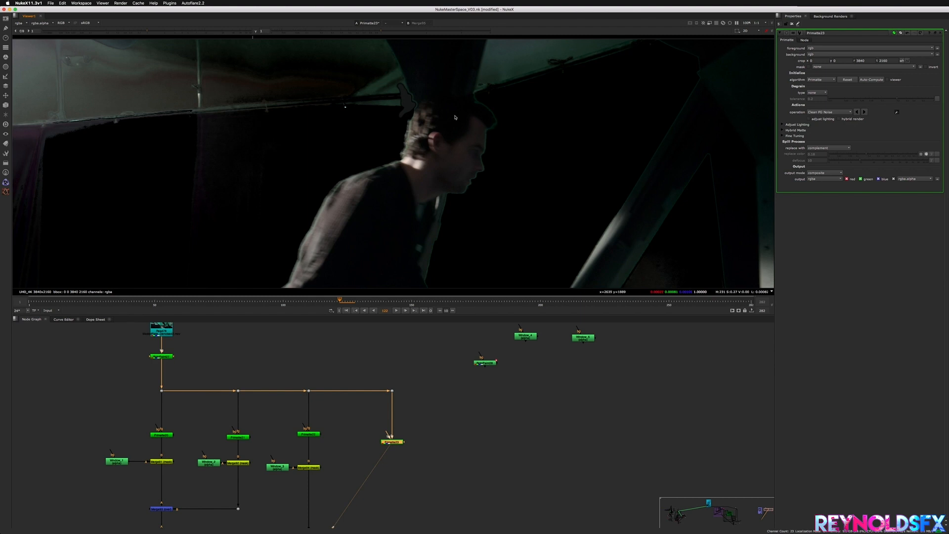
key("f")
key("Left")
Move the Window_4 roto node next to the fourth Primatte.
left_click(488, 403)
left_click_drag(525, 336, 450, 429)
scroll(462, 433, "up", 3)
left_click(466, 484)
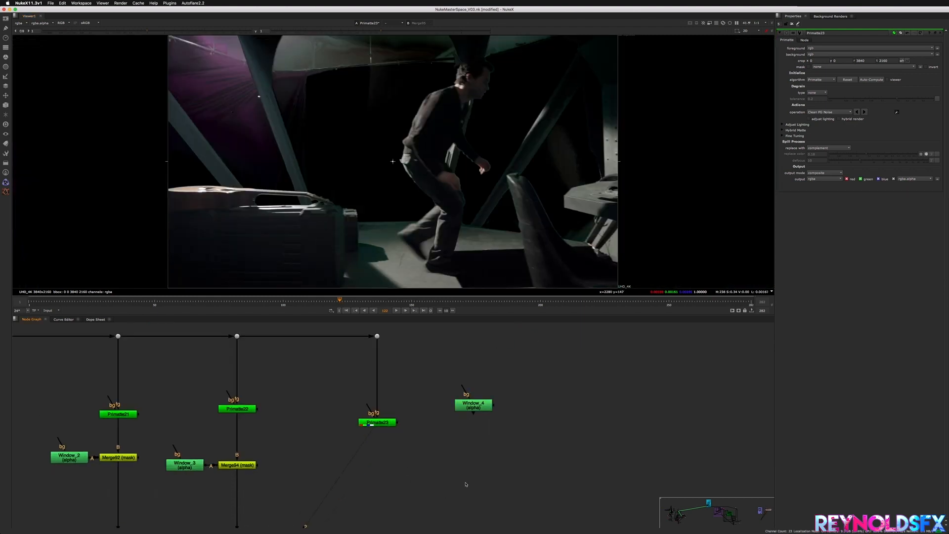
Duplicate the third branch's mask Merge and place the copy below the fourth Primatte.
left_click(252, 465)
key("super+c")
left_click(392, 475)
key("super+v")
left_click_drag(393, 474, 373, 470)
Connect the copied mask Merge's A input to the Window_4 roto and line the Merge up beneath the Primatte.
left_click(373, 463)
left_click_drag(371, 453, 443, 423)
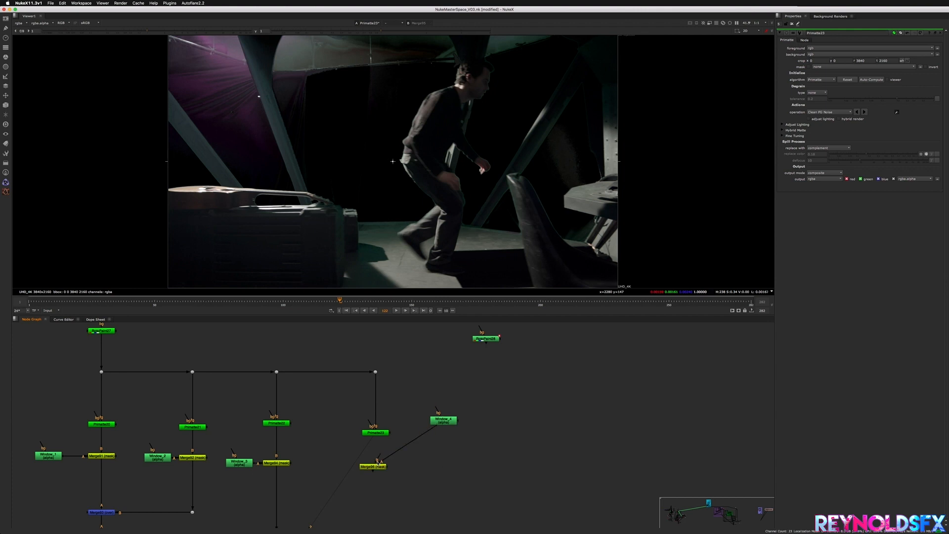
left_click(380, 467)
left_click_drag(377, 468, 381, 468)
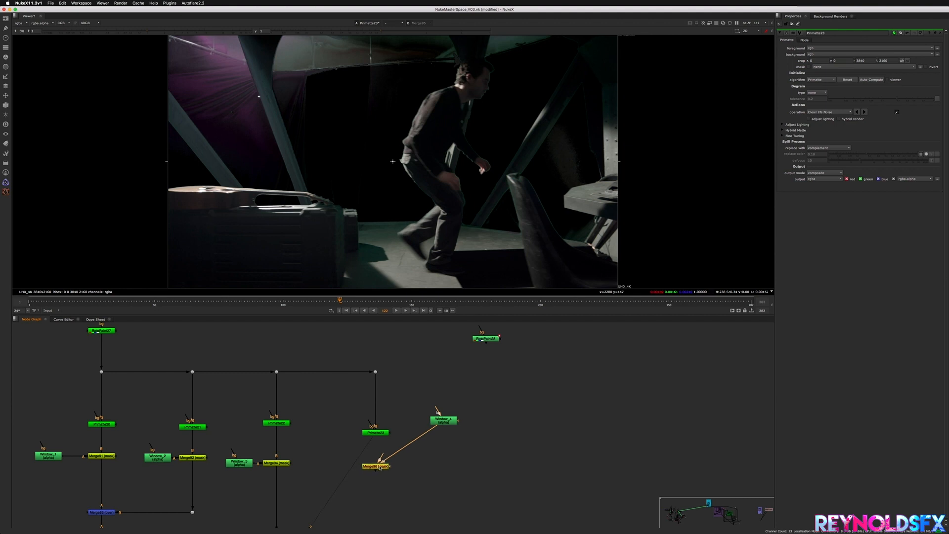
Connect the fourth Primatte's output to the B input of its mask Merge and move the Window_4 roto level with that Merge.
left_click(383, 433)
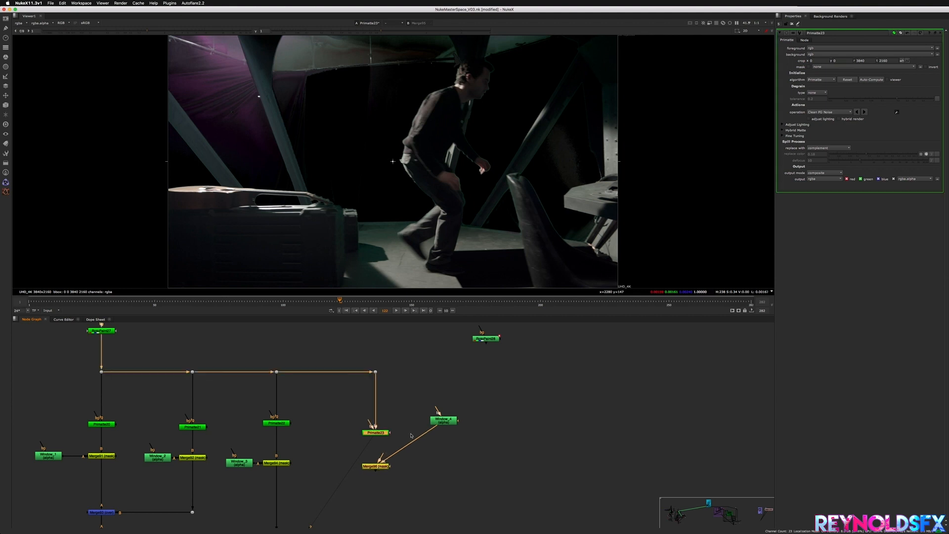
left_click(380, 469)
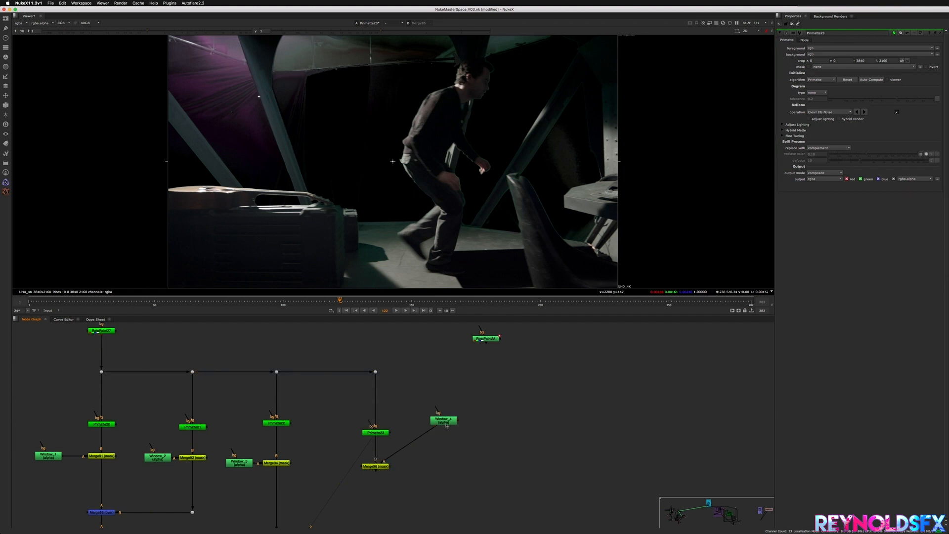
left_click_drag(447, 425, 430, 468)
left_click(383, 466)
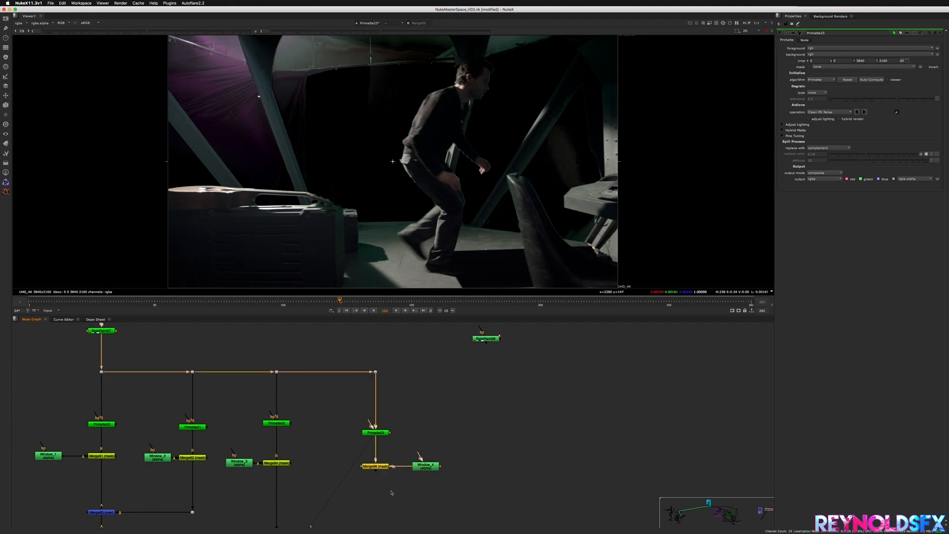
Duplicate the lowest combining Merge together with its dot and place the copied Merge at the foot of the merge column.
middle_click_drag(346, 525, 432, 430)
scroll(432, 430, "down", 3)
left_click_drag(435, 470, 294, 438)
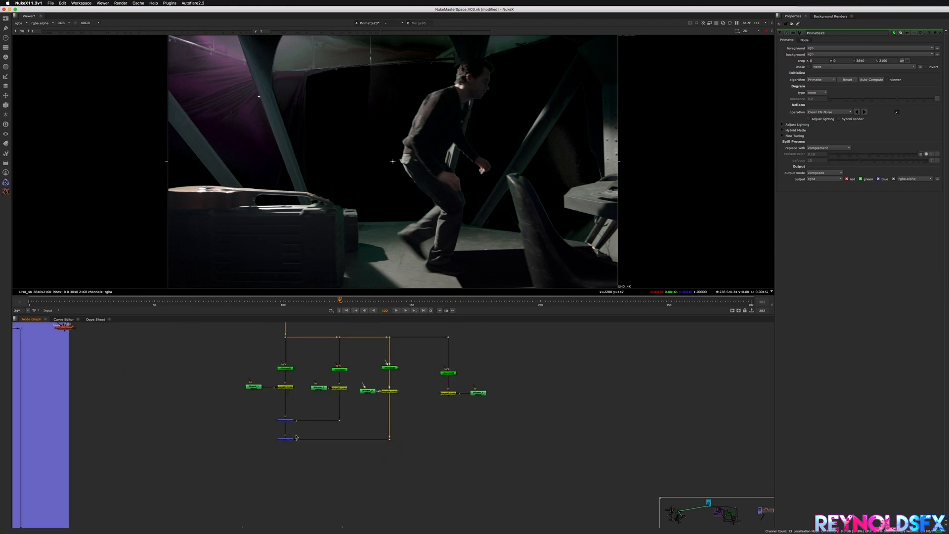
left_click(290, 440)
key("super+c")
left_click(309, 473)
key("super+v")
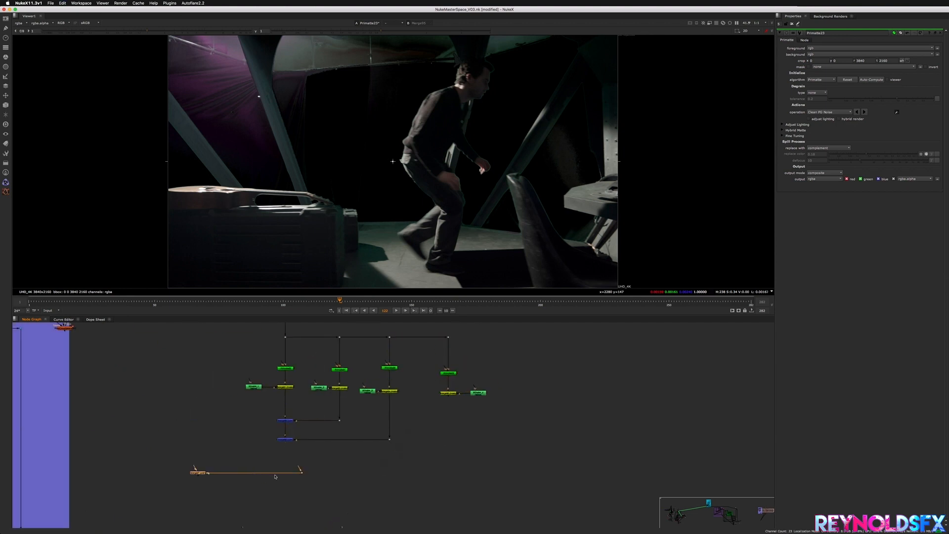
left_click_drag(204, 476, 285, 471)
Route the fourth branch's mask Merge through the copied dot into the new combining Merge, squaring the dot under the fourth branch.
left_click(389, 465)
left_click_drag(388, 469, 448, 393)
left_click_drag(387, 472, 487, 474)
key("super+z")
scroll(393, 472, "up", 3)
left_click(504, 429)
scroll(504, 428, "down", 3)
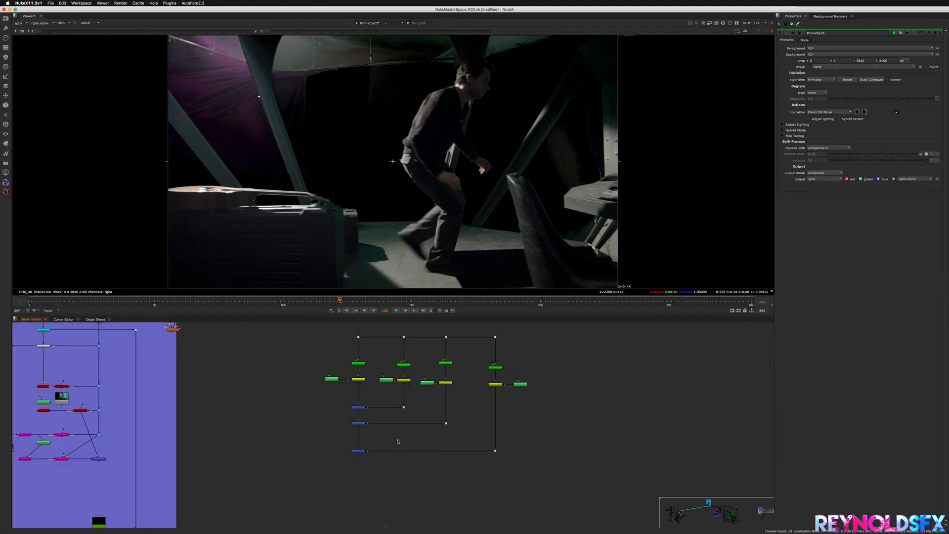
View the new combining Merge and examine the four merged window keys at several frames throughout the shot.
middle_click_drag(396, 440, 436, 437)
scroll(415, 453, "up", 2)
left_click(392, 447)
key("1")
left_click(472, 398)
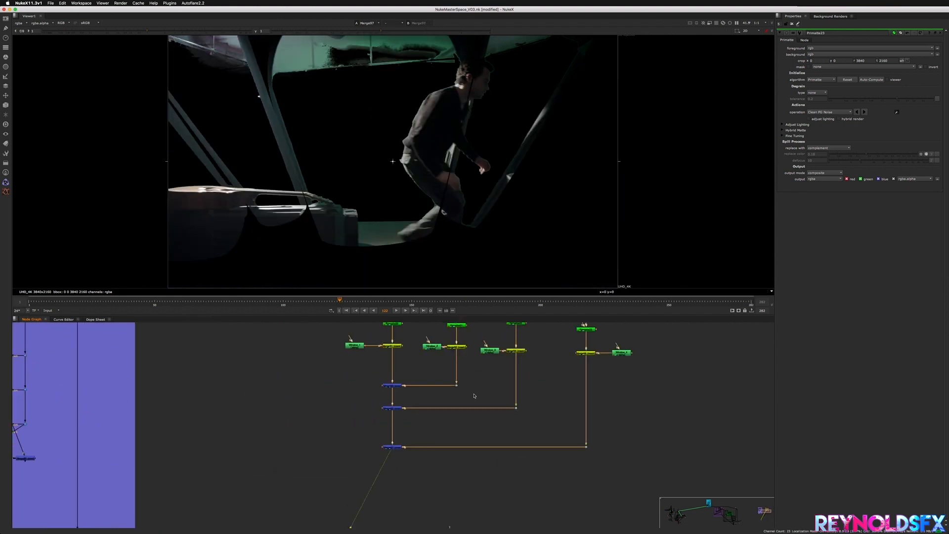
left_click(478, 300)
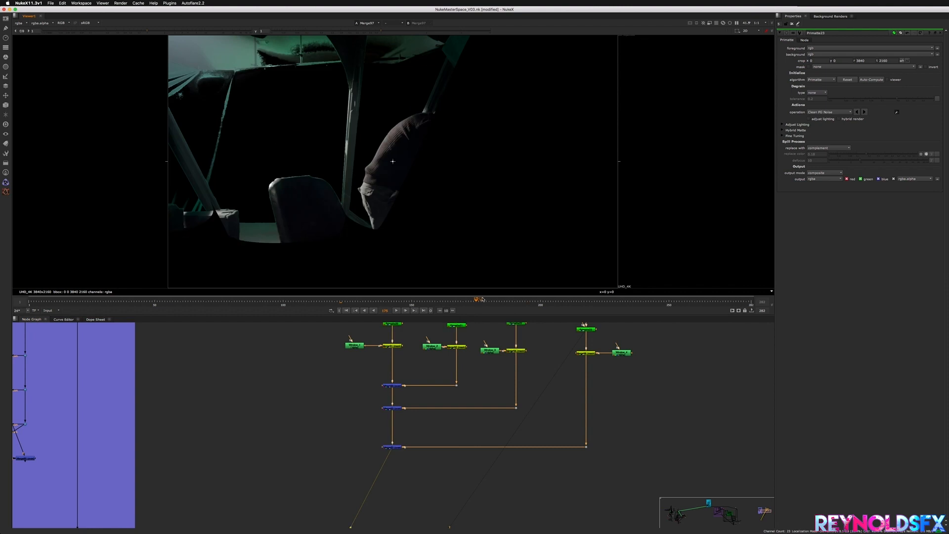
left_click(410, 299)
left_click(371, 300)
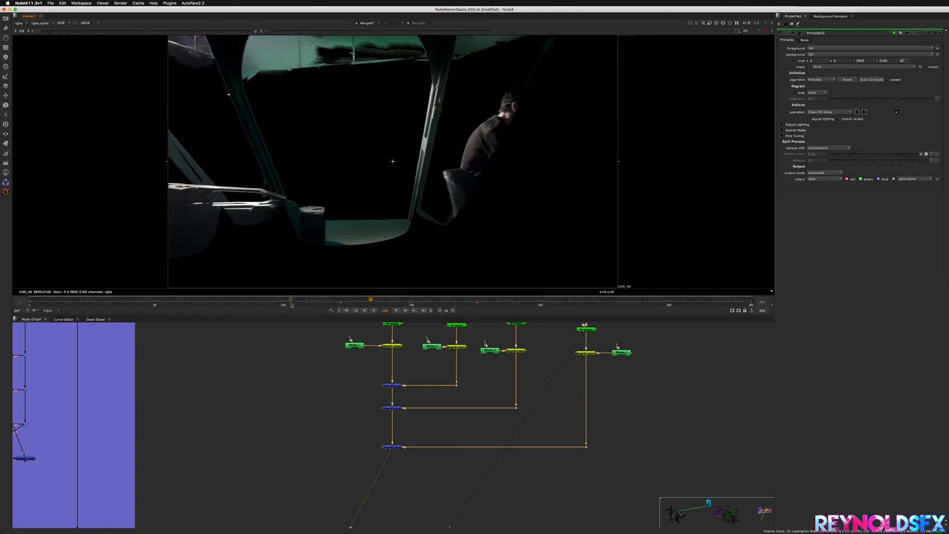
left_click(258, 300)
left_click(203, 300)
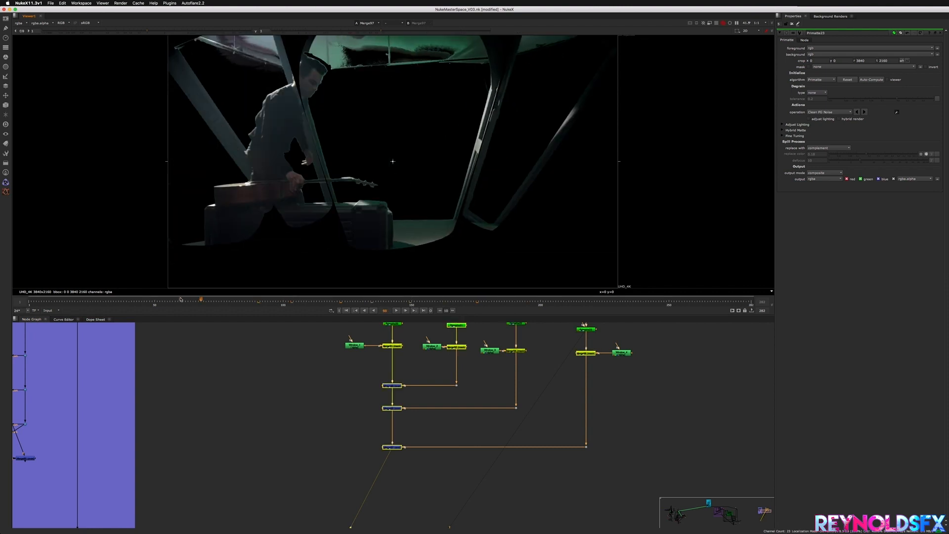
left_click(162, 300)
left_click(136, 301)
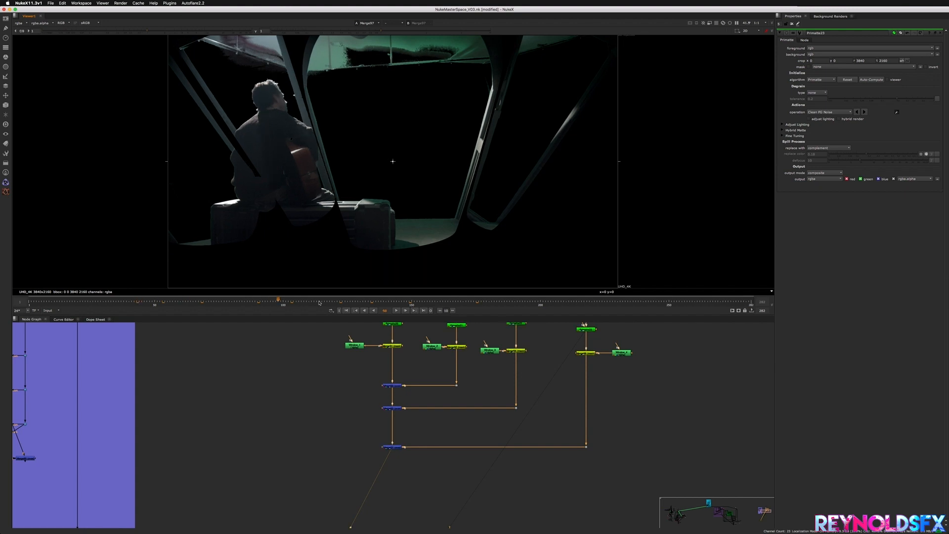
left_click(279, 300)
left_click(333, 300)
left_click(462, 300)
Move the loose roto node nearest the fourth branch farther away to clear space for a fifth branch.
scroll(562, 366, "down", 3)
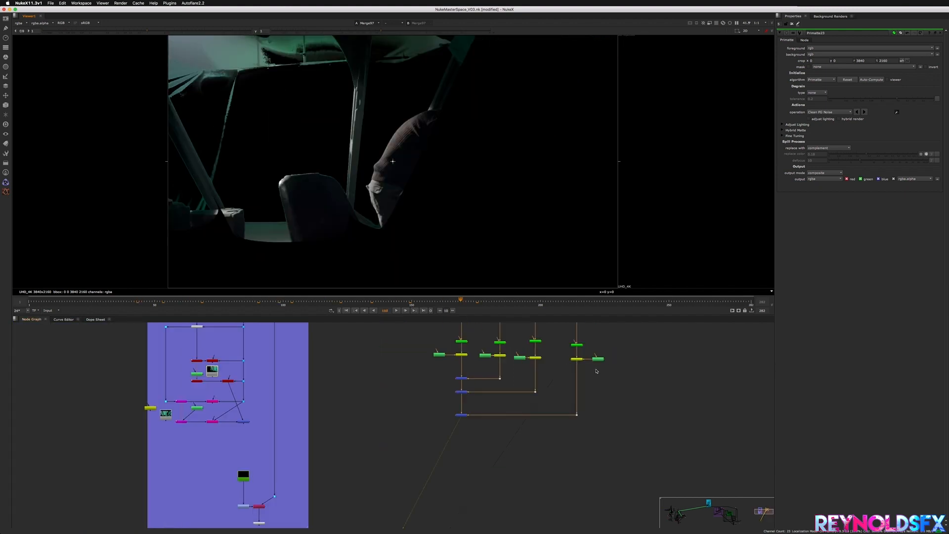
middle_click_drag(595, 371, 343, 458)
scroll(352, 470, "up", 3)
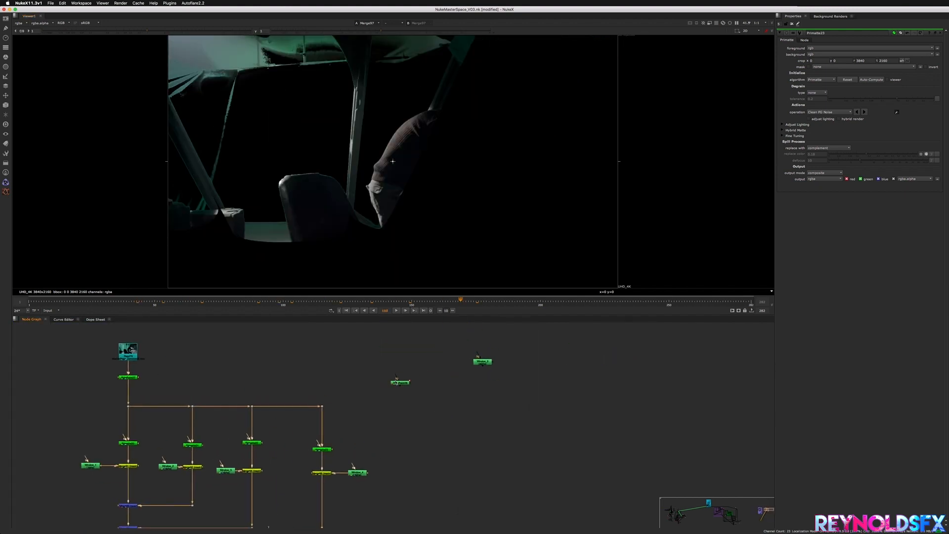
left_click_drag(396, 382, 523, 388)
scroll(341, 445, "up", 2)
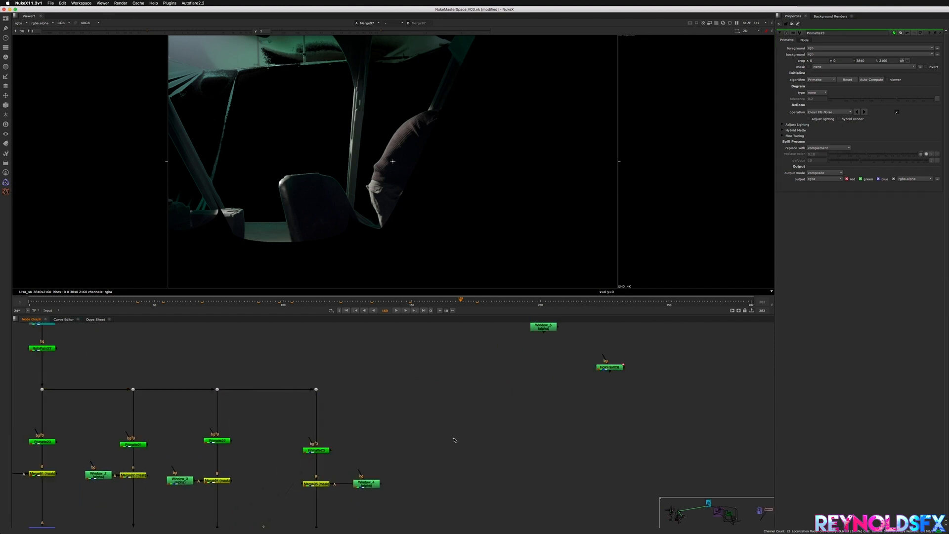
Add a fifth Primatte, connect it to the fourth branch's dot, and insert a corner dot directly above it.
key("Tab")
key("Return")
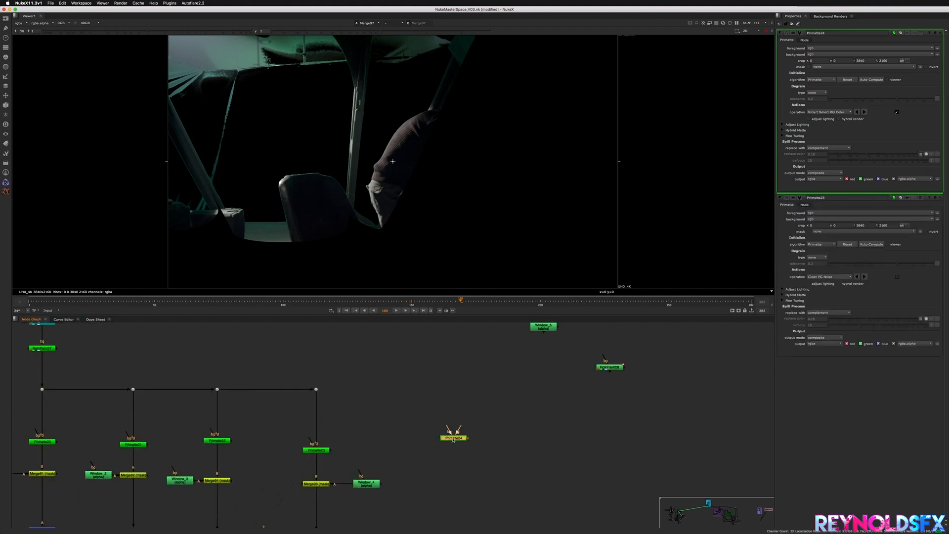
left_click_drag(452, 436, 317, 390)
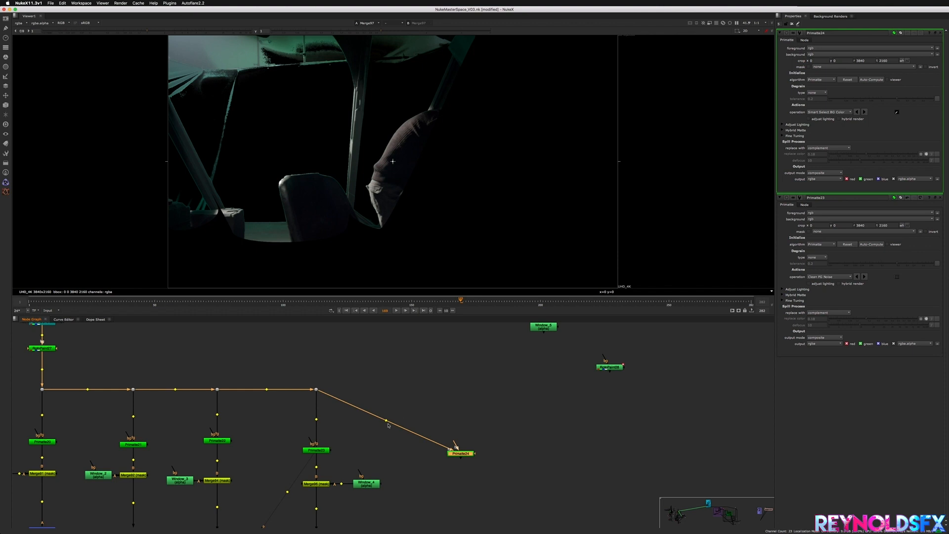
left_click_drag(386, 421, 461, 391, "ctrl")
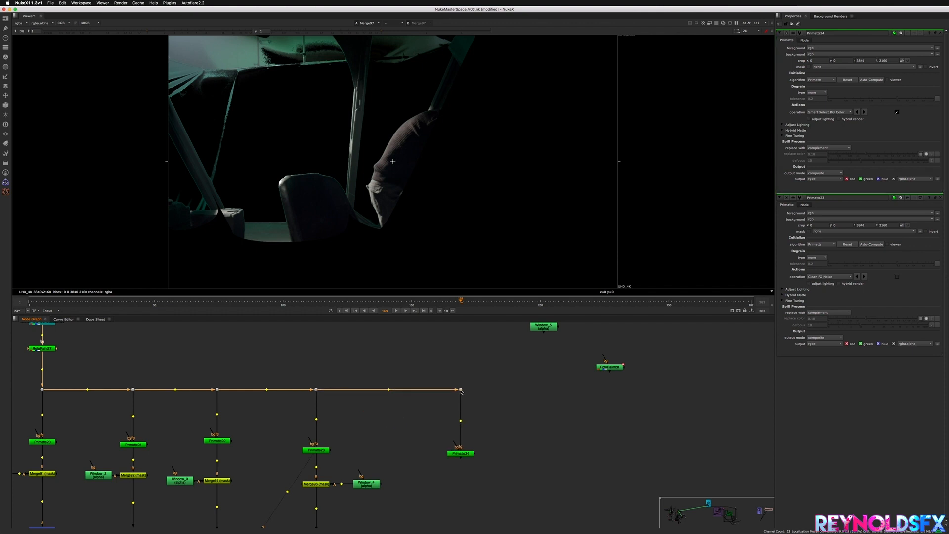
middle_click_drag(461, 391, 475, 348)
left_click_drag(474, 410, 475, 420)
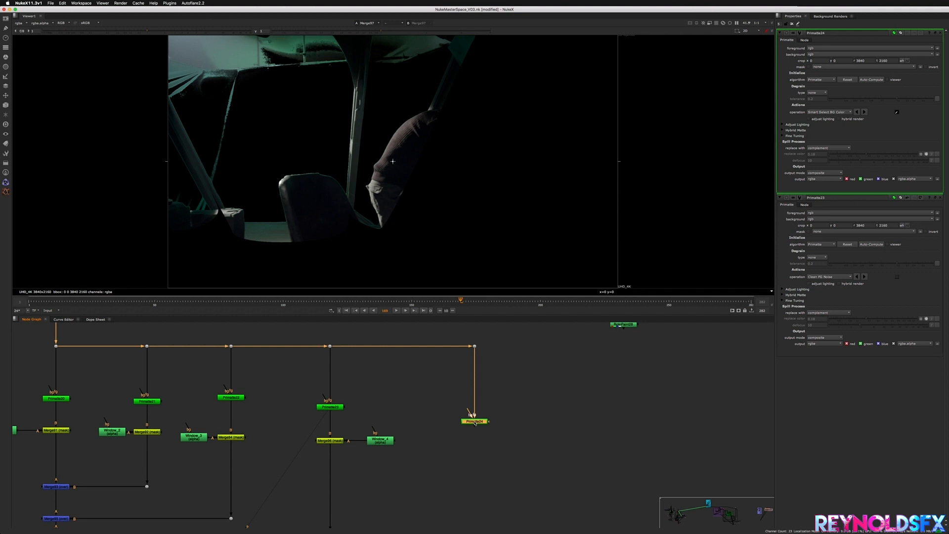
View the fifth Primatte and examine the green areas around the actor at the console across several frames.
left_click(527, 415)
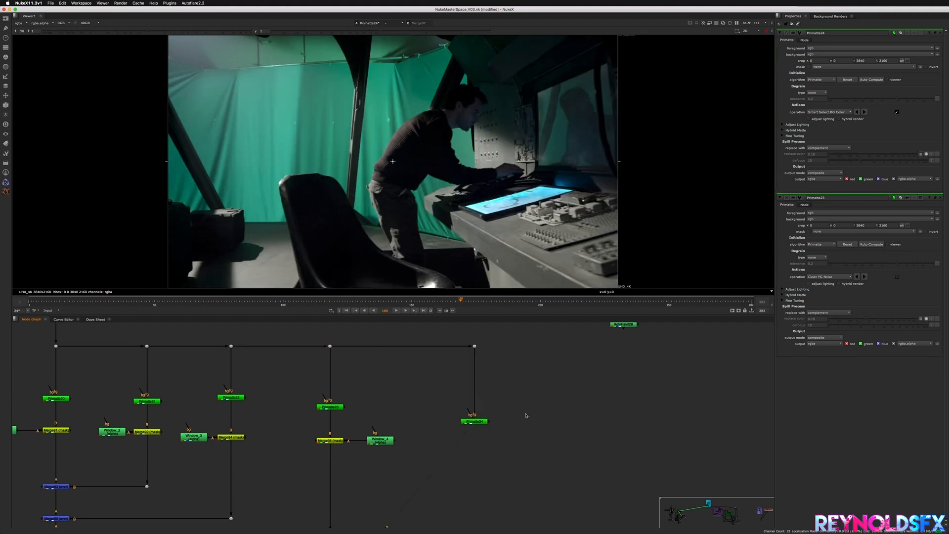
left_click(488, 300)
left_click_drag(488, 300, 456, 299)
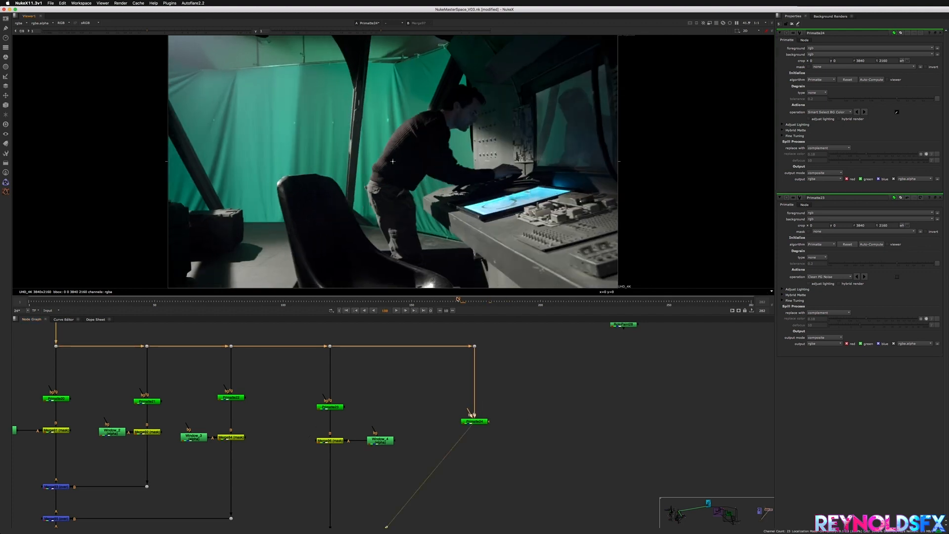
left_click(470, 300)
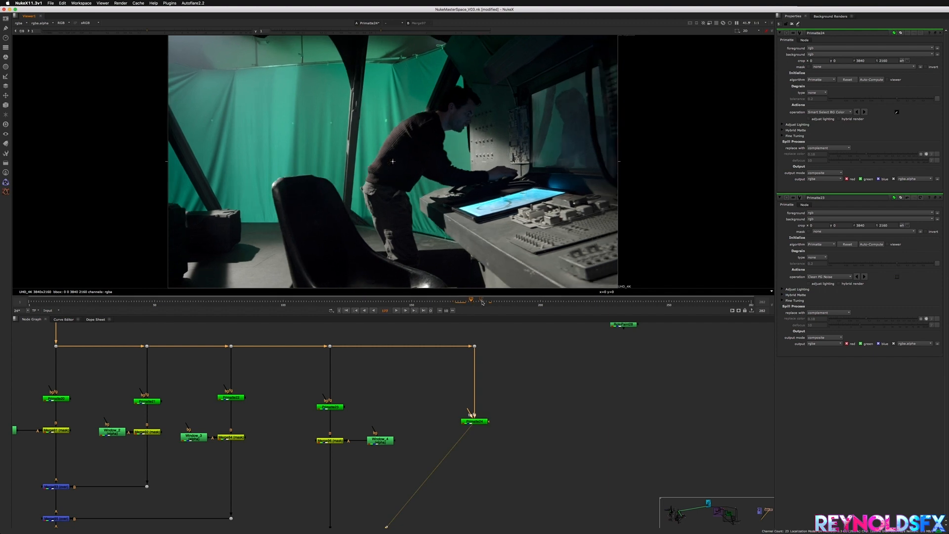
scroll(462, 142, "up", 2)
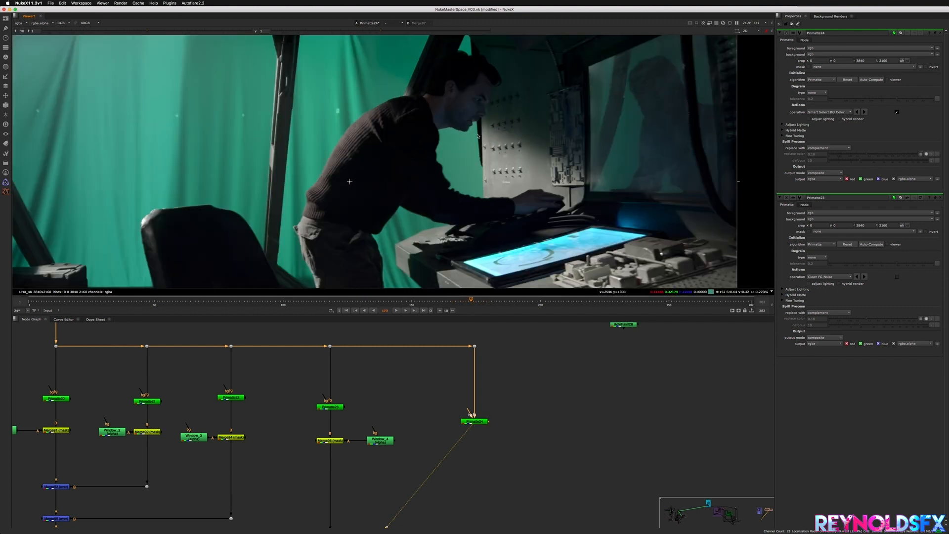
left_click_drag(436, 300, 425, 300)
left_click(454, 303)
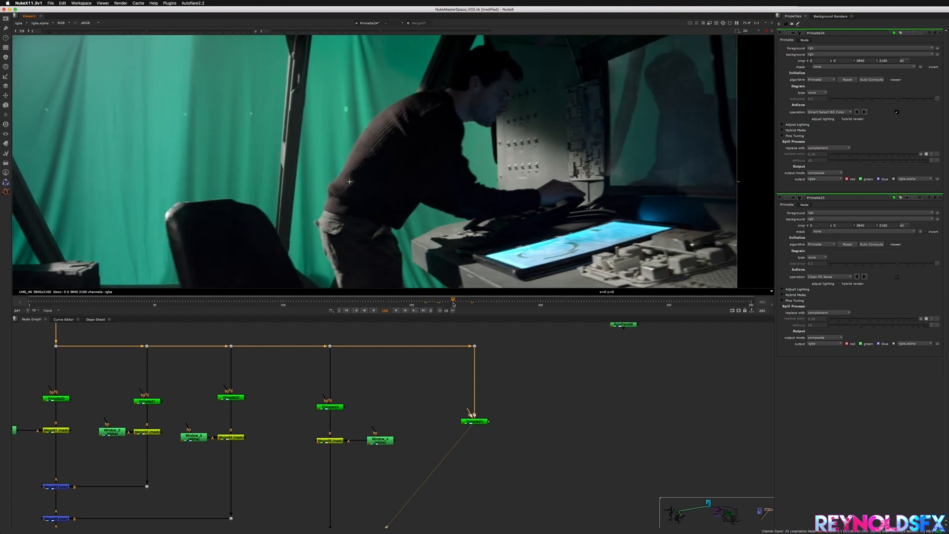
left_click(468, 301)
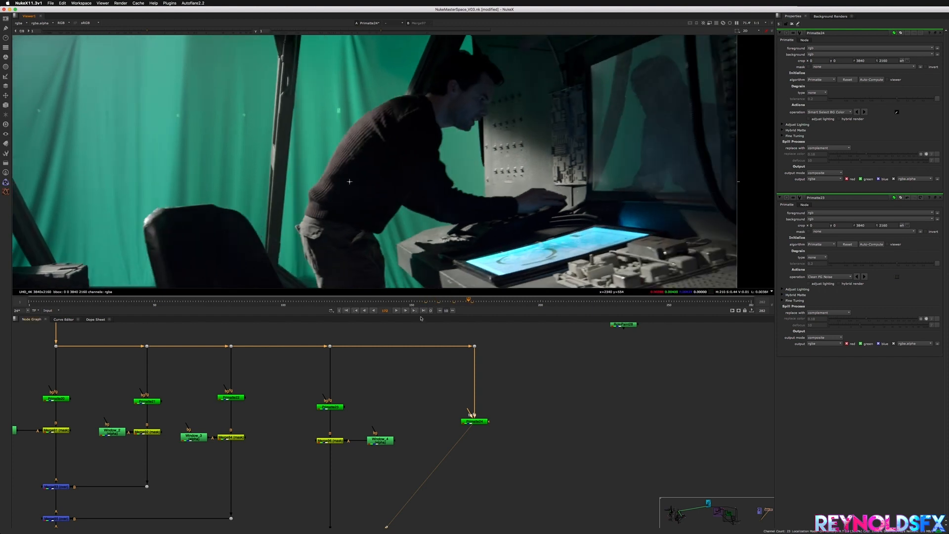
left_click_drag(419, 300, 386, 300)
left_click(386, 301)
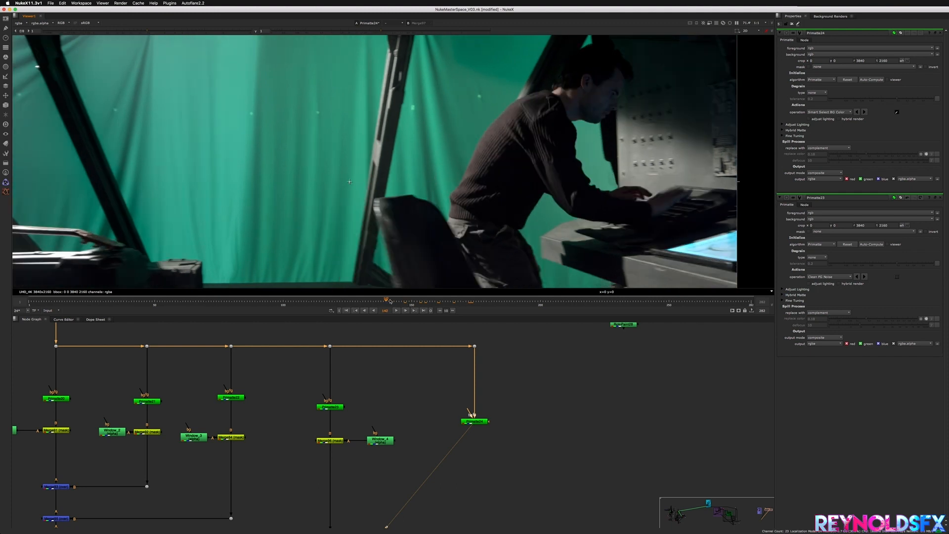
scroll(589, 170, "down", 4)
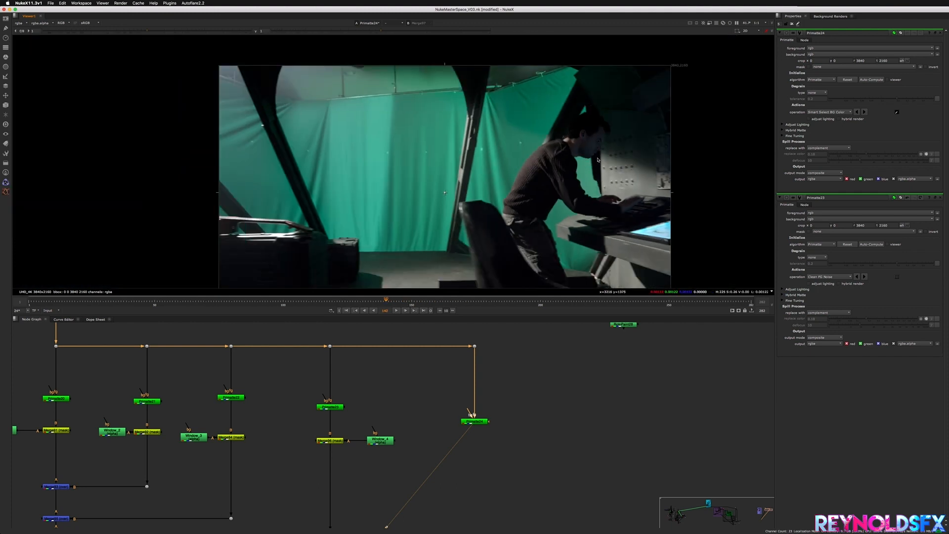
scroll(598, 166, "up", 2)
left_click_drag(421, 303, 497, 302)
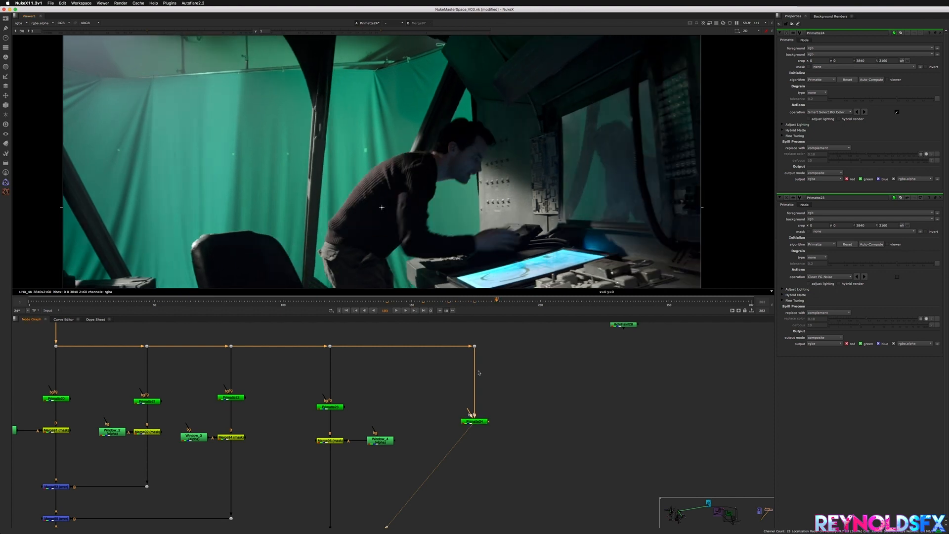
Sample the green between the actor's chest and the console with Smart Select BG Color, and view the resulting alpha.
middle_click_drag(475, 376, 451, 380)
left_click(451, 426)
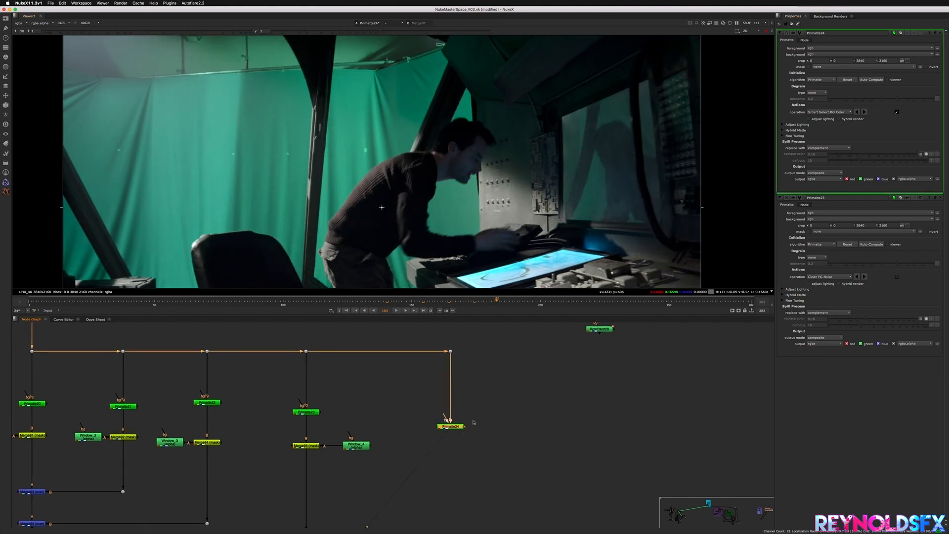
key("d")
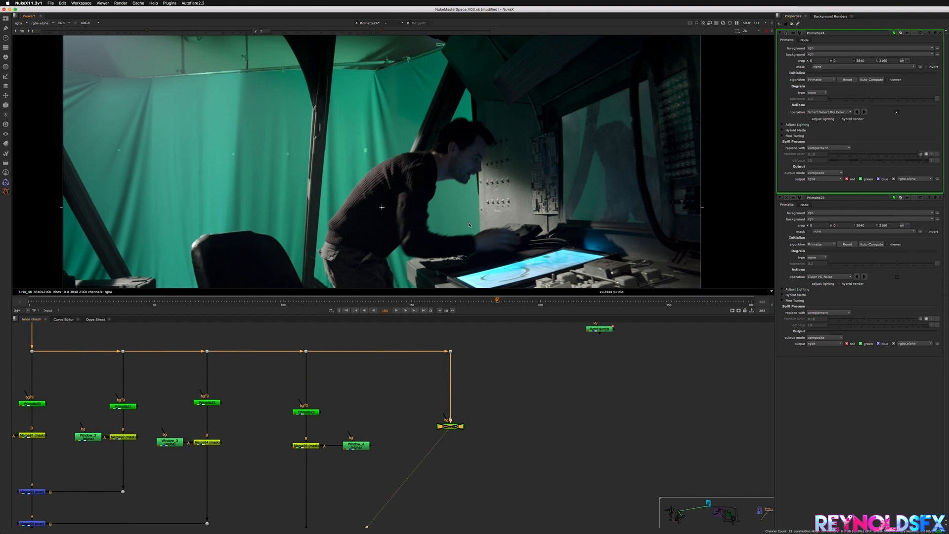
left_click_drag(469, 223, 442, 199, "shift+super")
key("a")
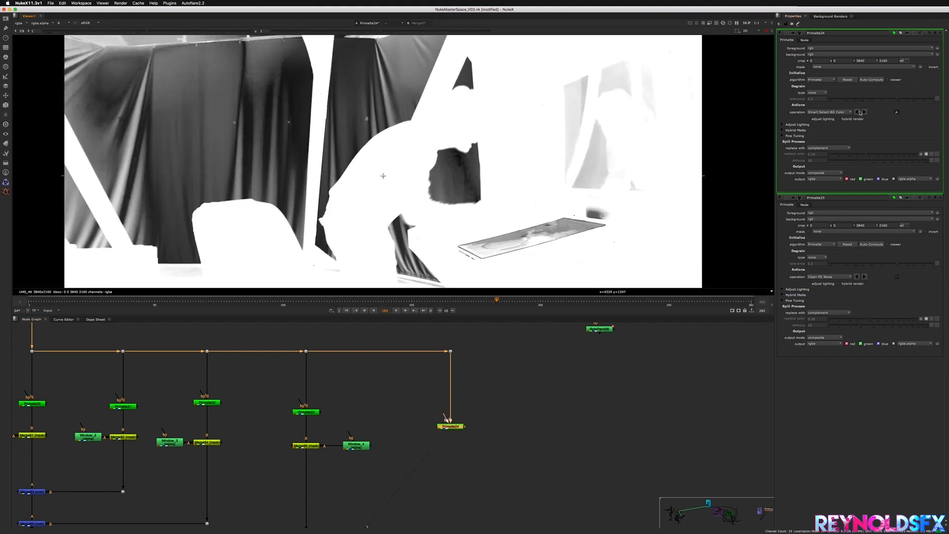
Apply Clean BG Noise to the green patches below the actor's face, beside his legs and above his head.
left_click(861, 112)
left_click_drag(472, 188, 446, 172, "ctrl+shift")
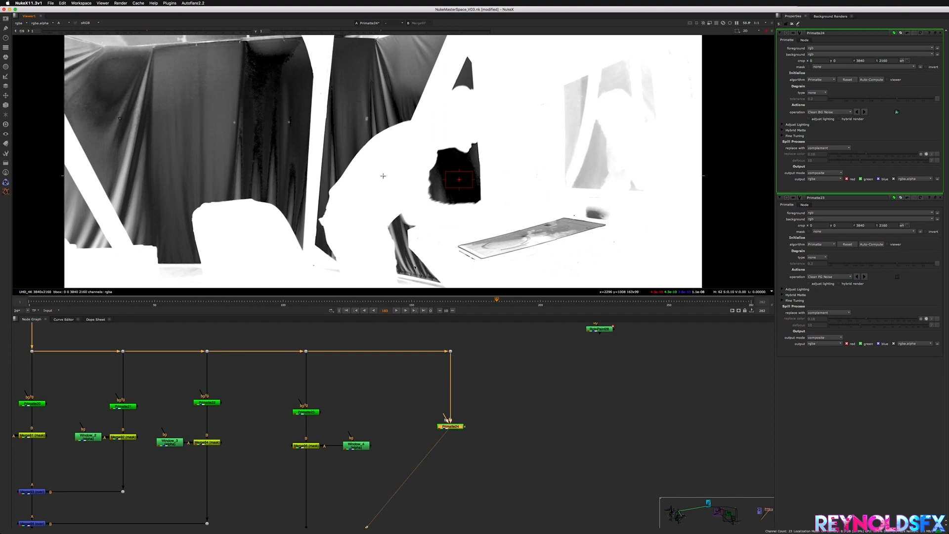
left_click_drag(414, 268, 410, 260, "ctrl+shift")
left_click_drag(401, 225, 395, 227, "ctrl+shift")
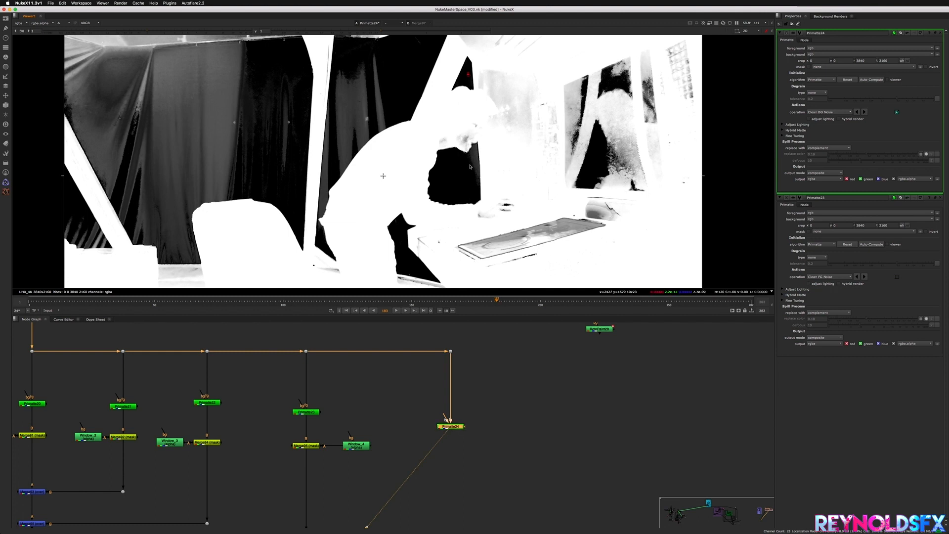
left_click_drag(468, 162, 471, 167, "ctrl+shift")
Apply Clean FG Noise to the actor's face and compare the alpha with the colour image.
left_click(828, 113)
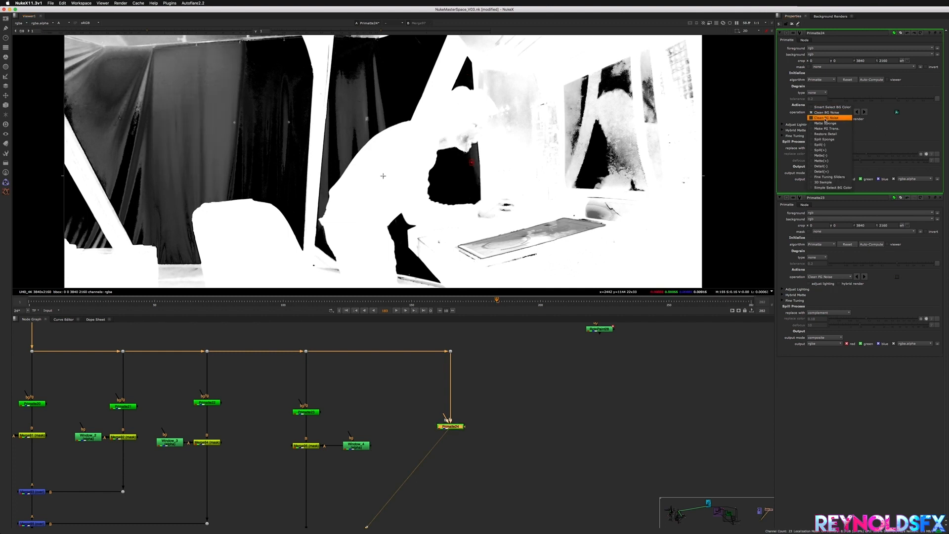
left_click(826, 118)
left_click_drag(449, 131, 463, 137, "ctrl+shift")
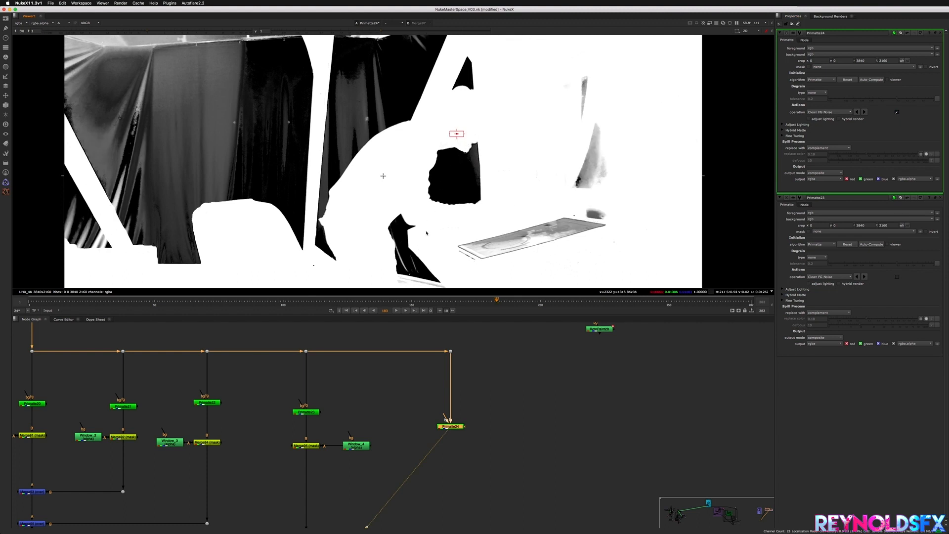
key("a")
key("a")
Switch the fifth Primatte back to Clean BG Noise and sample the green gap beside the actor's legs.
left_click(839, 112)
left_click(823, 105)
left_click(404, 264, "ctrl")
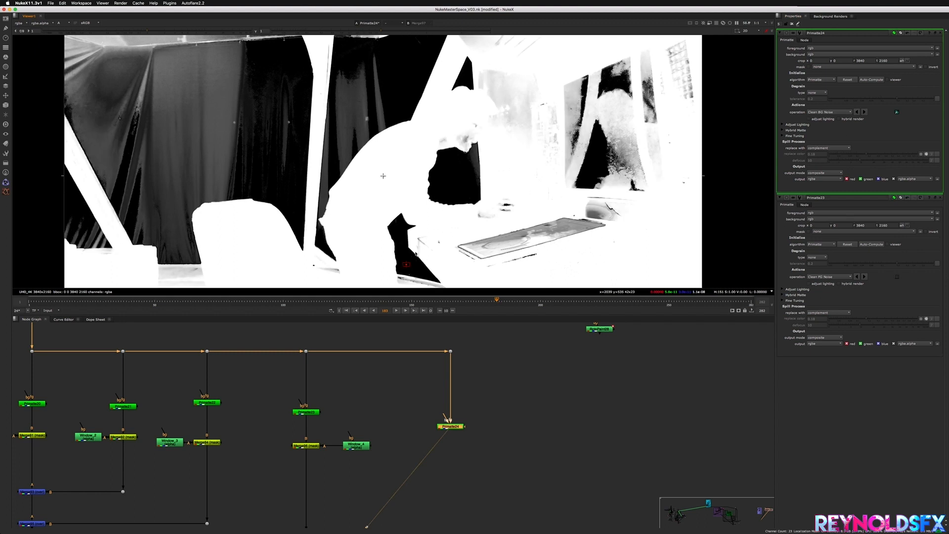
Undo and redo the latest Primatte samples to compare the mattes, and check the alpha against the colour image.
key("super+z")
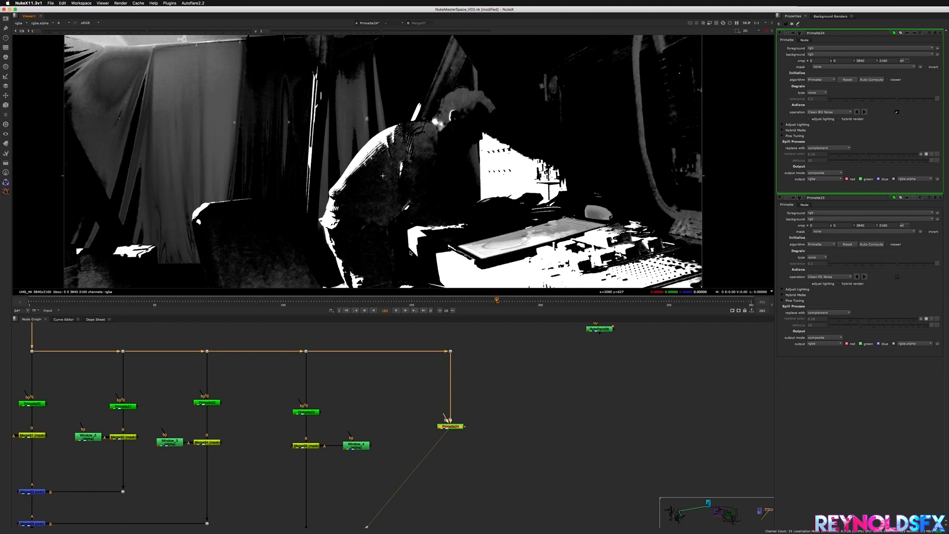
key("super+z")
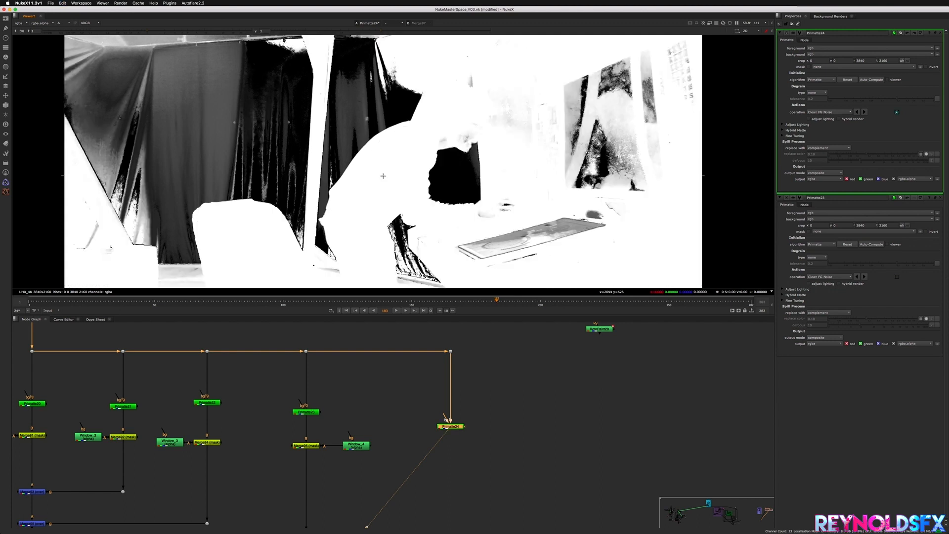
key("super+shift+z")
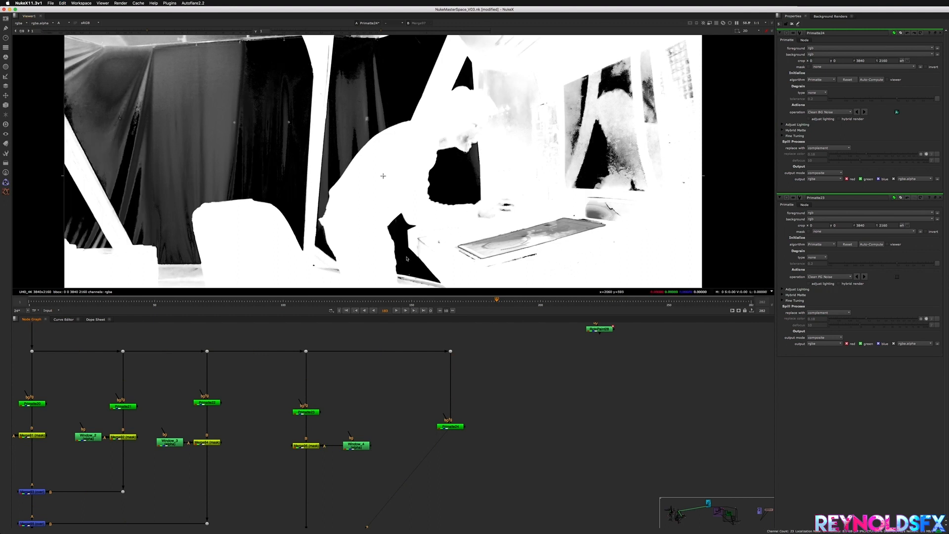
key("a")
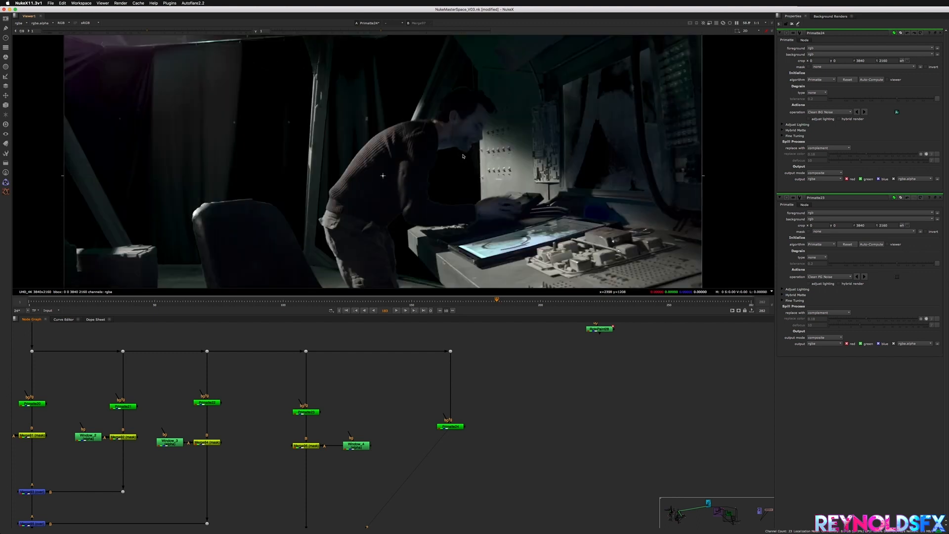
key("a")
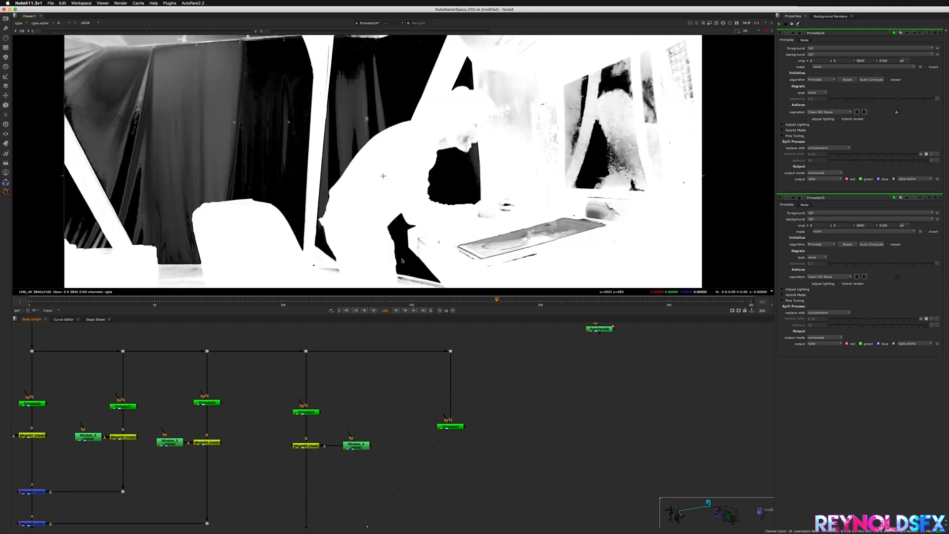
key("a")
key("a")
Switch the fifth Primatte to Clean FG Noise and sample the actor's face.
left_click(828, 111)
left_click(821, 118)
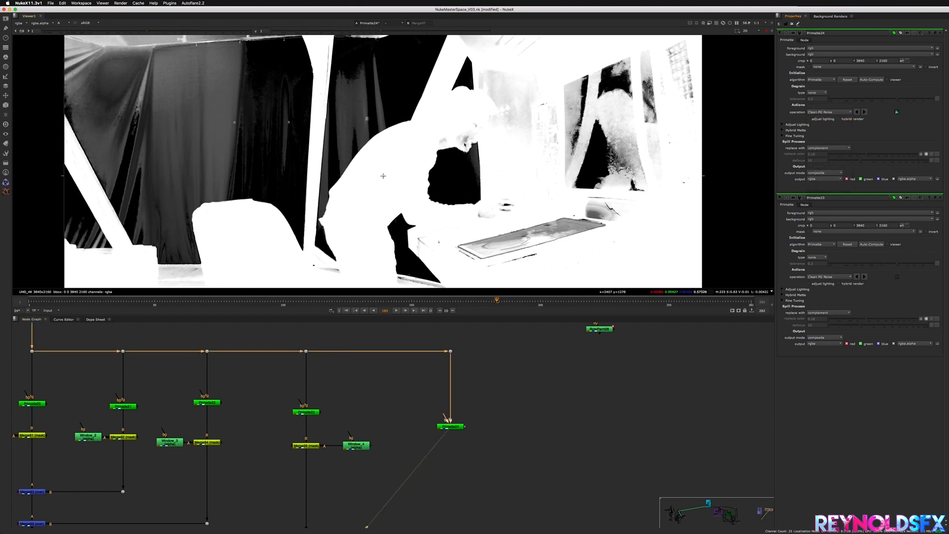
left_click_drag(464, 143, 458, 138, "ctrl+shift")
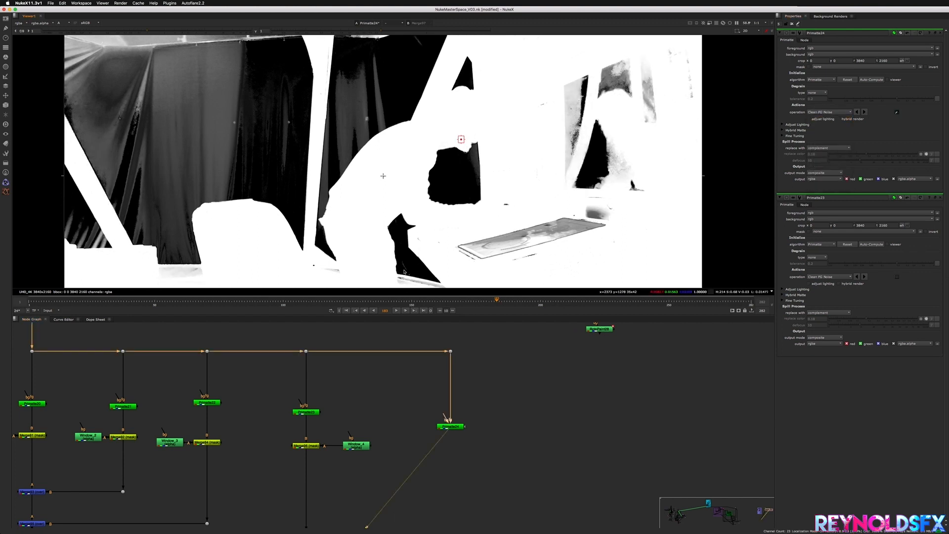
scroll(402, 271, "up", 4)
scroll(408, 264, "down", 2)
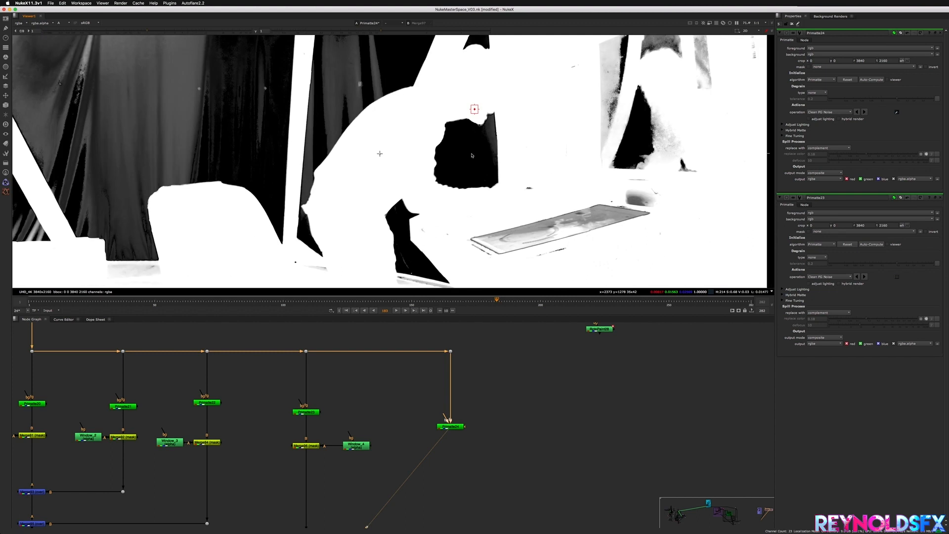
middle_click_drag(478, 441, 464, 452)
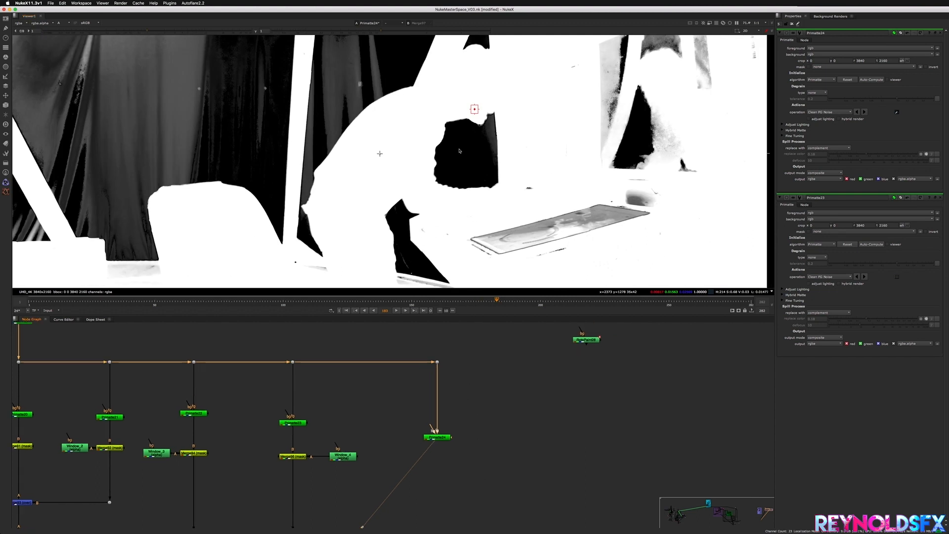
scroll(458, 425, "down", 5)
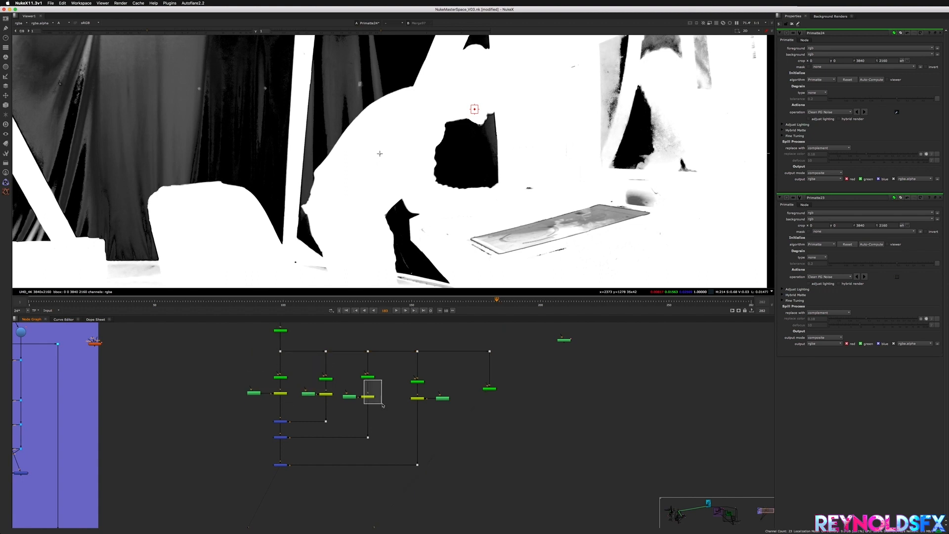
left_click(419, 382)
left_click_drag(421, 385, 455, 411)
key("super+z")
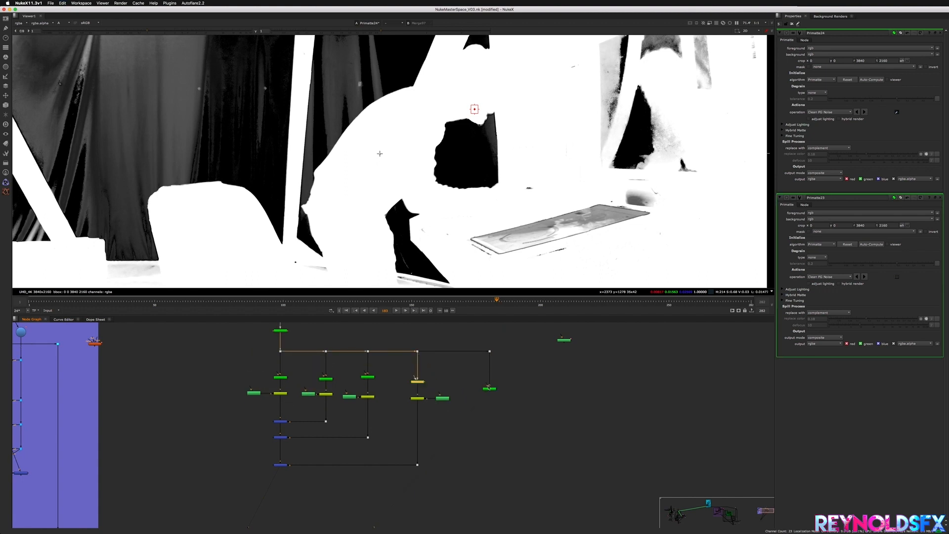
left_click_drag(464, 372, 513, 408)
middle_click_drag(462, 388, 500, 406)
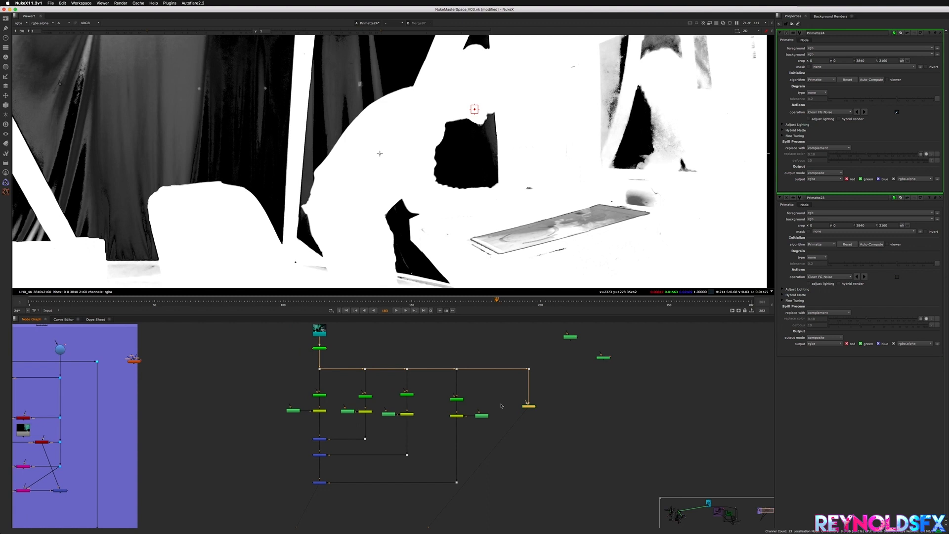
left_click(530, 418)
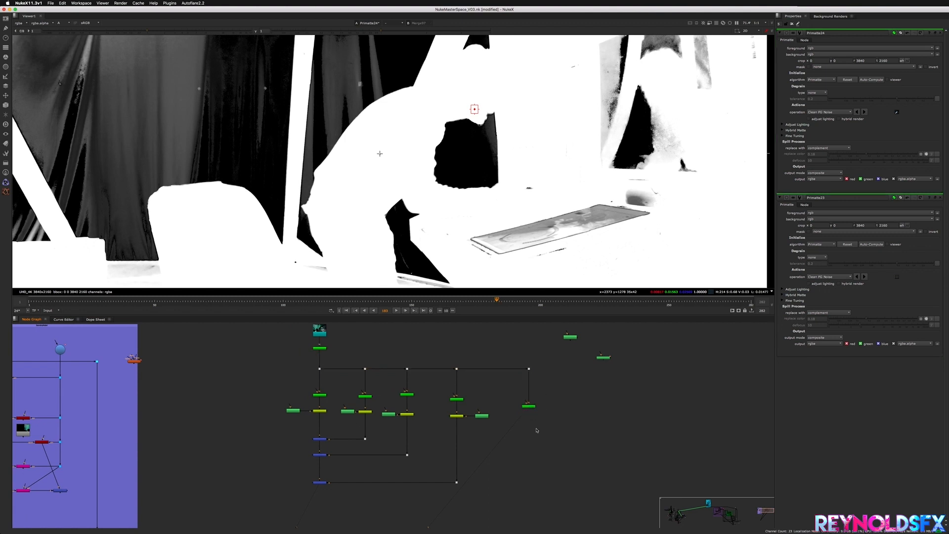
middle_click_drag(505, 389, 493, 384)
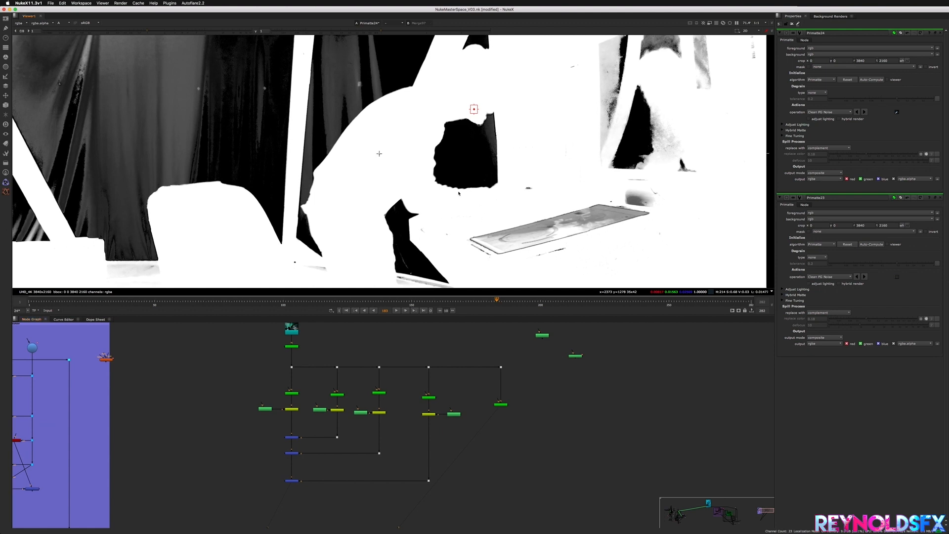
Set the fifth Primatte back to Clean BG Noise and sample the green gap below the actor's face.
middle_click_drag(468, 111, 460, 121)
left_click(824, 113)
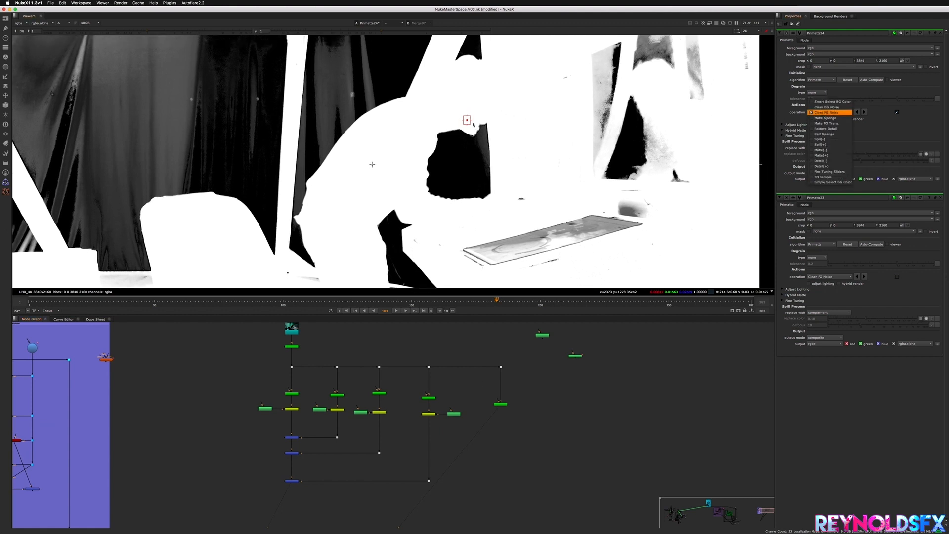
left_click(478, 119)
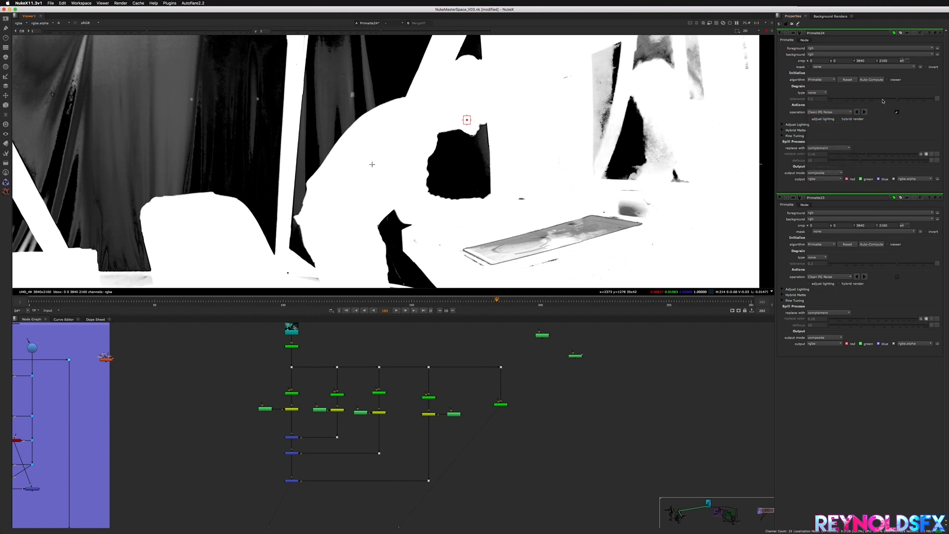
left_click(825, 112)
left_click(823, 106)
left_click_drag(470, 174, 453, 155, "ctrl+shift")
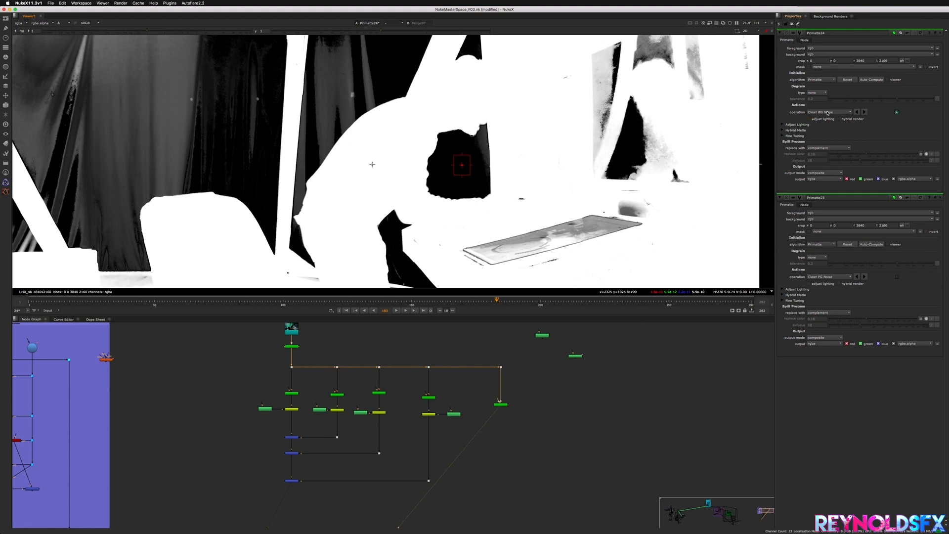
Go to about frame 162, compare colour and alpha, and sample the green gap between the actor's chest and the console with Clean BG Noise.
left_click(819, 112)
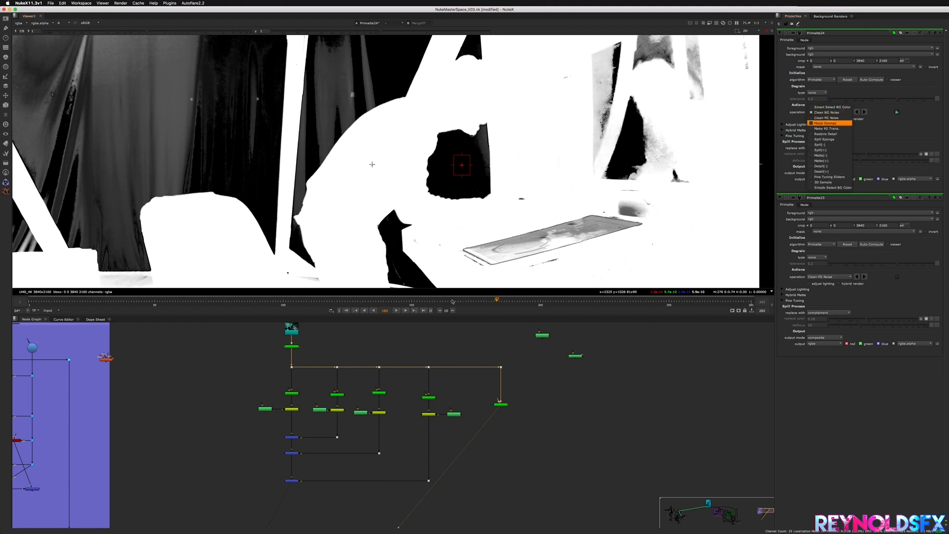
key("Escape")
left_click_drag(453, 301, 443, 301)
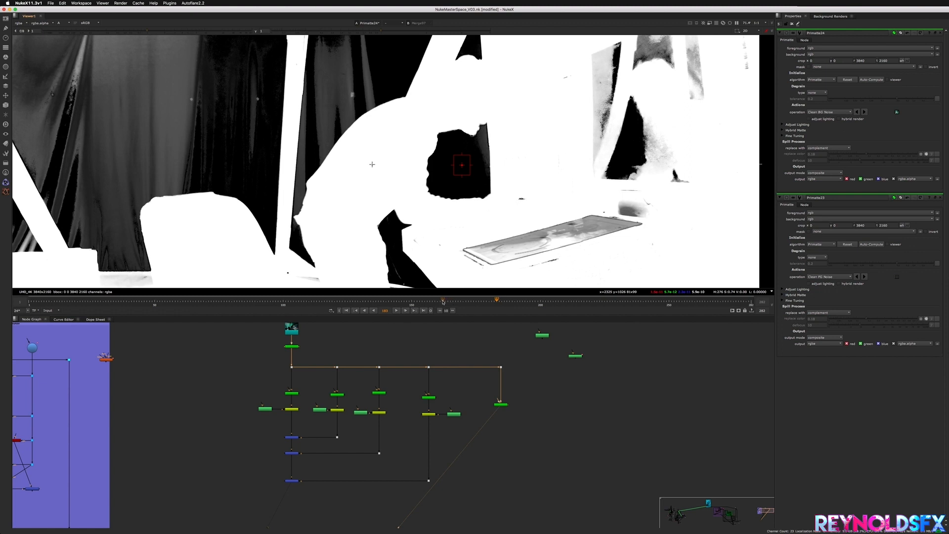
key("a")
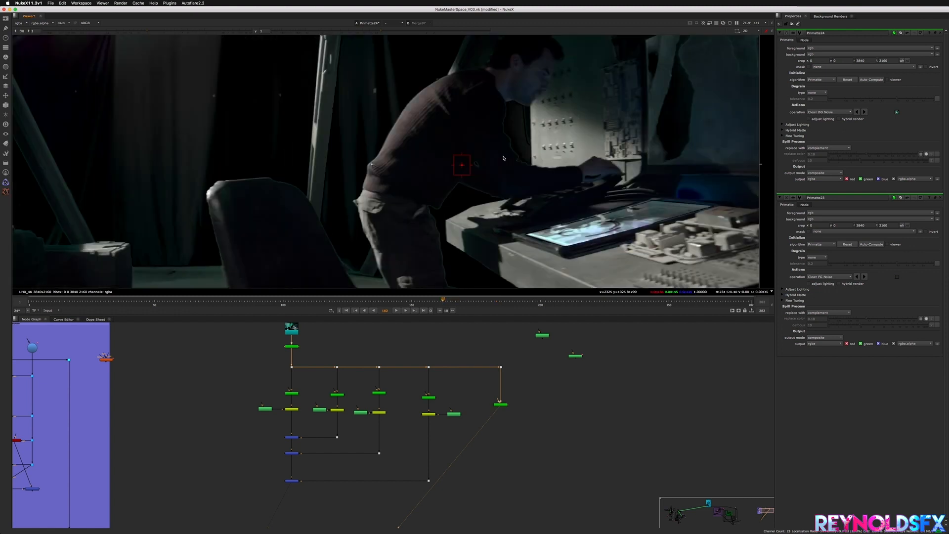
key("a")
key("a")
left_click(501, 405)
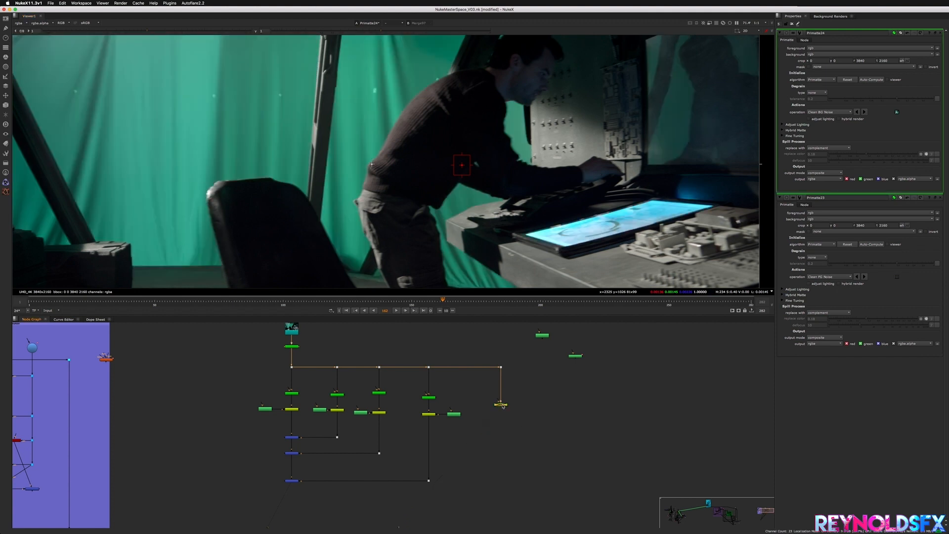
key("a")
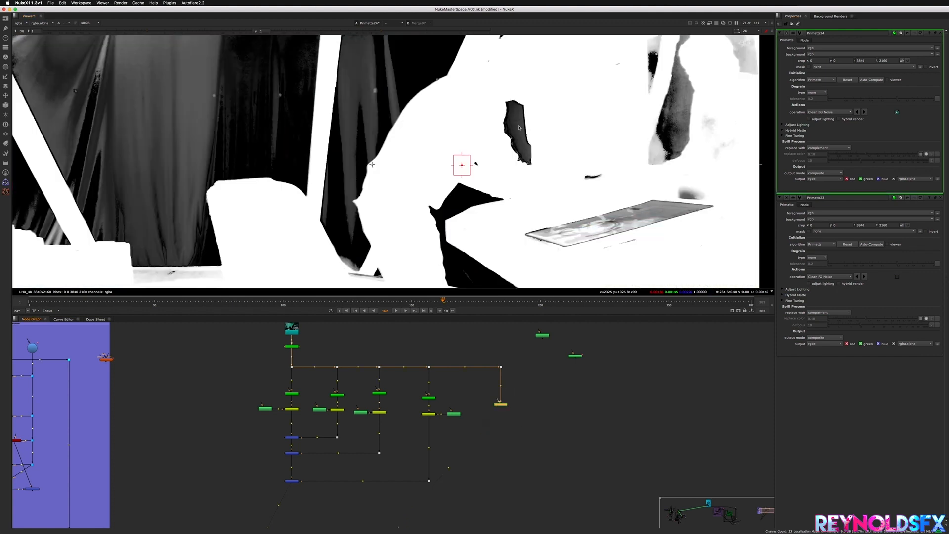
left_click_drag(515, 119, 519, 125, "shift+super")
Go to about frame 218 and apply Clean FG Noise to the actor's face.
left_click_drag(513, 303, 578, 305)
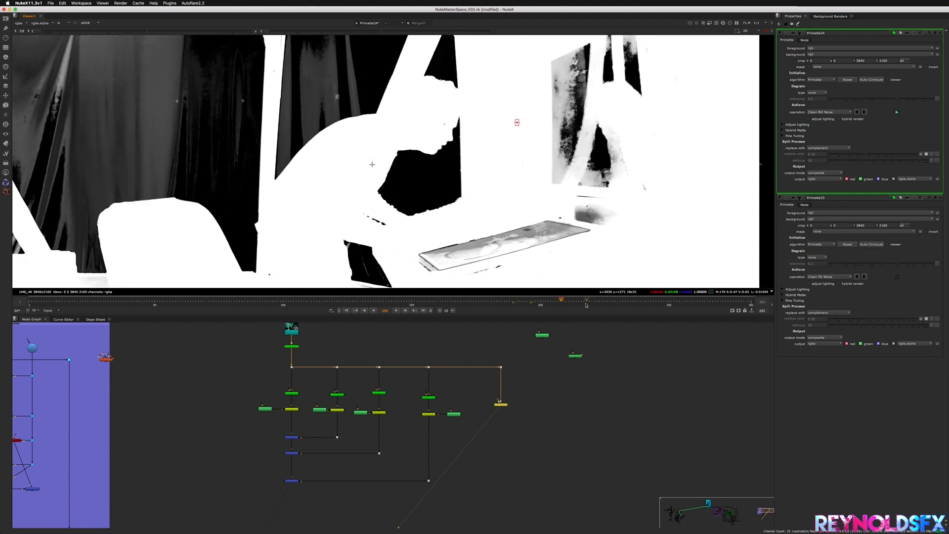
left_click(586, 304)
left_click(829, 112)
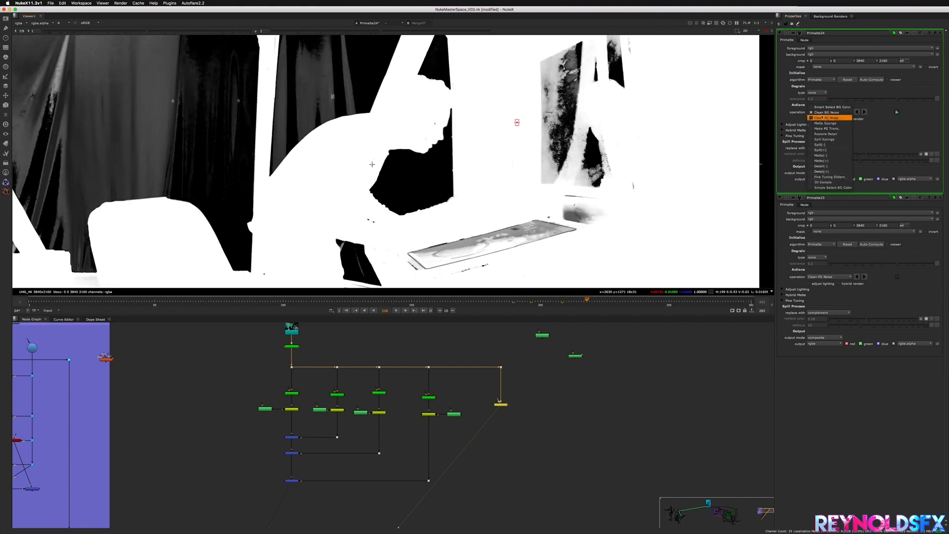
left_click(823, 117)
left_click(434, 123, "ctrl")
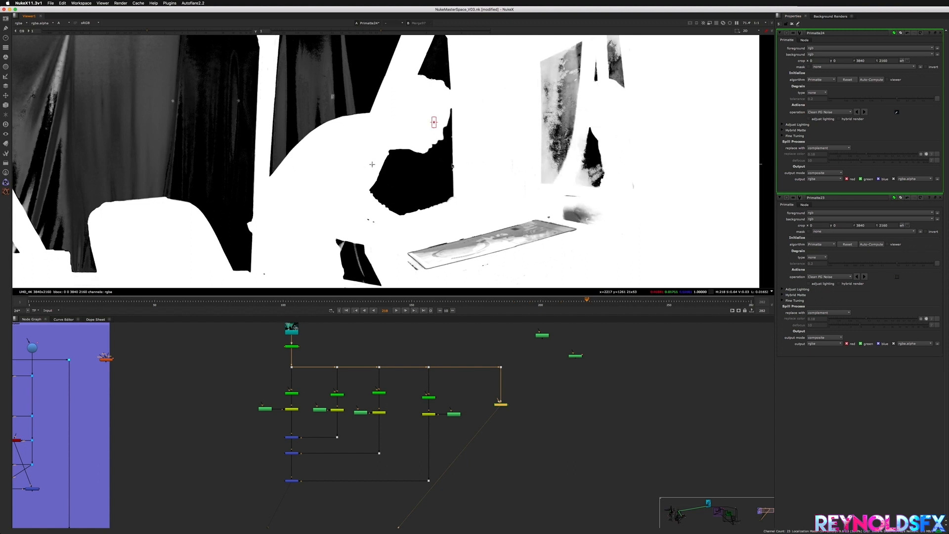
Examine the fifth key's alpha around the actor's head and chest at several frames in the last part of the shot.
left_click(661, 305)
left_click(690, 304)
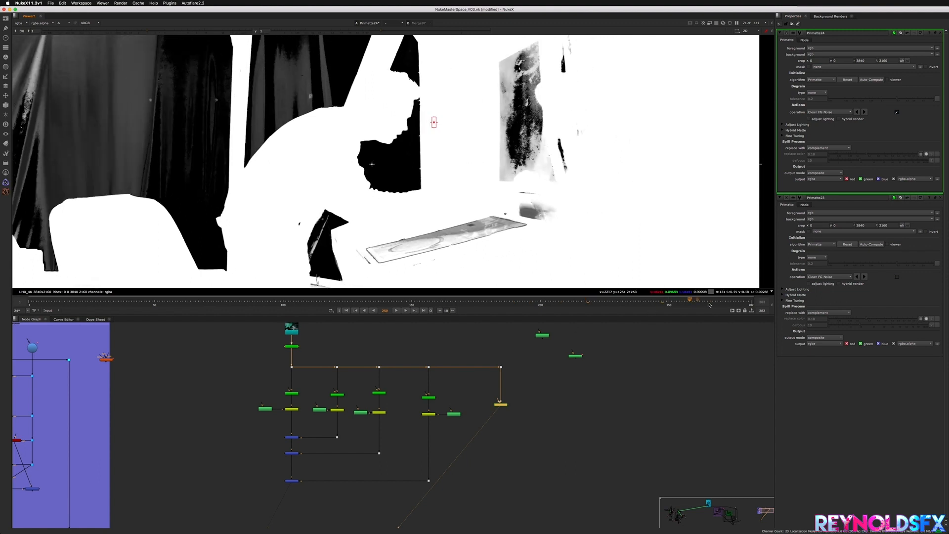
left_click(716, 305)
key("a")
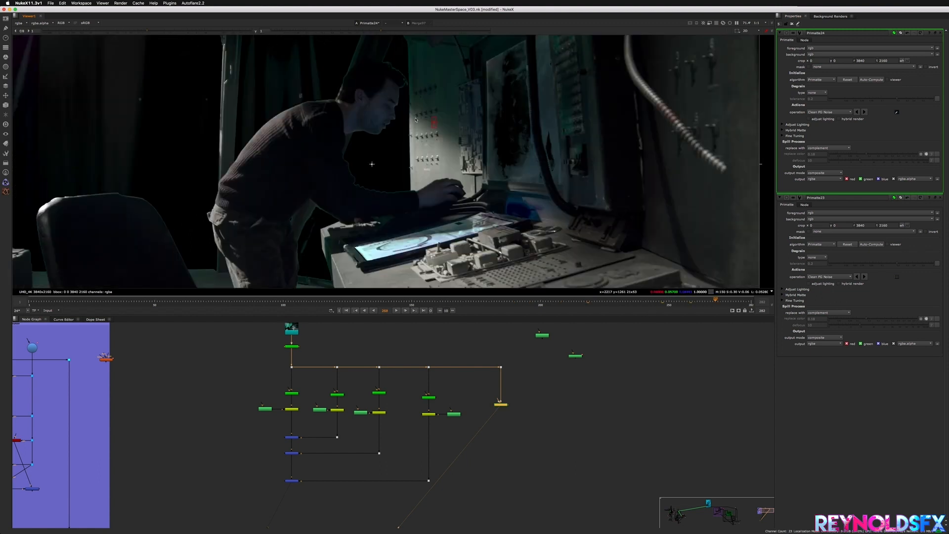
key("a")
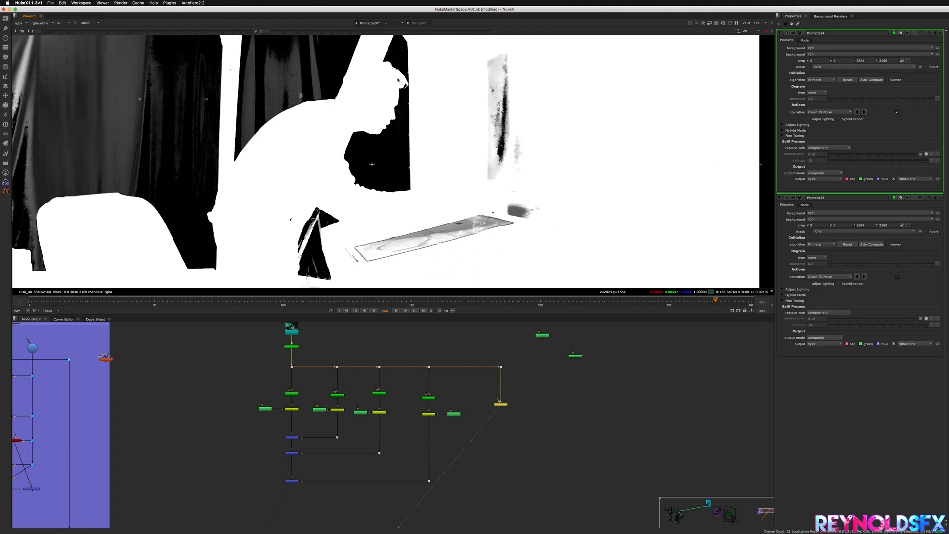
left_click(732, 301)
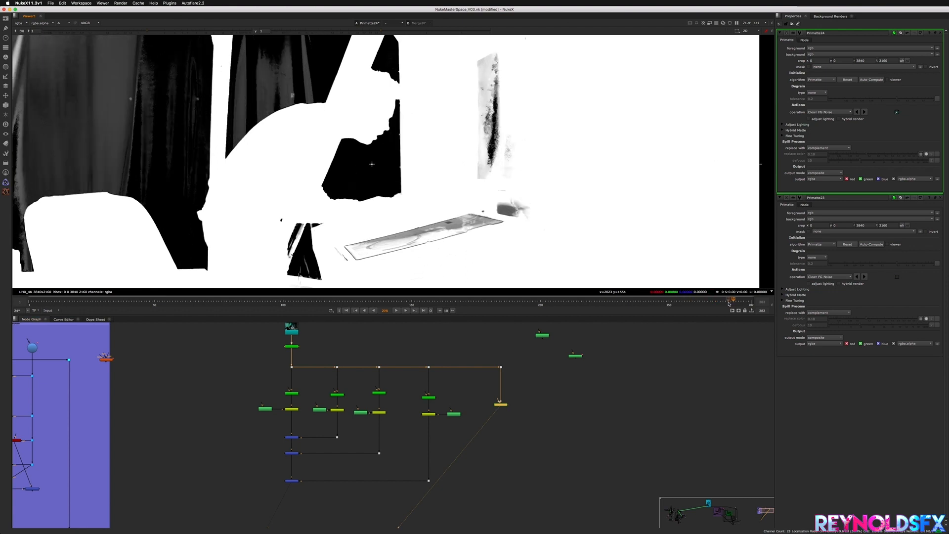
left_click(664, 302)
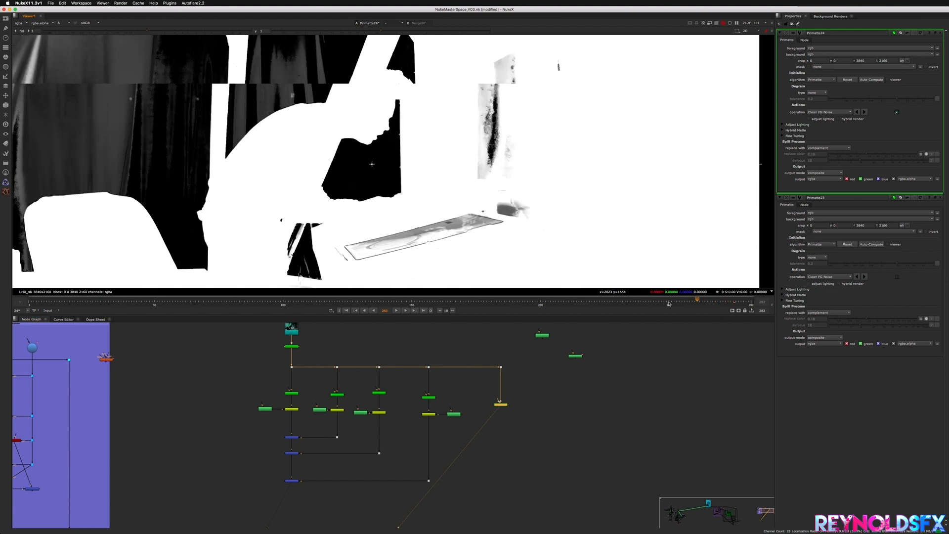
left_click(635, 302)
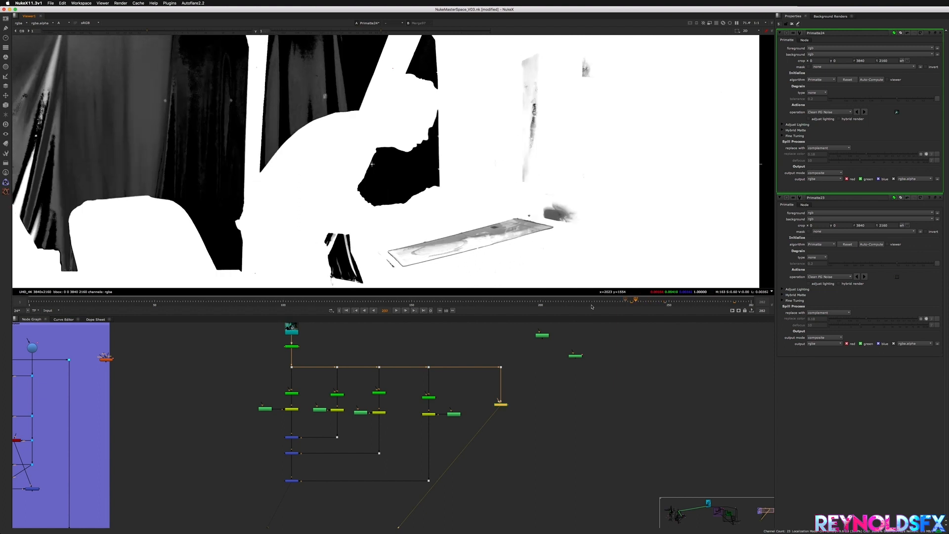
left_click(590, 302)
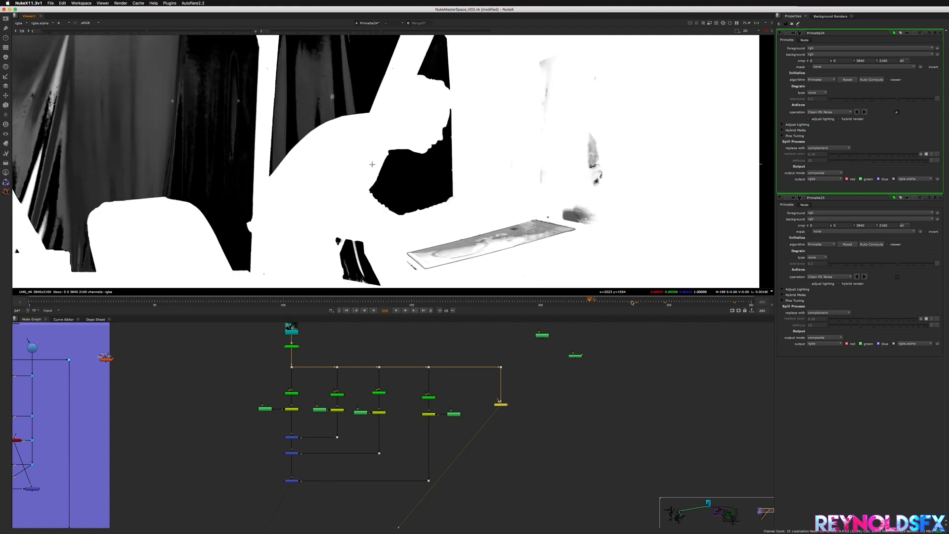
left_click_drag(632, 302, 653, 302)
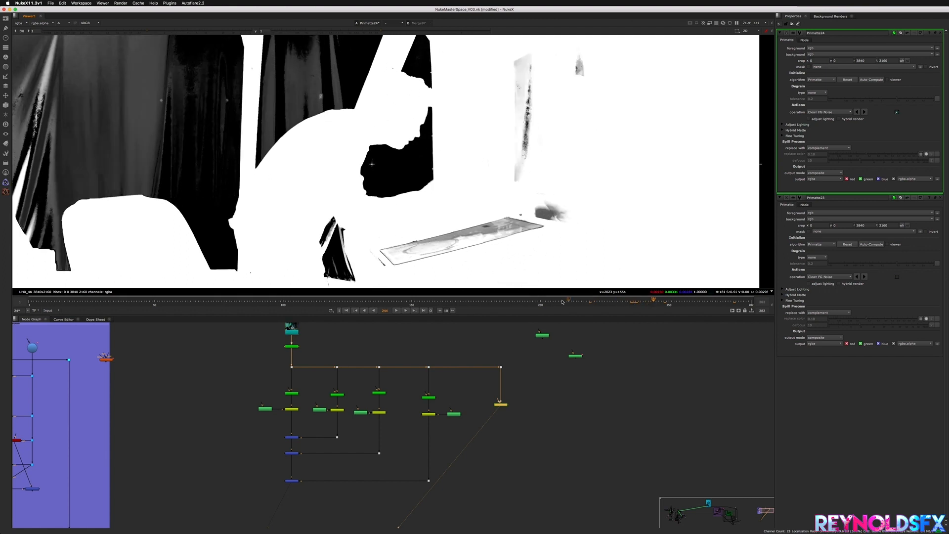
Paste another Primatte node fed from the last dot and place it beside the fifth Primatte.
scroll(468, 420, "up", 3)
left_click(505, 419)
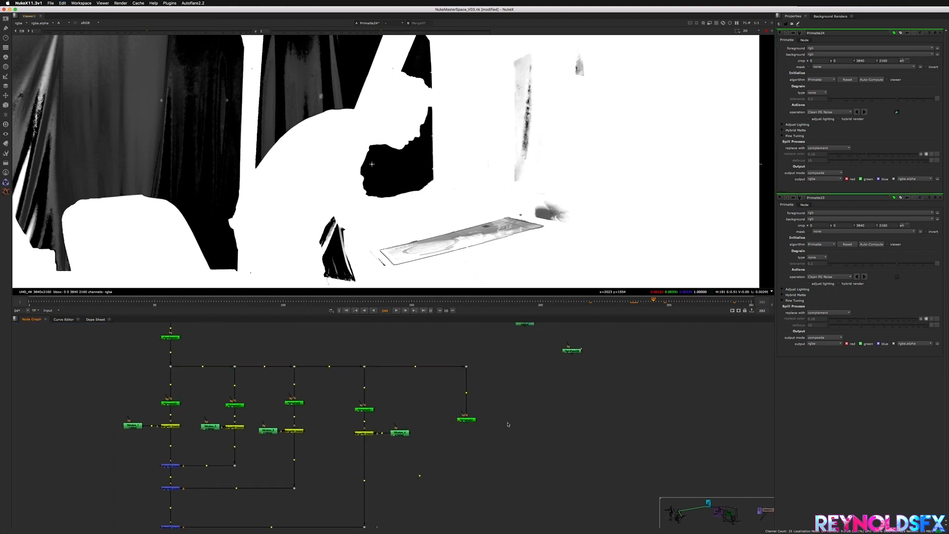
key("super+v")
mouse_move(505, 415)
left_mouse_down()
mouse_move(495, 424)
mouse_move(466, 366)
mouse_move(494, 418)
left_mouse_up()
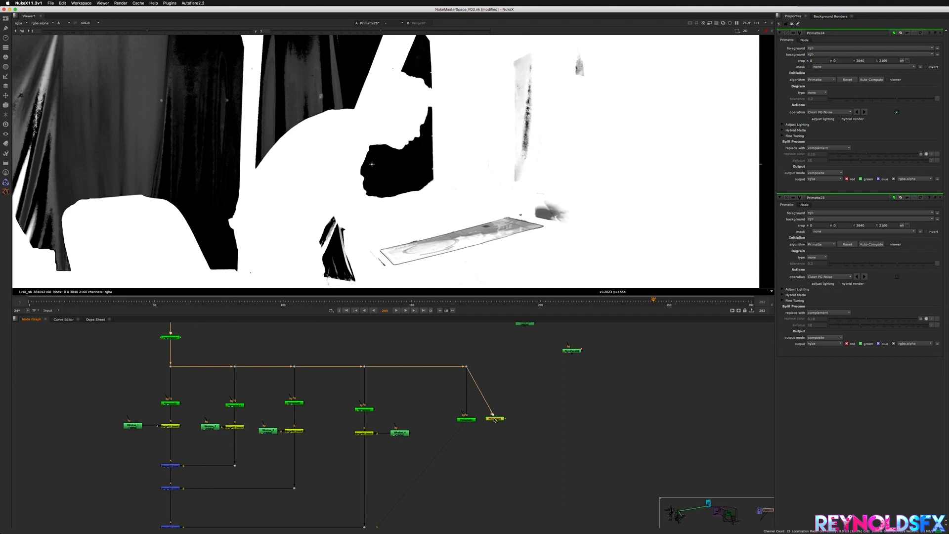
Open the newly pasted Primatte's settings, set its operation to Clean BG Noise and switch from alpha to the colour image.
double_click(495, 419)
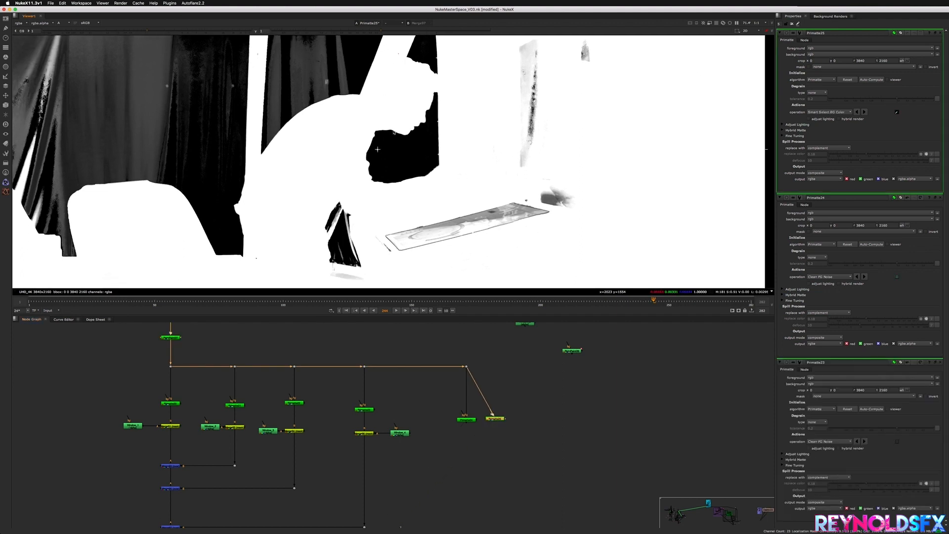
left_click(818, 111)
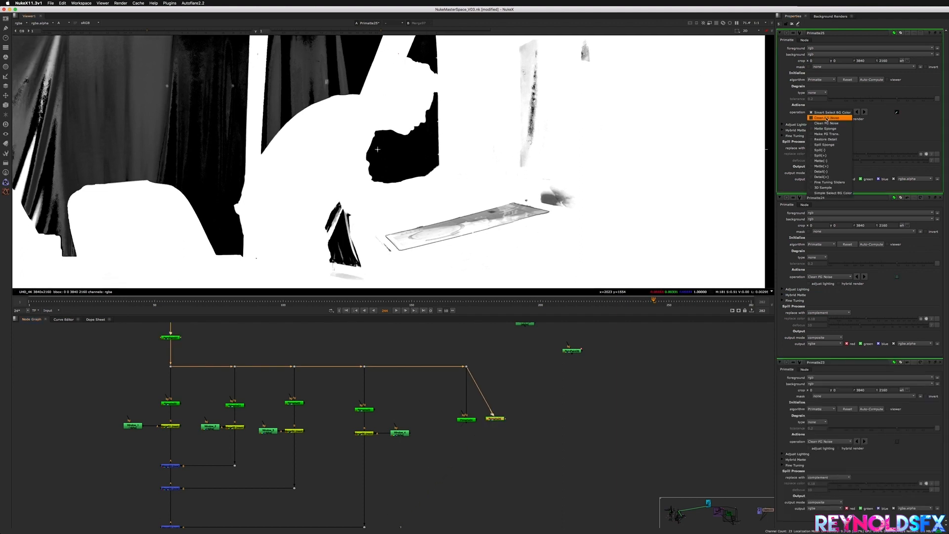
left_click(823, 117)
key("a")
key("a")
key("a")
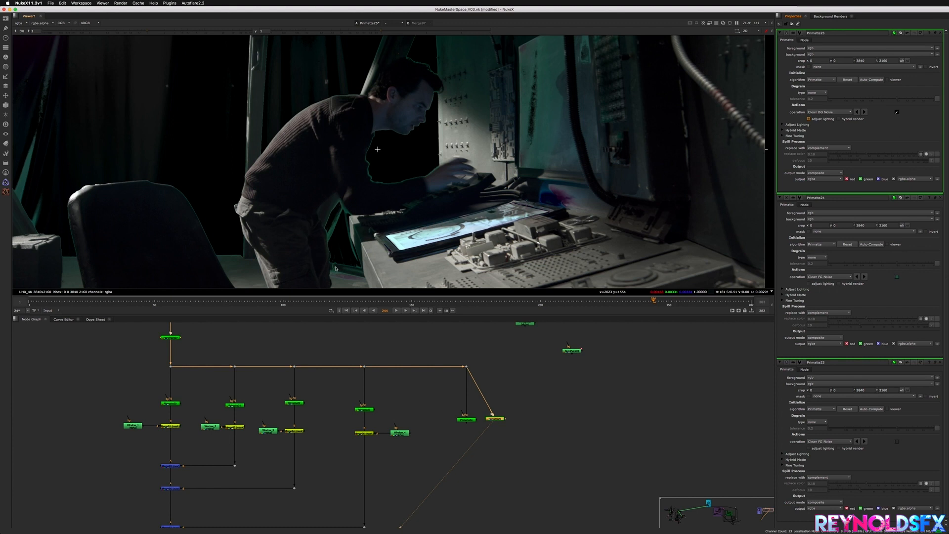
Compare the new key with the unkeyed plate, and sample the gap between the actor's legs and the console with Clean BG Noise.
key("d")
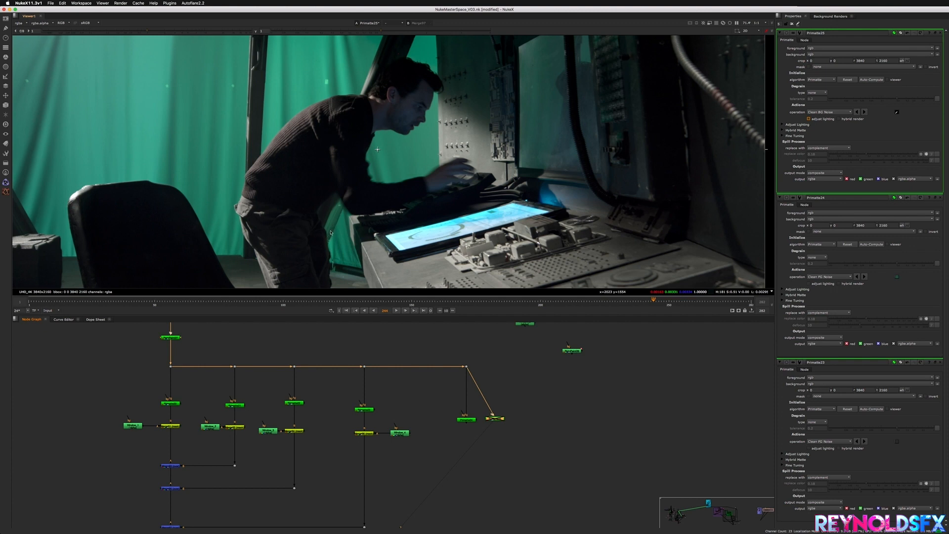
key("d")
key("a")
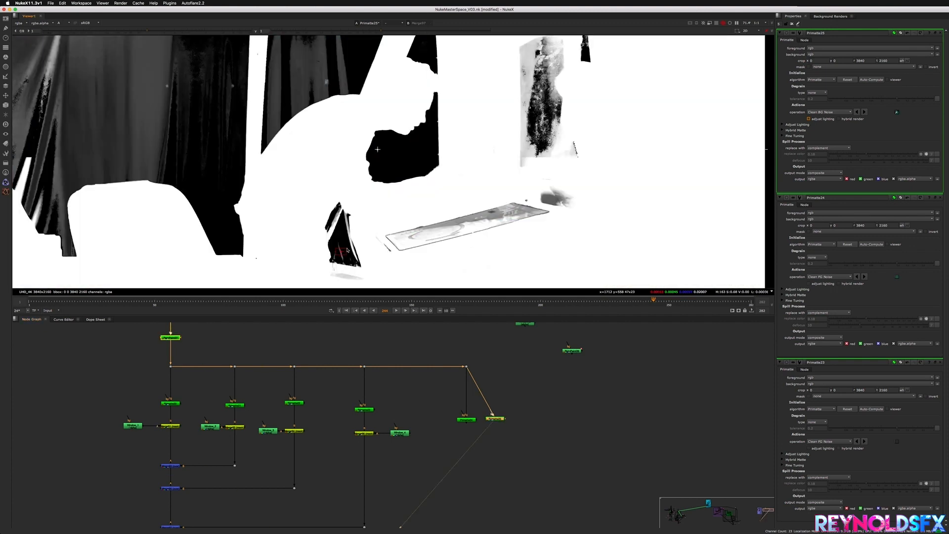
left_click_drag(345, 250, 347, 249, "shift+super")
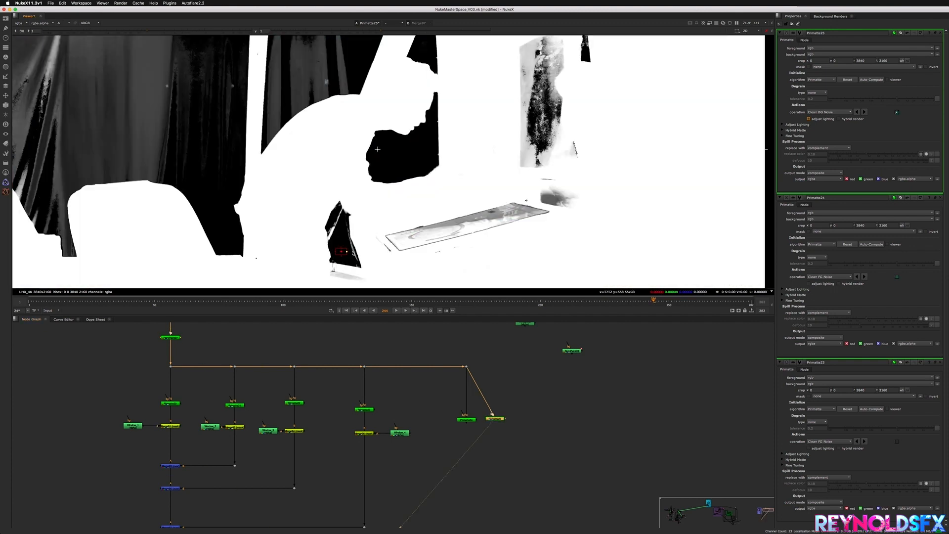
left_click(345, 245, "super")
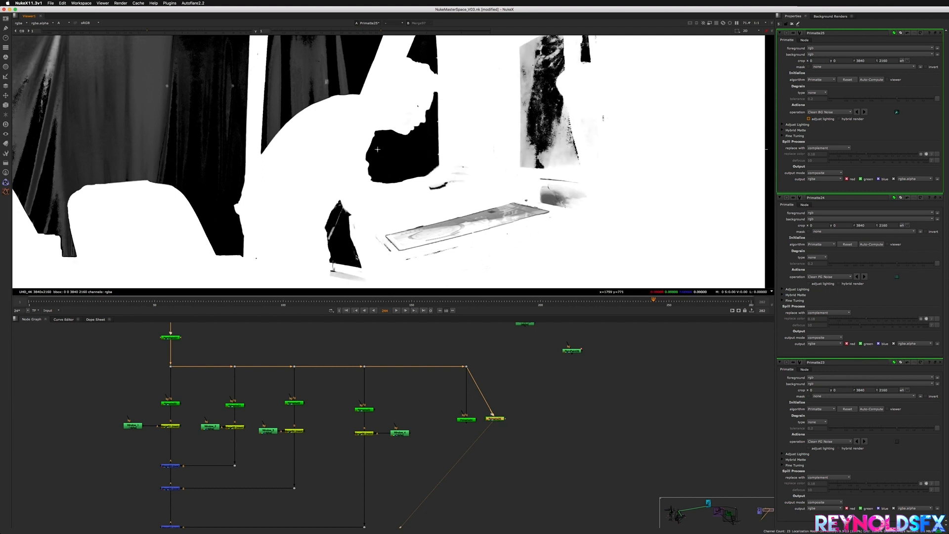
left_click_drag(353, 255, 354, 249, "shift+super")
Check the alpha at several frames, and at about frame 206 sample the base of the leg gap with Clean BG Noise.
left_click(482, 302)
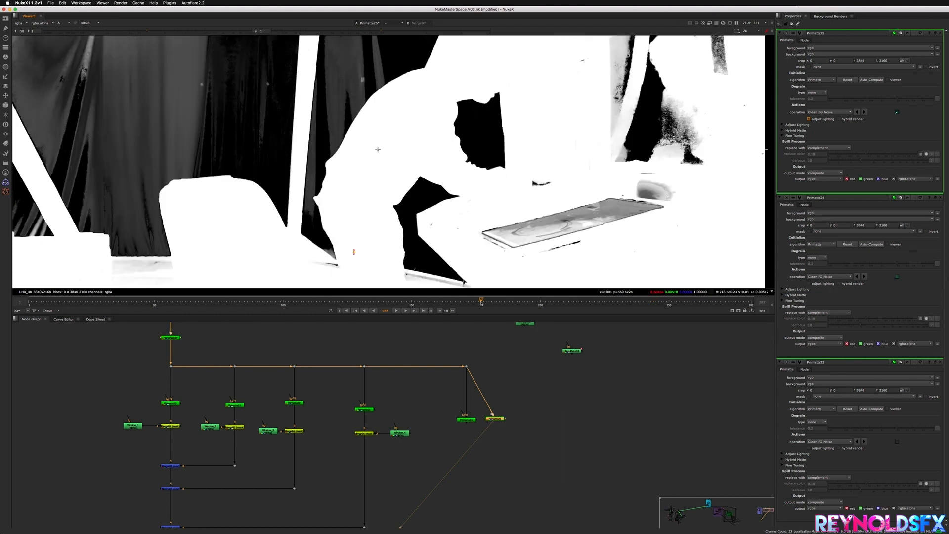
left_click_drag(481, 302, 489, 303)
left_click(419, 301)
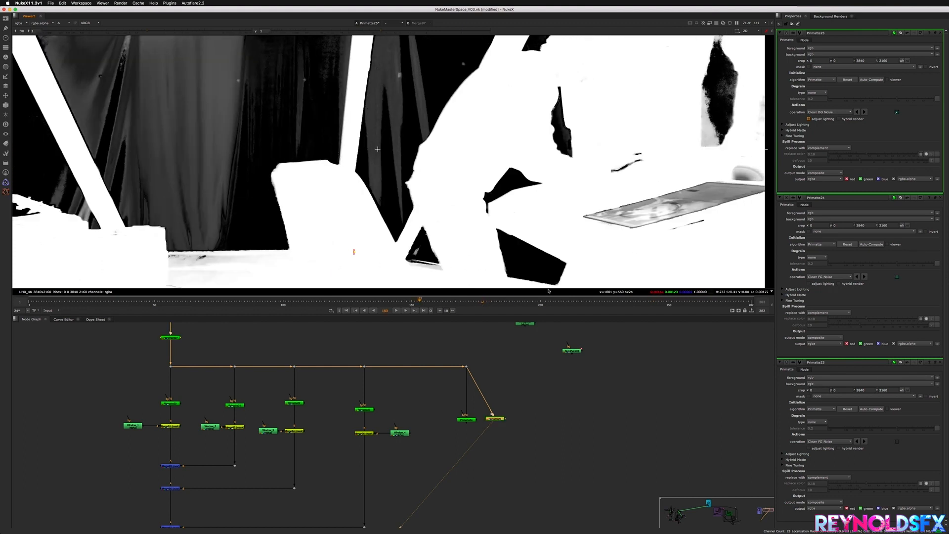
left_click(539, 301)
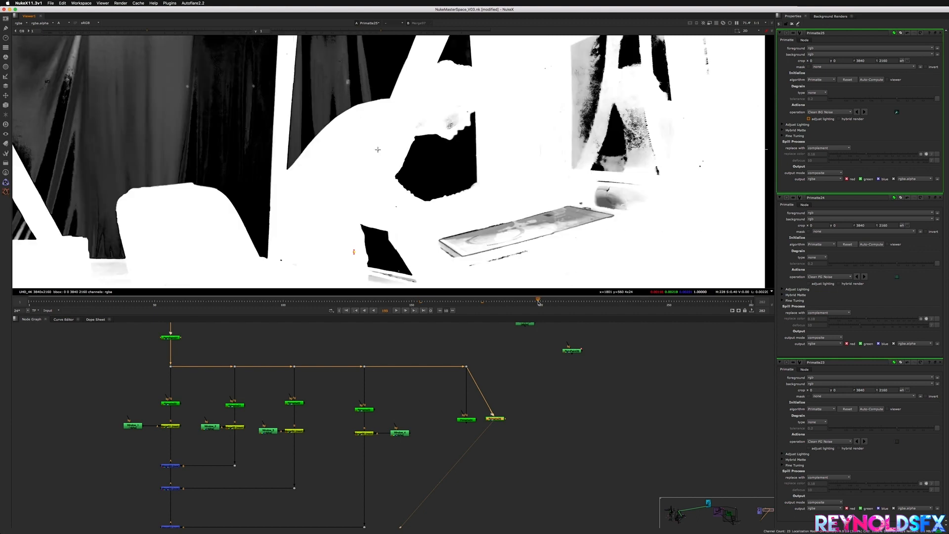
left_click(556, 302)
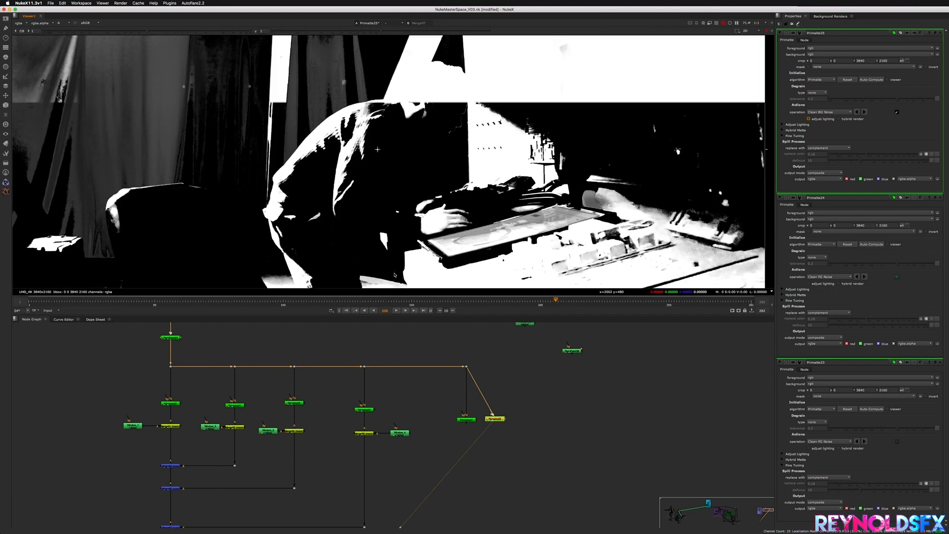
mouse_move(392, 268)
left_mouse_down("shift+super")
mouse_move(383, 260)
mouse_move(394, 271)
left_mouse_up("shift+super")
key("a")
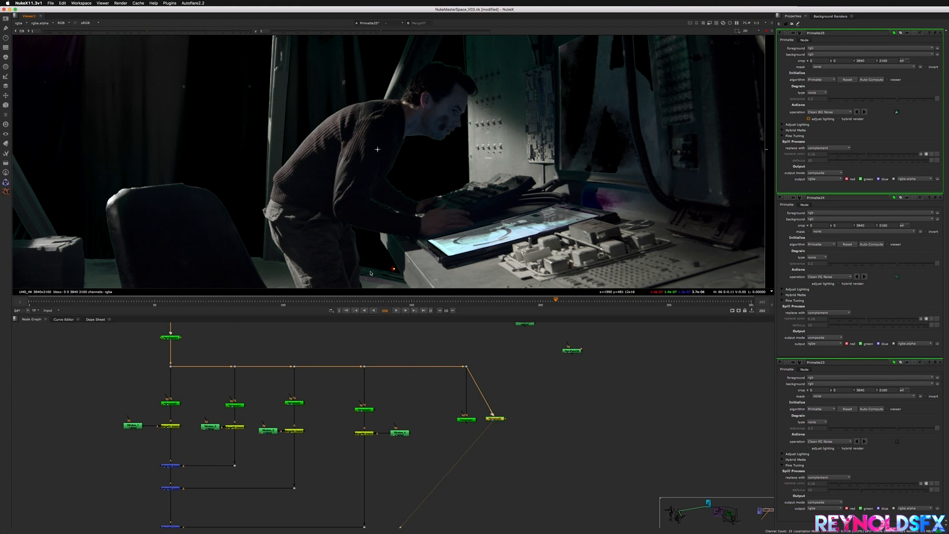
key("a")
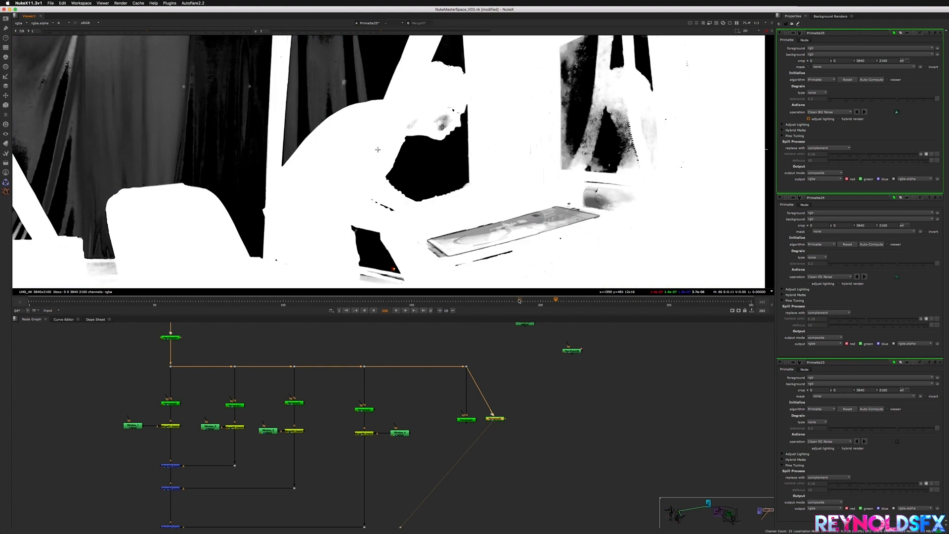
Go to about frame 180 and apply Clean FG Noise to the console side next to the leg gap.
left_click_drag(519, 301, 481, 301)
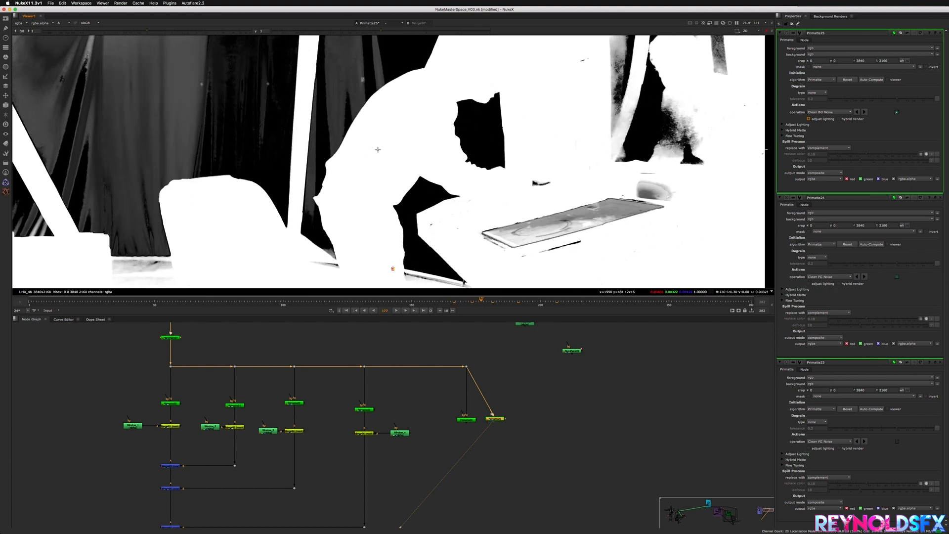
left_click(524, 301)
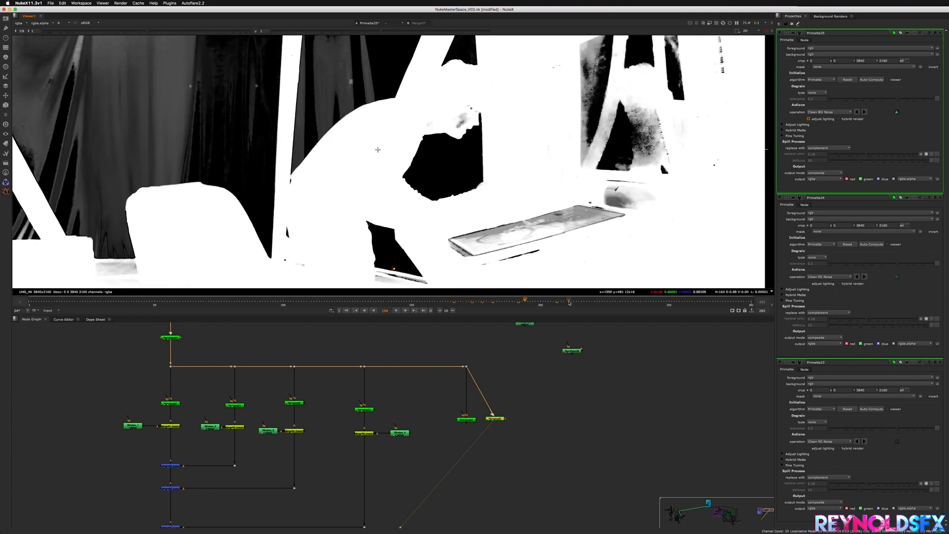
left_click_drag(568, 302, 488, 298)
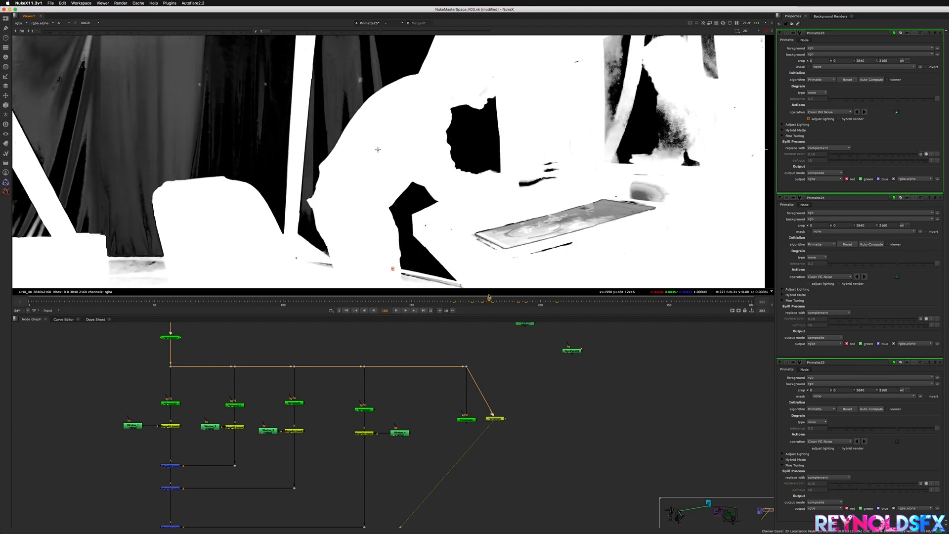
left_click(845, 113)
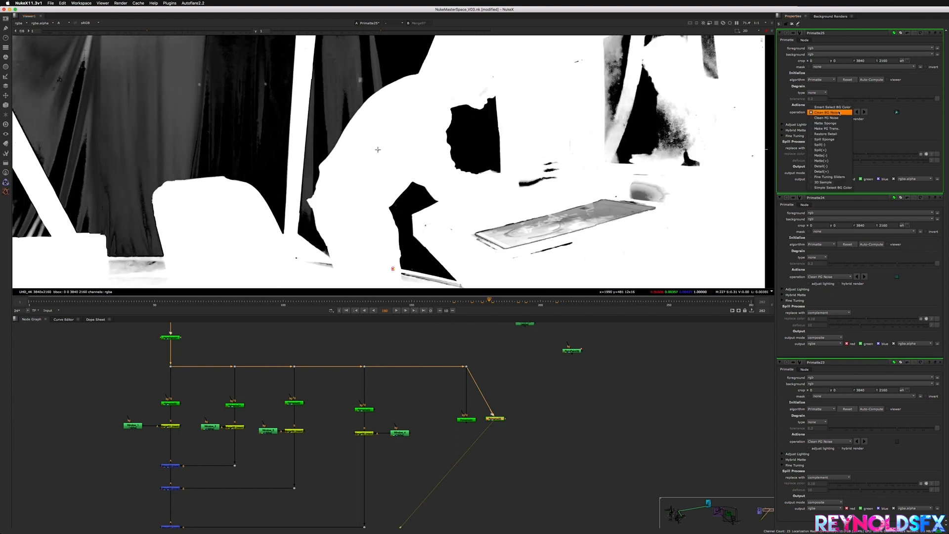
left_click(827, 118)
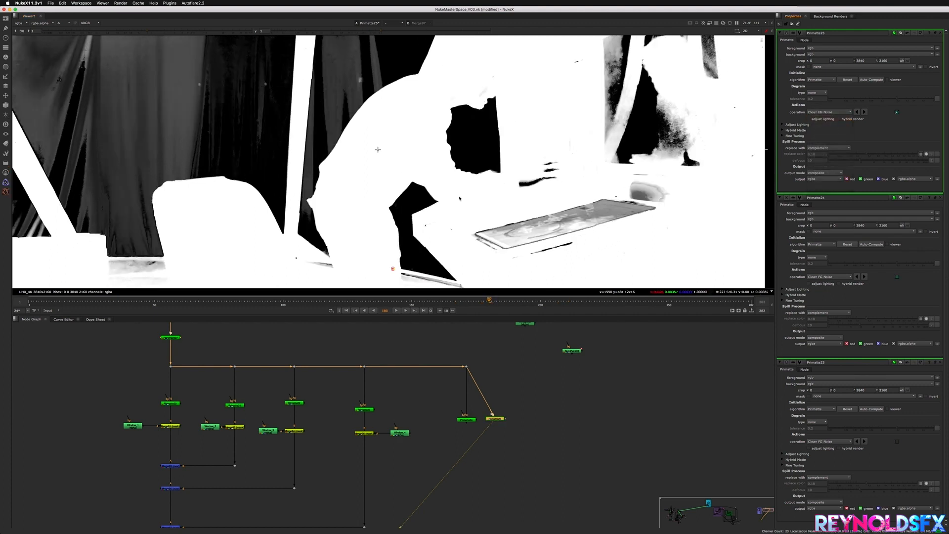
left_click(451, 232, "super")
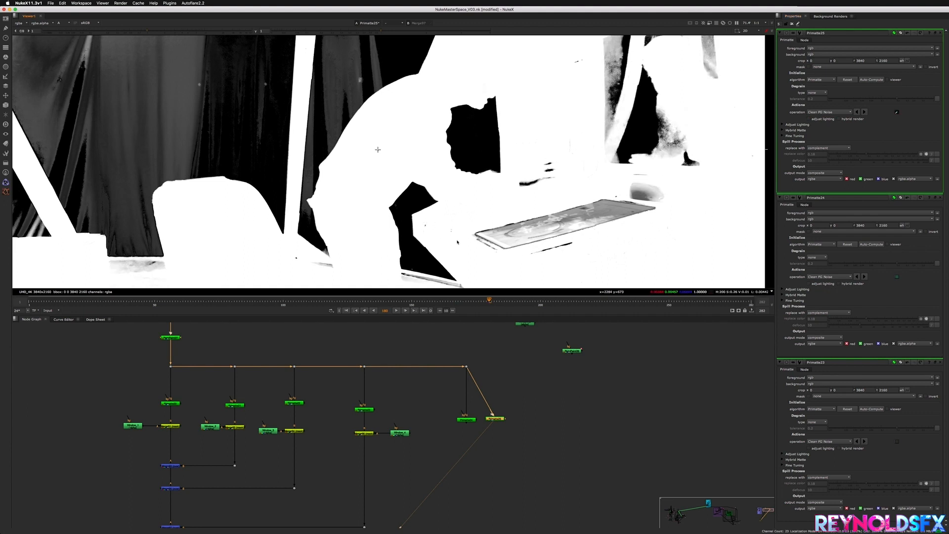
mouse_move(441, 225)
left_mouse_down("shift+super")
mouse_move(459, 241)
mouse_move(423, 228)
left_mouse_up("shift+super")
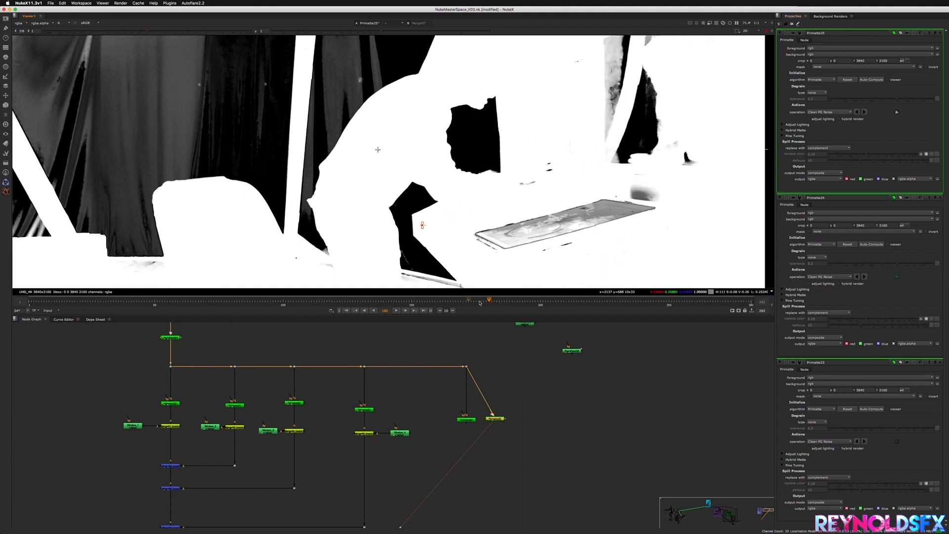
Go to about frame 188, sample the leg gap with Clean BG Noise, and check the alpha at other frames.
left_click(509, 301)
left_click(833, 112)
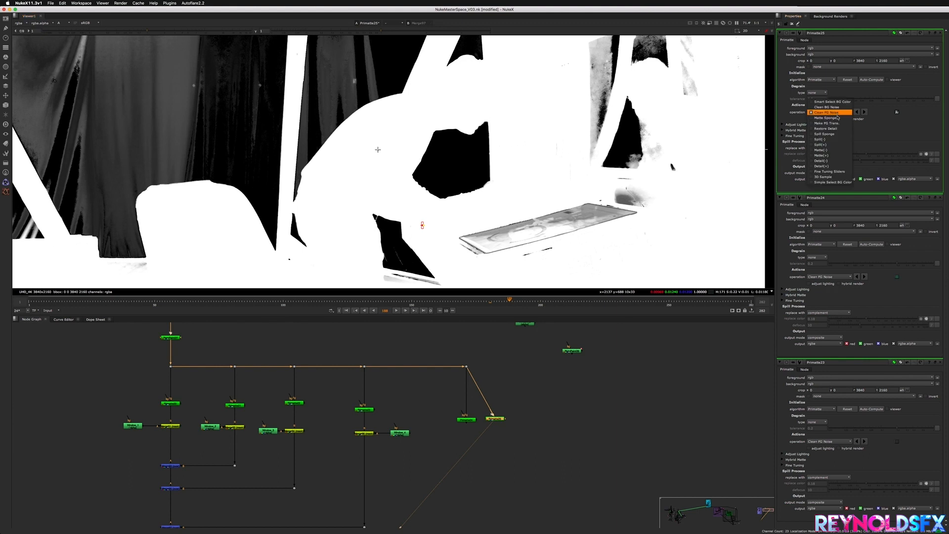
left_click(824, 106)
left_click_drag(412, 267, 403, 267, "shift+super")
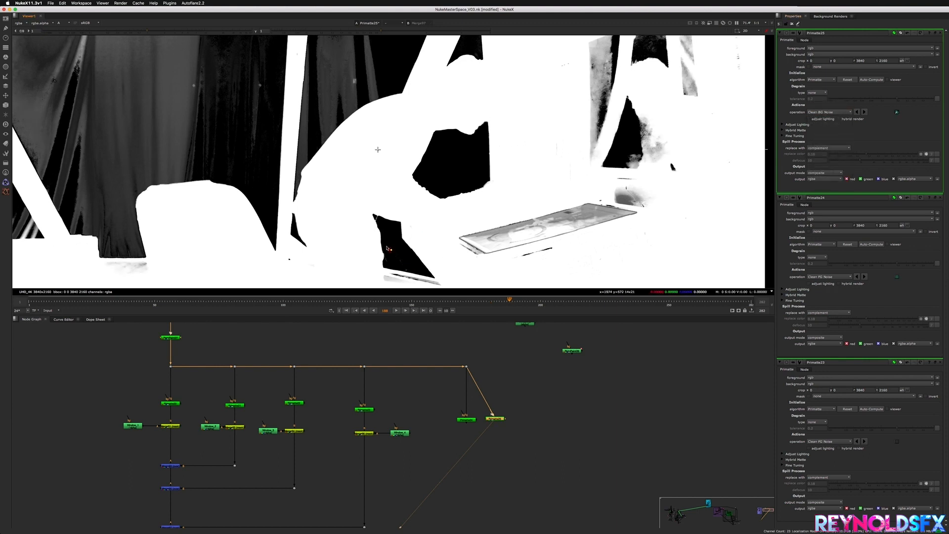
left_click_drag(410, 267, 399, 259, "shift+super")
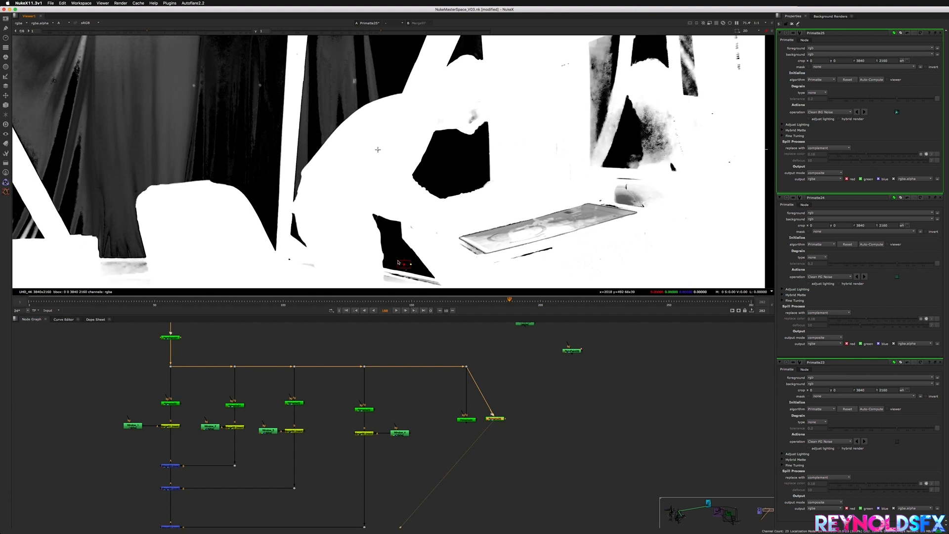
left_click(472, 300)
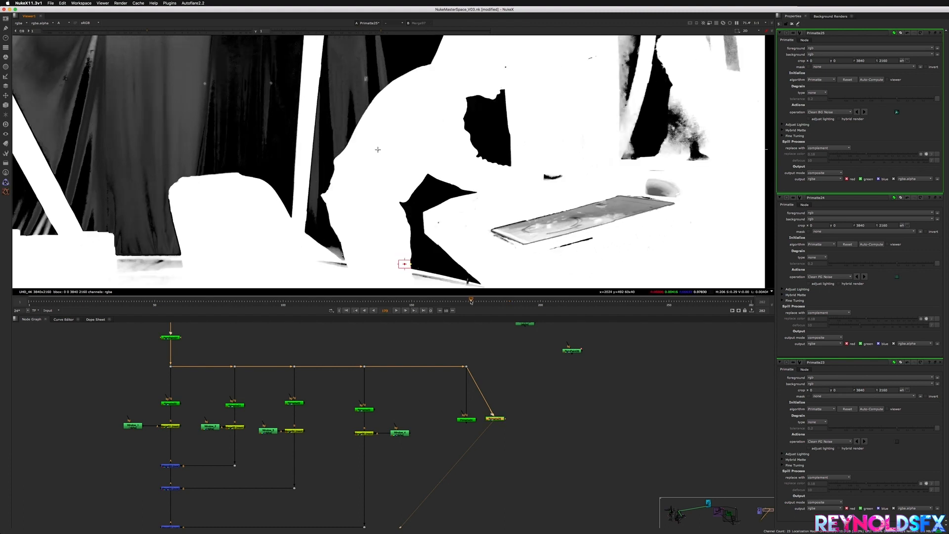
left_click(447, 300)
left_click_drag(447, 299, 409, 300)
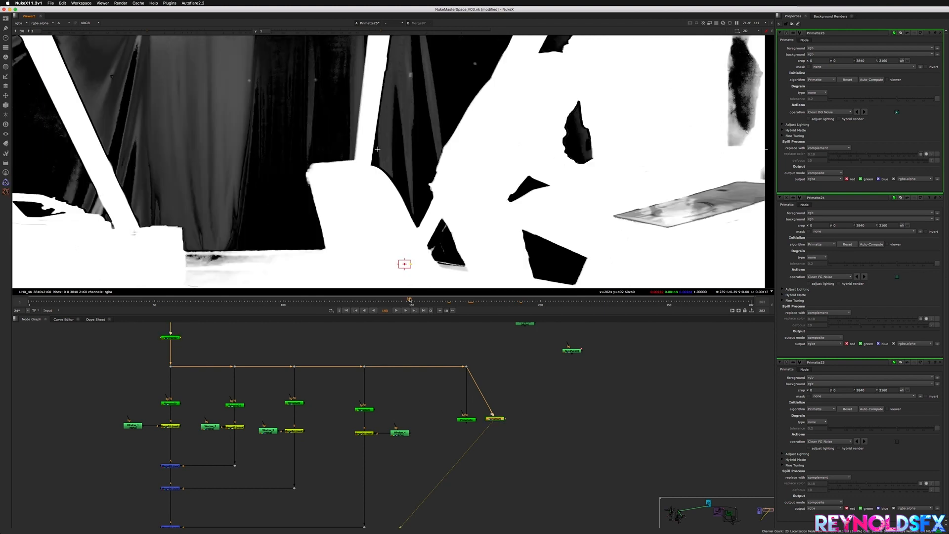
left_click(526, 300)
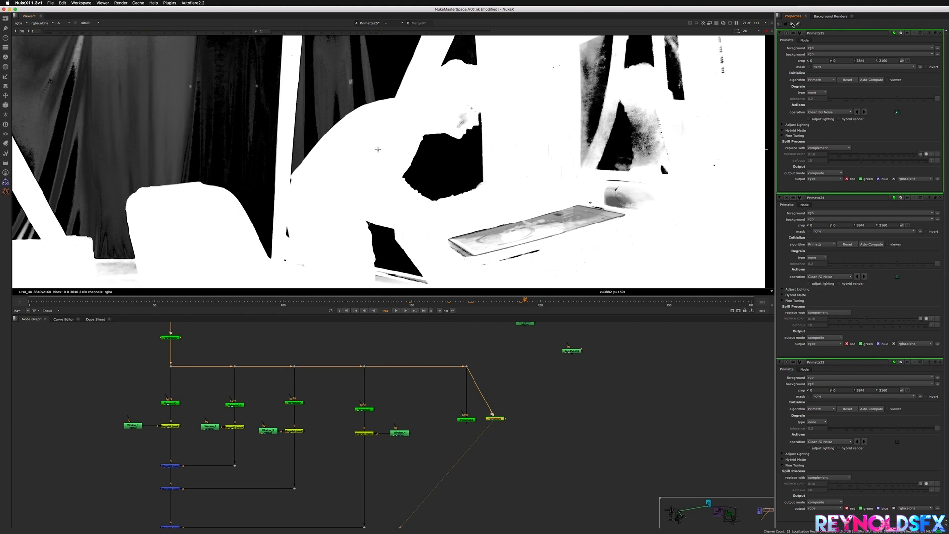
Close all open node settings, rename the new Primatte node to Primatte25_Low and save the script.
left_click(792, 24)
middle_click_drag(496, 418, 485, 407)
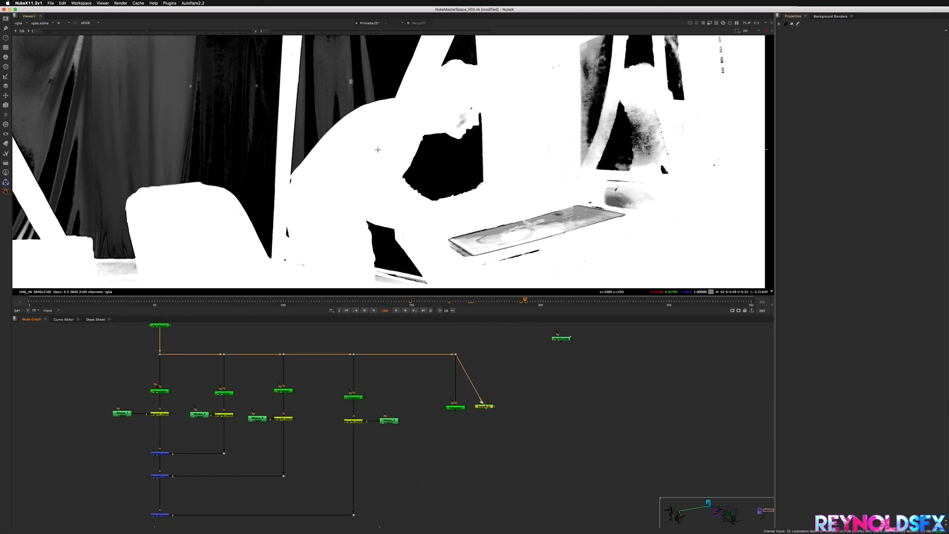
double_click(485, 406)
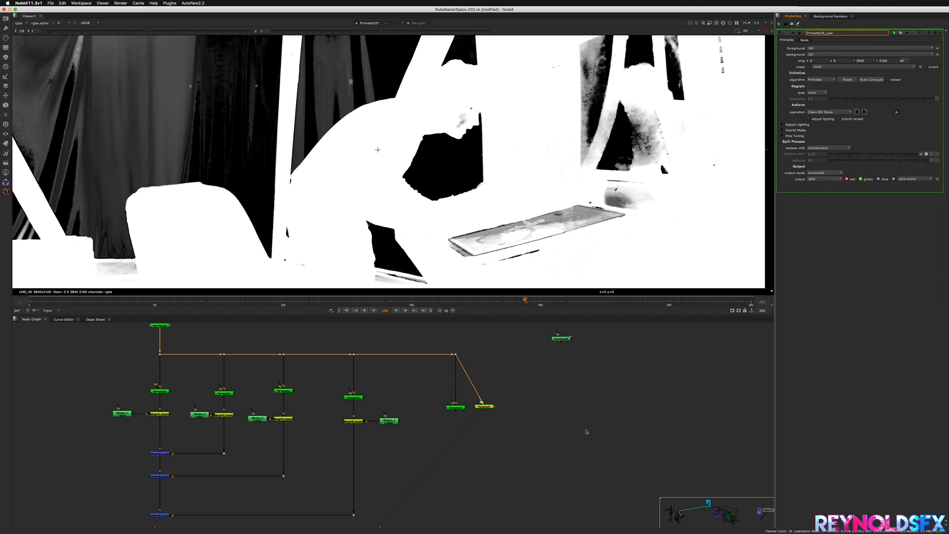
scroll(505, 405, "up", 4)
key("ctrl+s")
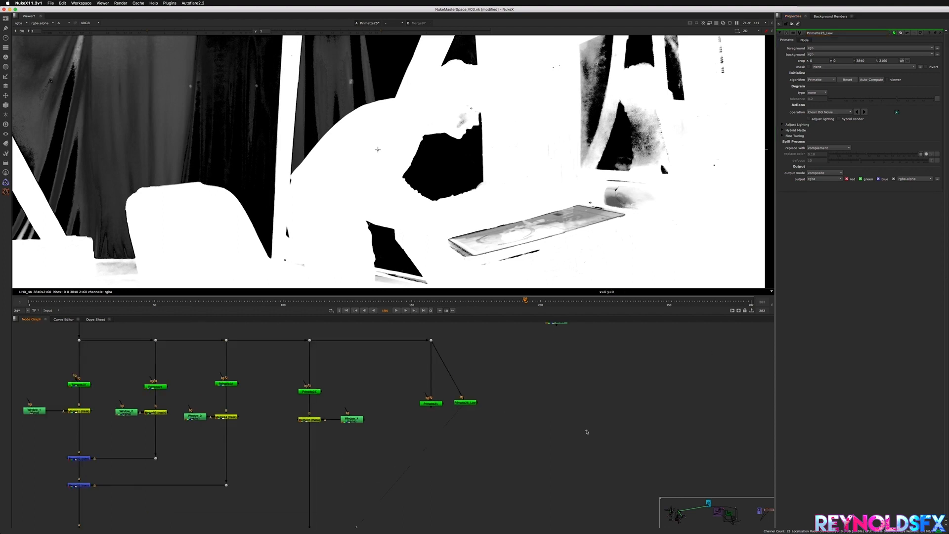
Add a Keymix node and place it below the two Primattes of the fifth window.
key("Tab")
type("keymix")
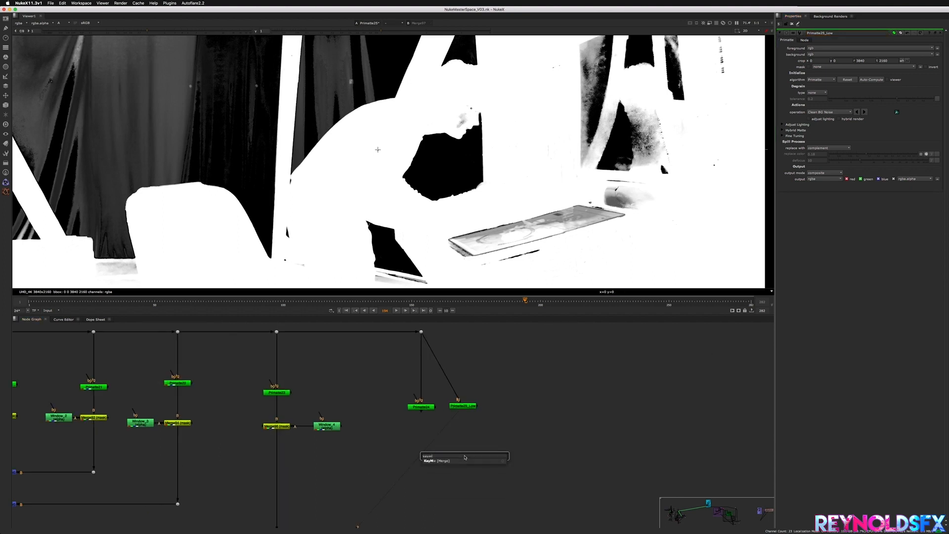
key("Return")
left_click_drag(465, 459, 451, 459)
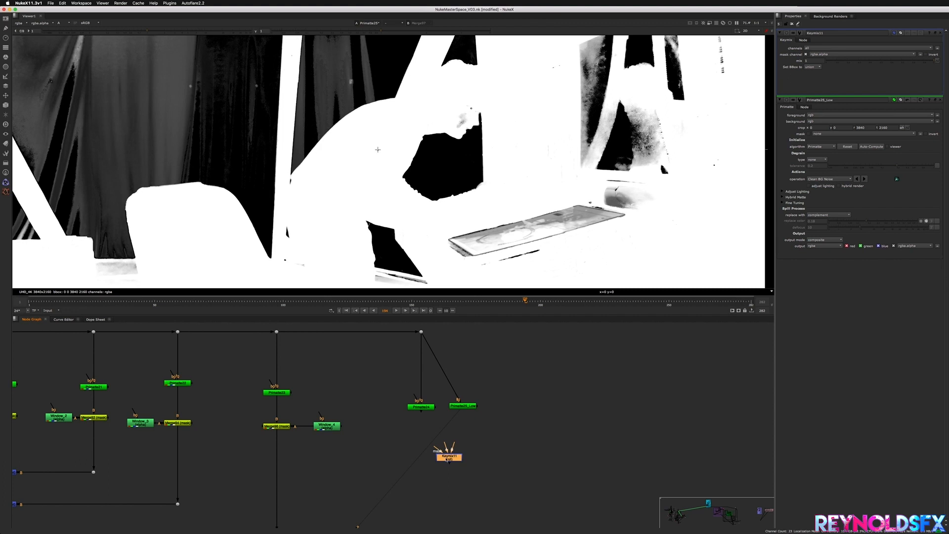
left_click_drag(448, 461, 451, 456)
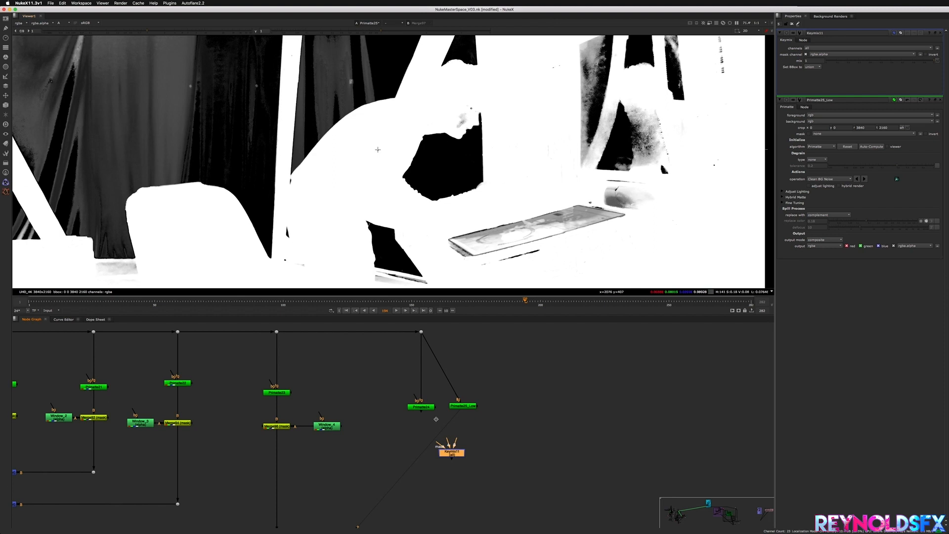
Connect the Keymix's B input to the fifth Primatte and its A input to Primatte25_Low, aligning it under the fifth Primatte.
left_click_drag(450, 444, 420, 407)
left_click_drag(453, 452, 420, 403)
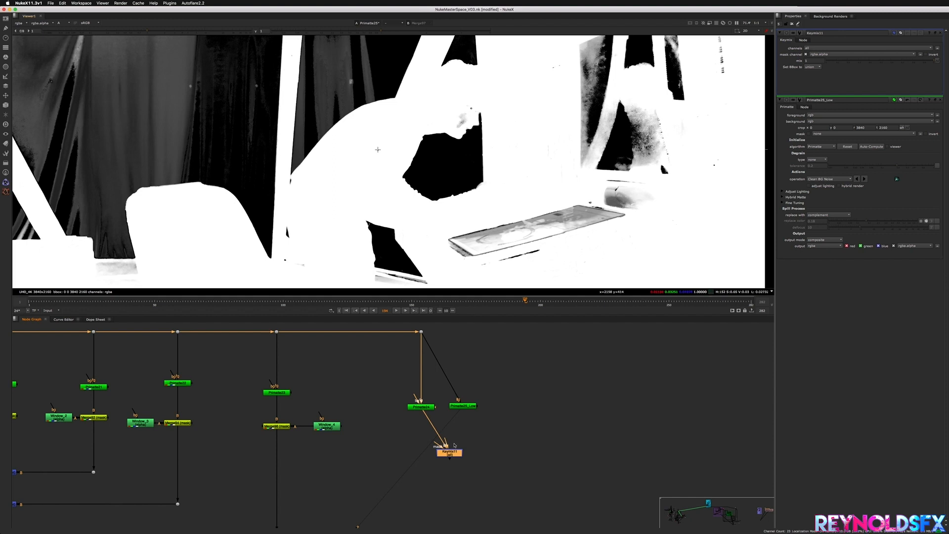
left_click_drag(450, 446, 420, 444)
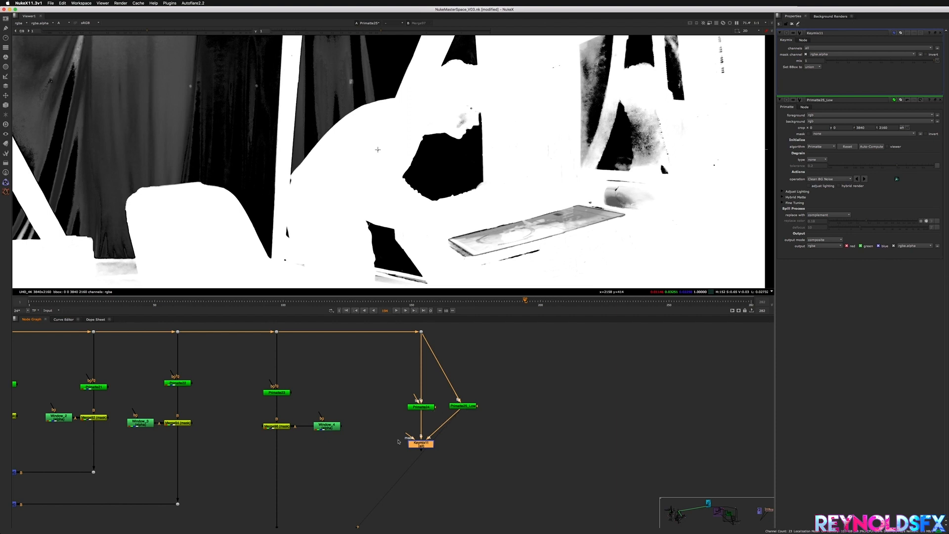
left_click(412, 435)
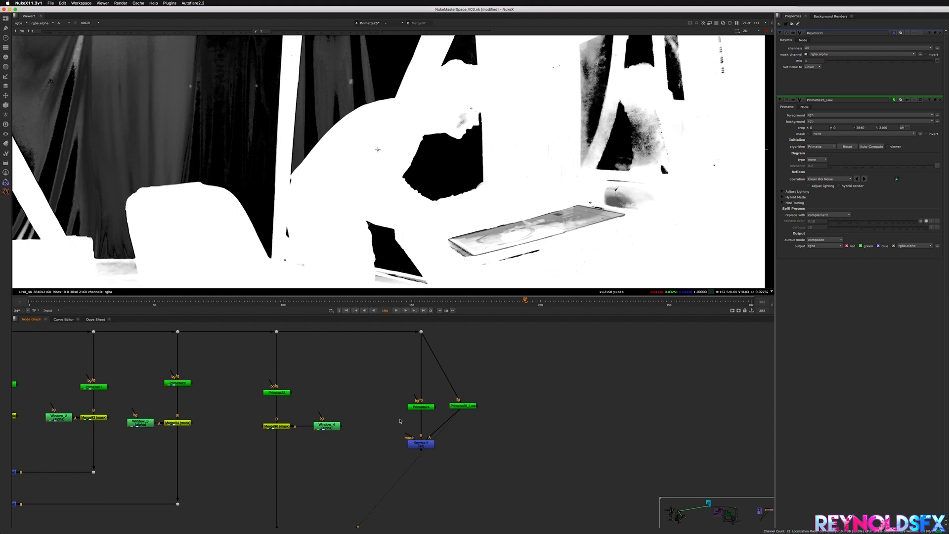
View the Keymix's output, add a Roto node beside it and connect it to the Keymix's mask input.
left_click_drag(414, 435, 379, 434)
left_click(417, 445)
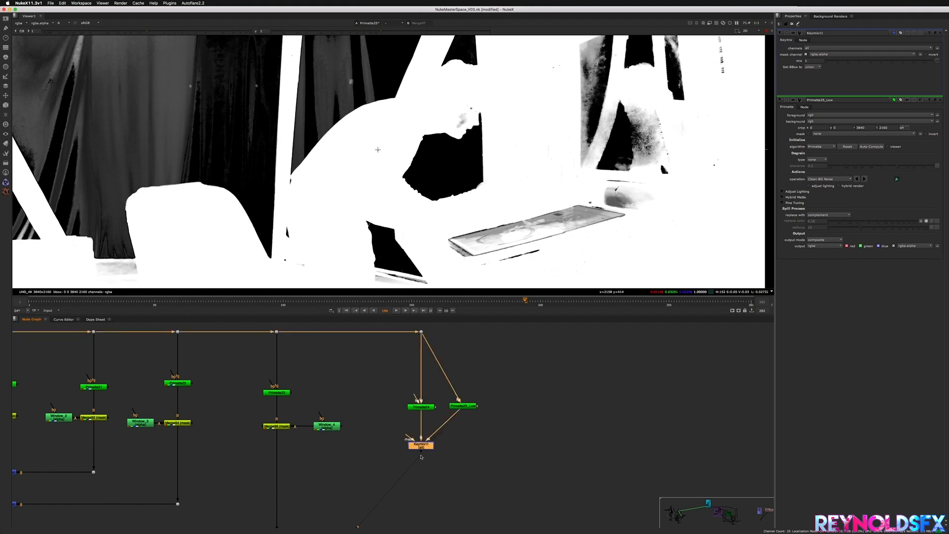
key("1")
left_click(419, 454)
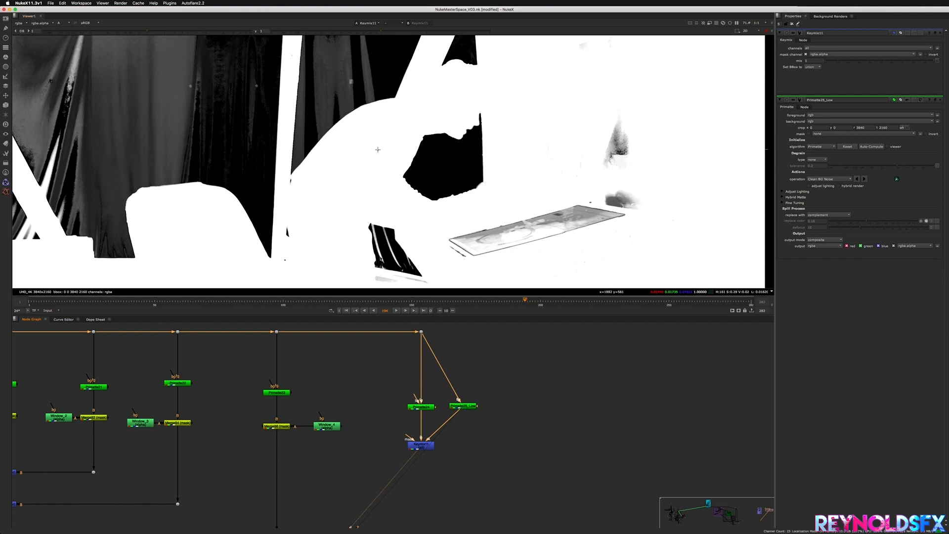
key("o")
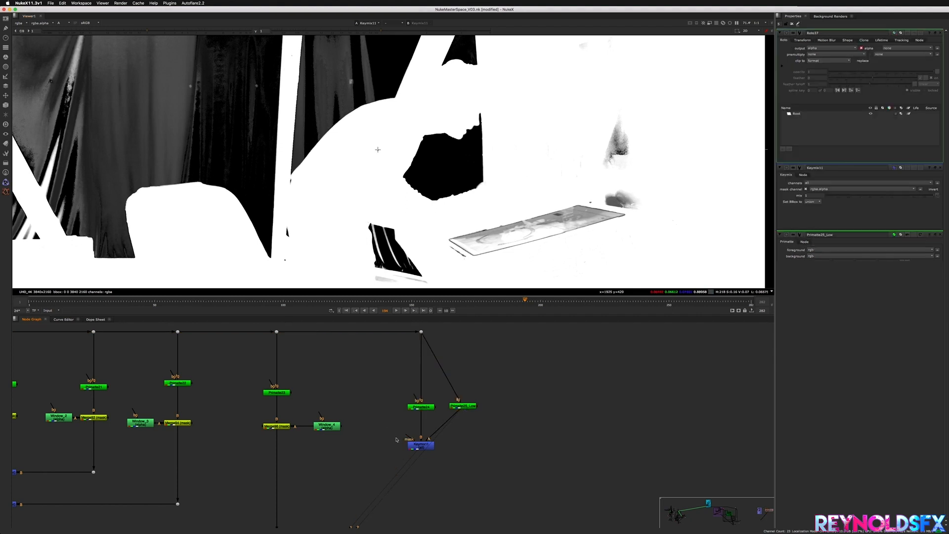
left_click_drag(408, 438, 390, 428)
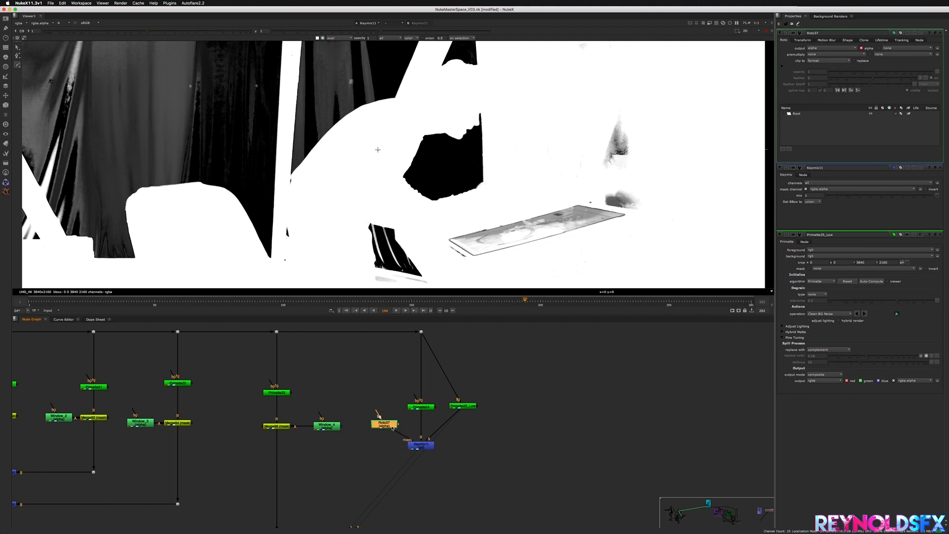
Draw a closed Bezier mask around the leg gap beside the console, select all its points and push the feather slightly outward.
middle_click_drag(385, 273, 399, 225)
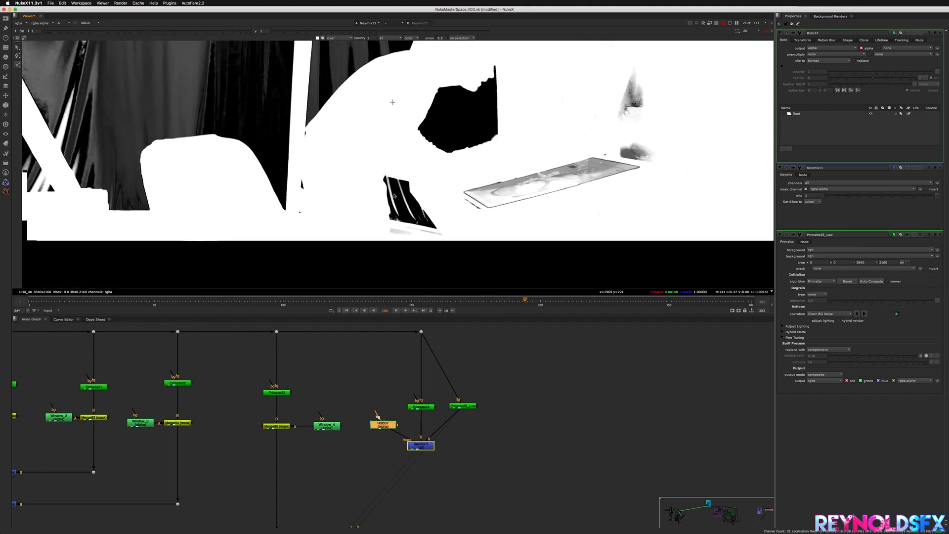
left_click(399, 226)
left_click_drag(400, 225, 382, 221)
left_click_drag(375, 166, 381, 148)
left_click_drag(433, 181, 444, 197)
left_click_drag(452, 233, 426, 218)
left_click(399, 224)
key("ctrl+a")
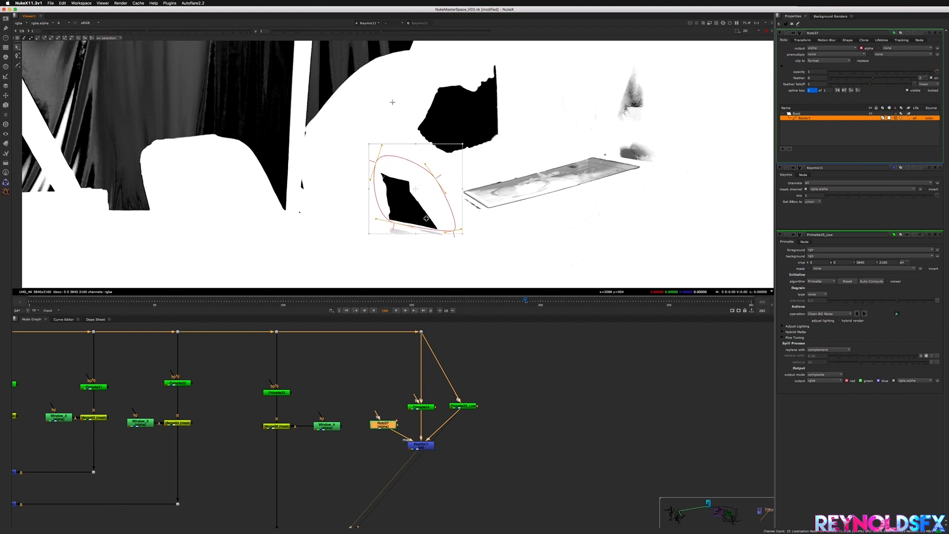
key("e")
left_click(426, 366)
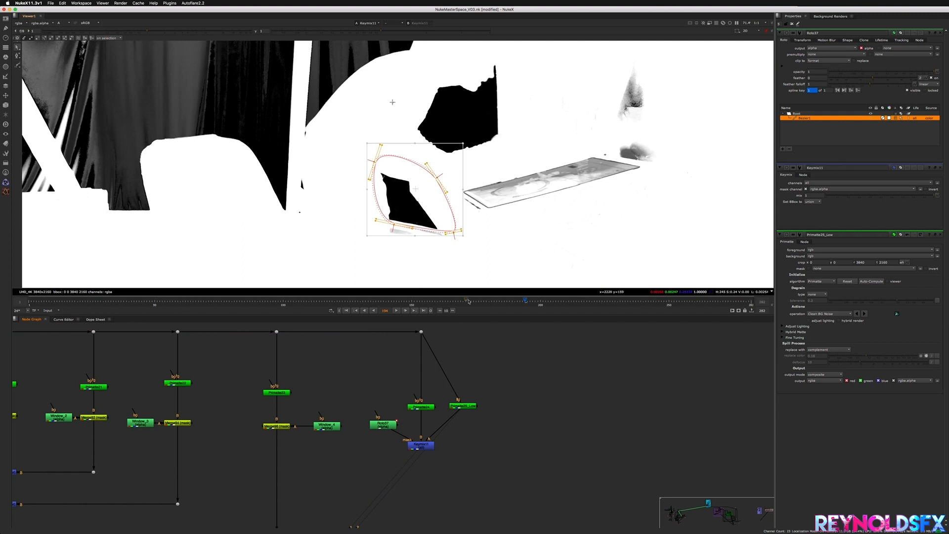
At about frame 202, move the whole mask back over the leg gap and compare it with the colour image.
left_click(545, 300)
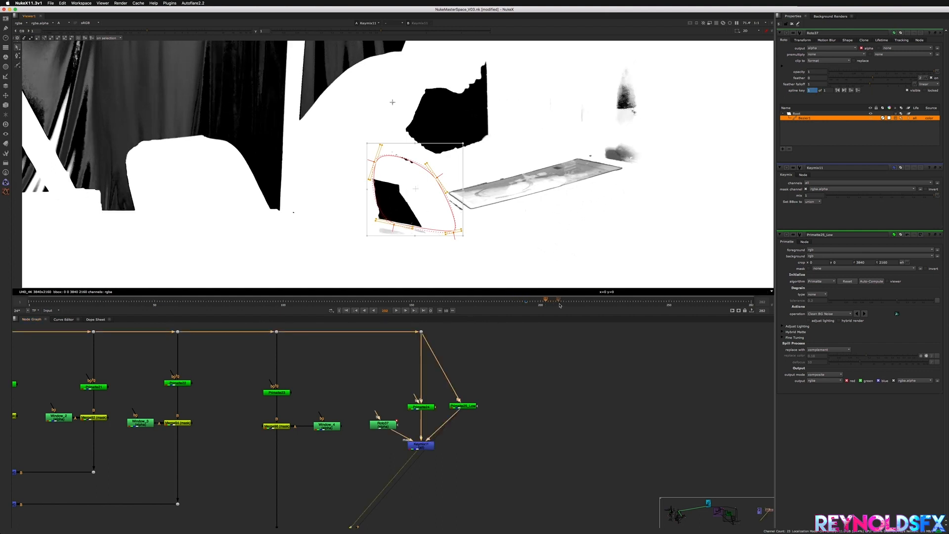
left_click_drag(423, 209, 414, 188)
left_click(426, 184)
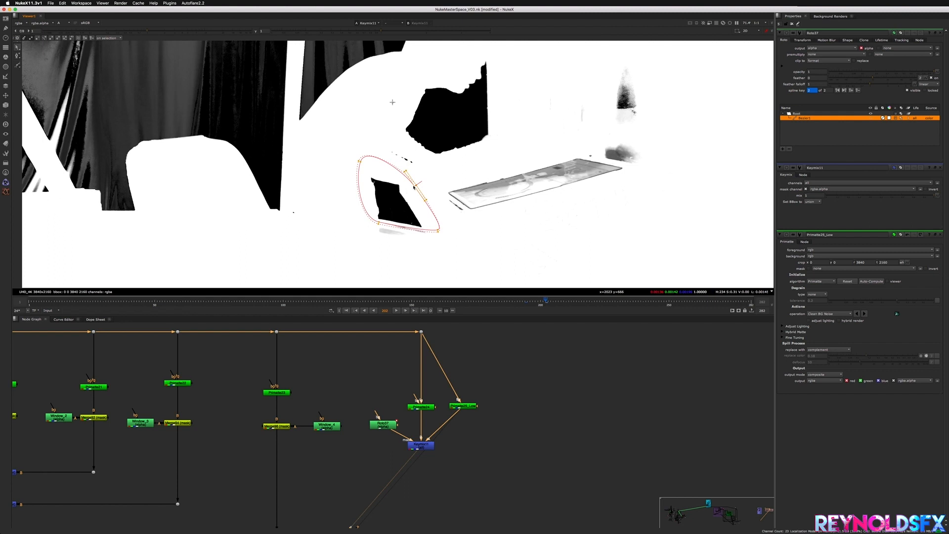
key("a")
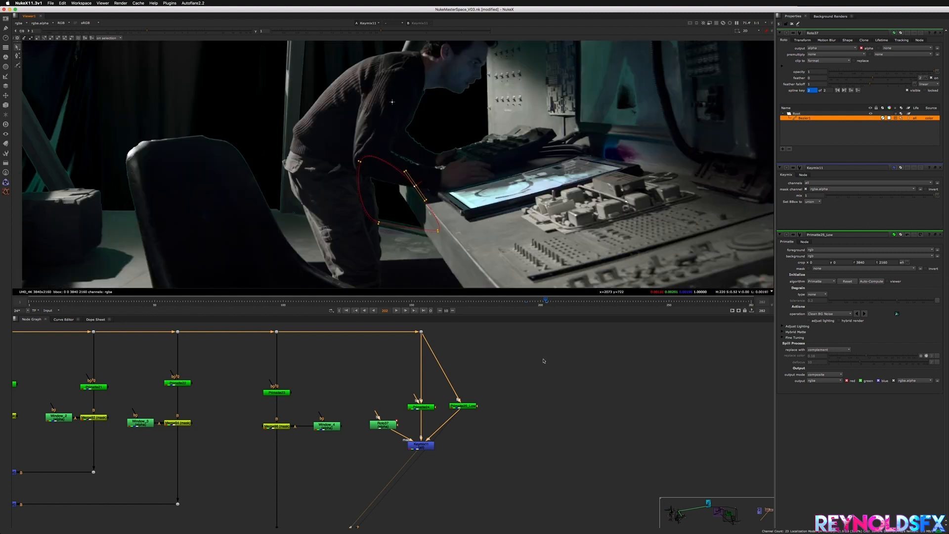
key("a")
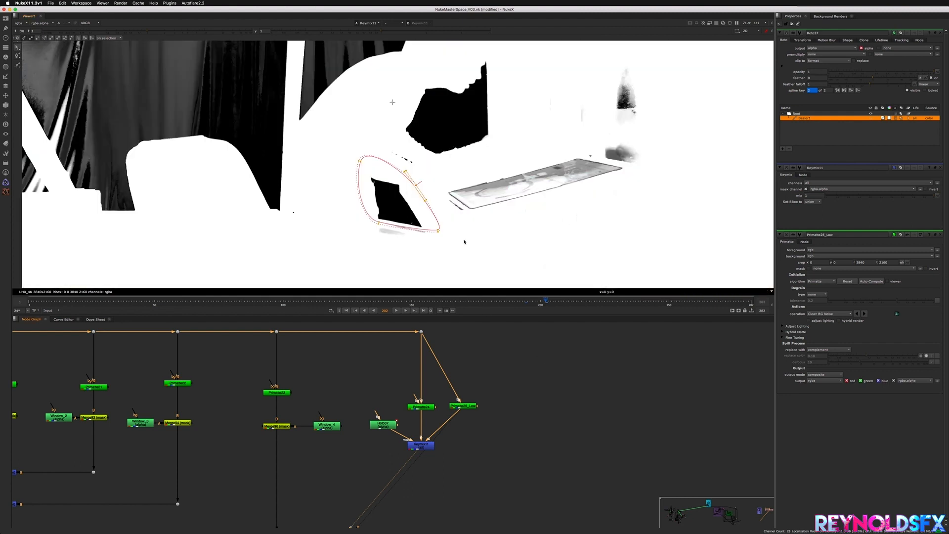
Move the whole mask over the leg gap at about frame 217 and check it against colour and alpha at about frame 236.
left_click(584, 300)
key("super+a")
left_click_drag(391, 203, 367, 194)
left_click(633, 300)
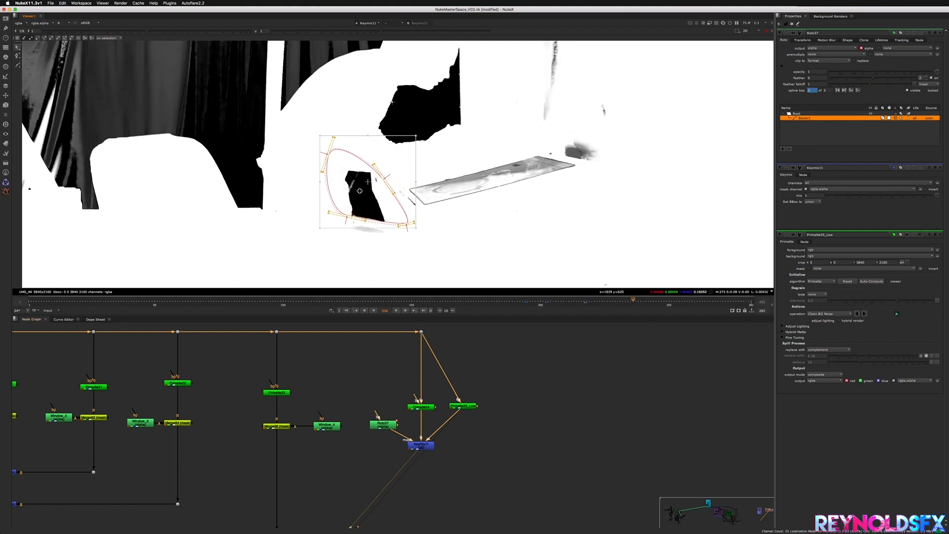
key("a")
key("a")
Reshape the mask around the leg gap at about frame 255 and reposition it at about frame 272.
left_click(682, 300)
left_click_drag(394, 192, 378, 157)
left_click(497, 211)
left_click(334, 166)
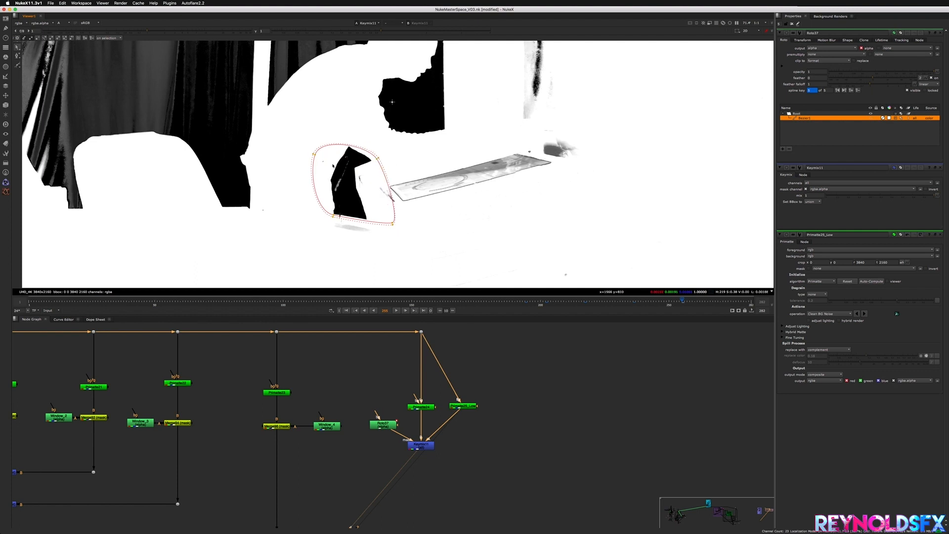
left_click(725, 301)
left_click_drag(371, 193, 295, 176)
left_click(749, 300)
At about frame 174, move the mask onto the leg gap and widen its corners to enclose the whole dark area.
left_click(473, 300)
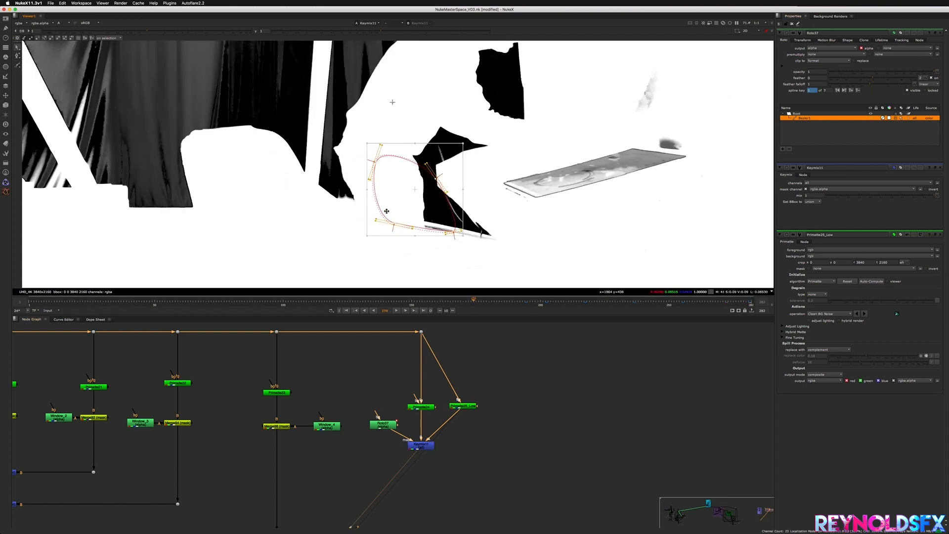
left_click_drag(440, 191, 474, 192)
left_click(528, 243)
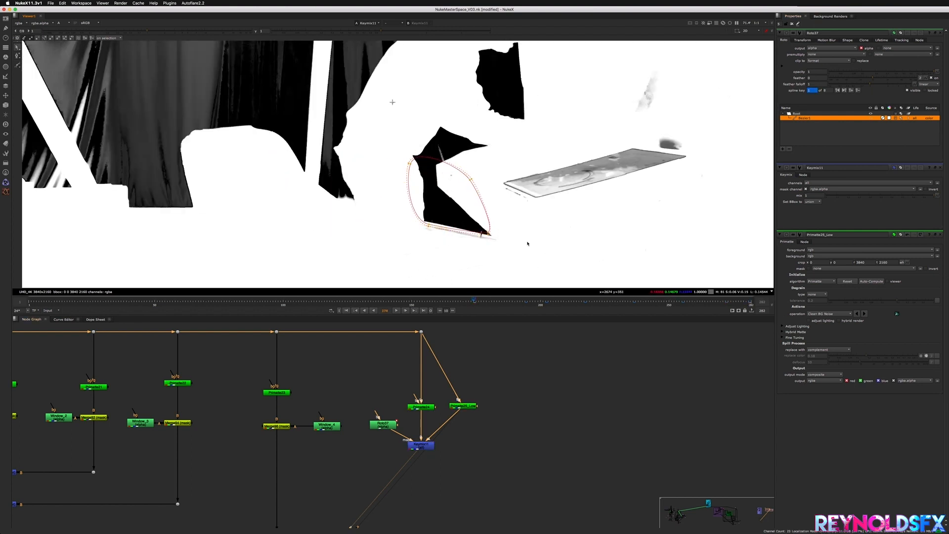
left_click_drag(489, 233, 499, 242)
left_click_drag(497, 202, 388, 149)
left_click_drag(445, 167, 495, 139)
left_click(546, 148)
Reposition the whole mask over the gap in front of the console at about frames 148 and 127.
left_click(406, 300)
key("super+a")
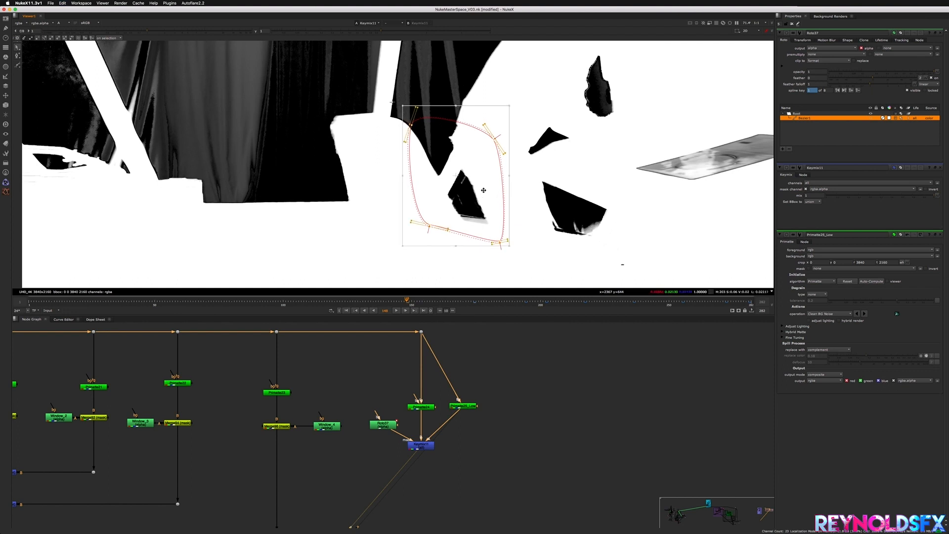
left_click_drag(484, 190, 591, 195)
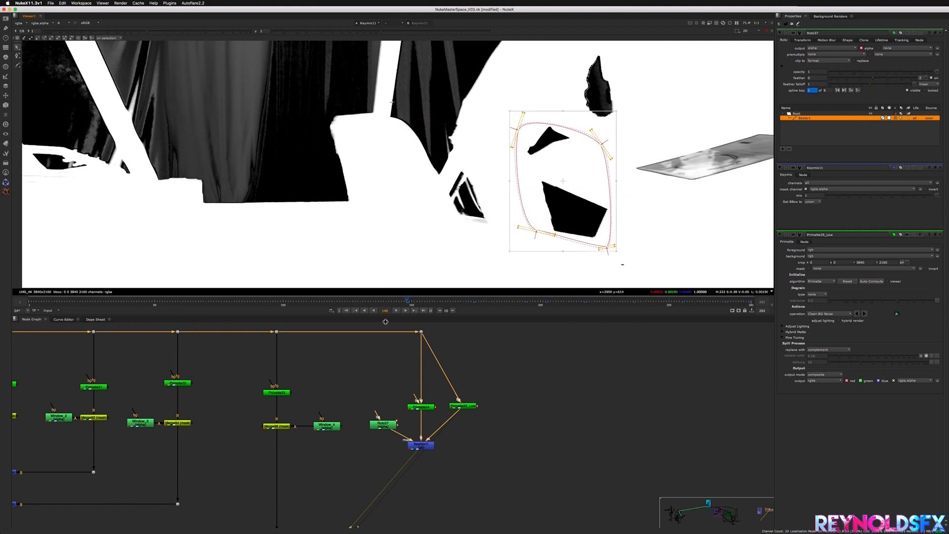
left_click_drag(364, 300, 353, 300)
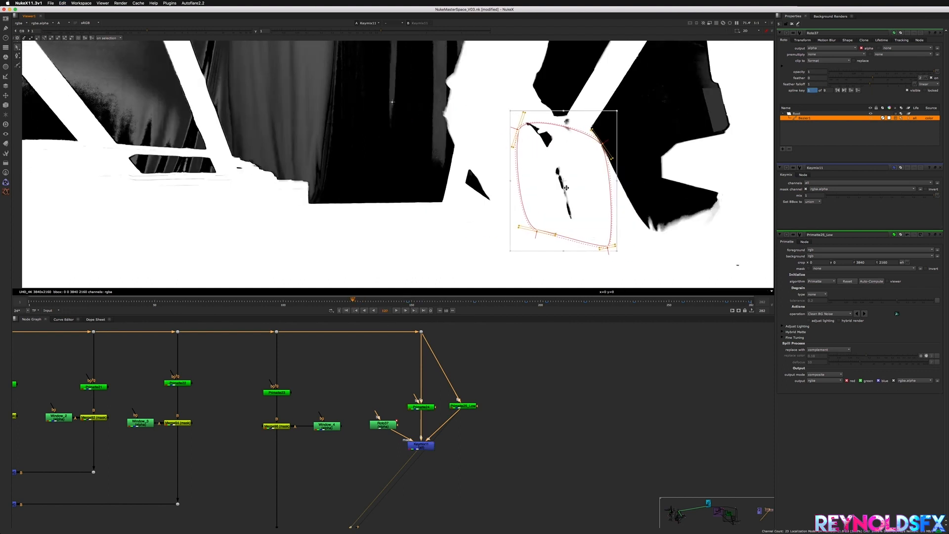
middle_click_drag(550, 182, 449, 182)
left_click_drag(449, 183, 588, 211)
Compare colour and alpha, and check the mask's coverage at about frames 136 and 124.
key("a")
key("a")
left_click(376, 301)
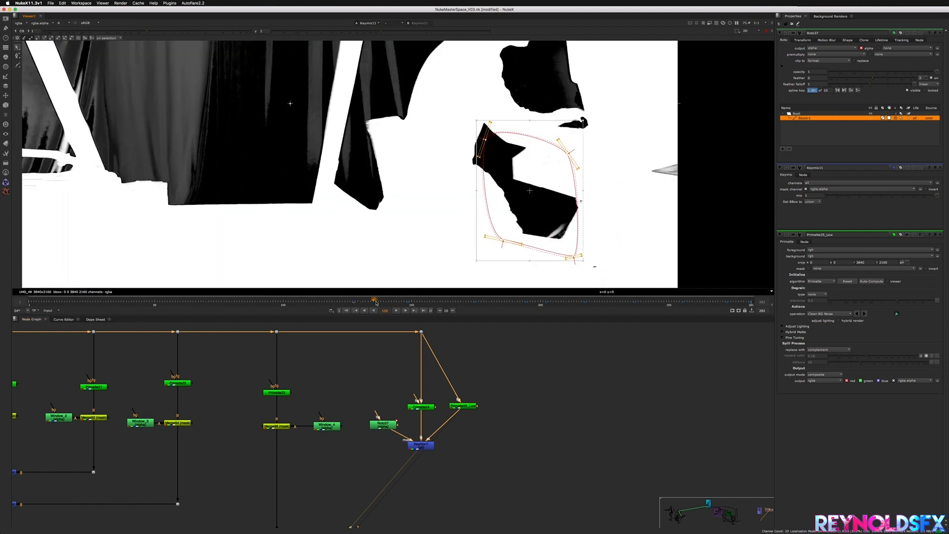
left_click_drag(359, 301, 346, 301)
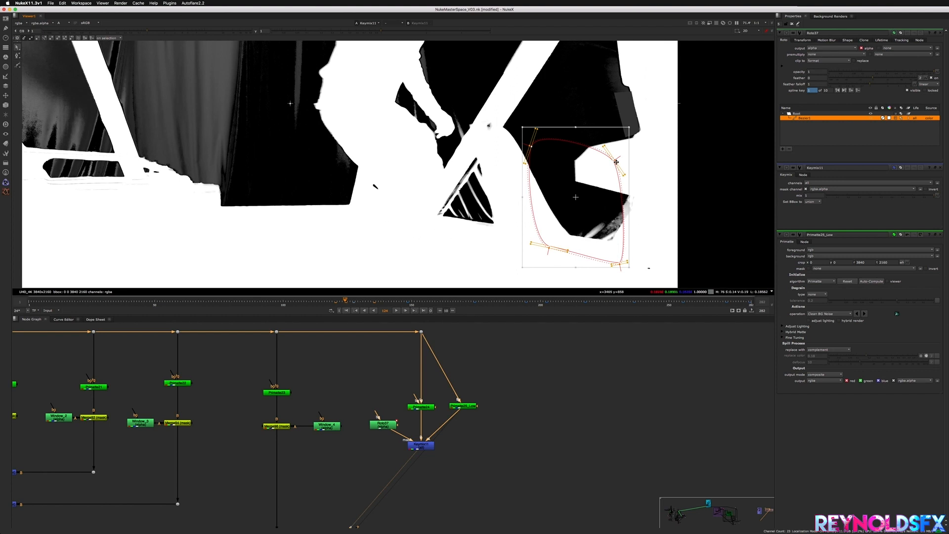
middle_click_drag(330, 96, 330, 176)
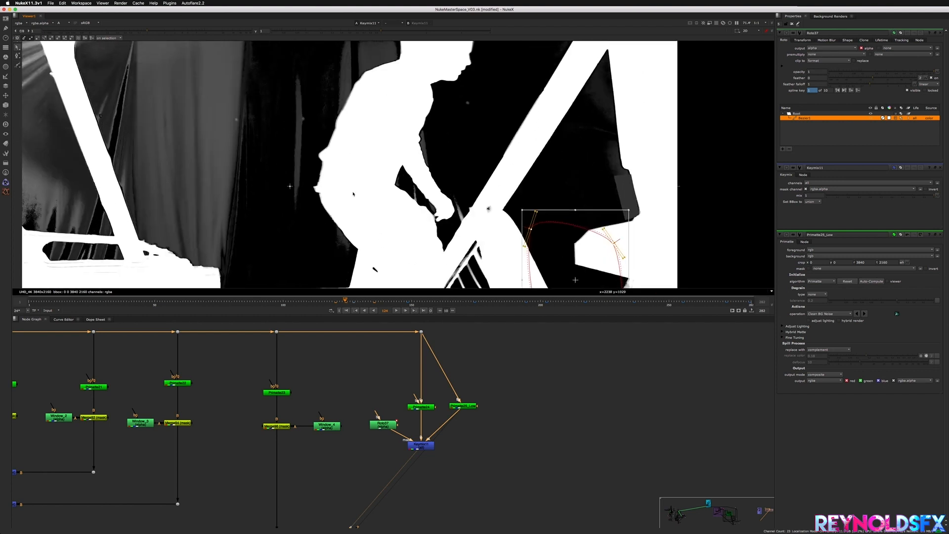
middle_click_drag(408, 208, 368, 109)
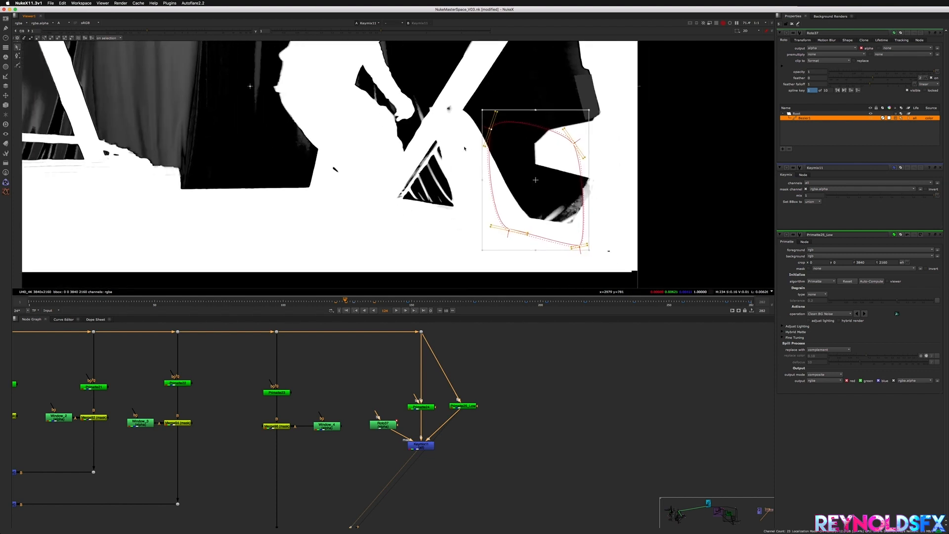
Go to about frame 231, compare the Keymix's colour and alpha, and open the Primatte25_Low settings.
left_click(620, 300)
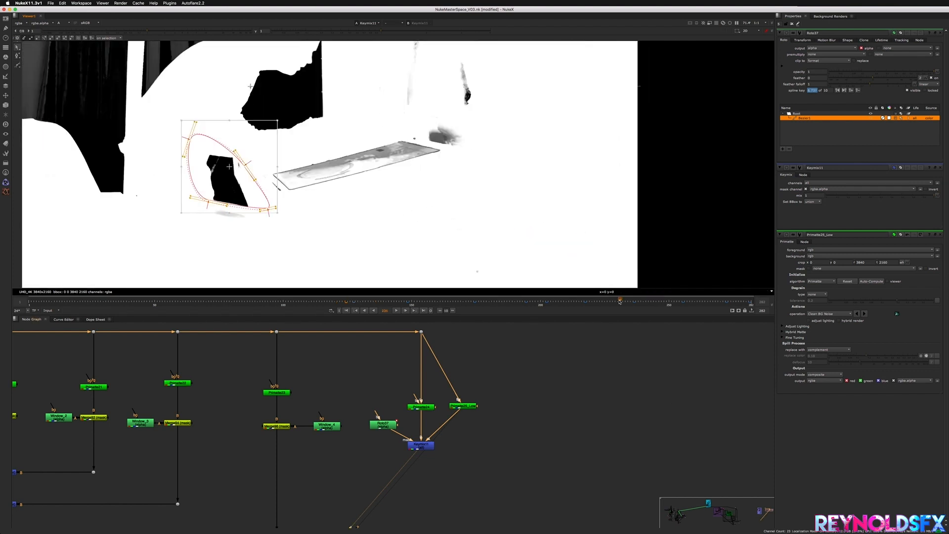
middle_click_drag(442, 453, 476, 441)
left_click(454, 432)
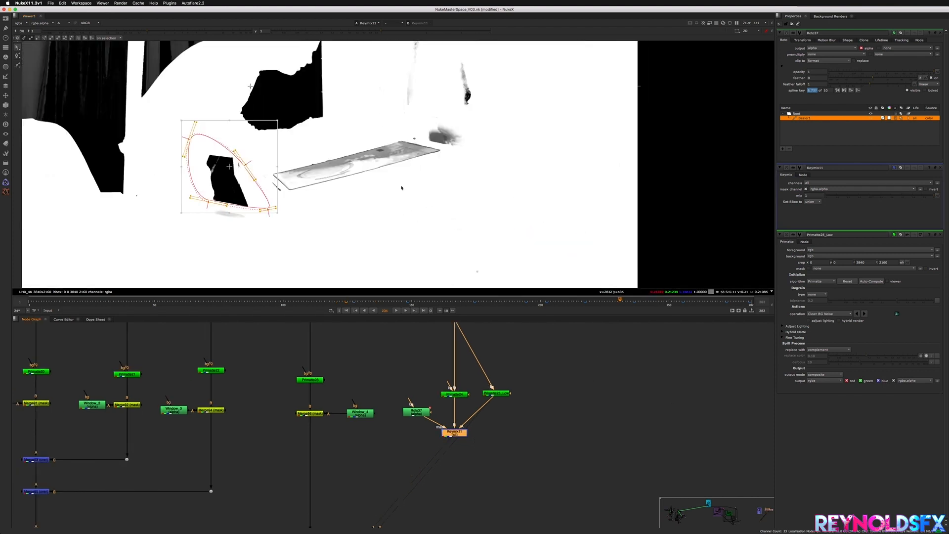
key("a")
double_click(496, 393)
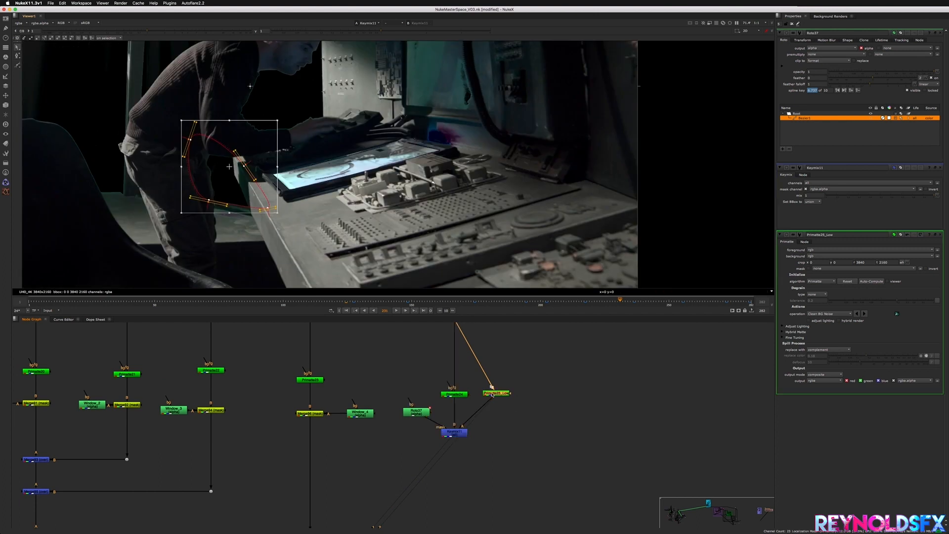
key("a")
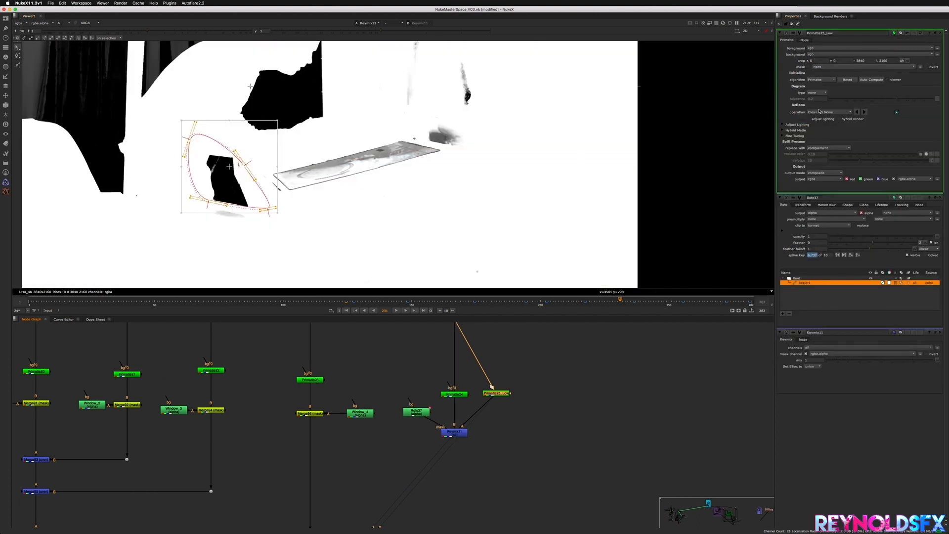
Show the full colour image in the viewer and close all open node settings.
left_click(942, 199)
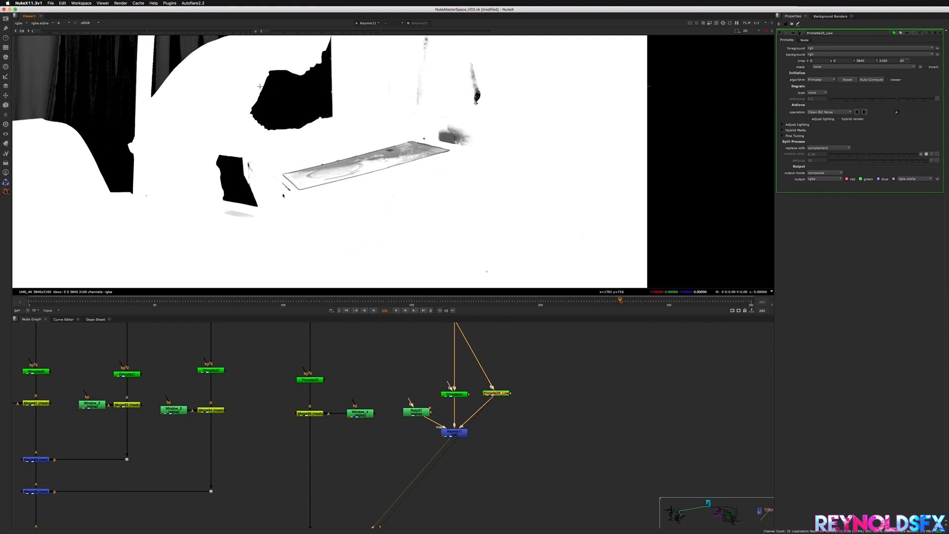
key("a")
key("f")
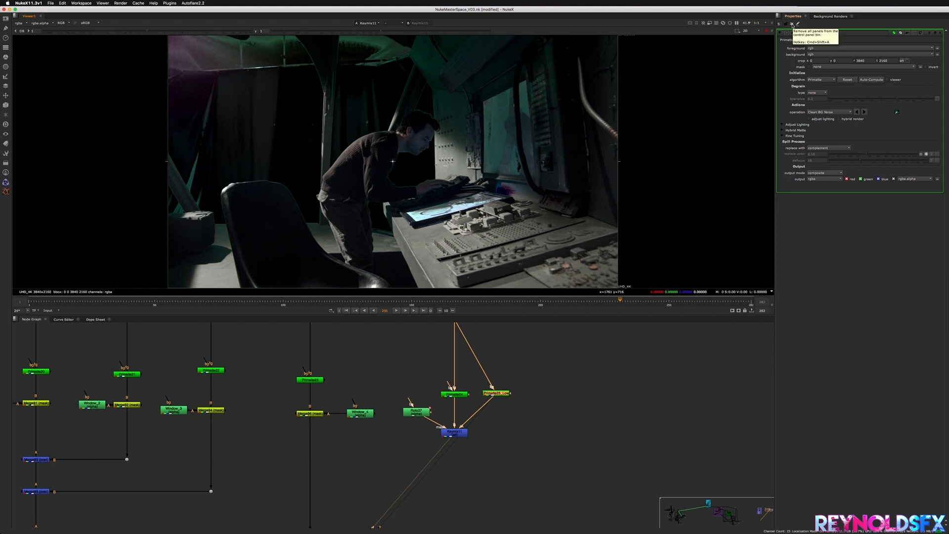
left_click(791, 24)
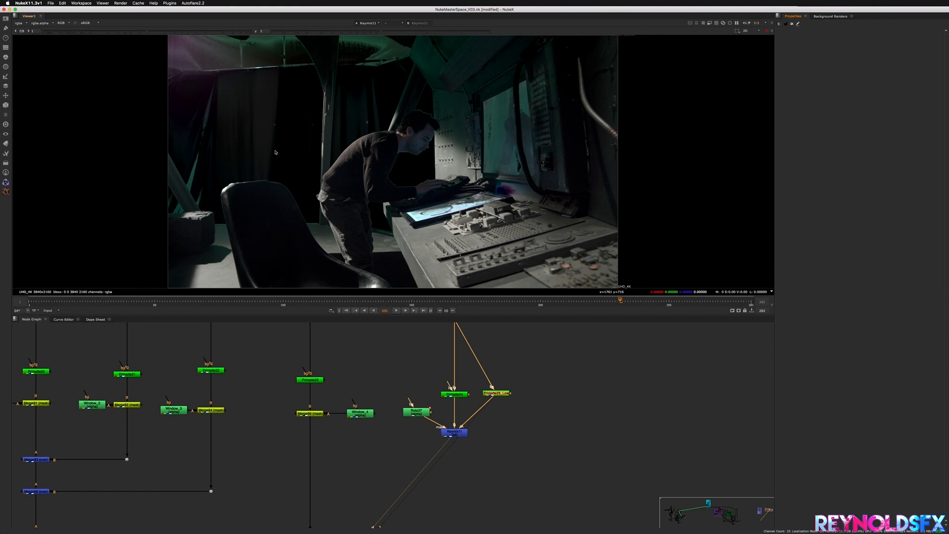
Sample two areas of the dark curtain background behind the actor in the viewer, and look over the window-keying node tree.
left_click_drag(310, 166, 263, 130, "shift+super")
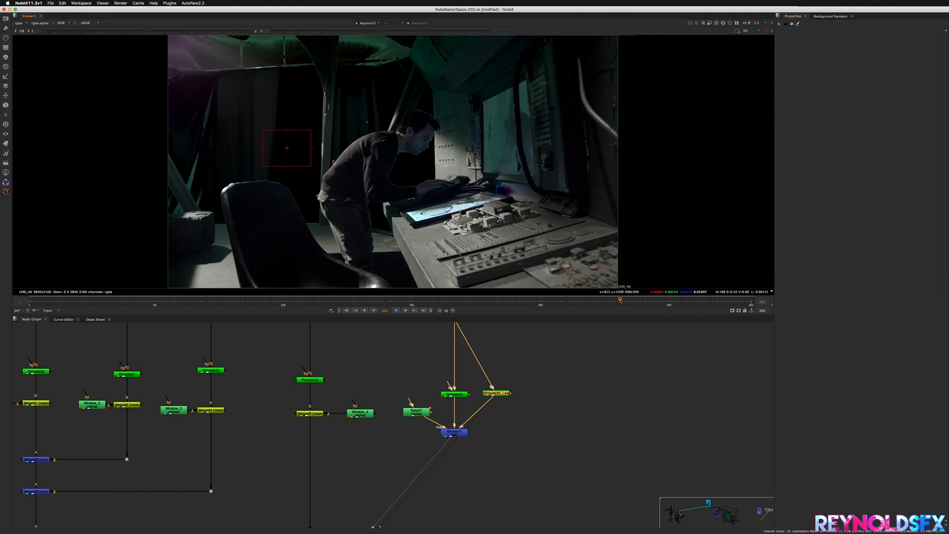
right_click(289, 152, "super")
scroll(344, 115, "up", 3)
left_click_drag(317, 182, 256, 135, "shift+super")
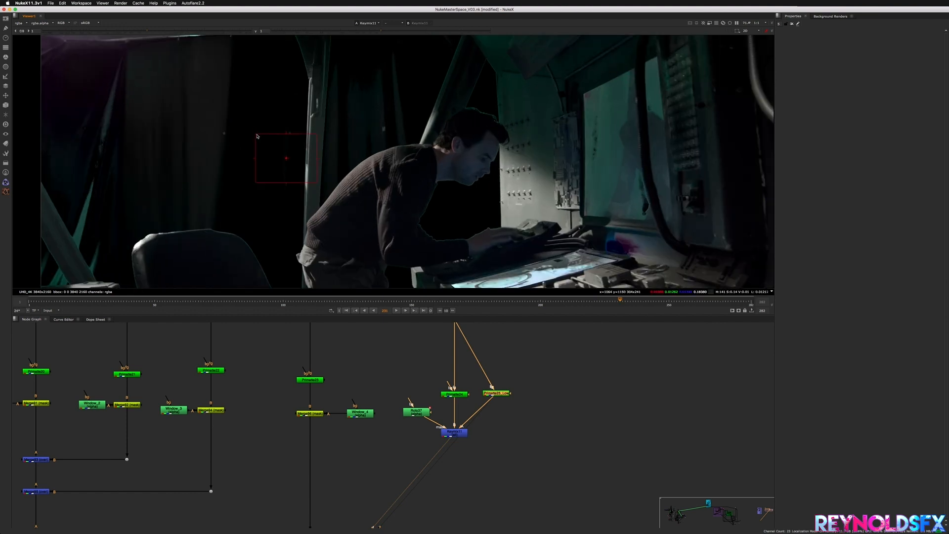
right_click(354, 150, "super")
scroll(371, 161, "down", 3)
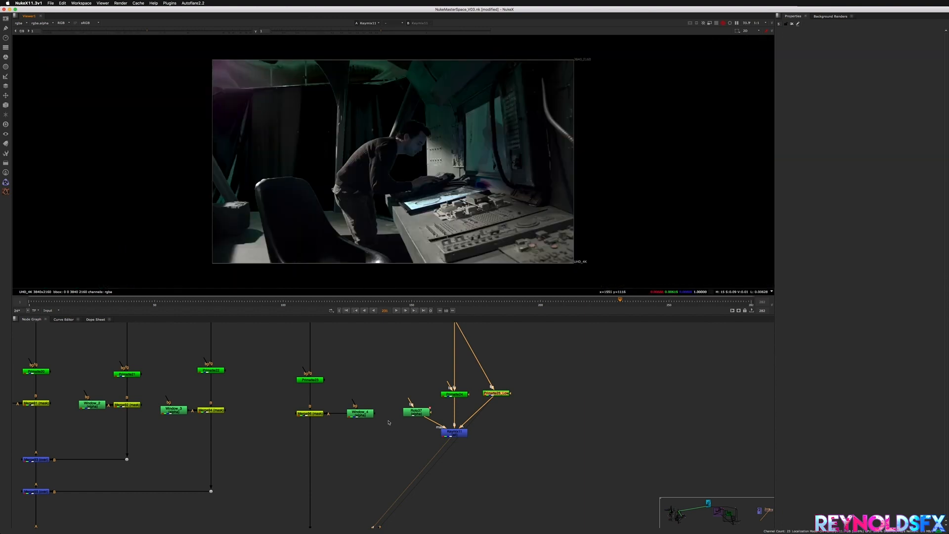
scroll(405, 438, "down", 2)
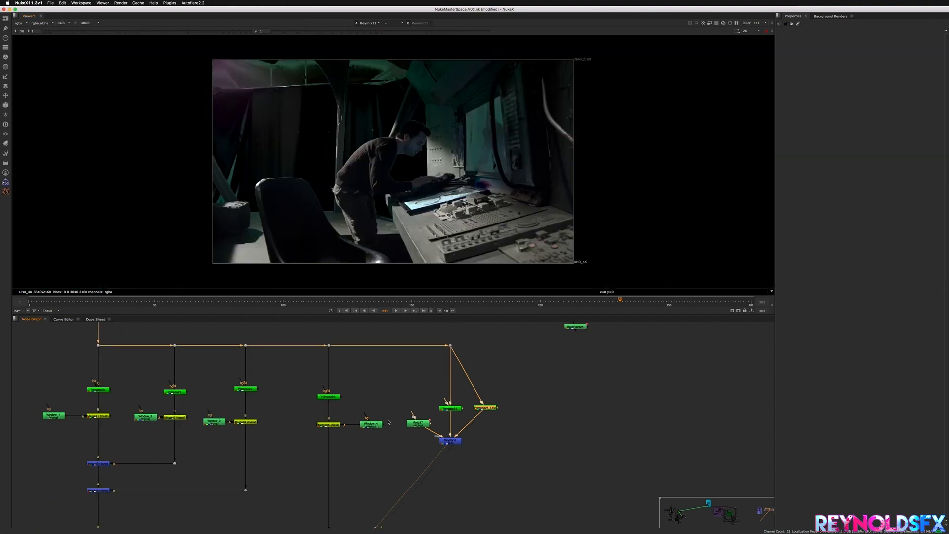
scroll(424, 450, "down", 3)
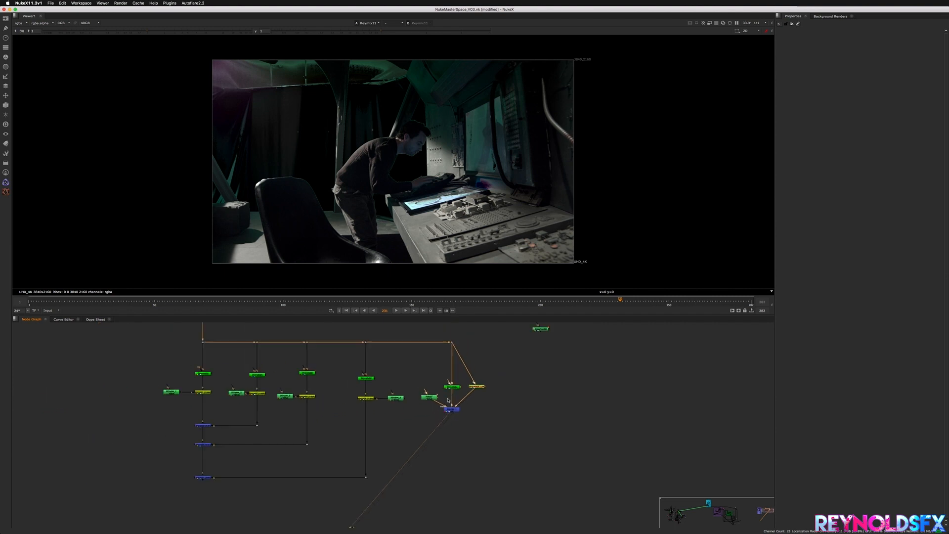
middle_click_drag(395, 405, 399, 410)
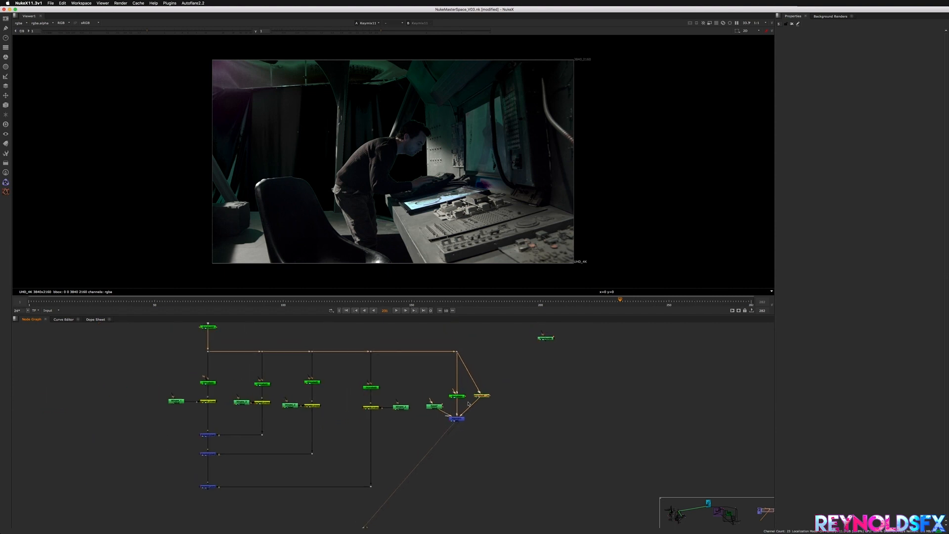
Add an elbow dot to the roto mask's connection into the Keymix, and move the Window_5 roto beside the fifth window's Keymix.
scroll(468, 404, "up", 2)
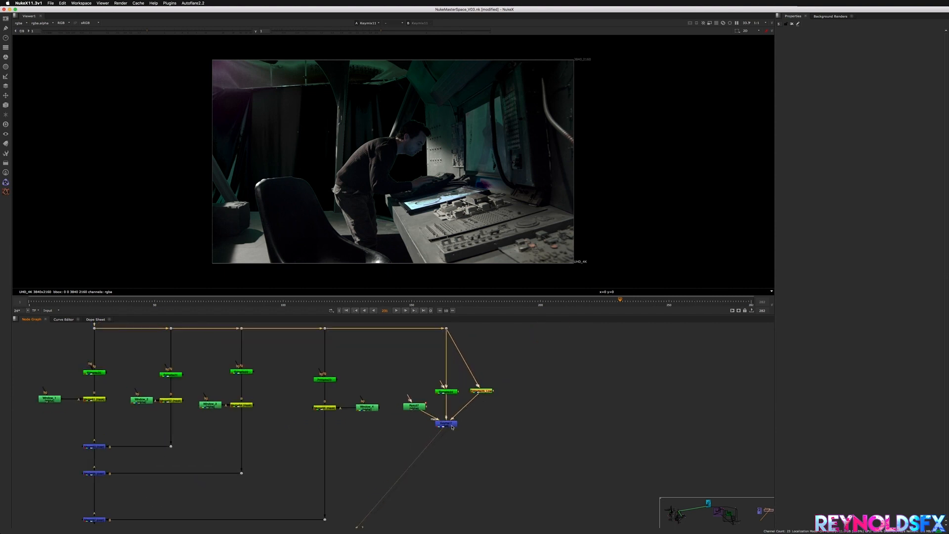
middle_click_drag(452, 428, 448, 458)
left_click_drag(422, 448, 410, 429, "super")
middle_click_drag(572, 344, 488, 410)
scroll(541, 351, "down", 3)
scroll(423, 384, "up", 4)
left_click_drag(425, 379, 450, 439)
middle_click_drag(450, 438, 468, 350)
left_click_drag(468, 350, 459, 434)
middle_click_drag(445, 466, 504, 387)
Duplicate the fourth window's mask merge below the fifth window's Keymix, connecting it to the Keymix and the Window_5 roto.
left_click(285, 368)
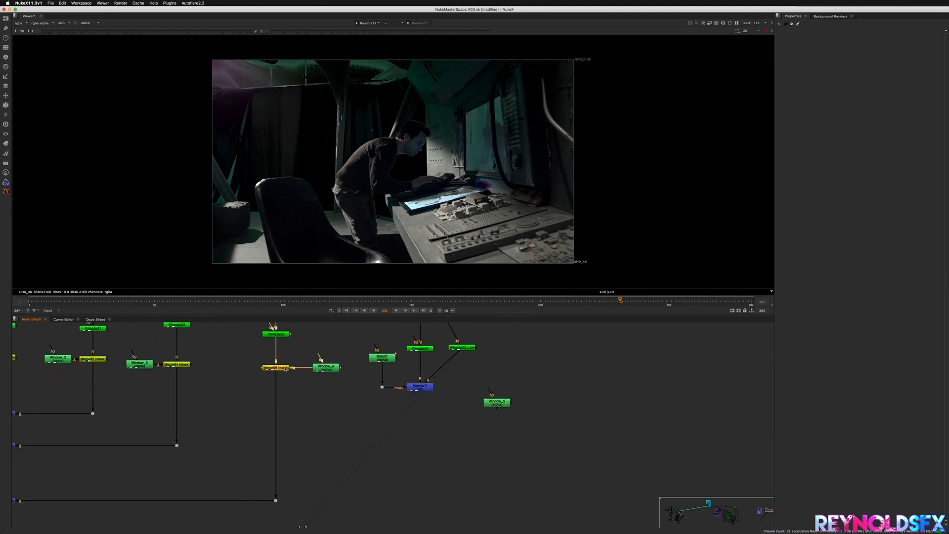
left_click(443, 456)
key("super+v")
left_click_drag(410, 429, 490, 404)
left_click_drag(418, 431, 420, 388)
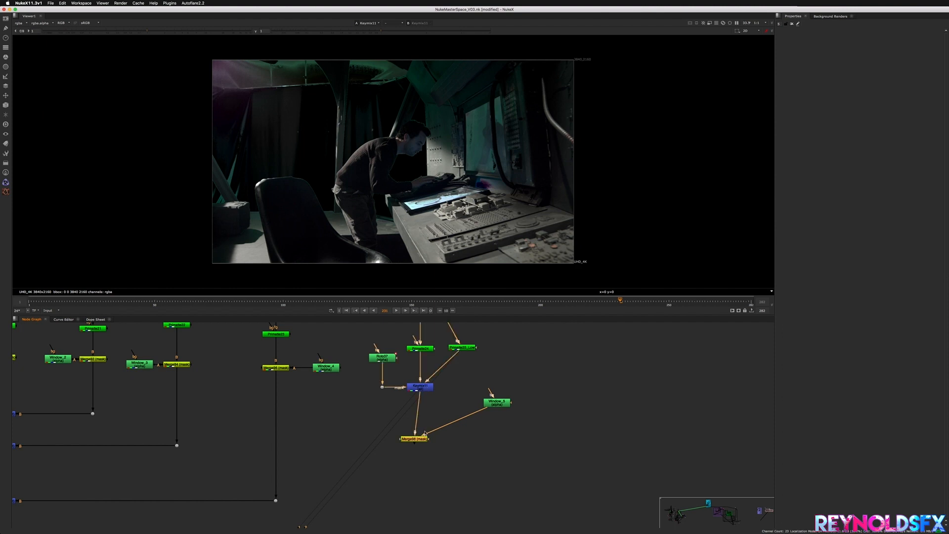
left_click_drag(417, 439, 427, 441)
scroll(427, 442, "down", 4)
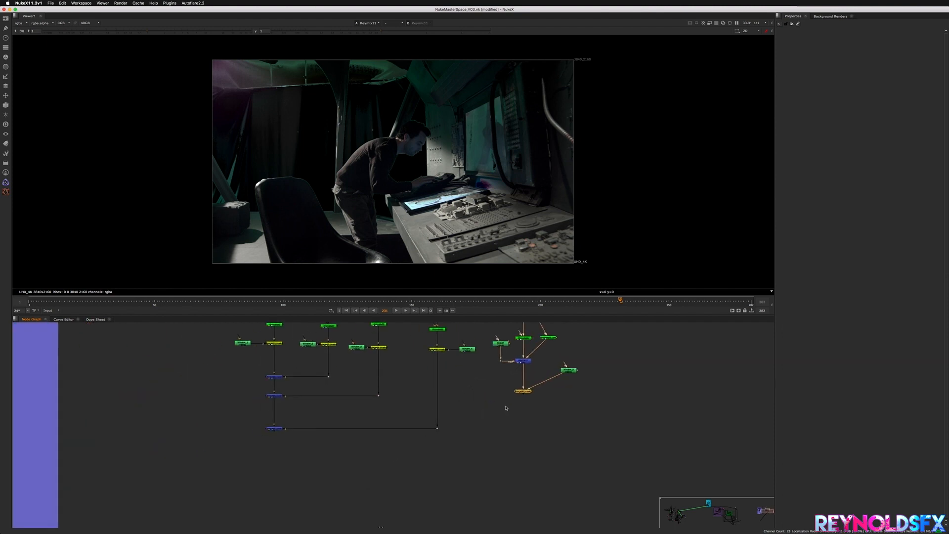
Add another merge at the end of the window chain, feed the masked fifth window key into it, and square the connection with a dot.
key("super+v")
left_click_drag(283, 455, 519, 393)
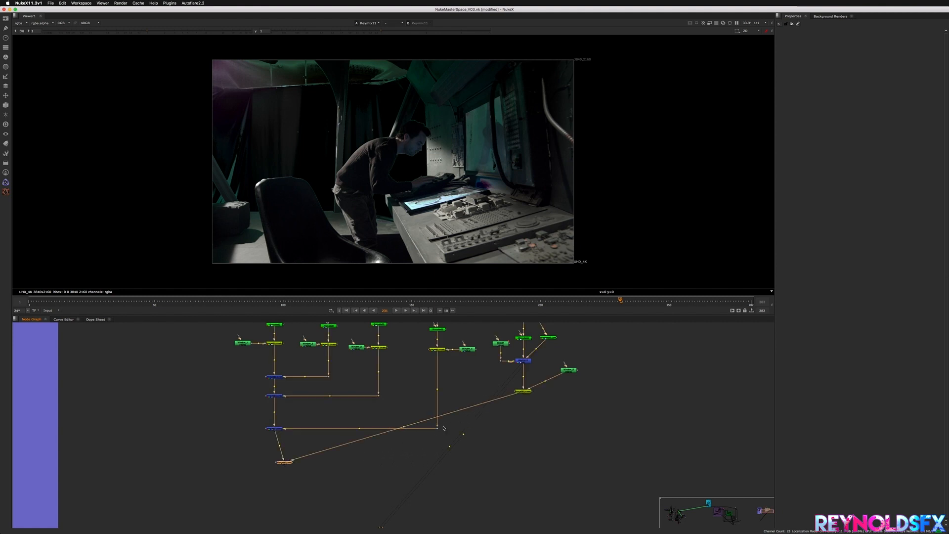
left_click_drag(404, 428, 524, 463, "super")
left_click_drag(287, 465, 276, 464)
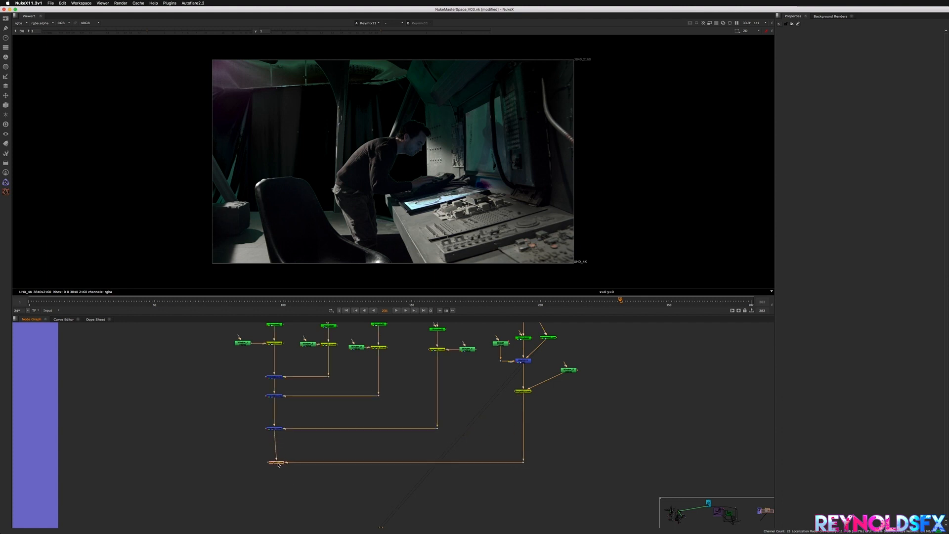
Show the final merge of all five windows in the viewer and scrub through the shot between about frames 58 and 201.
key("1")
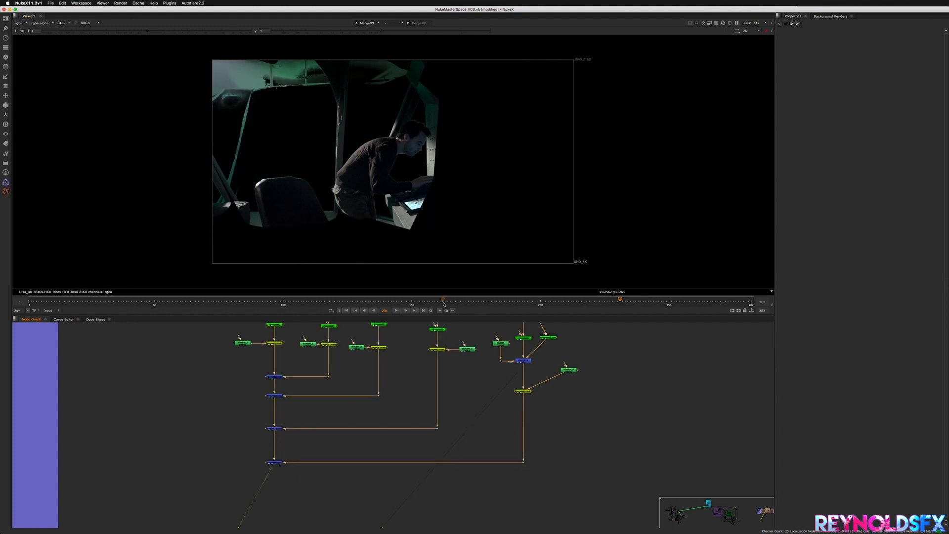
left_click(405, 302)
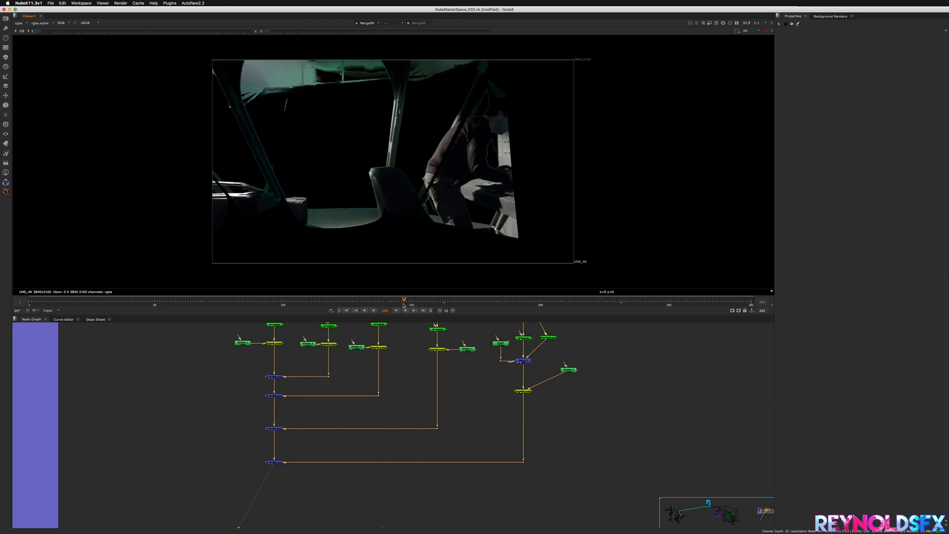
left_click_drag(405, 303, 233, 304)
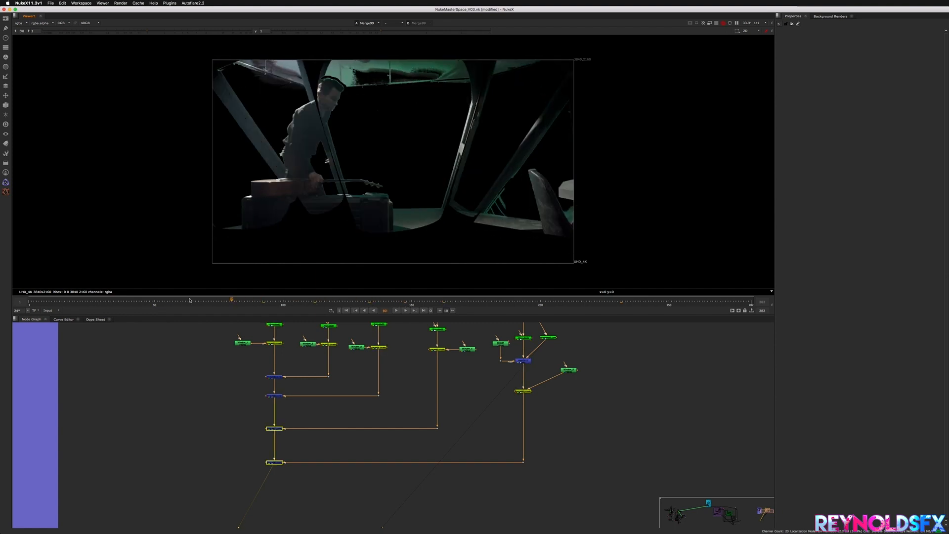
left_click_drag(175, 302, 538, 321)
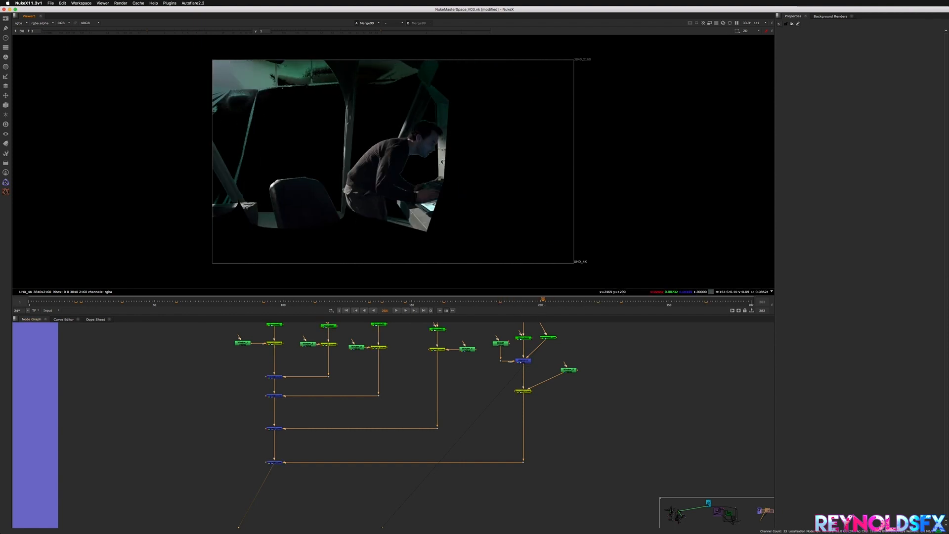
Inspect the combined window keys at about frames 76, 139 and 69, play the shot forward, and check about frames 196 and 218.
left_click(221, 299)
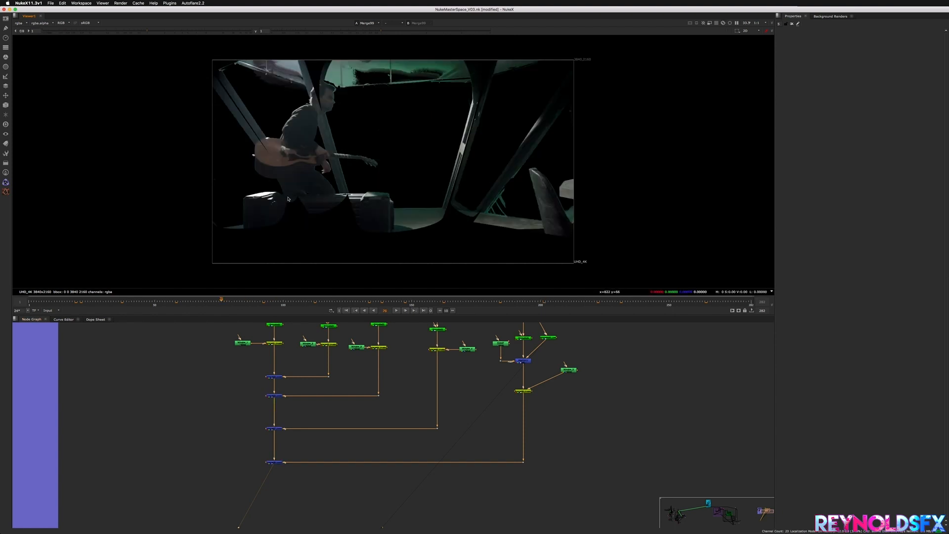
left_click(384, 301)
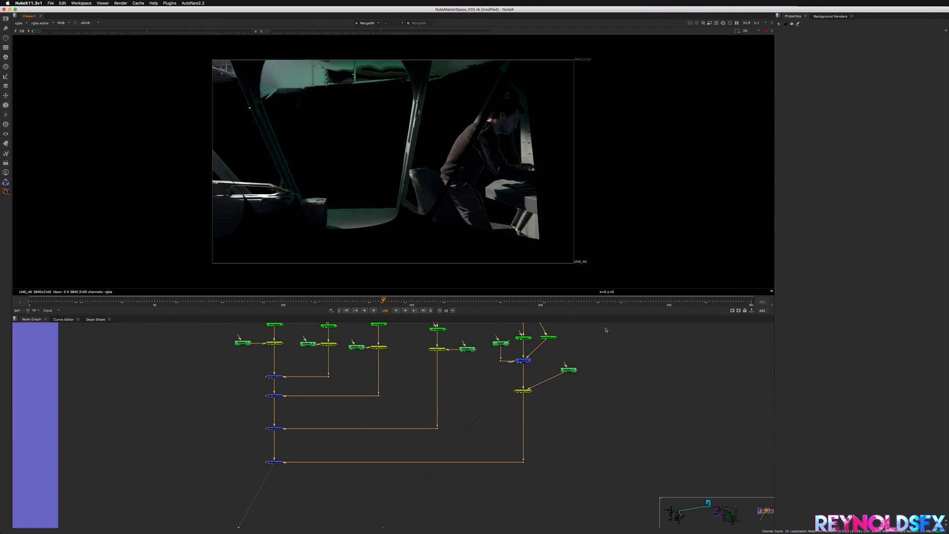
left_click(203, 301)
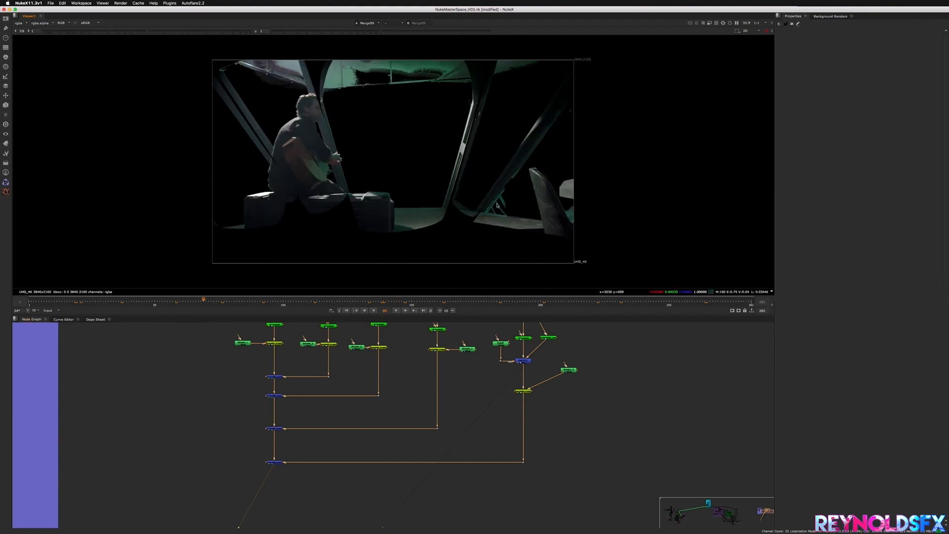
scroll(510, 202, "up", 1)
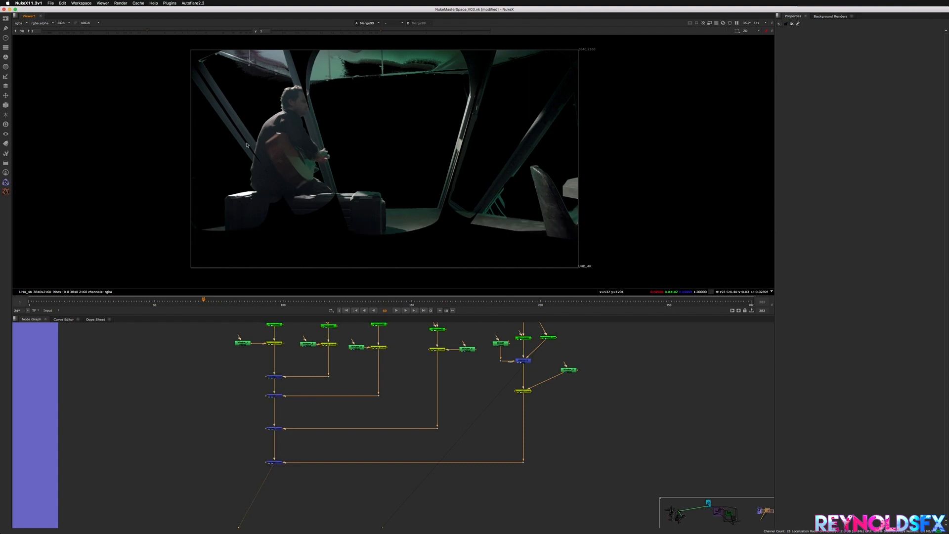
key("l")
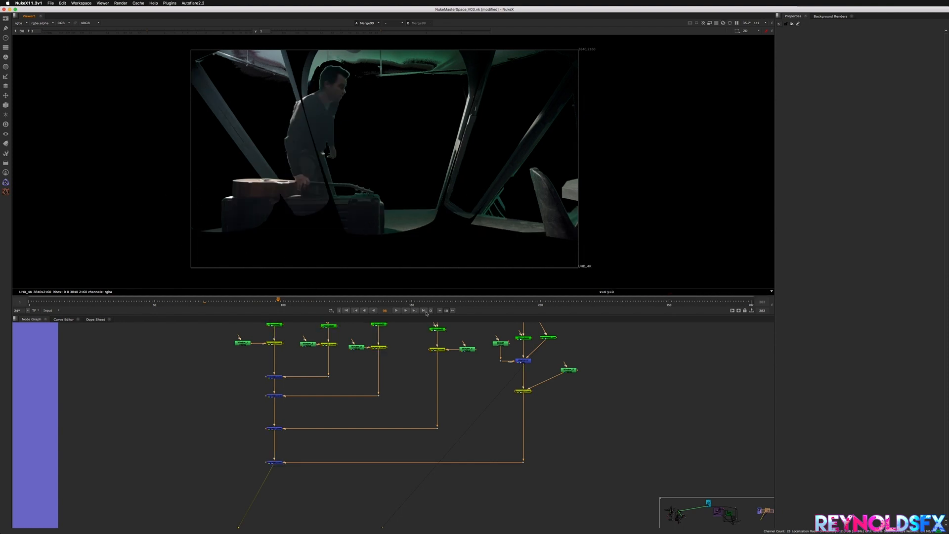
left_click(530, 300)
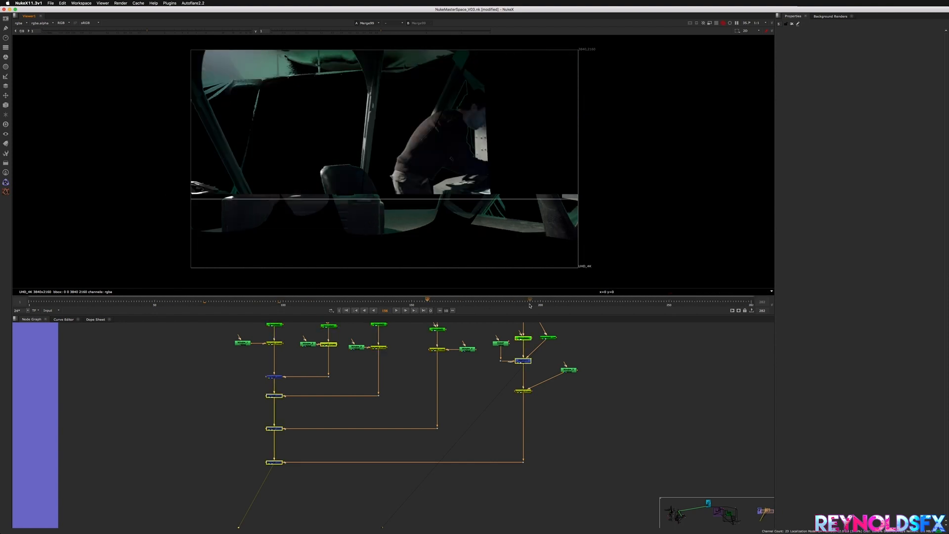
left_click(583, 302)
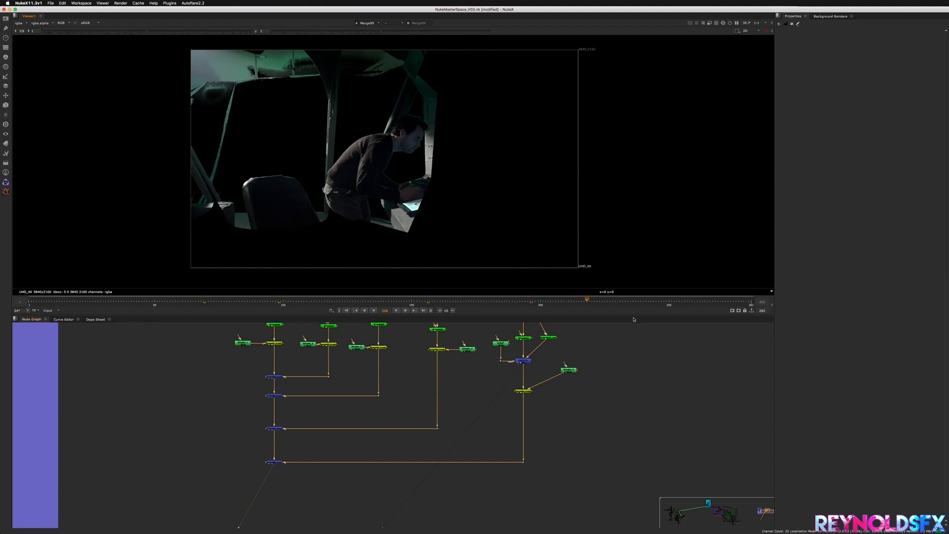